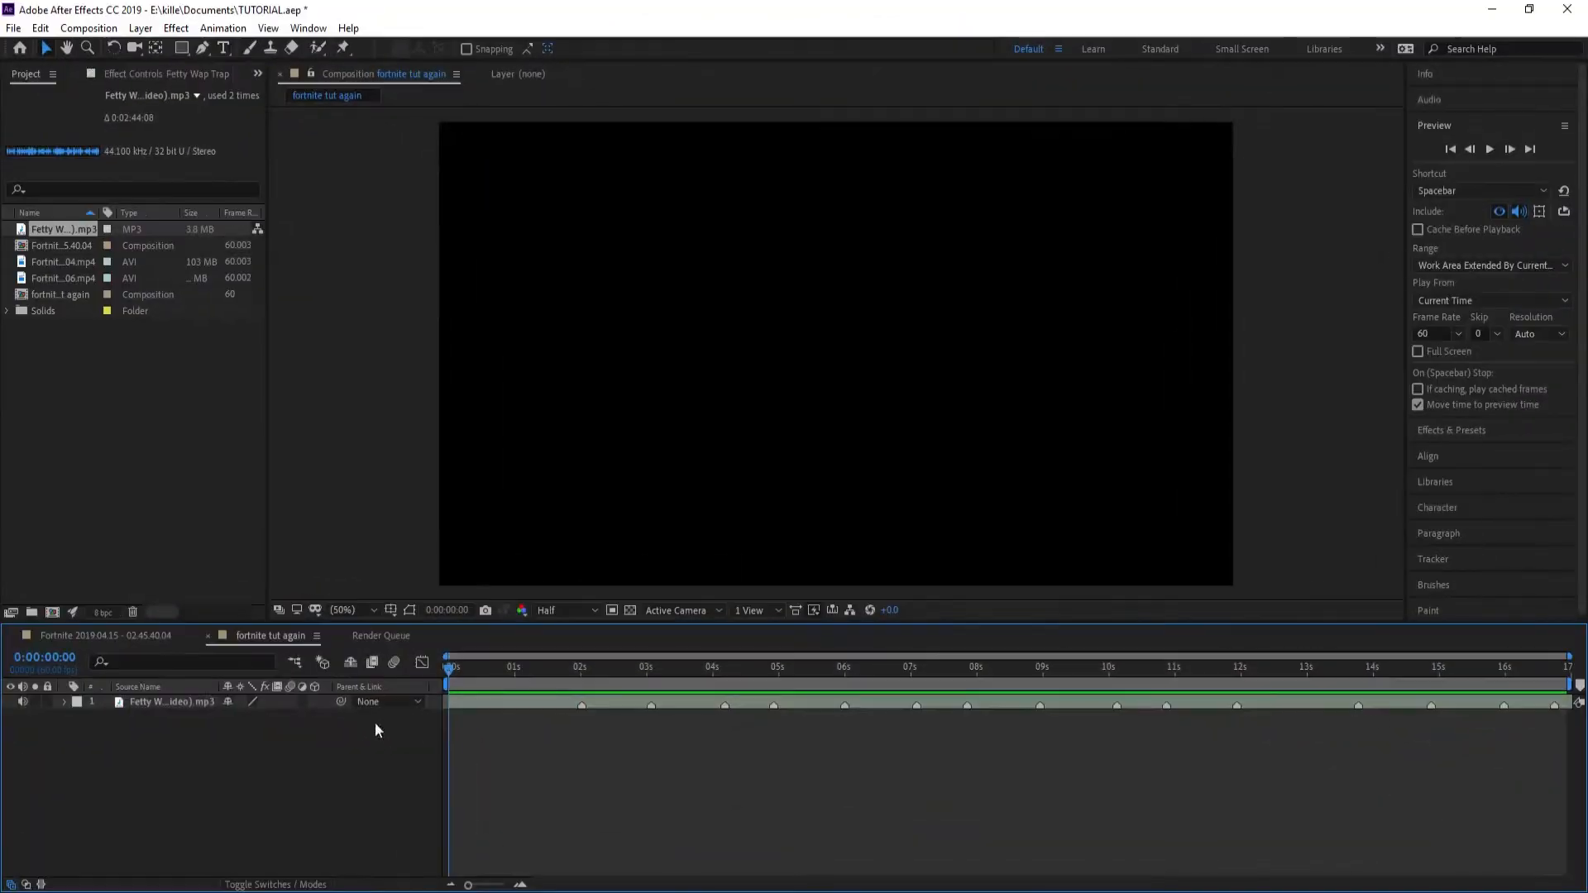
Step: Reveal the music layer's Audio Levels and reset its keyframes, leaving a single -54 dB keyframe at 0:00:00:00
click(167, 703)
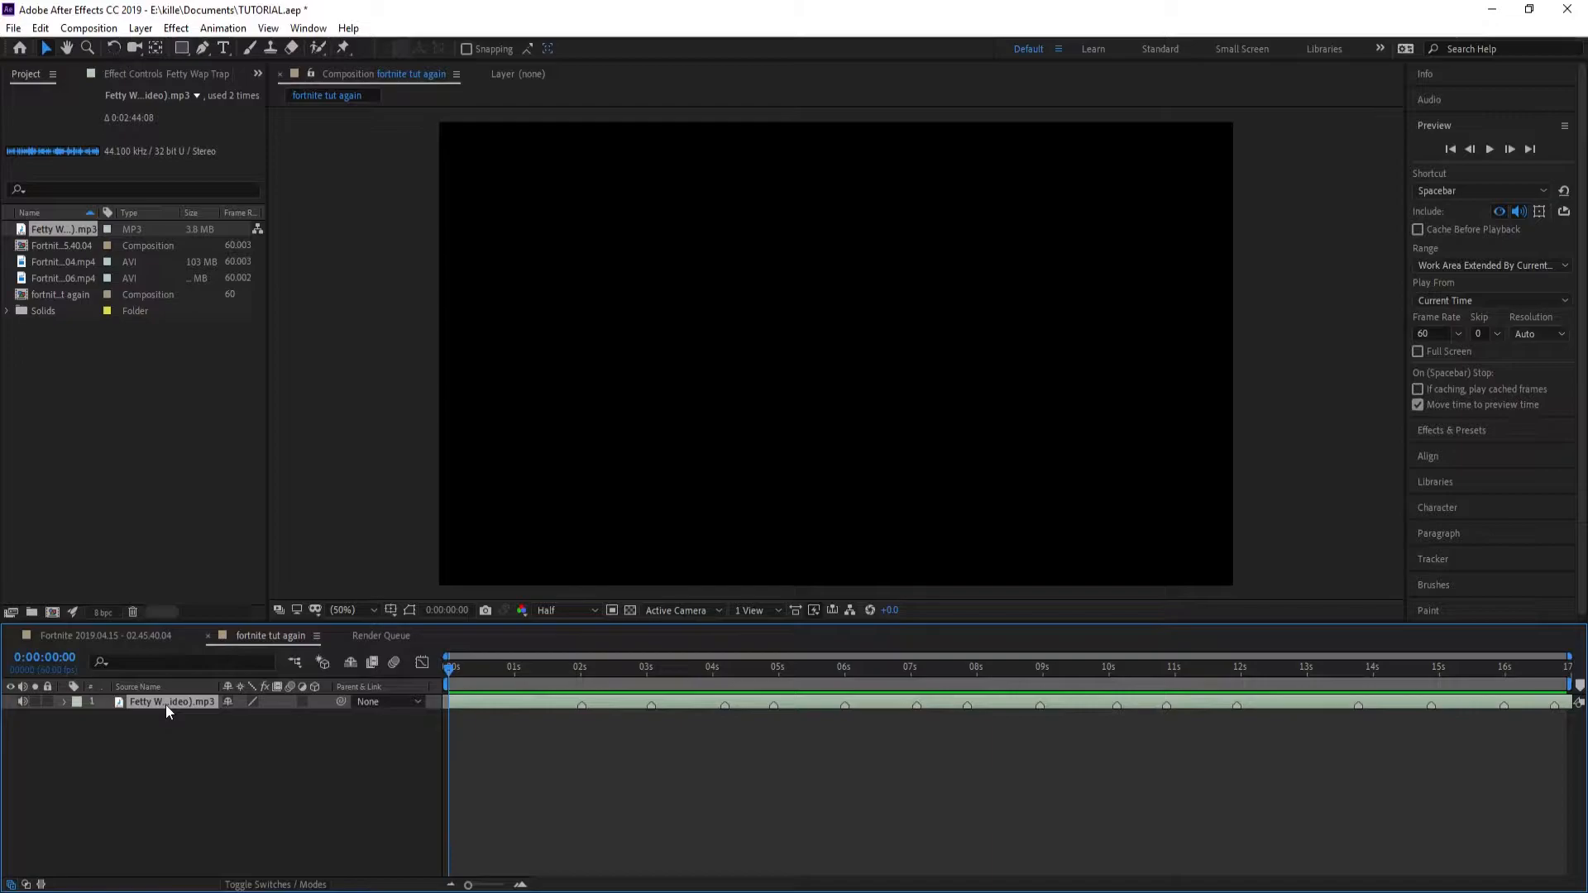
key(l)
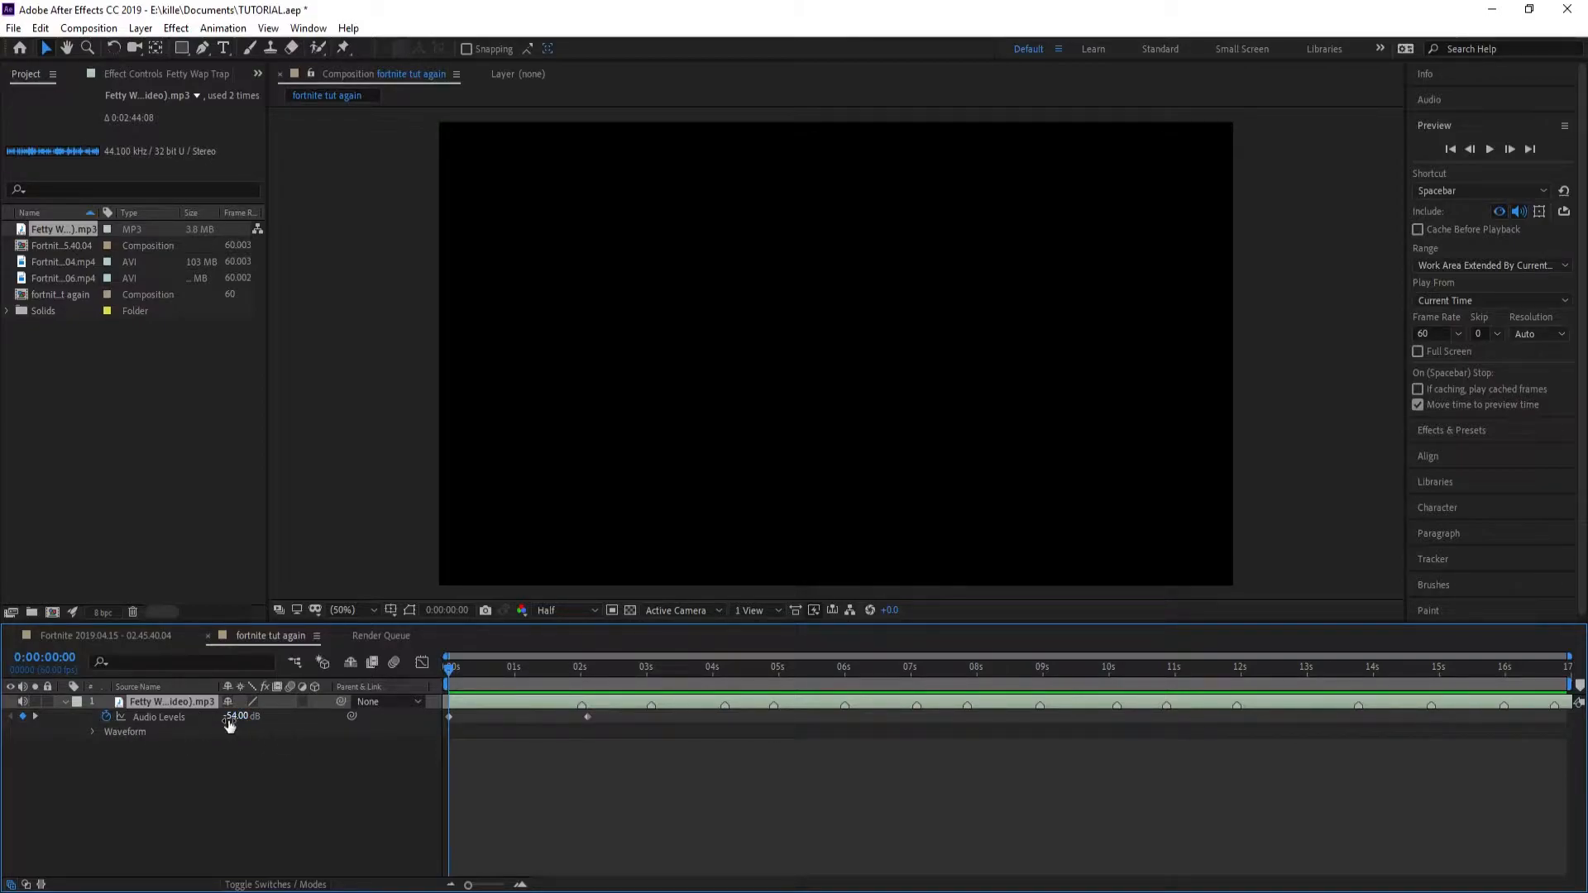
click(103, 716)
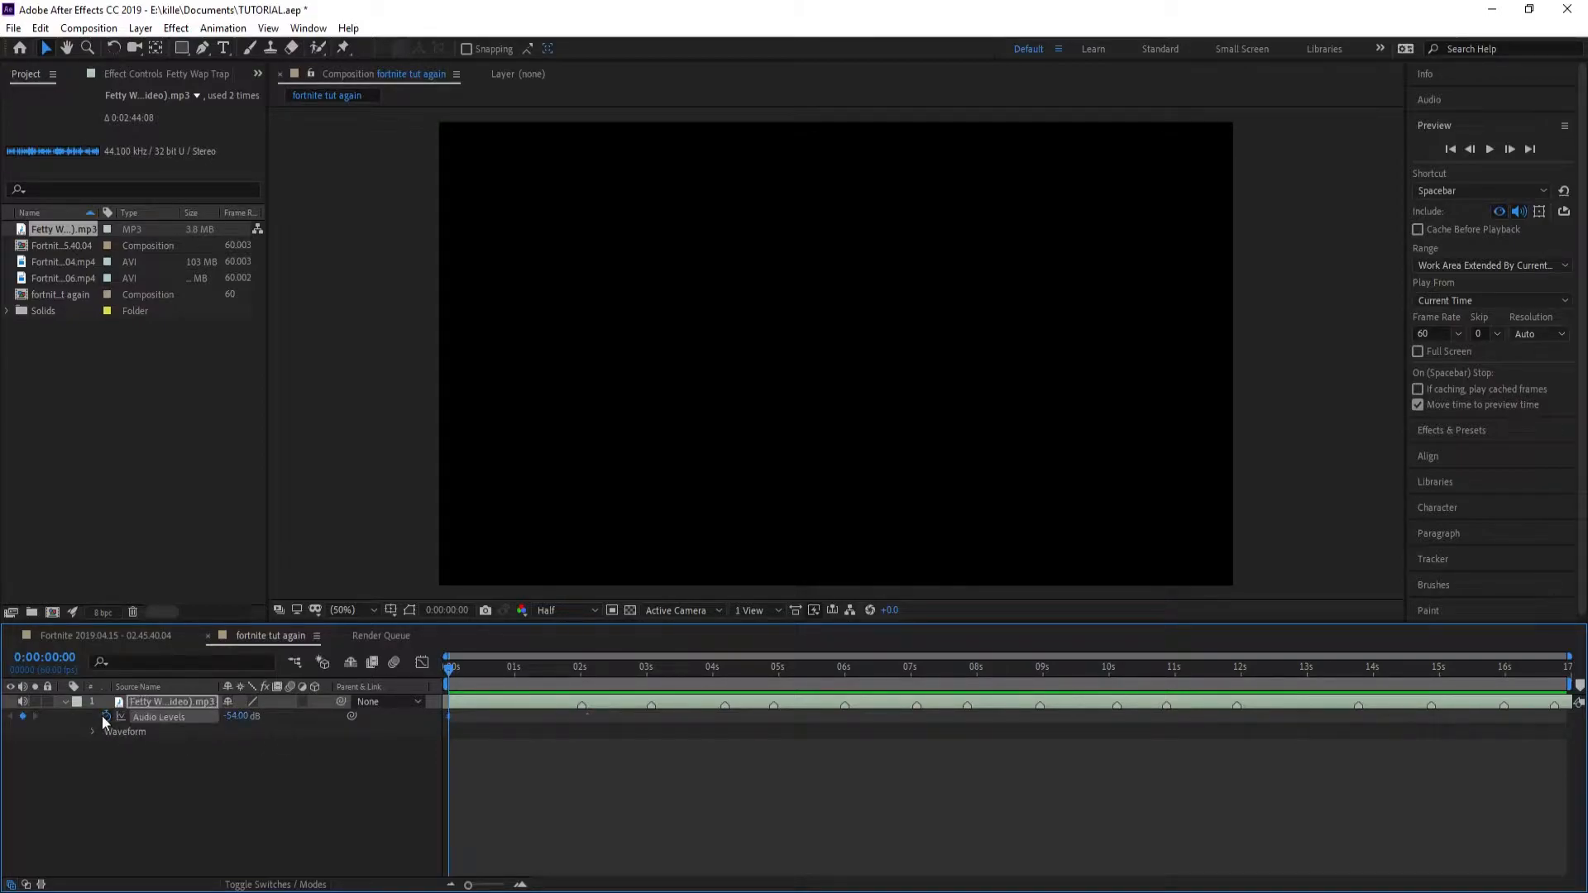
Step: Set the music layer's Audio Levels to -10 dB at the first beat marker, 0:00:02:01, to create a fade-in
click(582, 683)
click(240, 717)
mouse_move(579, 672)
mouse_down()
mouse_move(684, 671)
mouse_move(564, 674)
mouse_up()
click(583, 666)
click(237, 716)
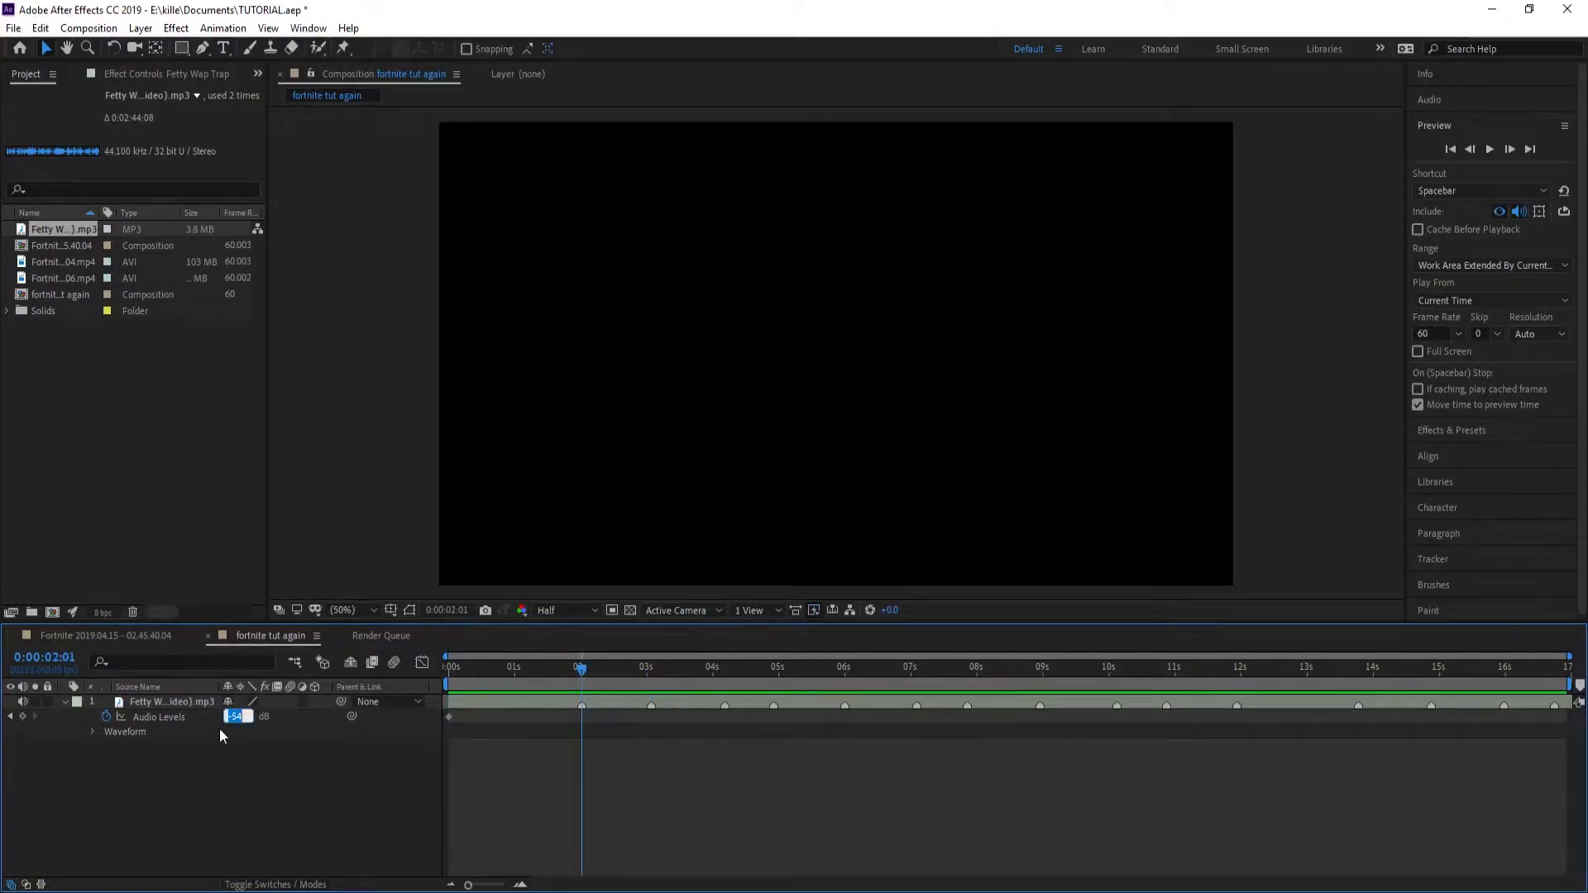
text(-10)
key(Return)
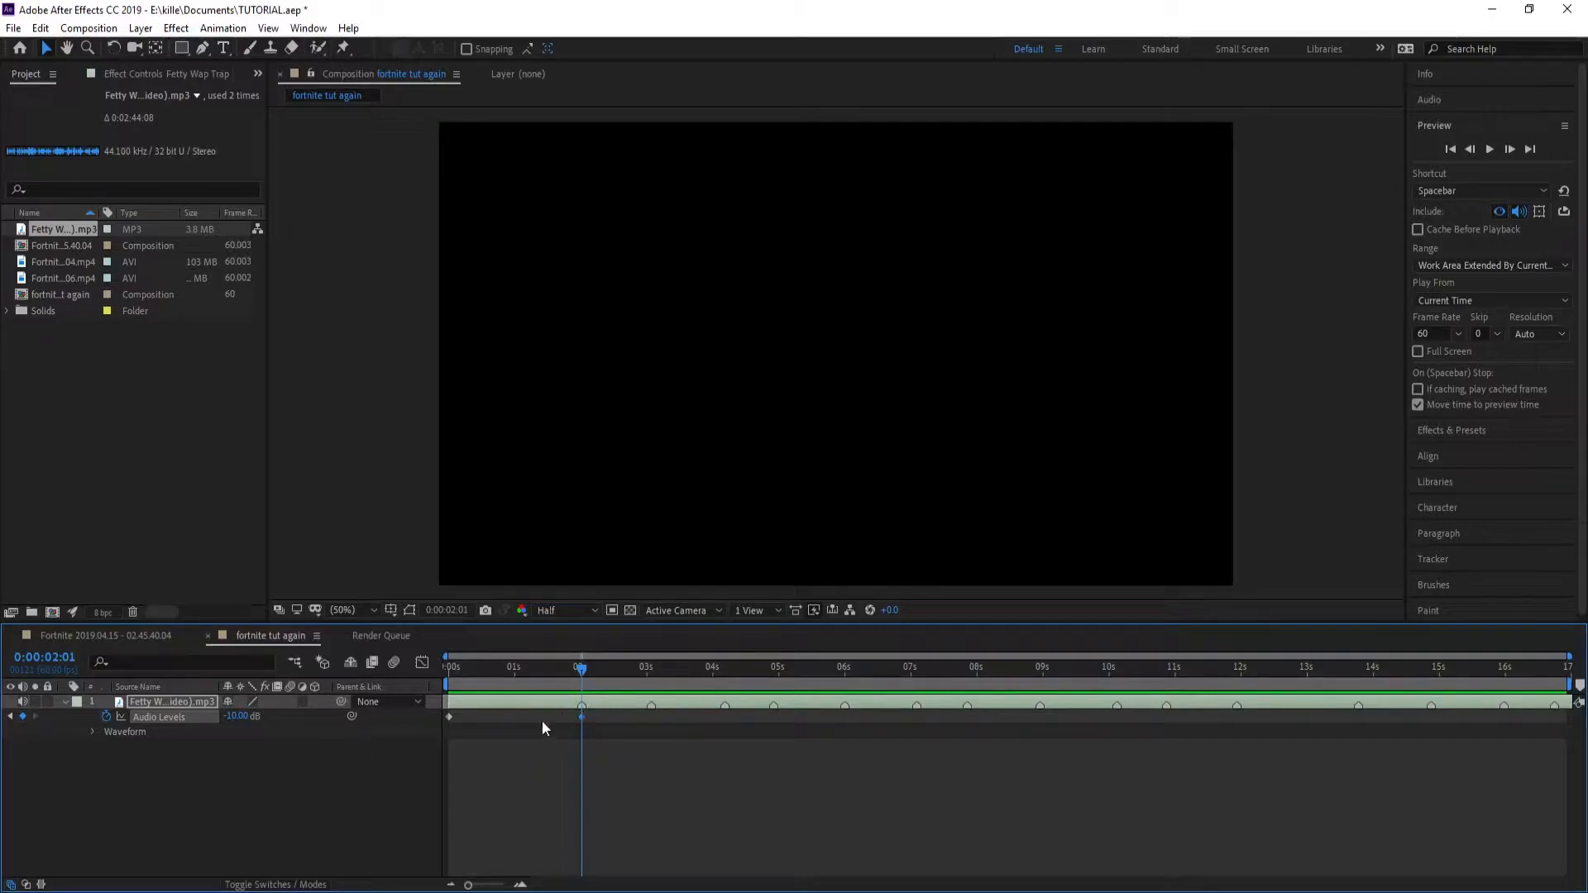
Step: Duplicate the music layer, mute the copy and delete all of its markers
key(ctrl+d)
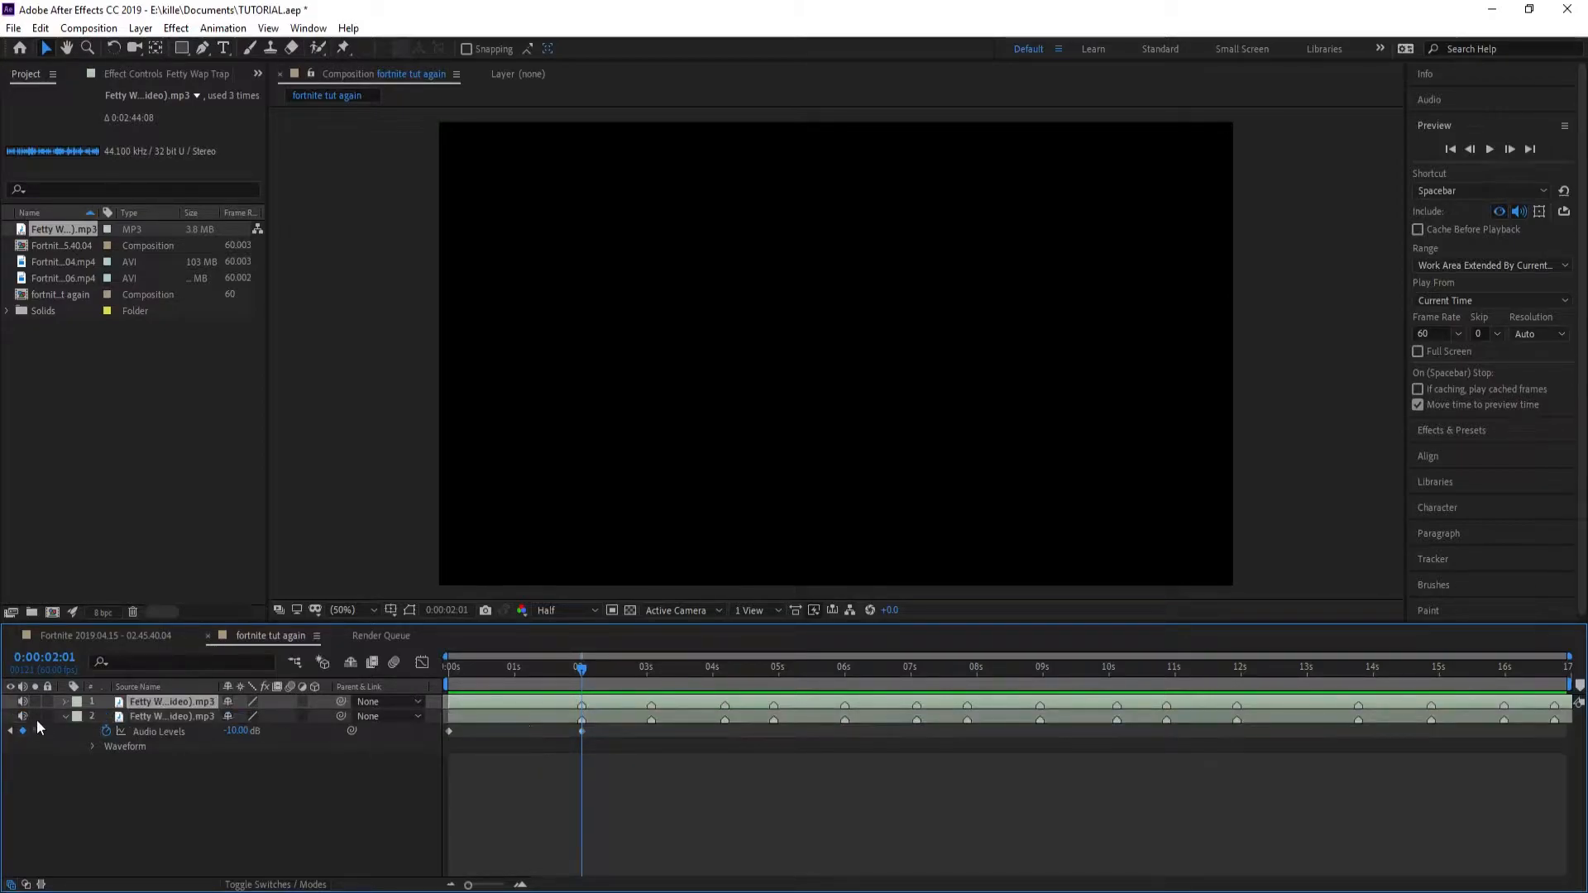
click(22, 702)
right_click(581, 706)
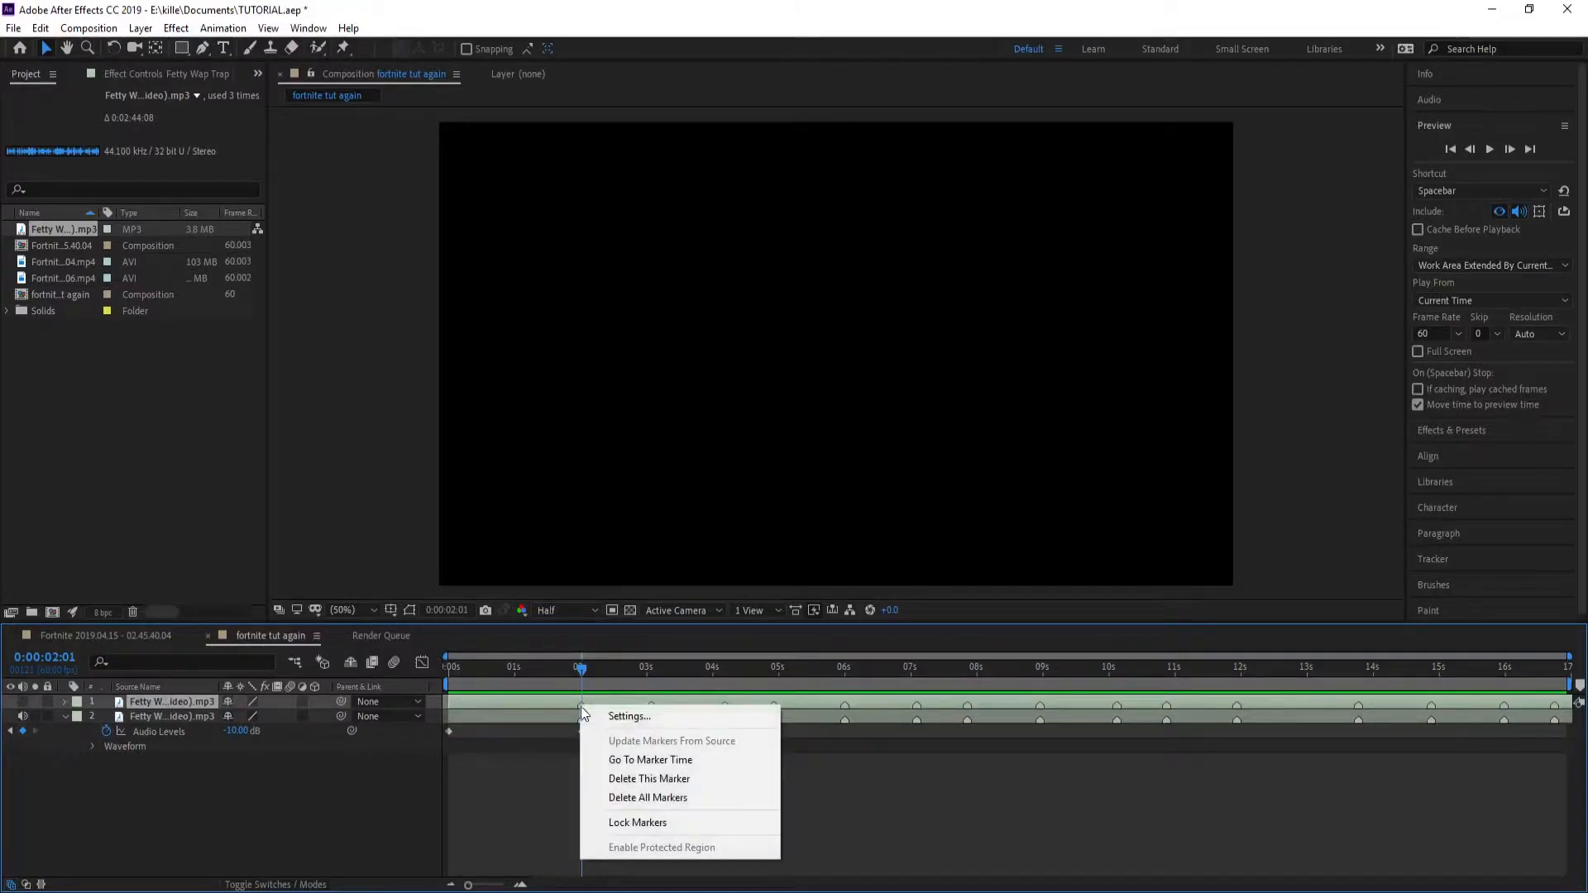
click(617, 799)
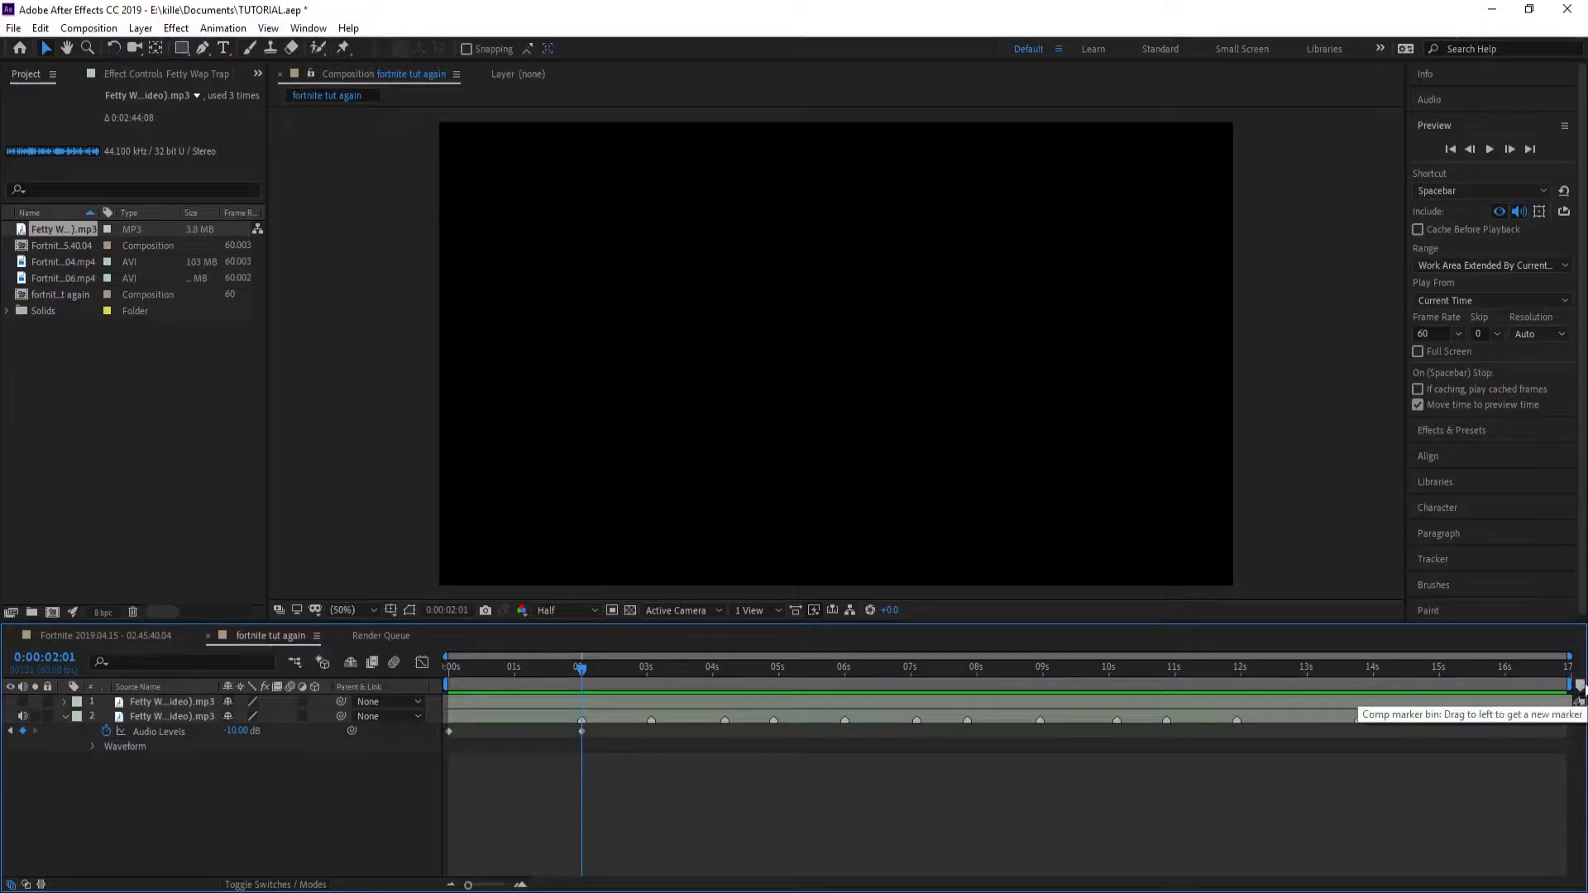
Step: Try placing a composition marker at 0:00:02:01 and undo it
drag(1581, 687, 588, 684)
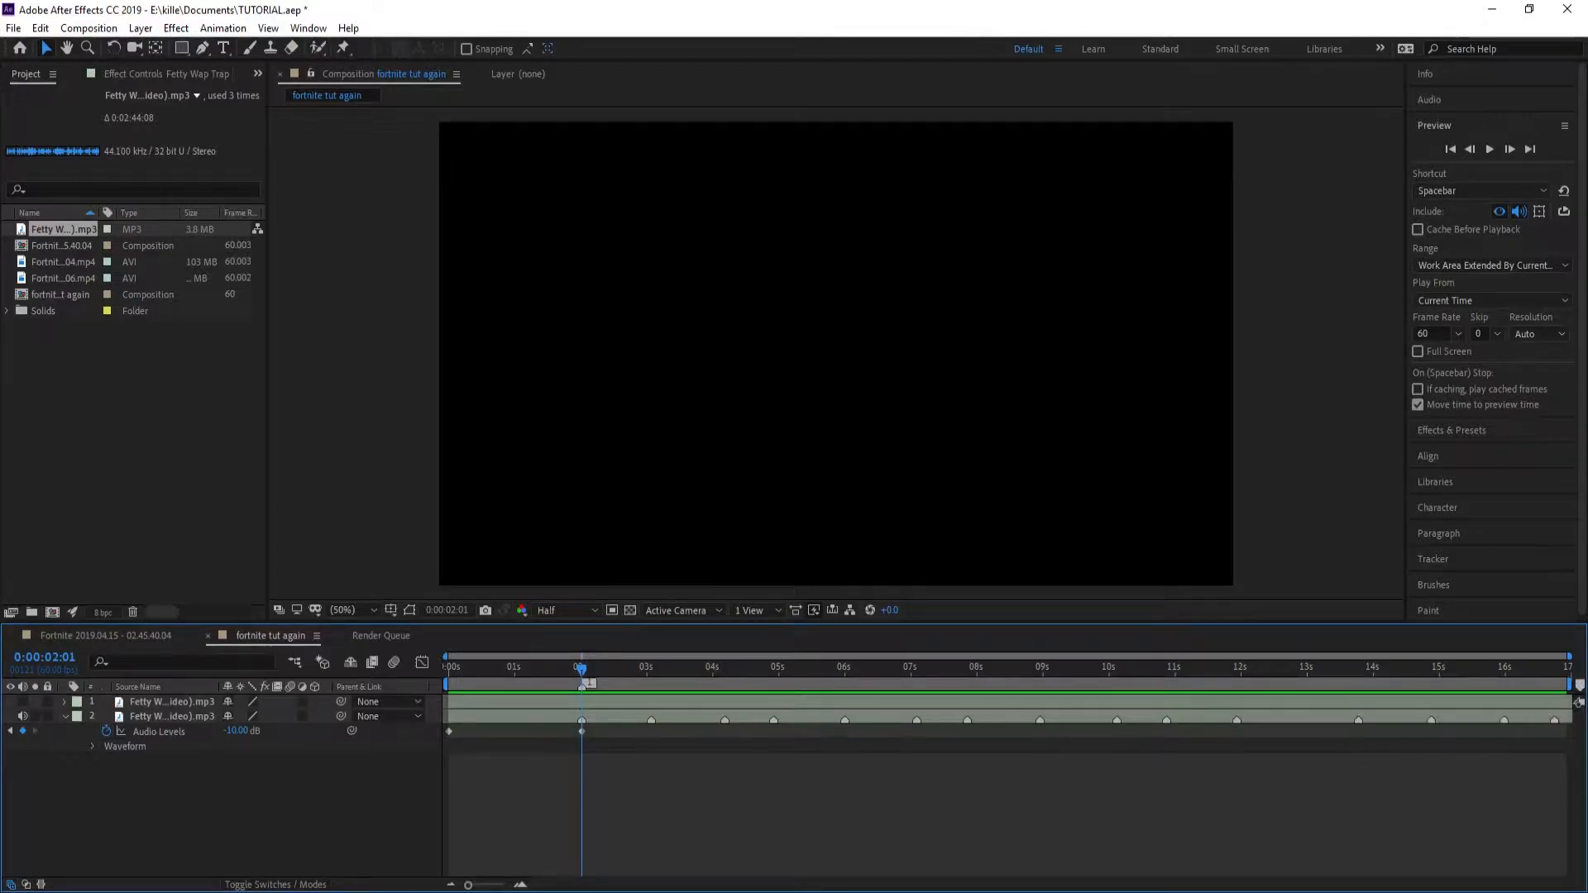
click(528, 703)
key(ctrl+z)
key(ctrl+z)
Step: Add layer markers on the beats of the duplicated music layer during playback, and delete that duplicate
key(KP_Multiply)
click(602, 706)
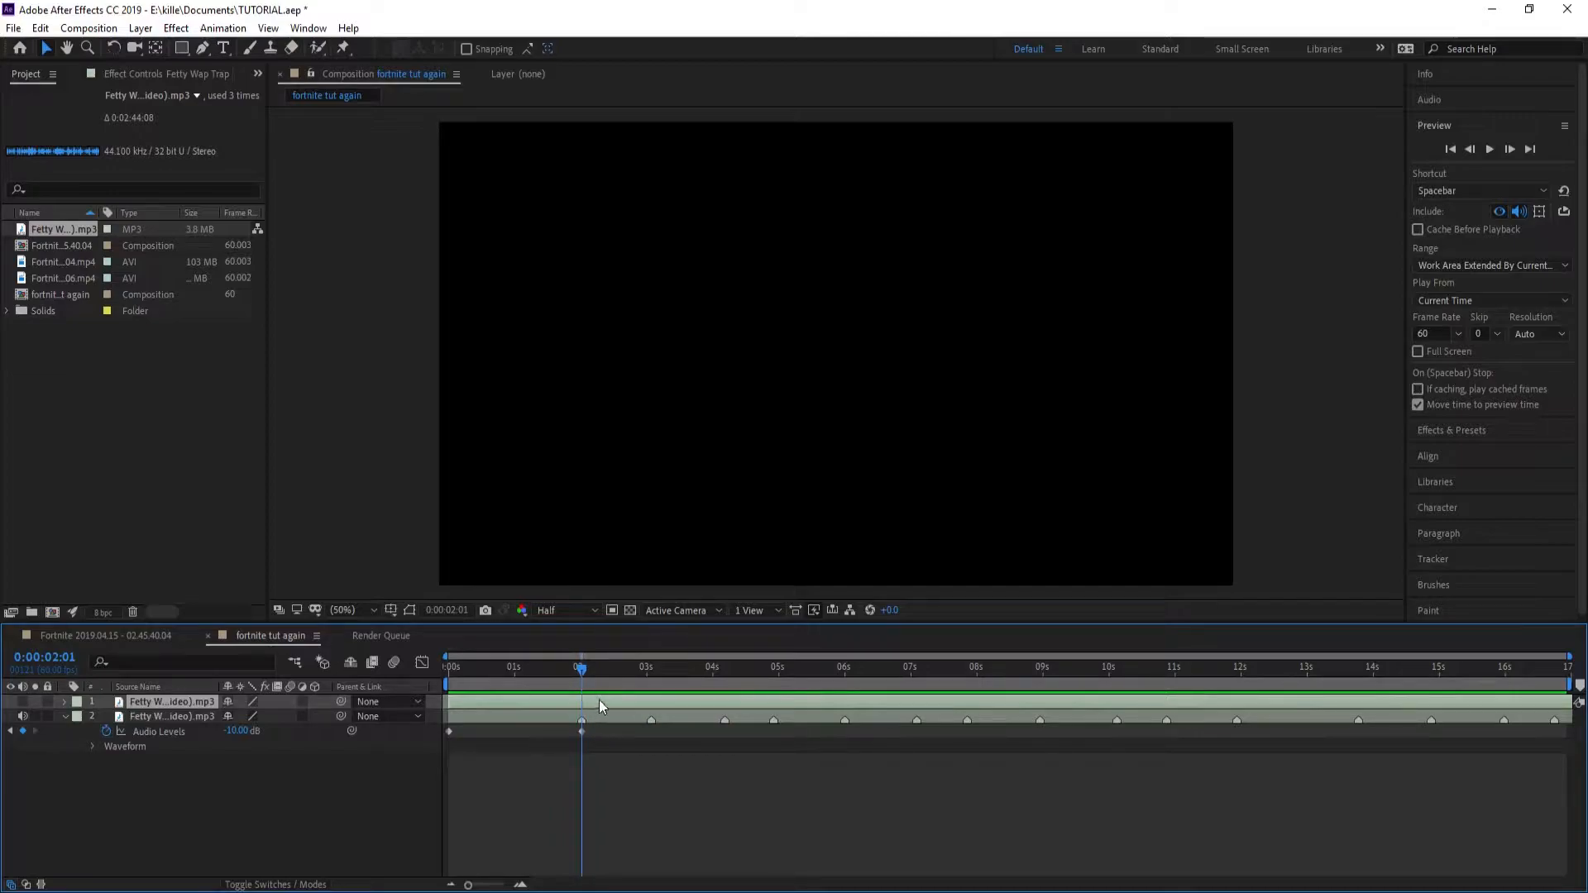
key(space)
key(KP_Multiply)
key(KP_Multiply)
key(KP_Multiply)
key(KP_Multiply)
key(KP_Multiply)
click(739, 672)
key(Delete)
Step: Display the music layer's waveform, examine it at a closer time scale and collapse the layer again
click(172, 704)
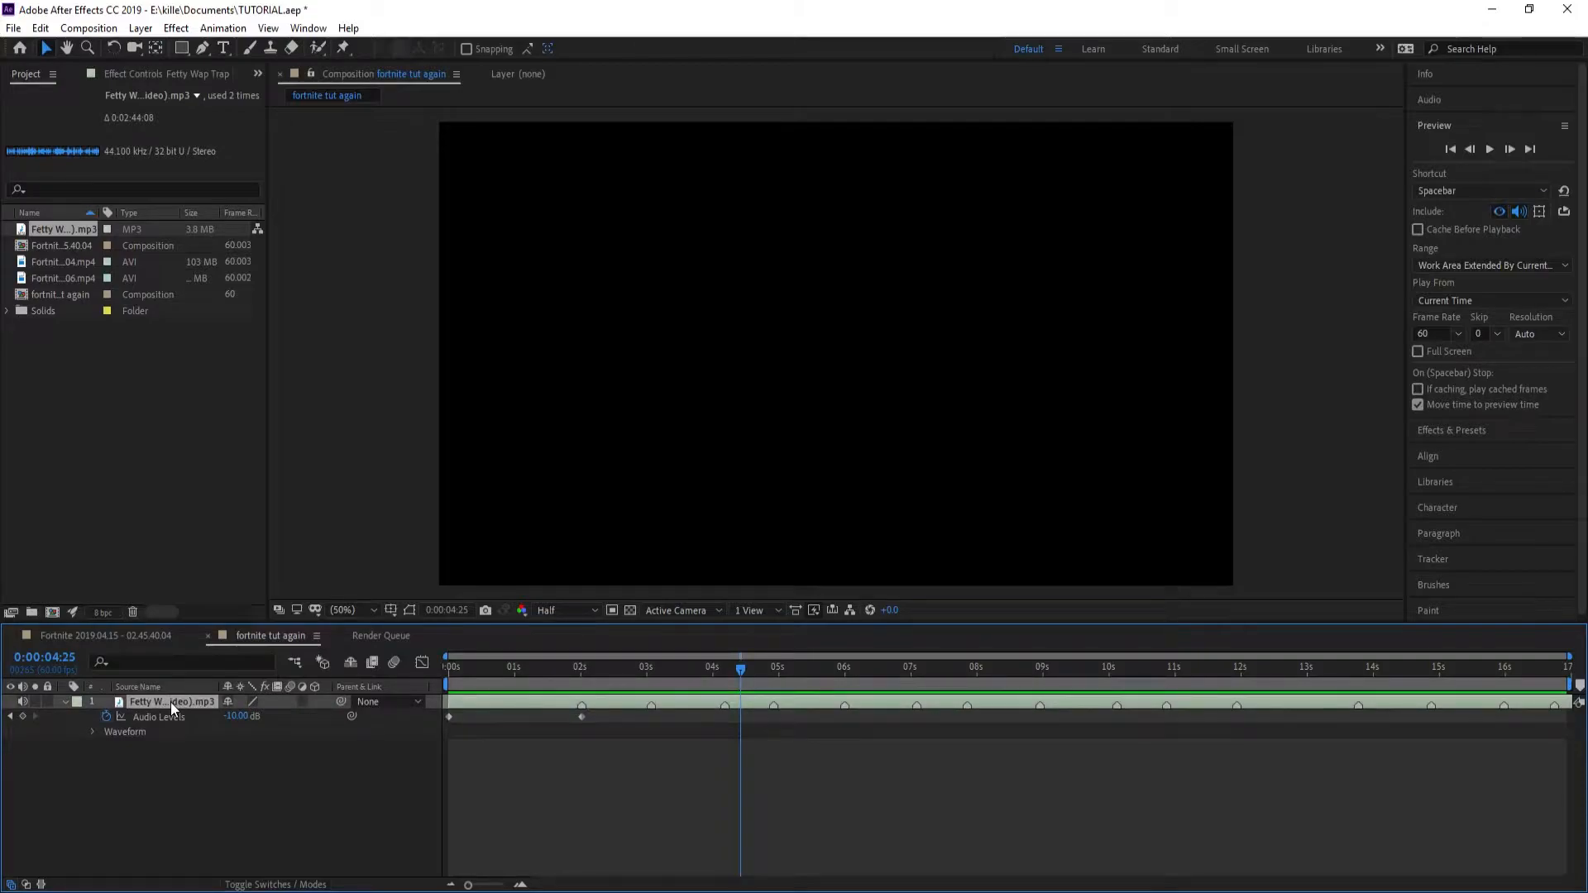
key(l)
key(l)
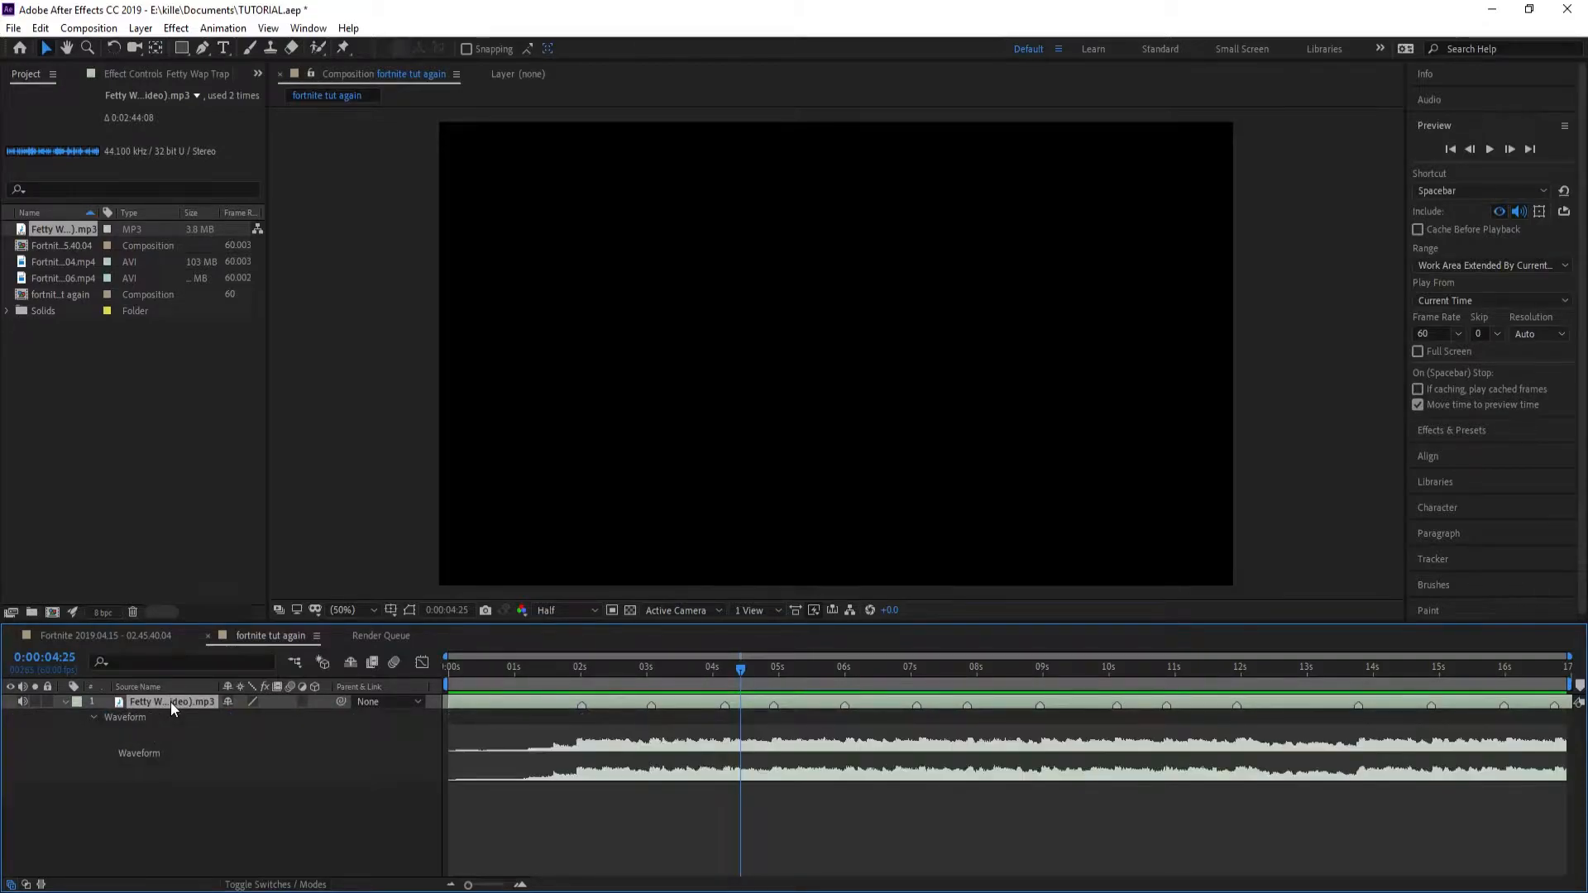
click(522, 885)
click(522, 885)
click(522, 885)
click(522, 885)
click(522, 884)
click(521, 885)
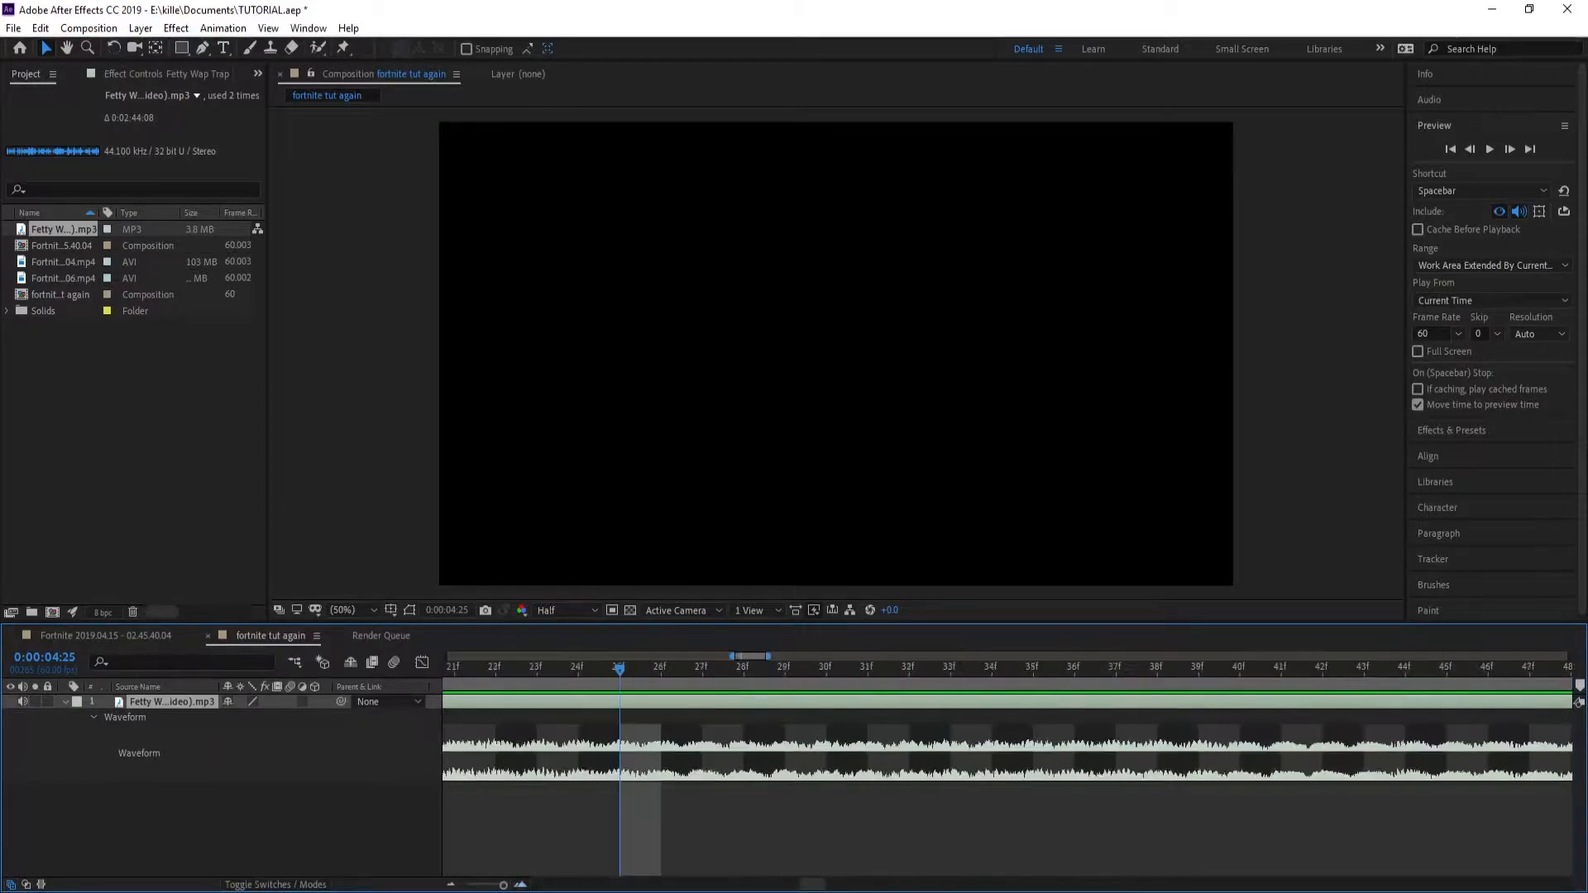
drag(503, 885, 452, 885)
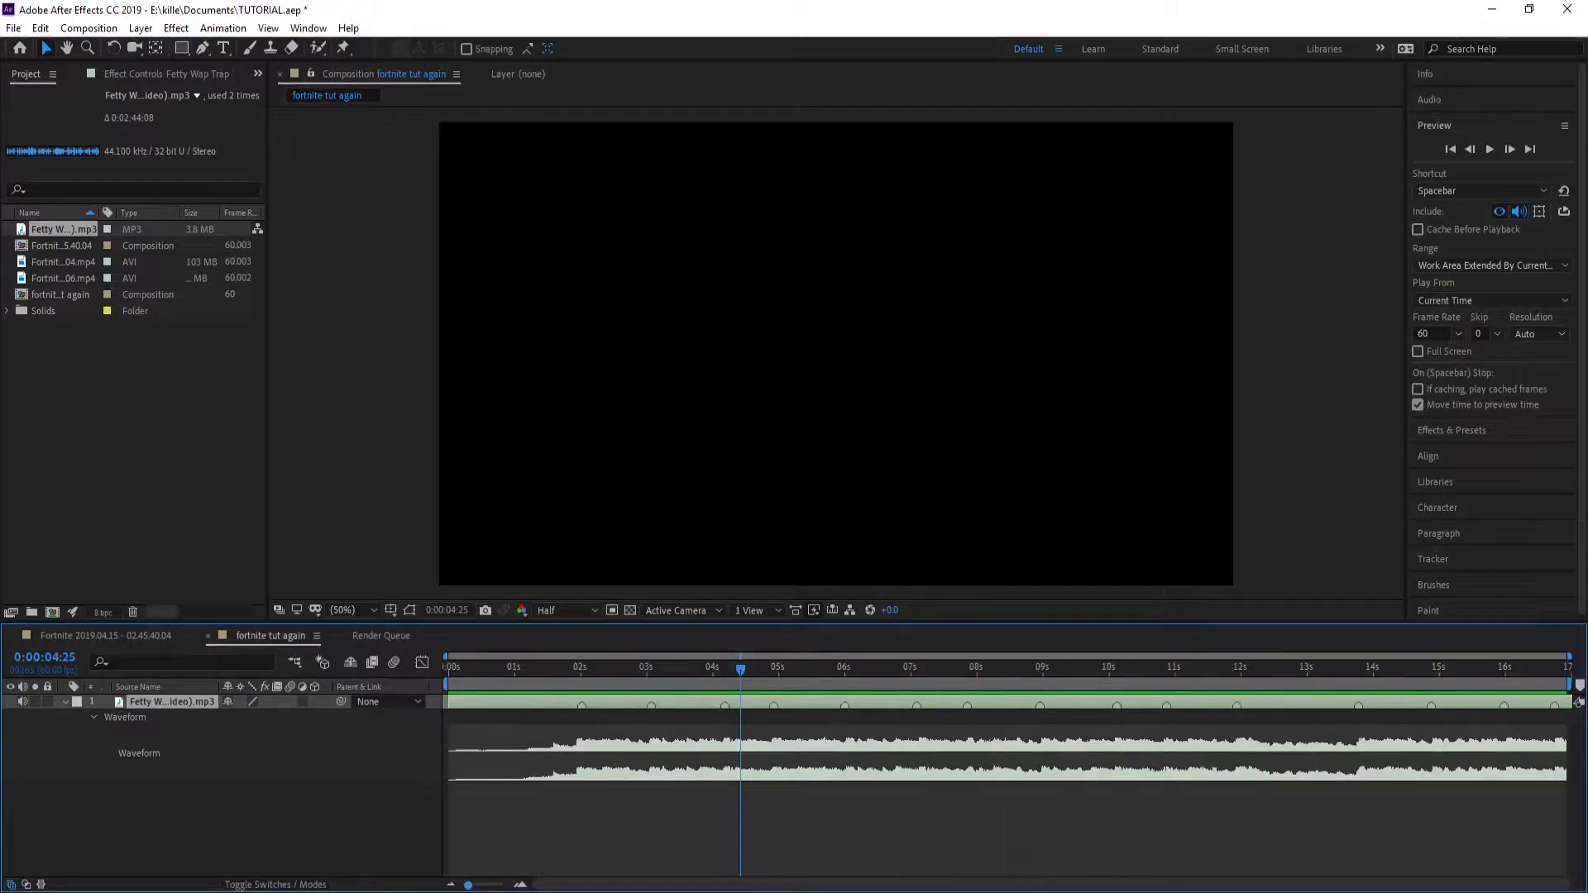
click(509, 843)
click(65, 701)
Step: Add the Fortnite gameplay clip ending in 40.04.mp4 to the composition below the music layer
click(116, 524)
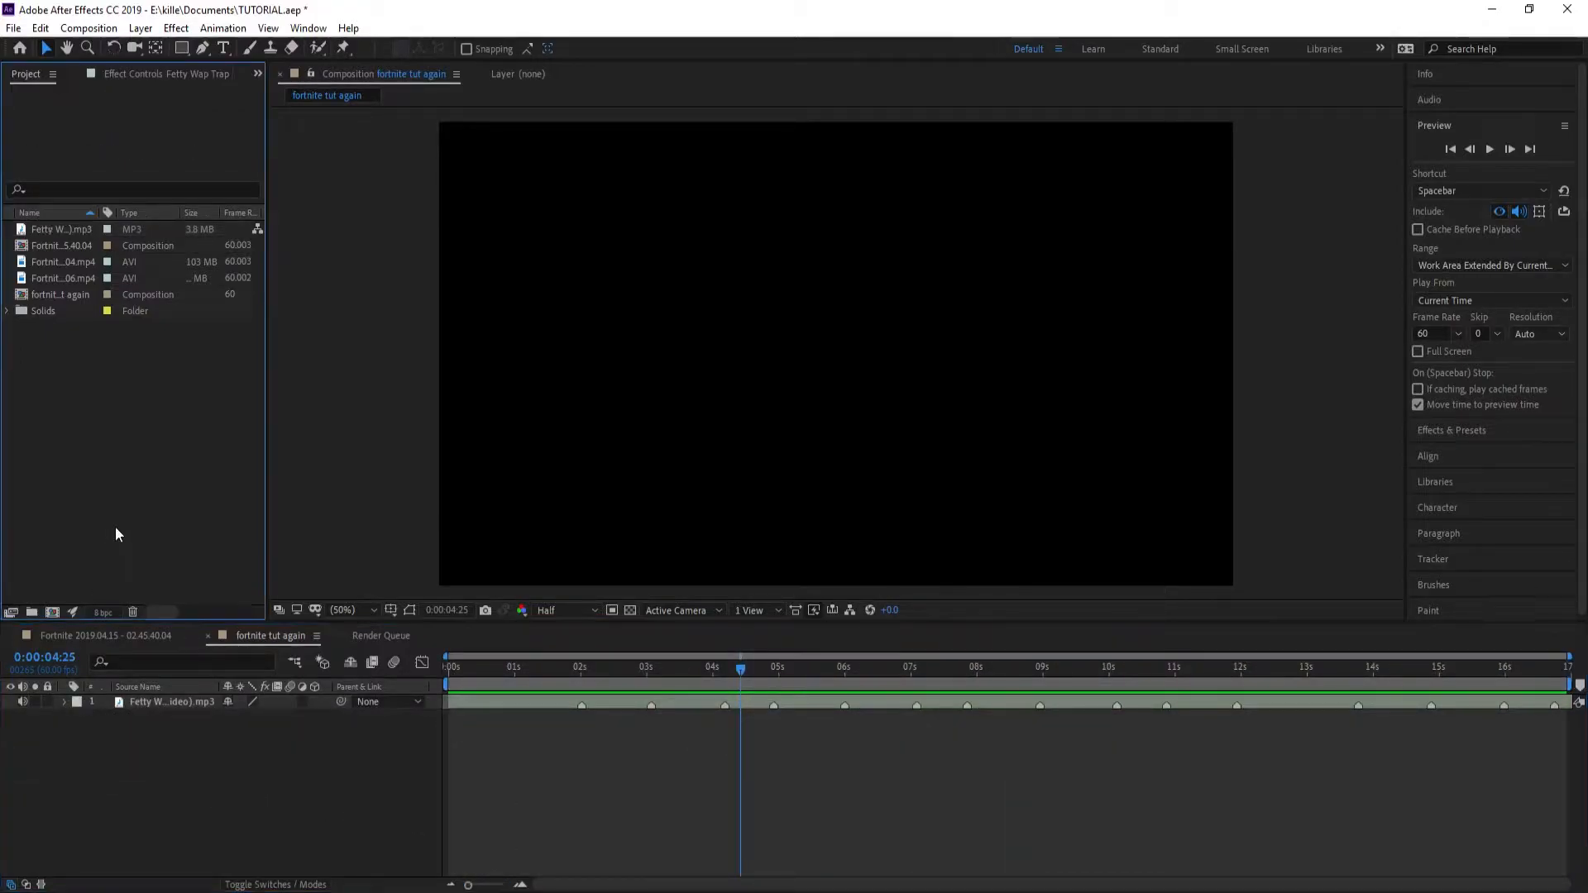
click(46, 261)
click(62, 276)
drag(63, 263, 132, 728)
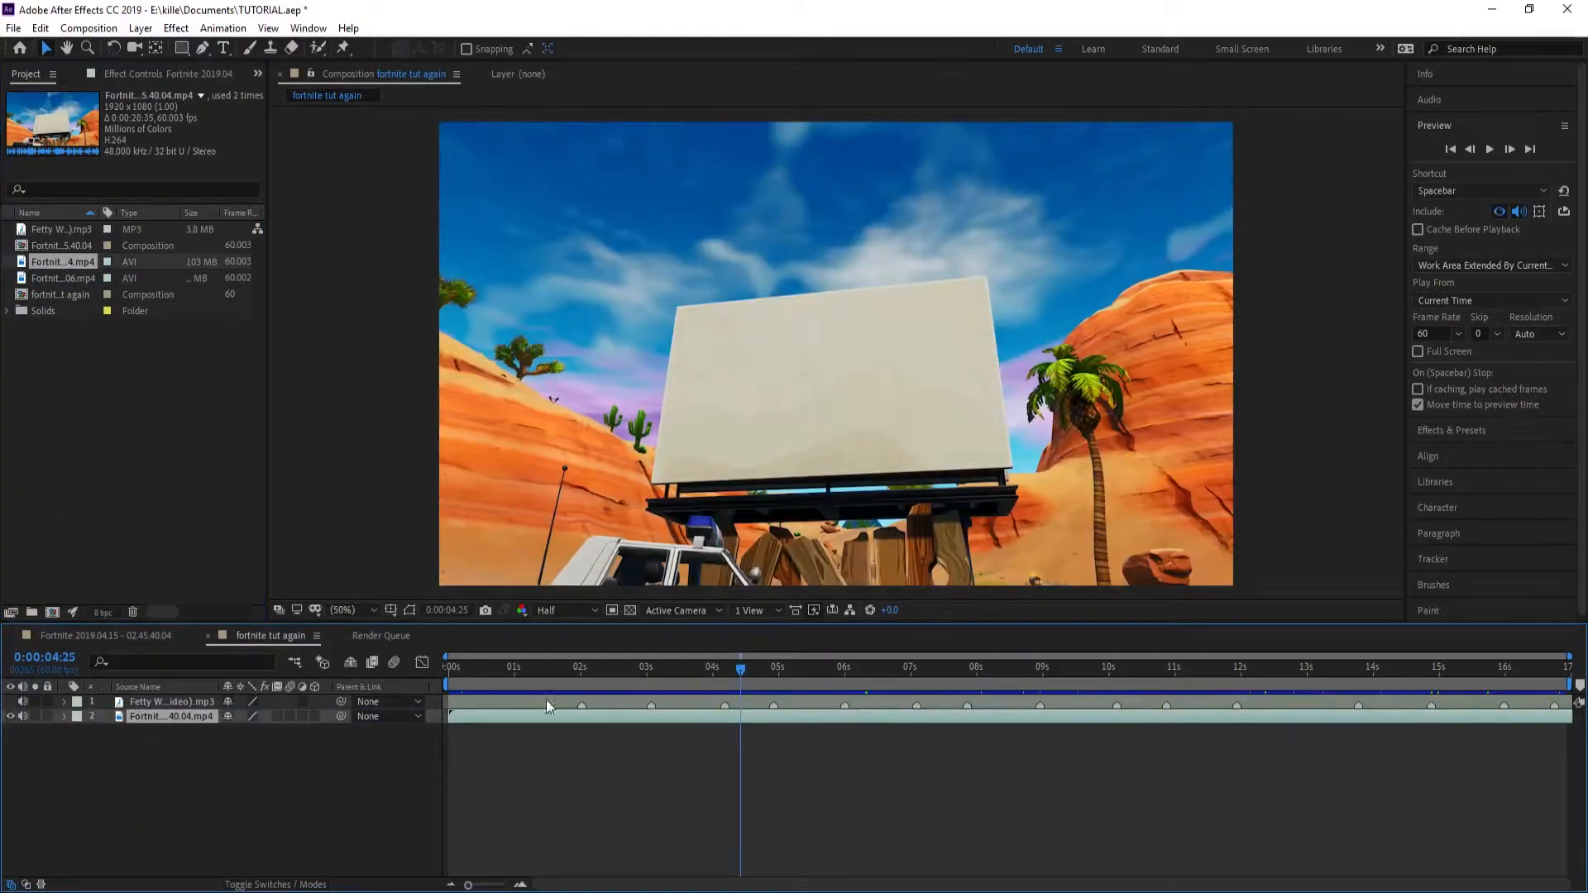
Step: Split the gameplay clip at the first beat marker, 0:00:02:01, and delete the part before it
drag(637, 666, 590, 725)
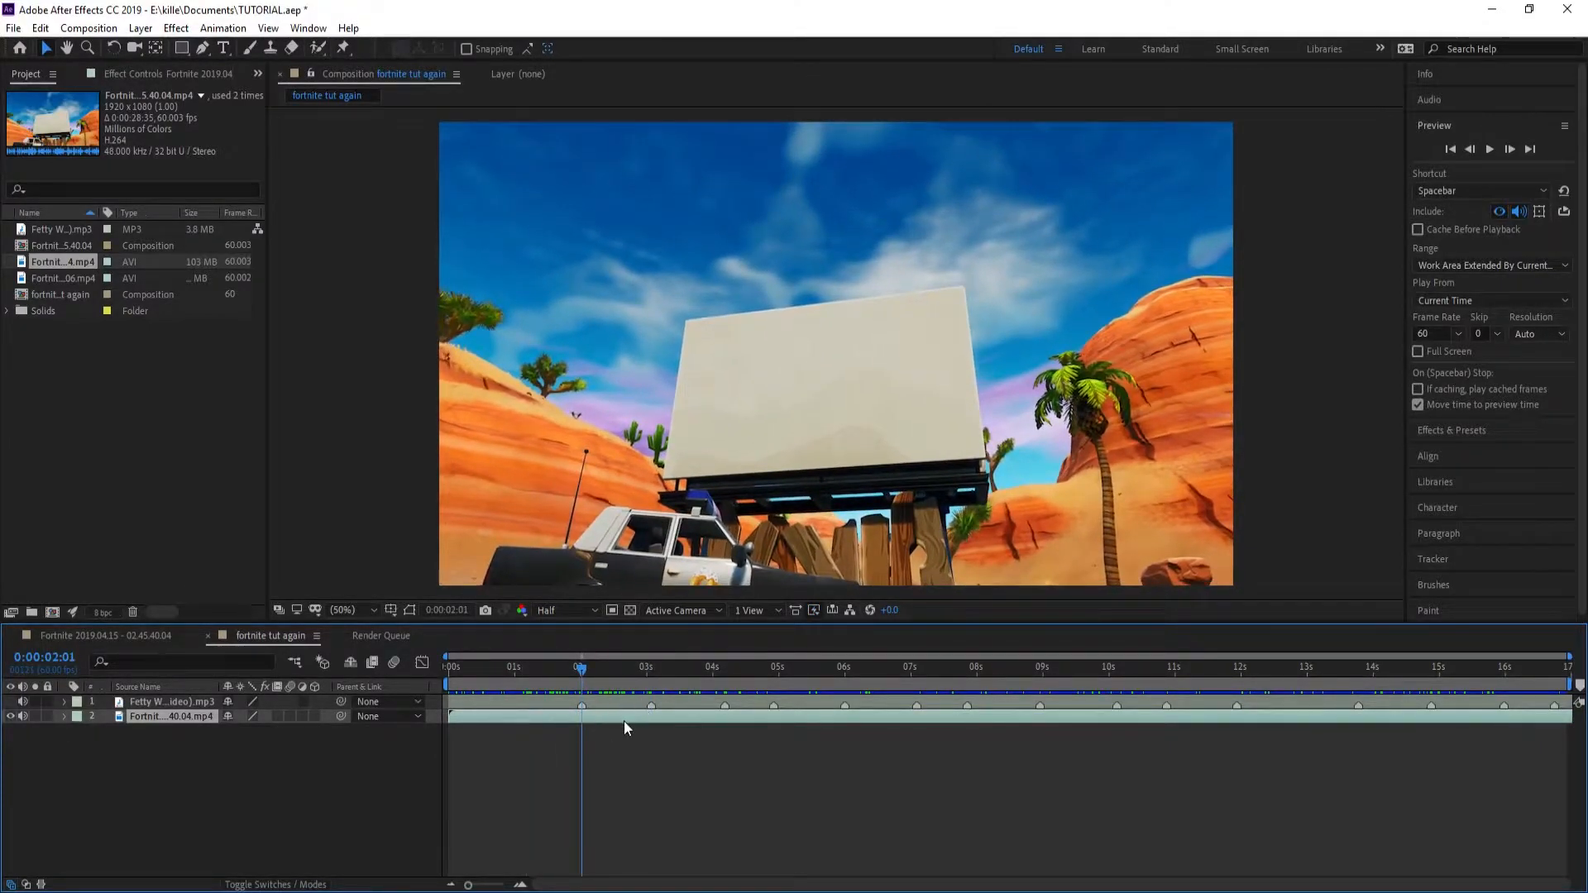
key(ctrl+shift+d)
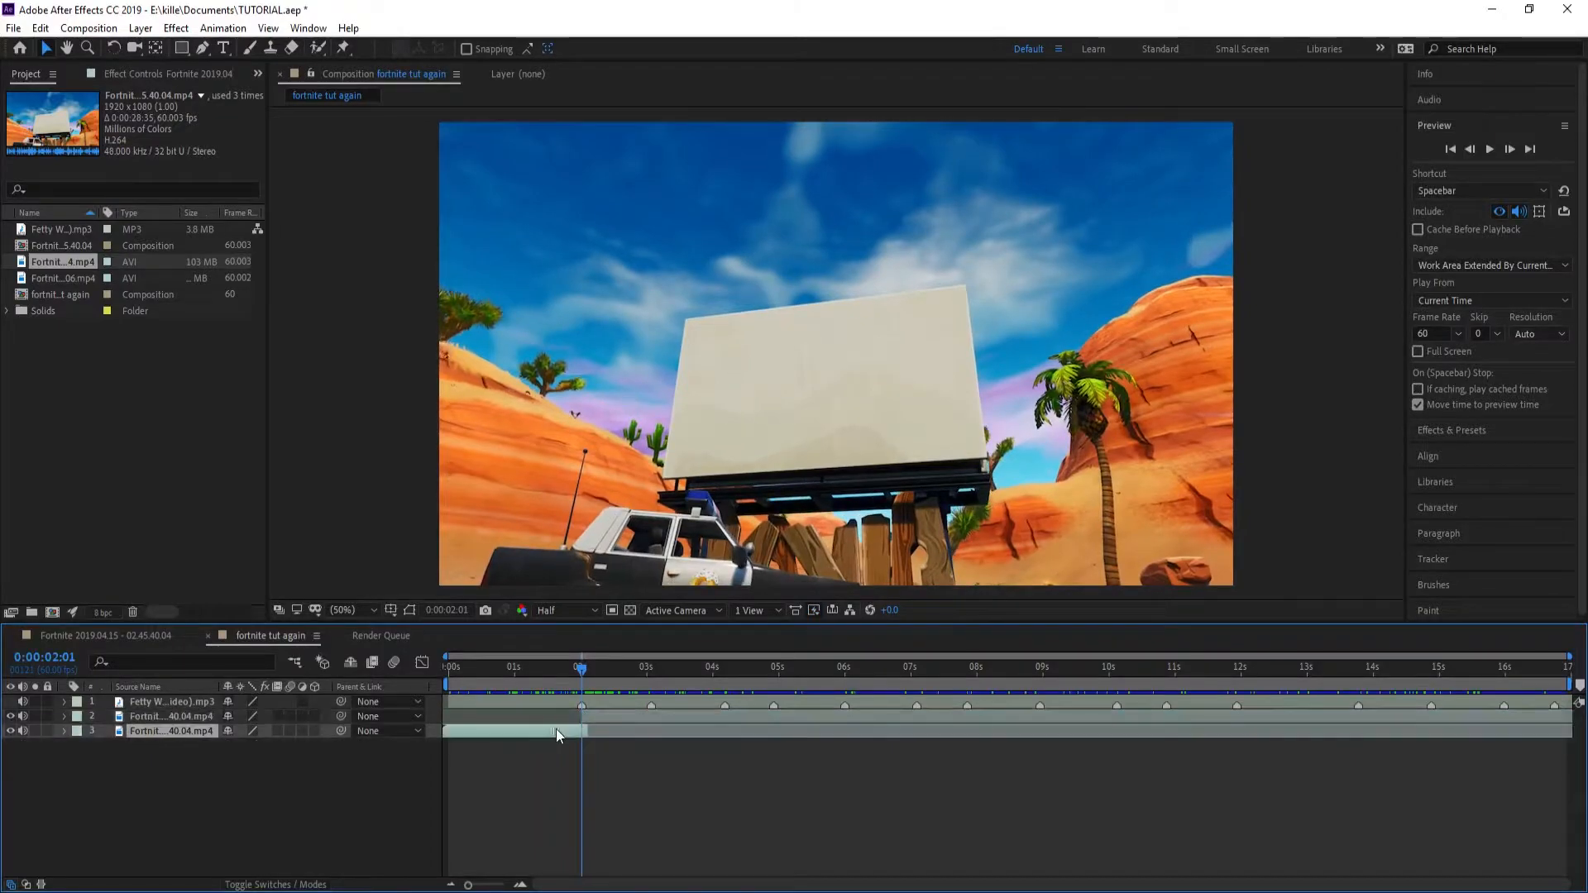
key(Delete)
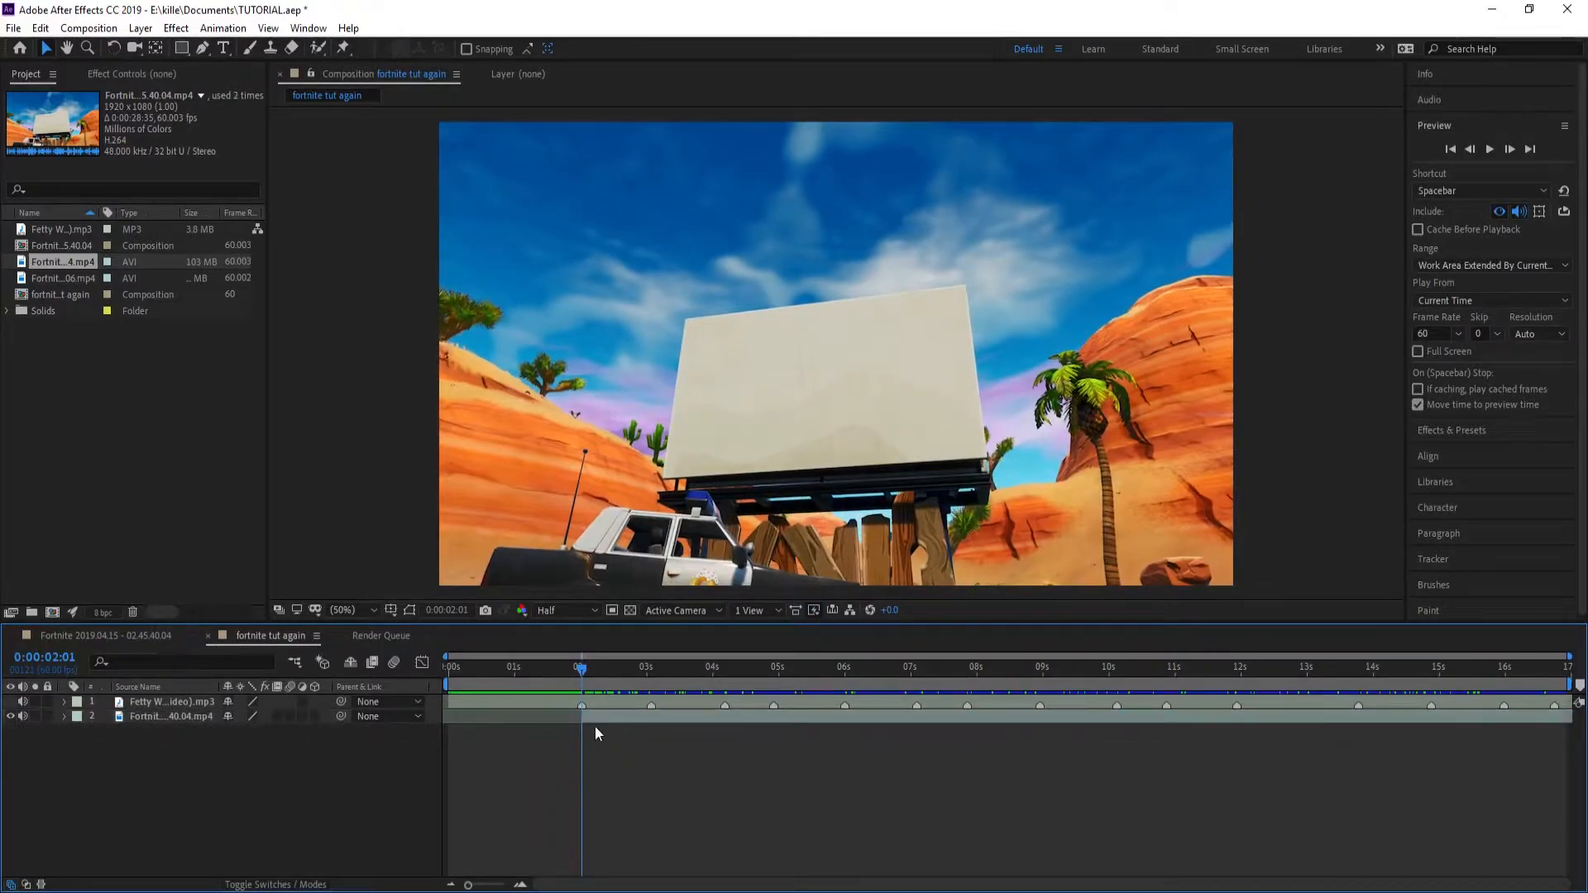
Step: Enable time remapping on the gameplay clip and add a Time Remap keyframe at 0:00:02:01
click(597, 718)
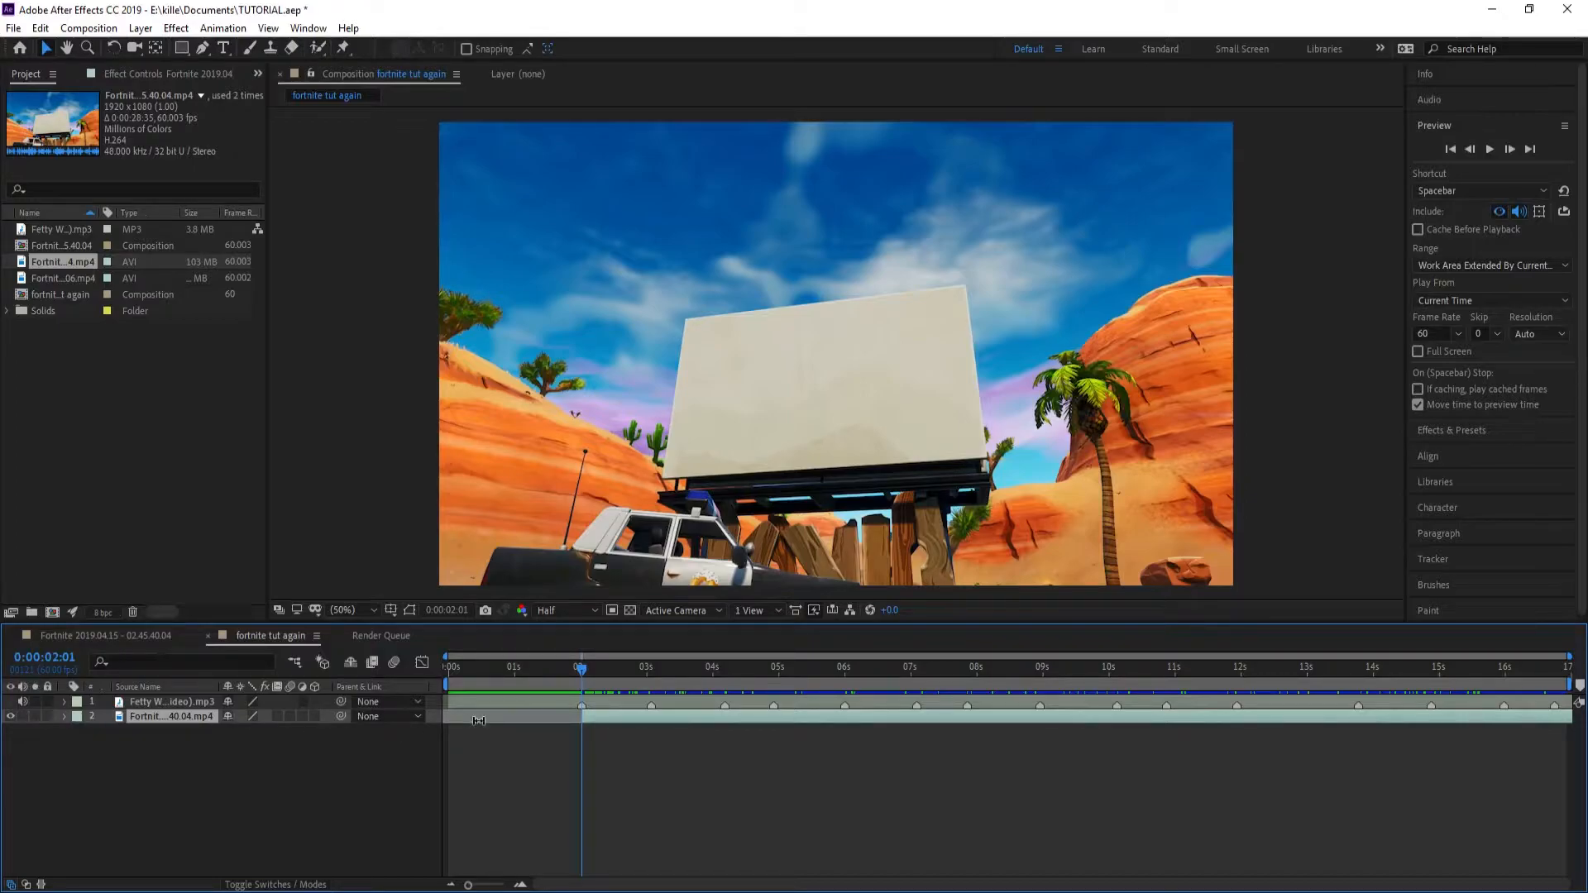
key(ctrl+alt+t)
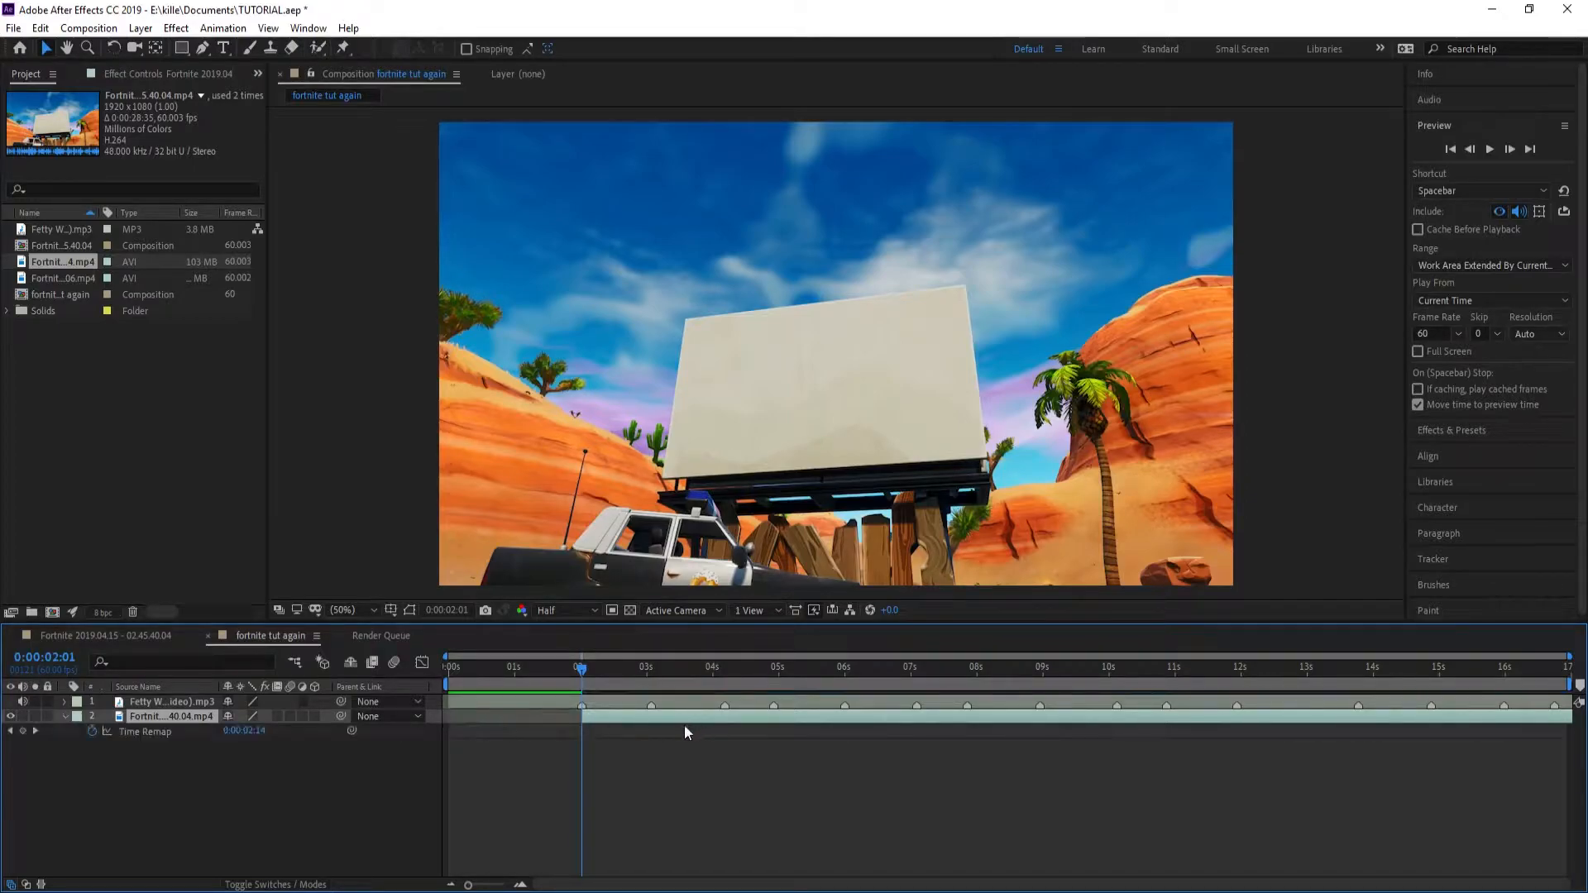
right_click(589, 718)
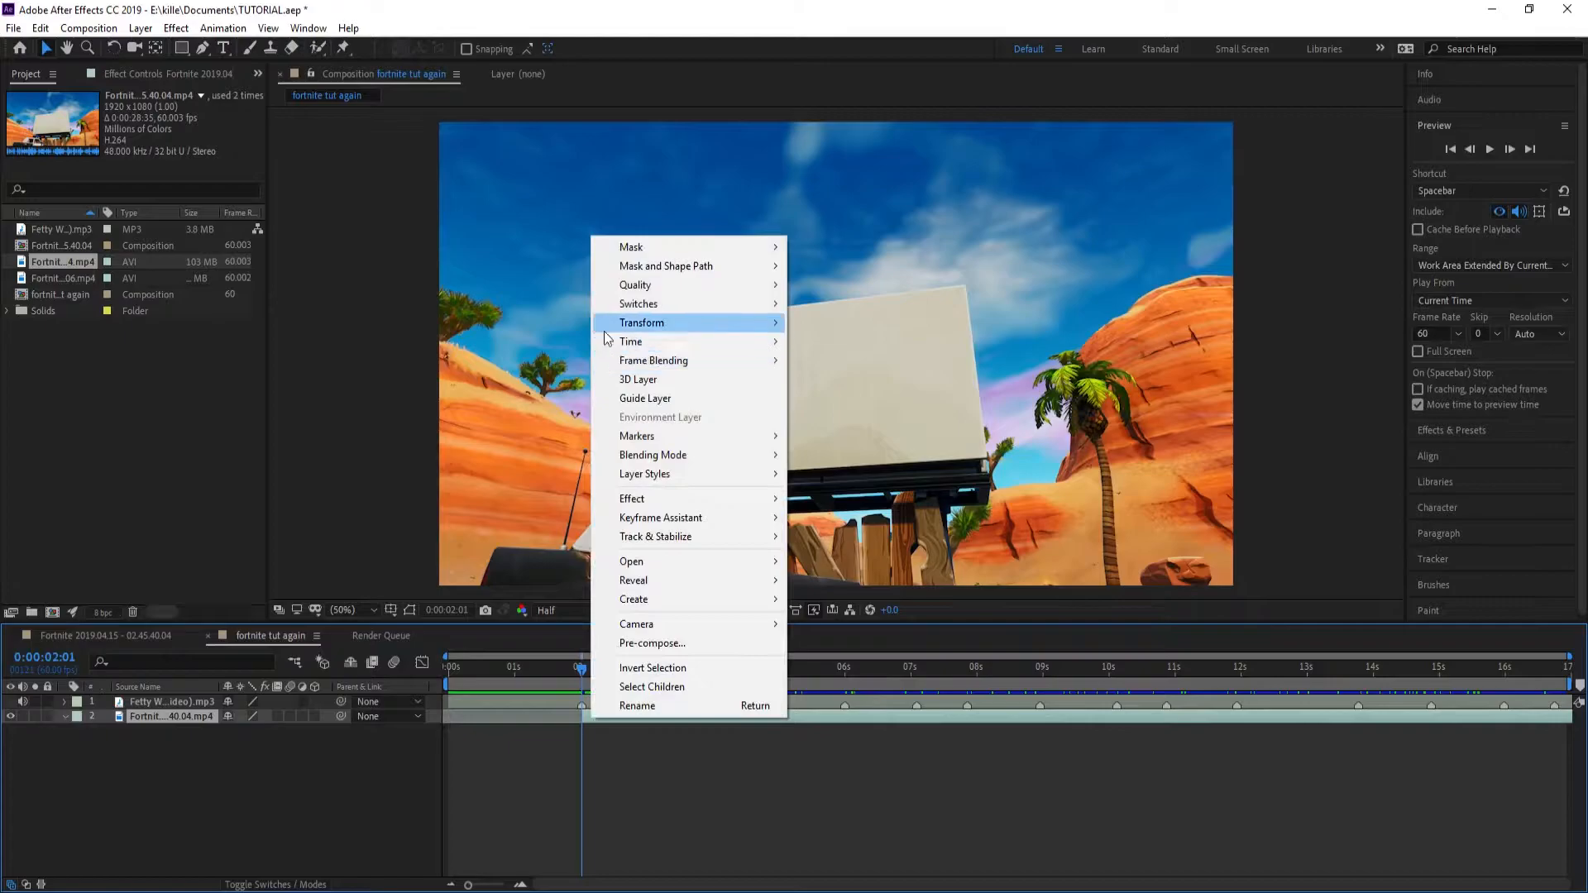
mouse_move(761, 346)
click(860, 341)
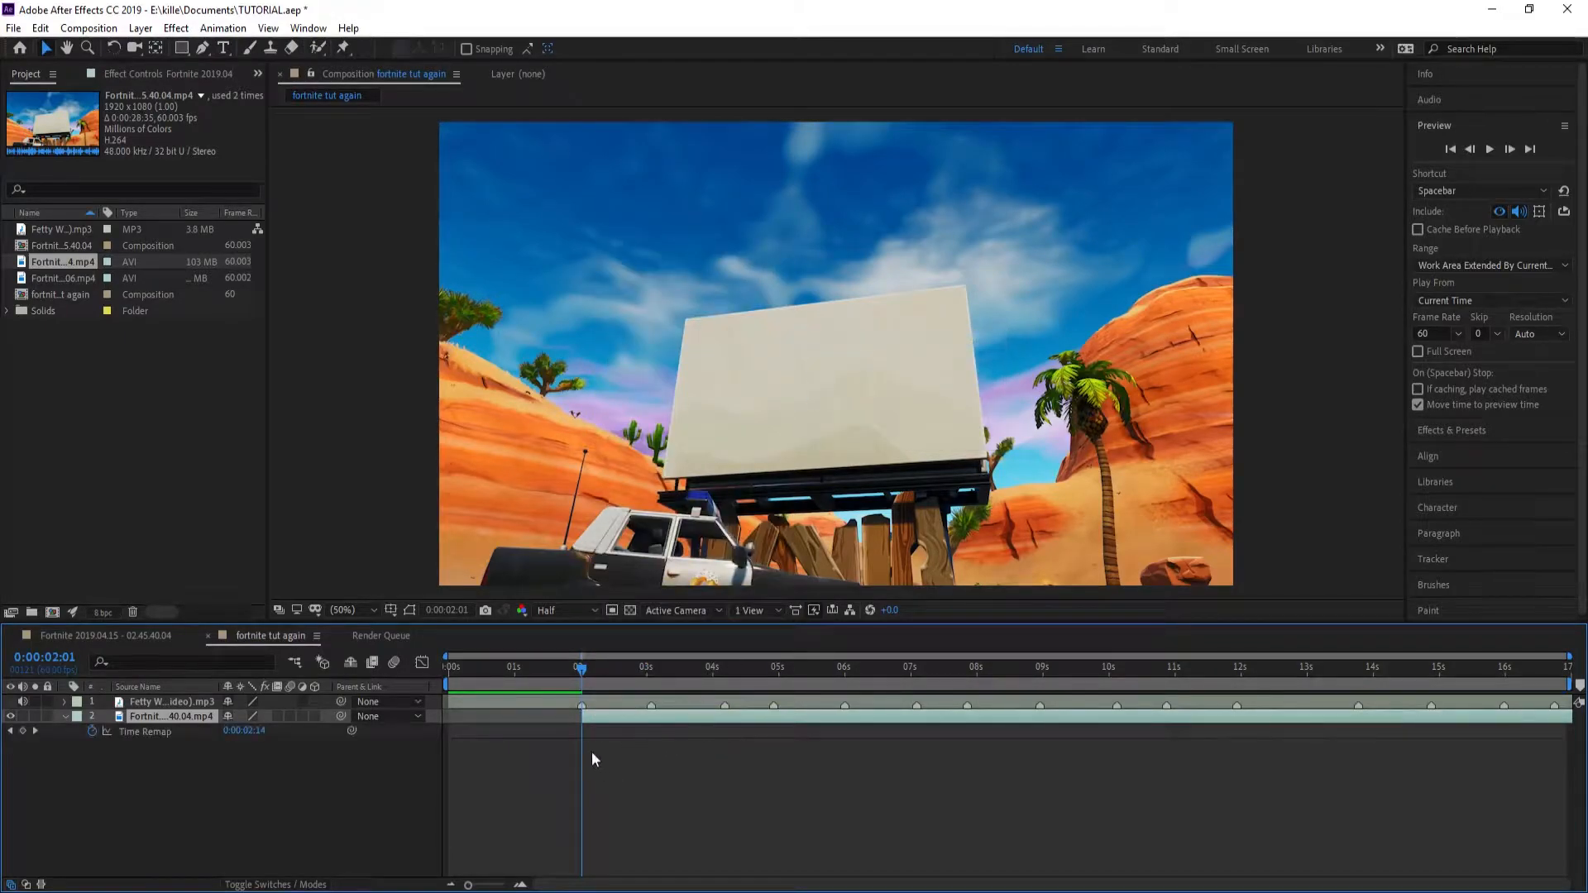
click(24, 731)
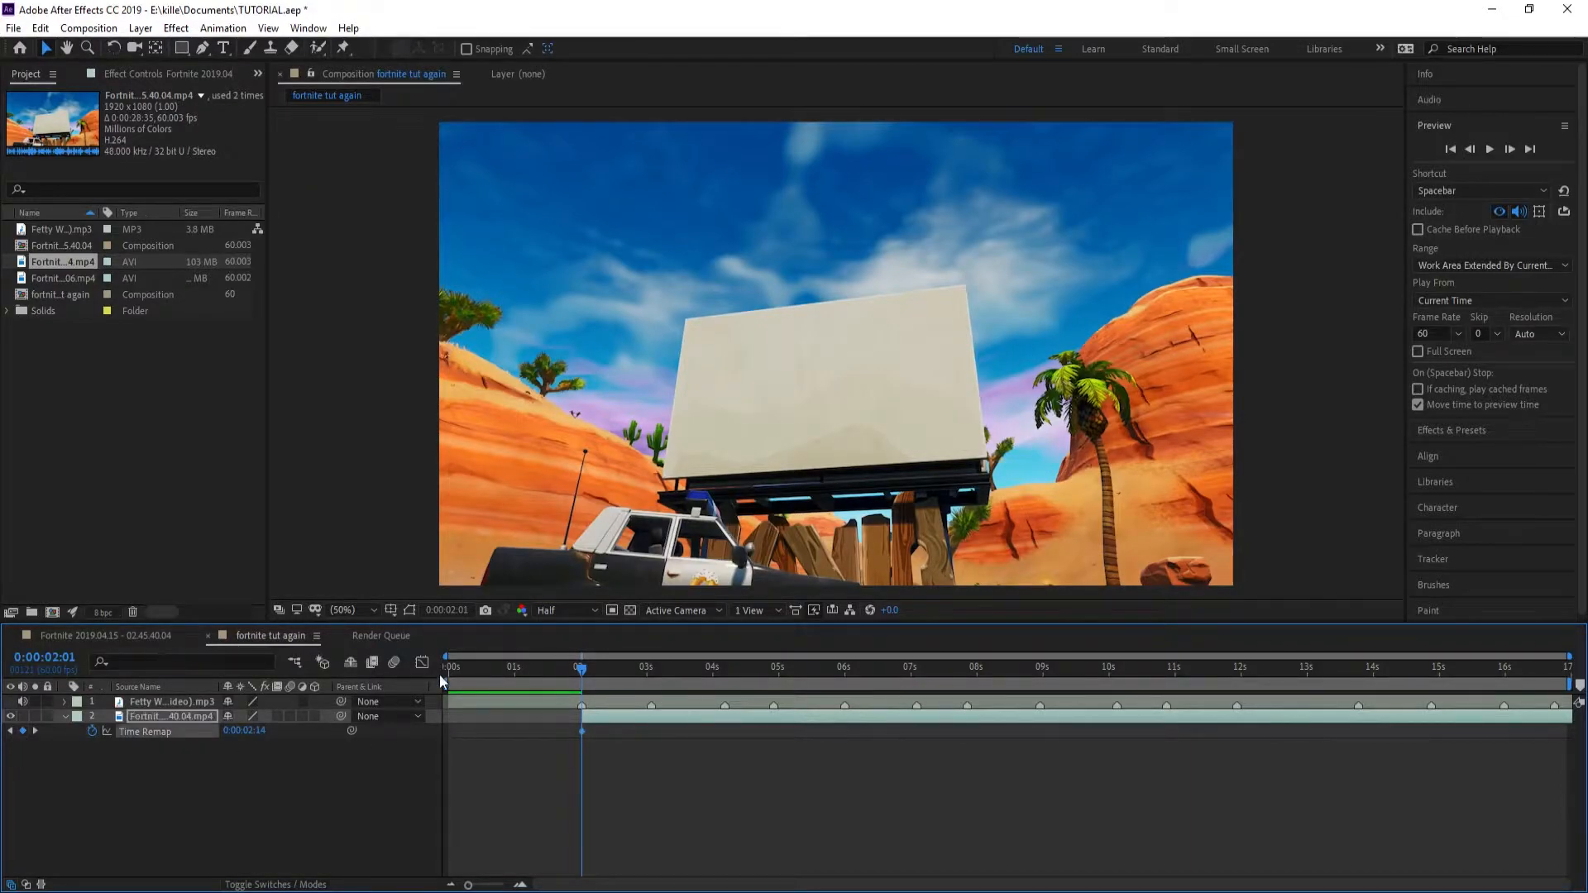
Step: Delete the Time Remap keyframe that lies before the gameplay clip's visible start
drag(574, 671, 565, 671)
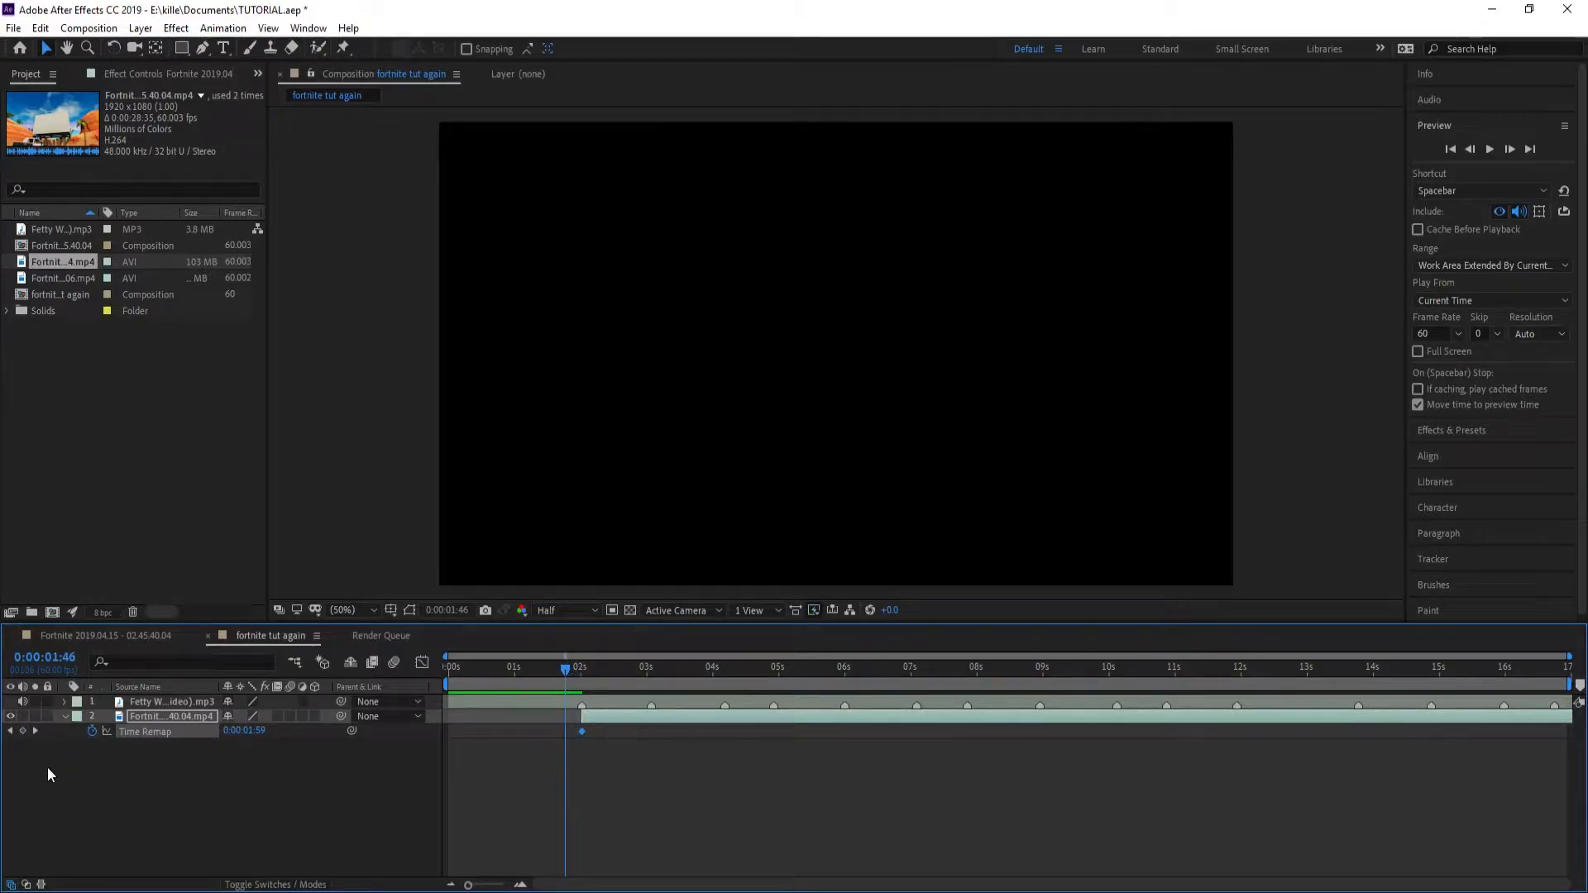
click(23, 731)
key(Delete)
click(582, 672)
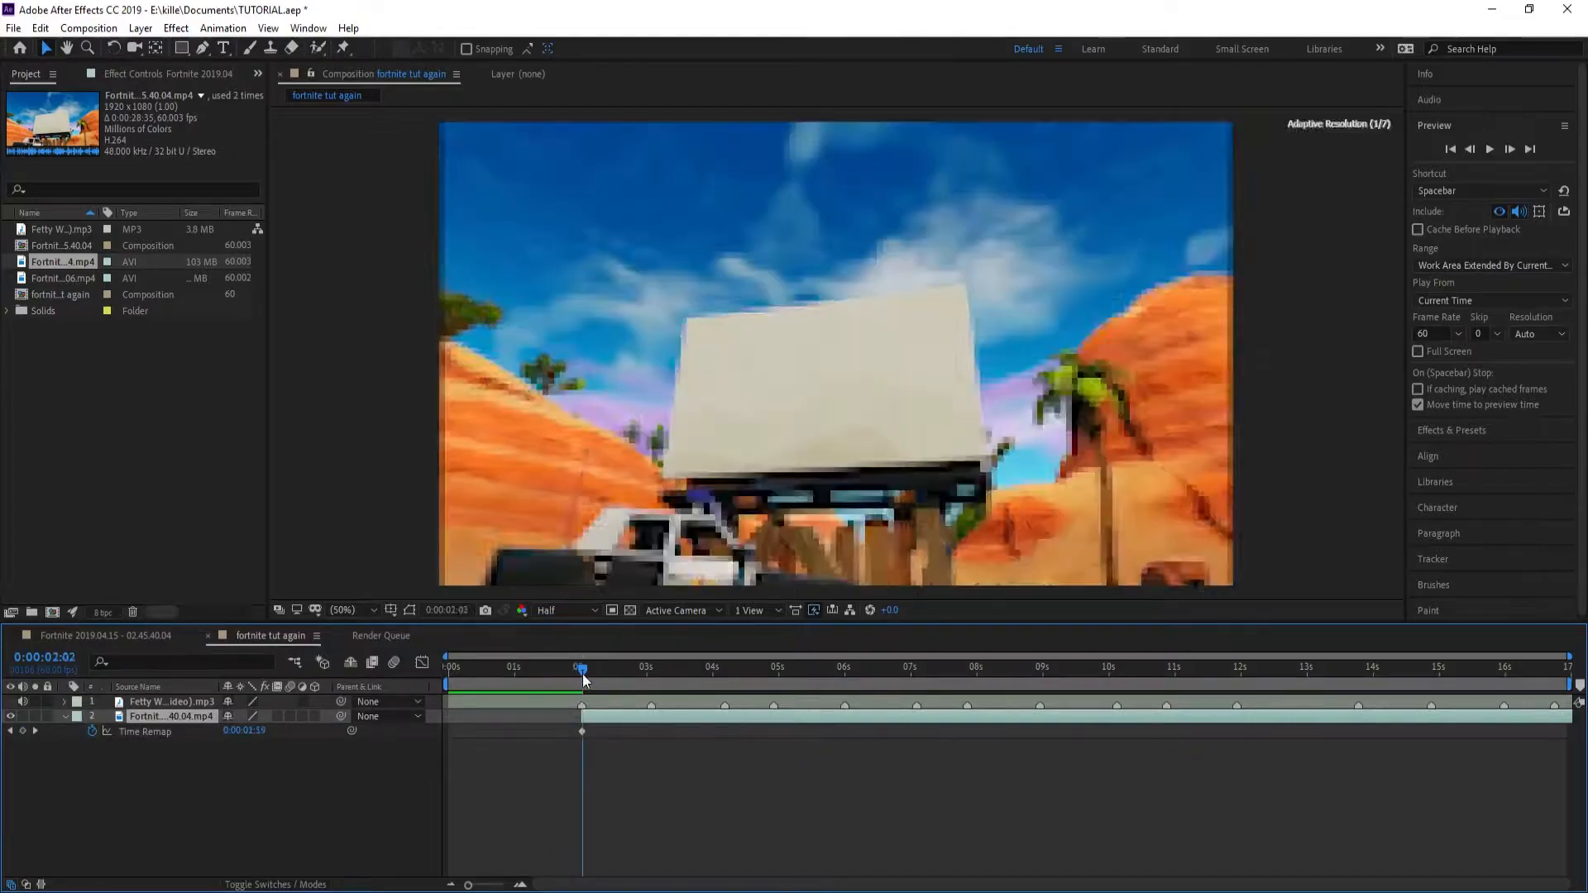
Step: Slide the gameplay clip earlier and add a Time Remap keyframe at 0:00:16:55, holding source time 0:00:25:22
drag(583, 691, 1559, 712)
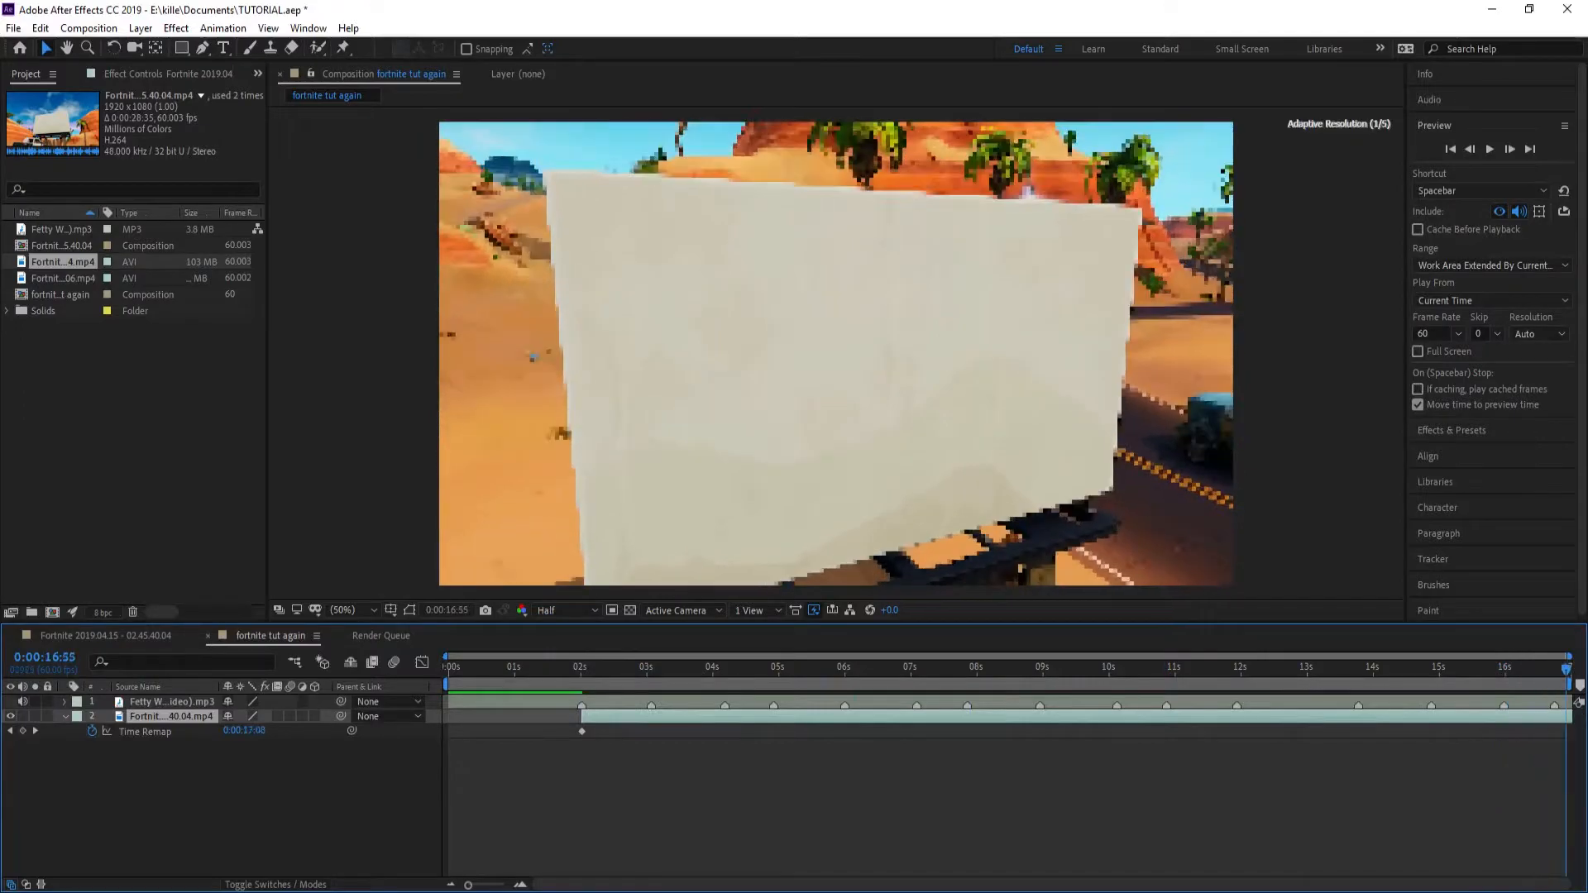
drag(865, 718, 682, 718)
drag(754, 668, 1570, 670)
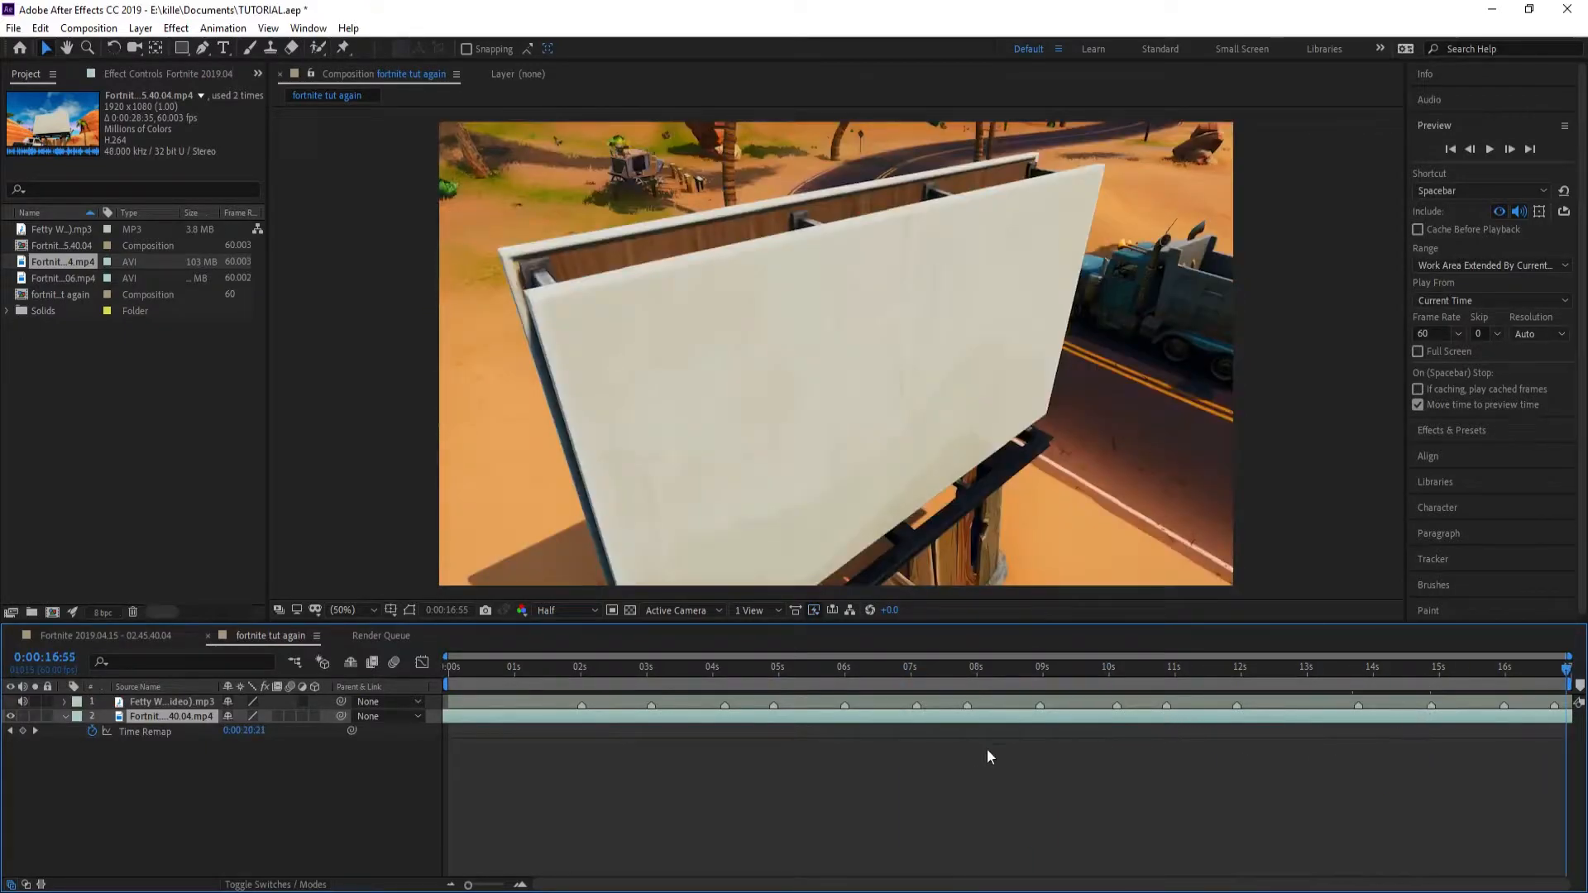
drag(868, 721, 537, 738)
drag(1067, 669, 1570, 671)
click(30, 731)
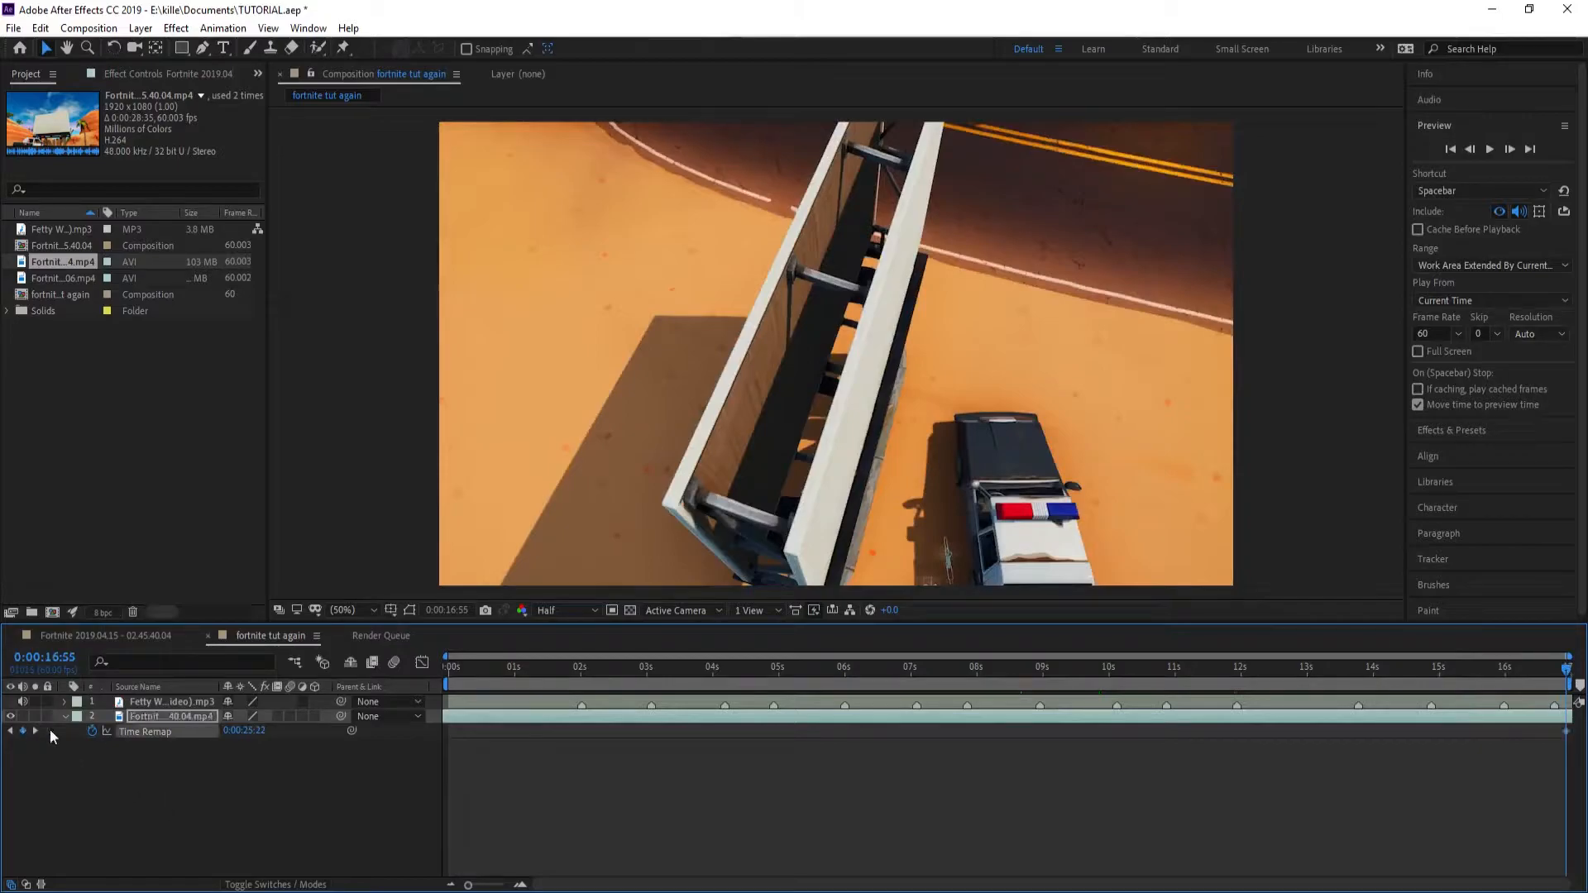
Step: Realign the gameplay clip's start with the first beat marker and move its later Time Remap keyframe to the second marker at 0:00:03:04
click(1572, 734)
drag(1566, 732, 452, 804)
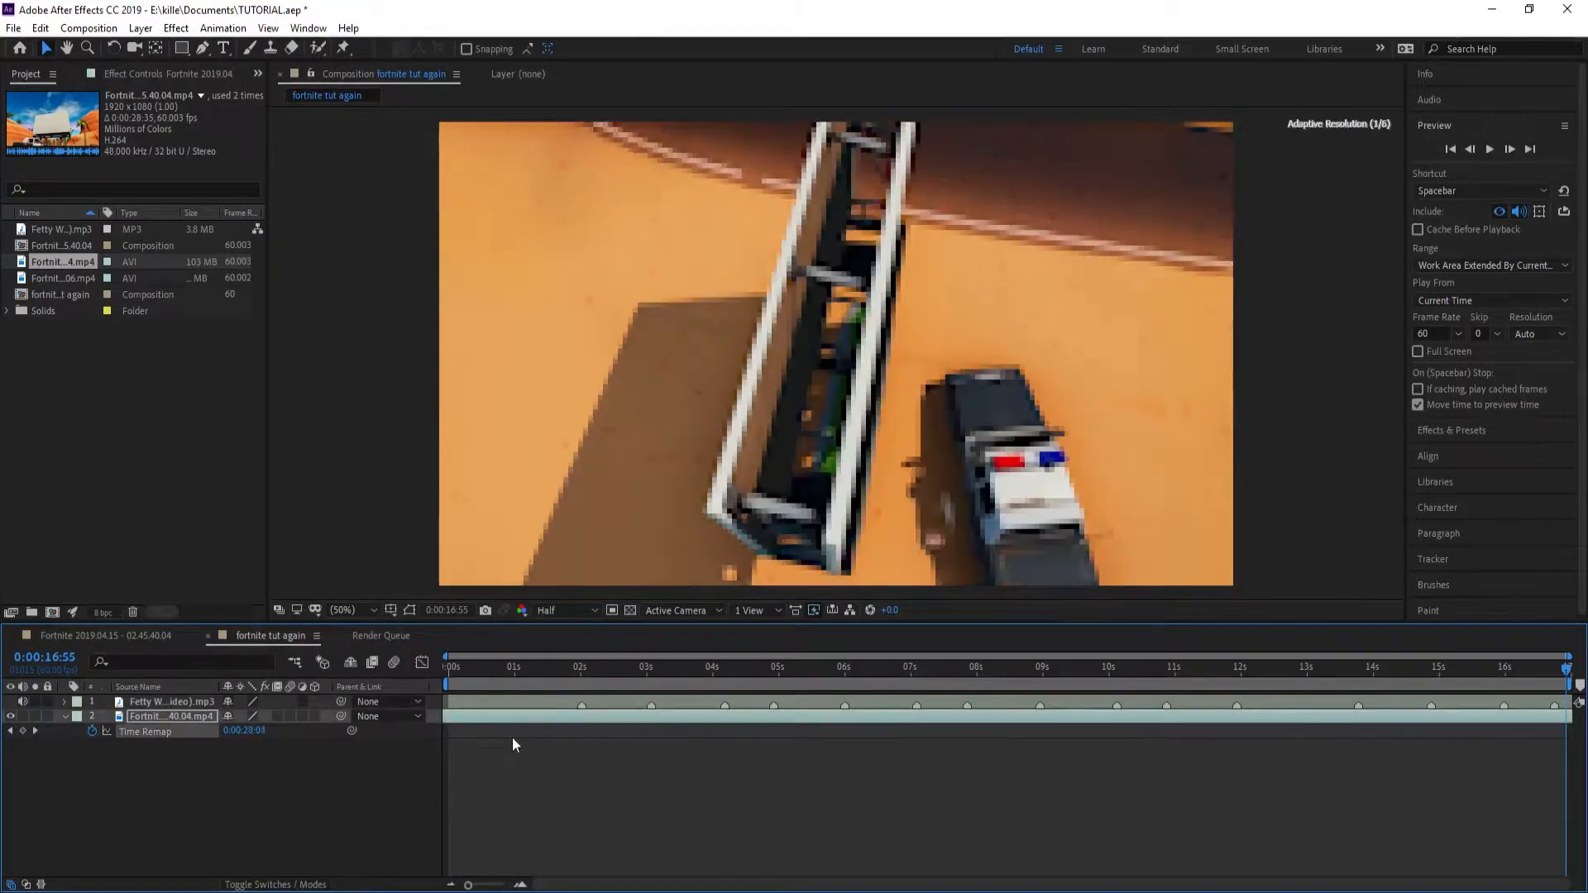
drag(589, 715, 1036, 717)
click(648, 674)
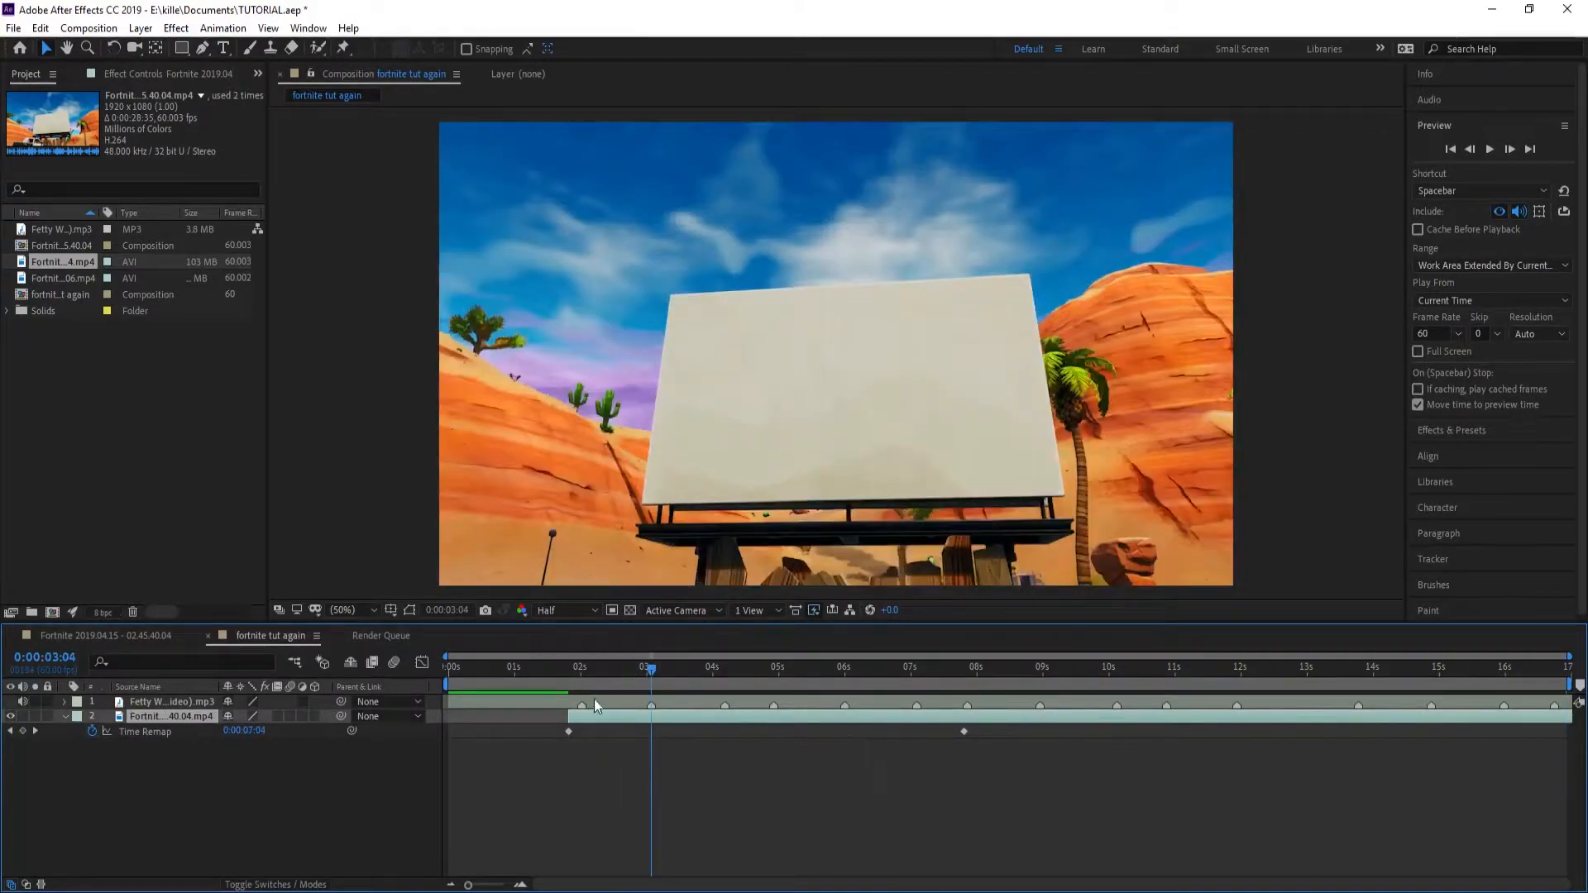
drag(587, 724, 610, 723)
drag(618, 667, 652, 689)
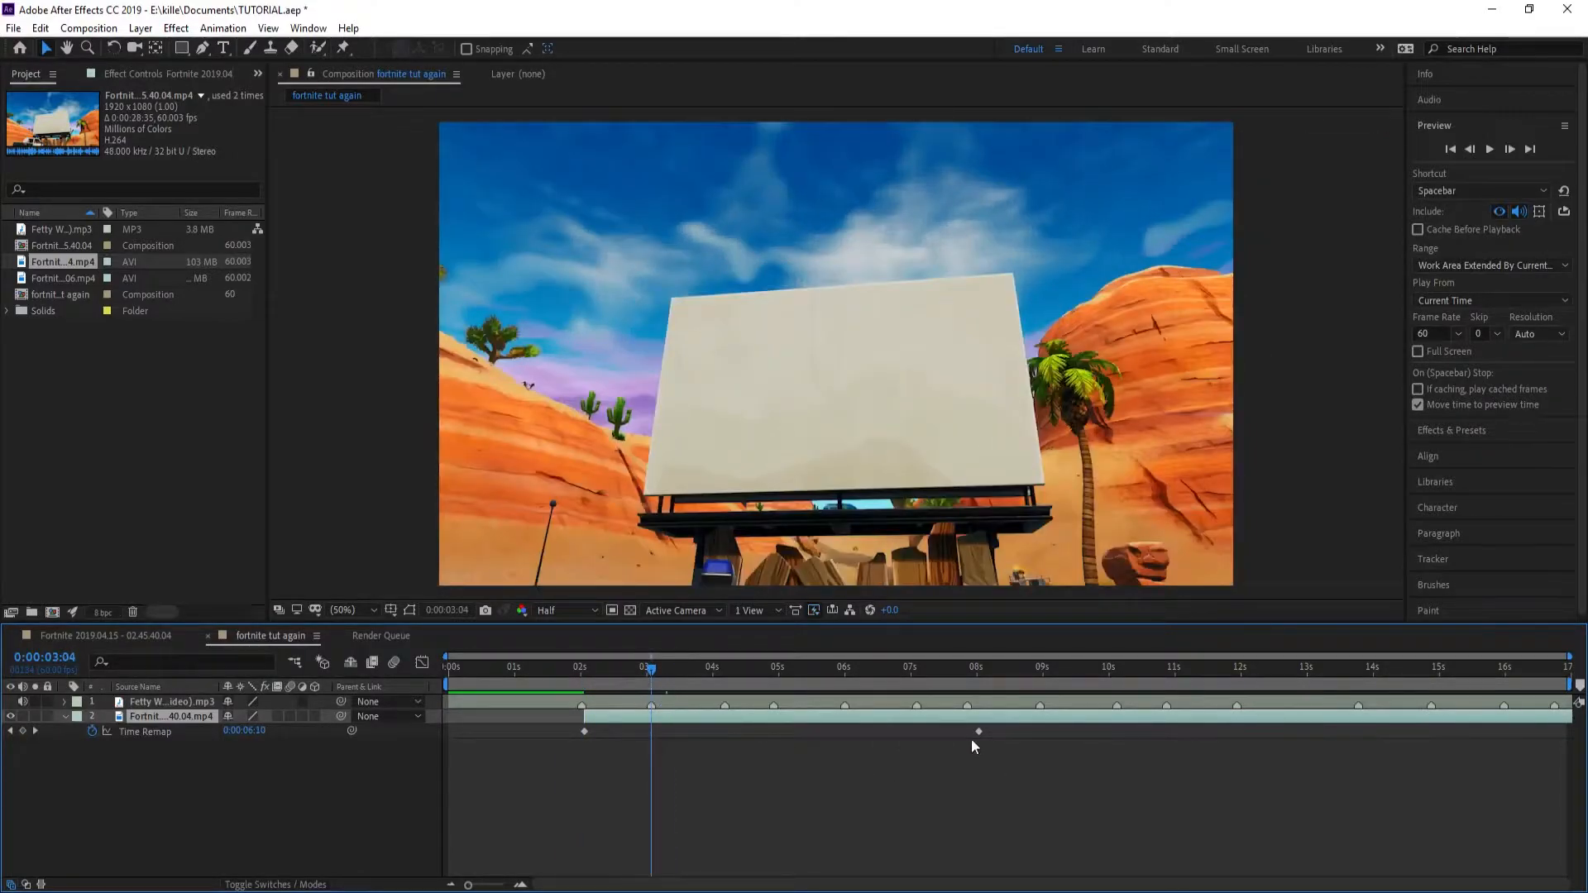
drag(979, 732, 637, 736)
Step: Split the gameplay clip at 0:00:03:04, delete the remainder and preview the result from 0:00:02:01
drag(652, 669, 584, 687)
key(ctrl+shift+d)
key(Delete)
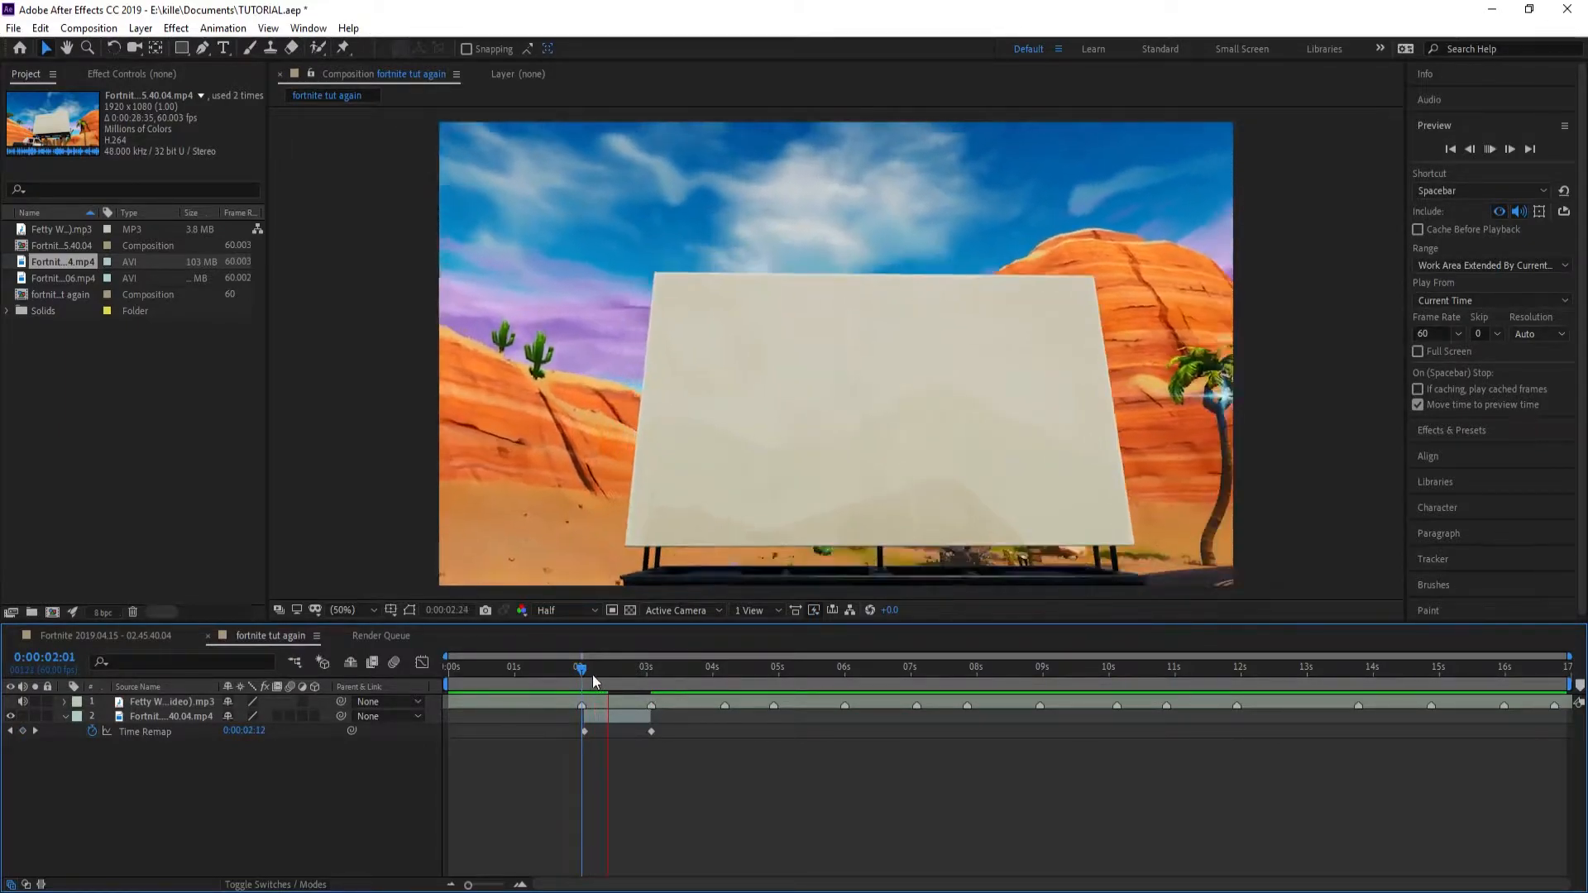
click(814, 613)
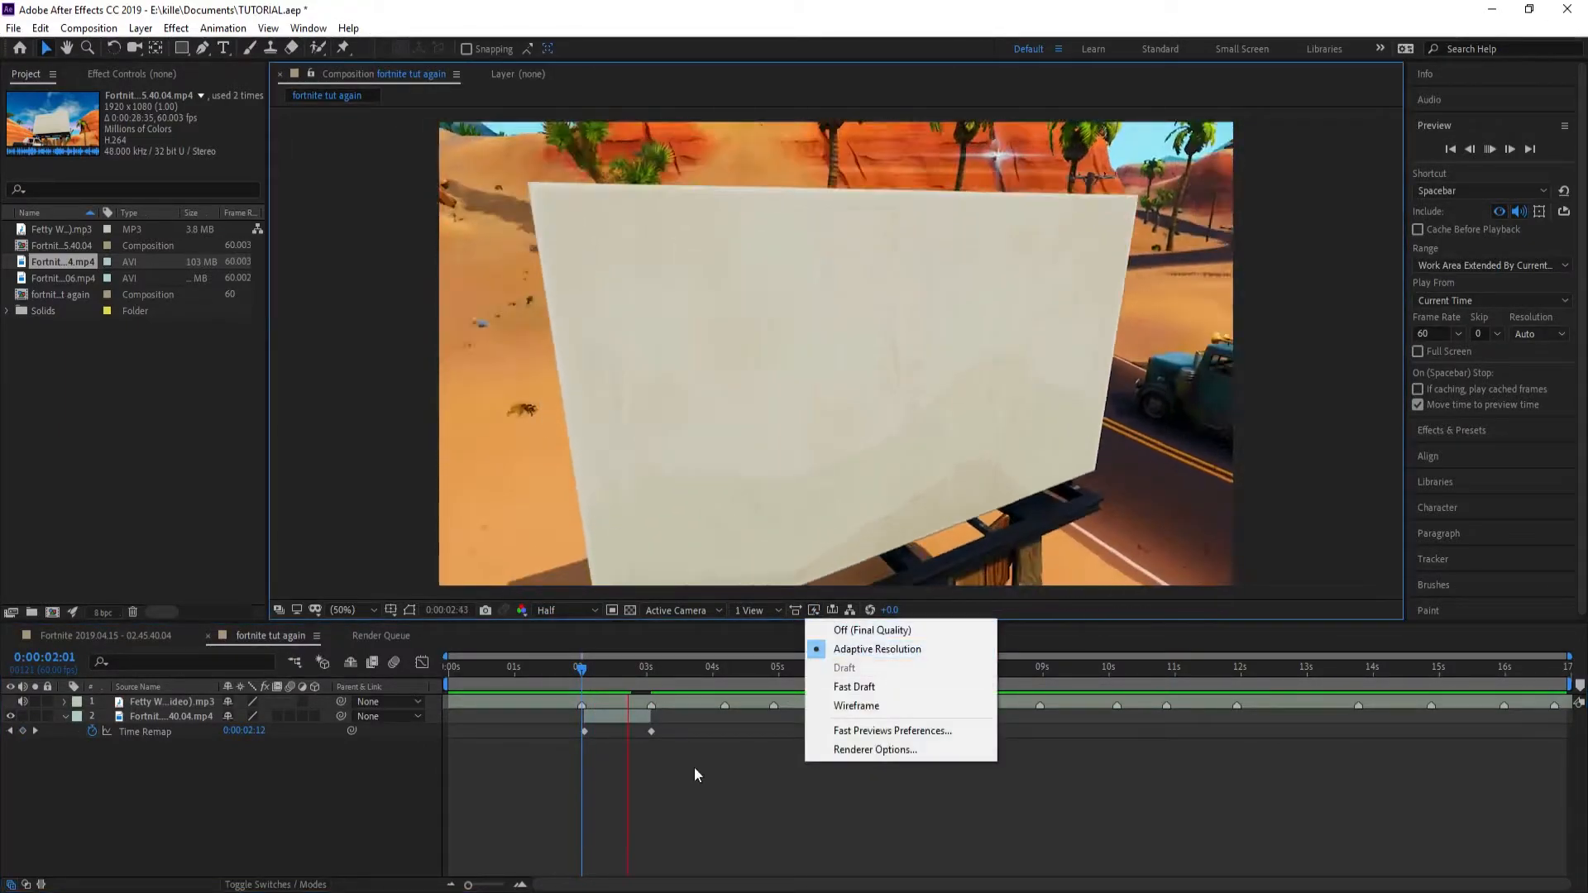
click(693, 770)
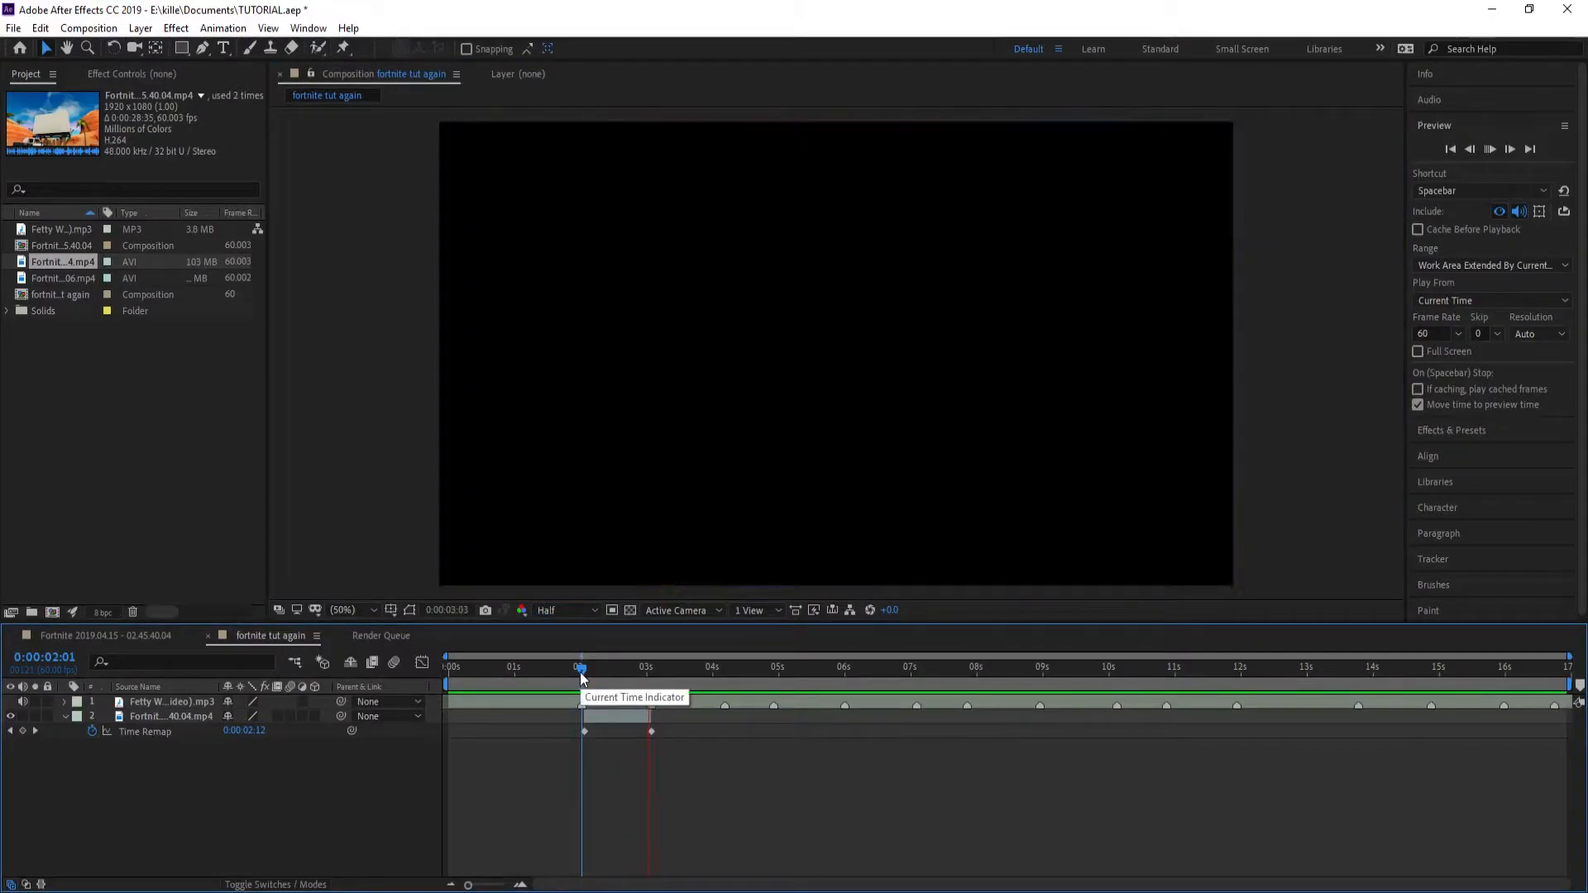
Step: Apply Easy Ease to both Time Remap keyframes of the gameplay clip
key(space)
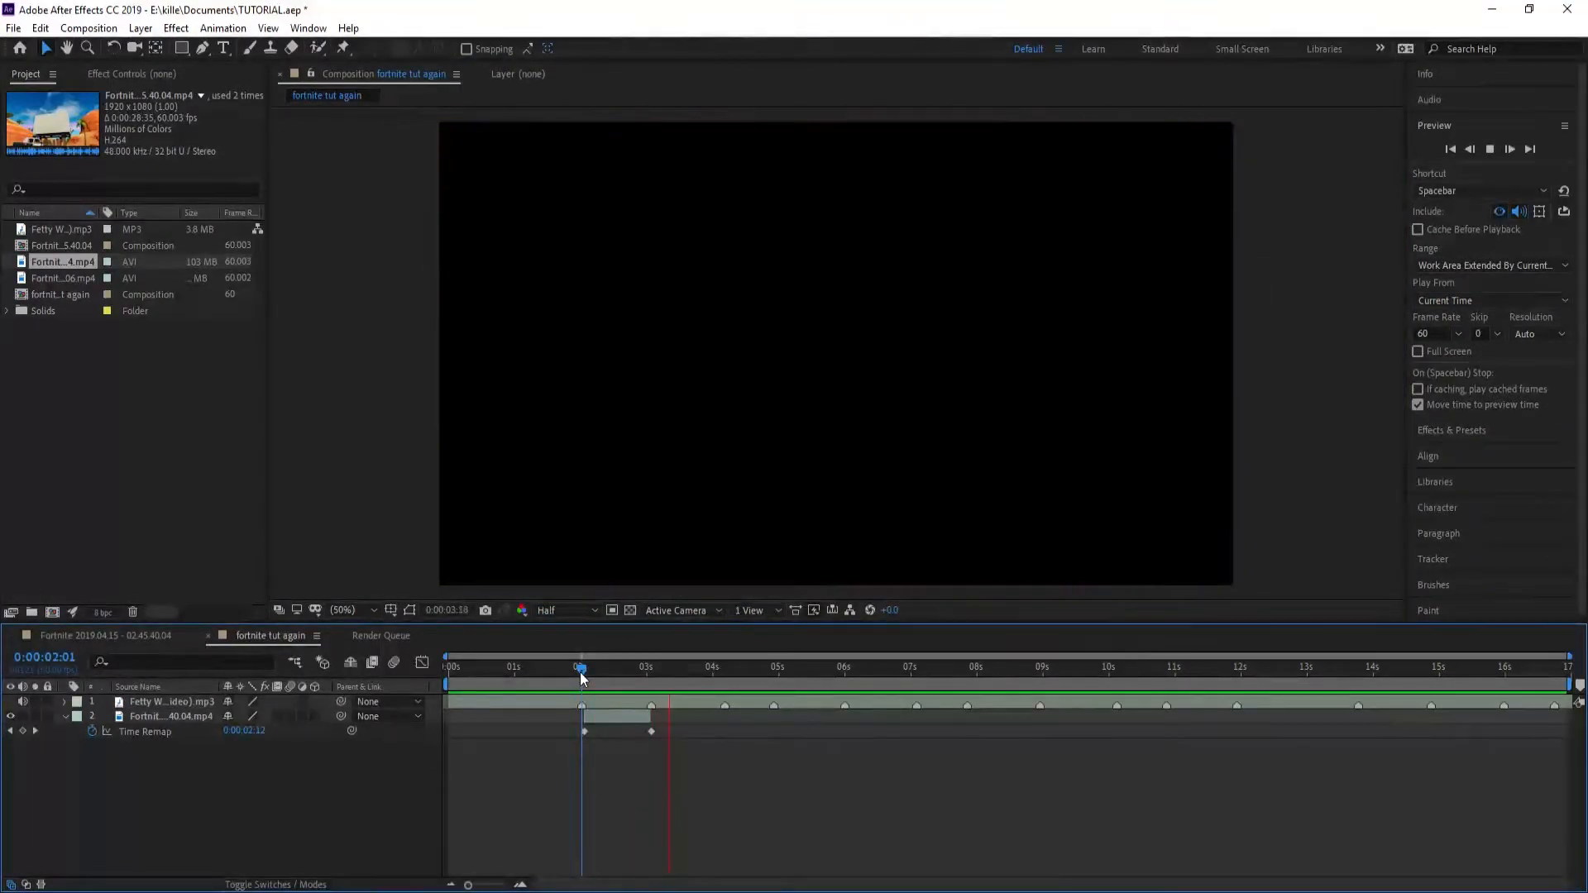
drag(582, 678, 588, 680)
drag(571, 739, 471, 735)
click(683, 732)
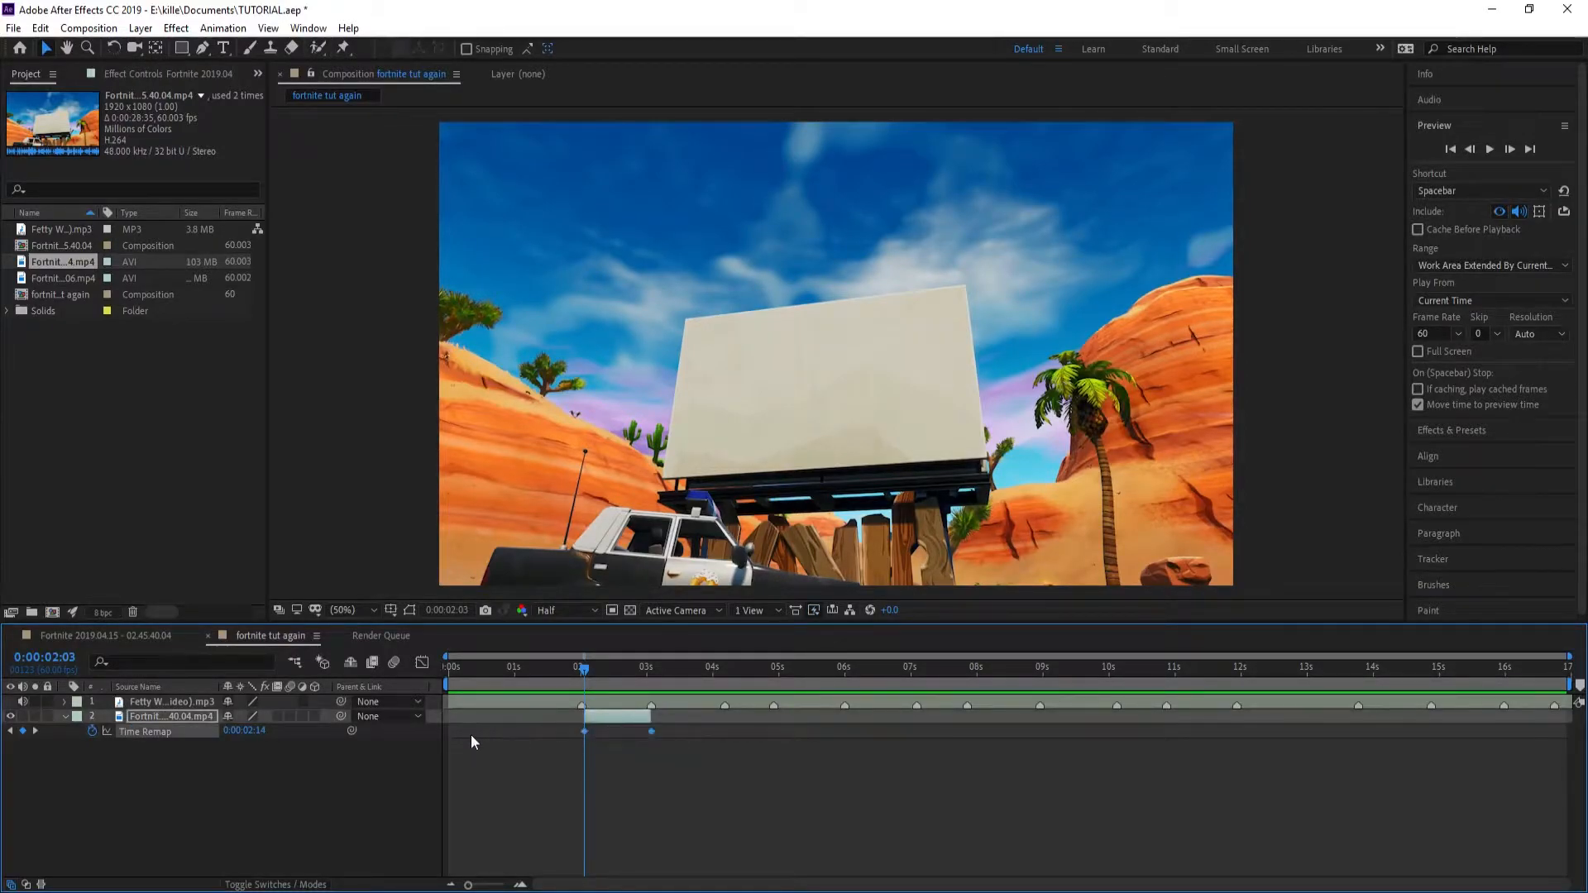
key(F9)
right_click(653, 731)
mouse_move(695, 719)
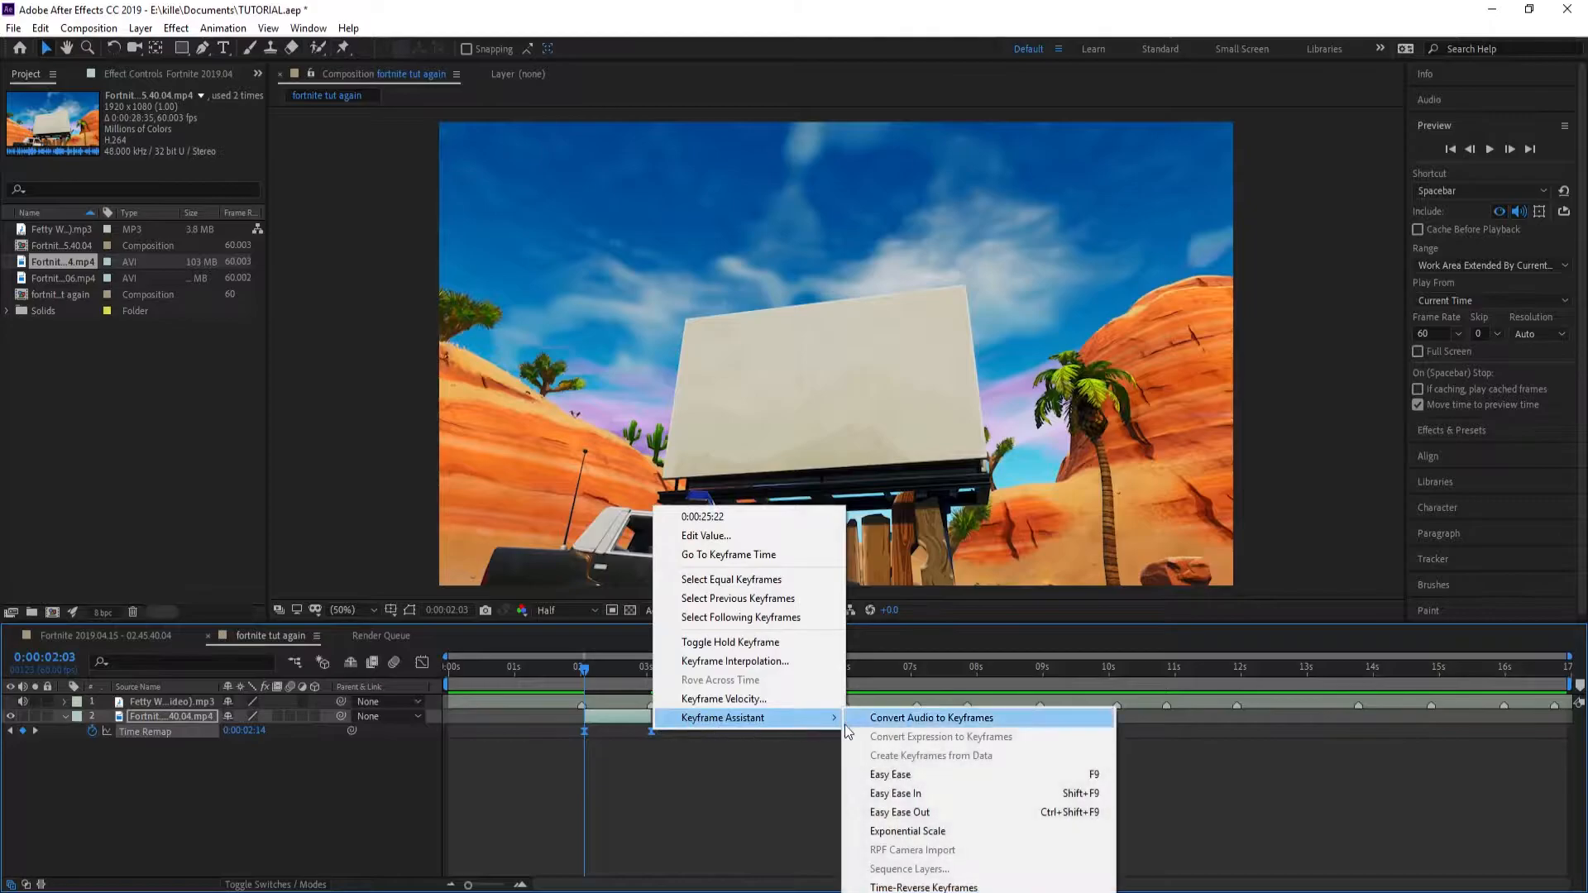
click(883, 776)
click(626, 800)
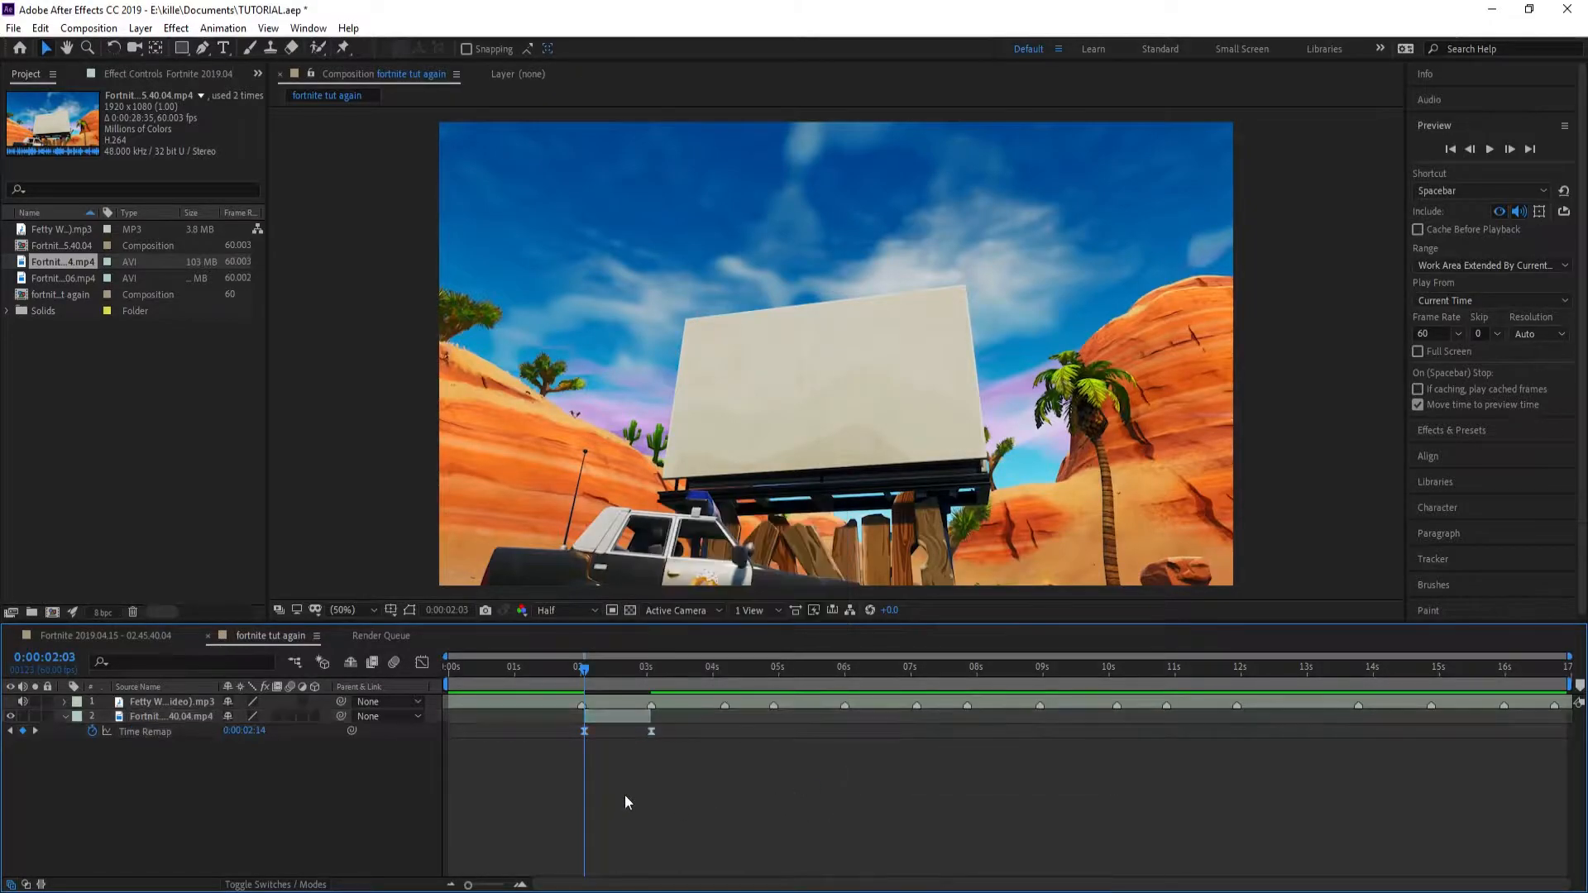
Step: Show both Time Remap keyframes of the gameplay clip as an enlarged value graph in the Graph Editor
drag(698, 728, 473, 751)
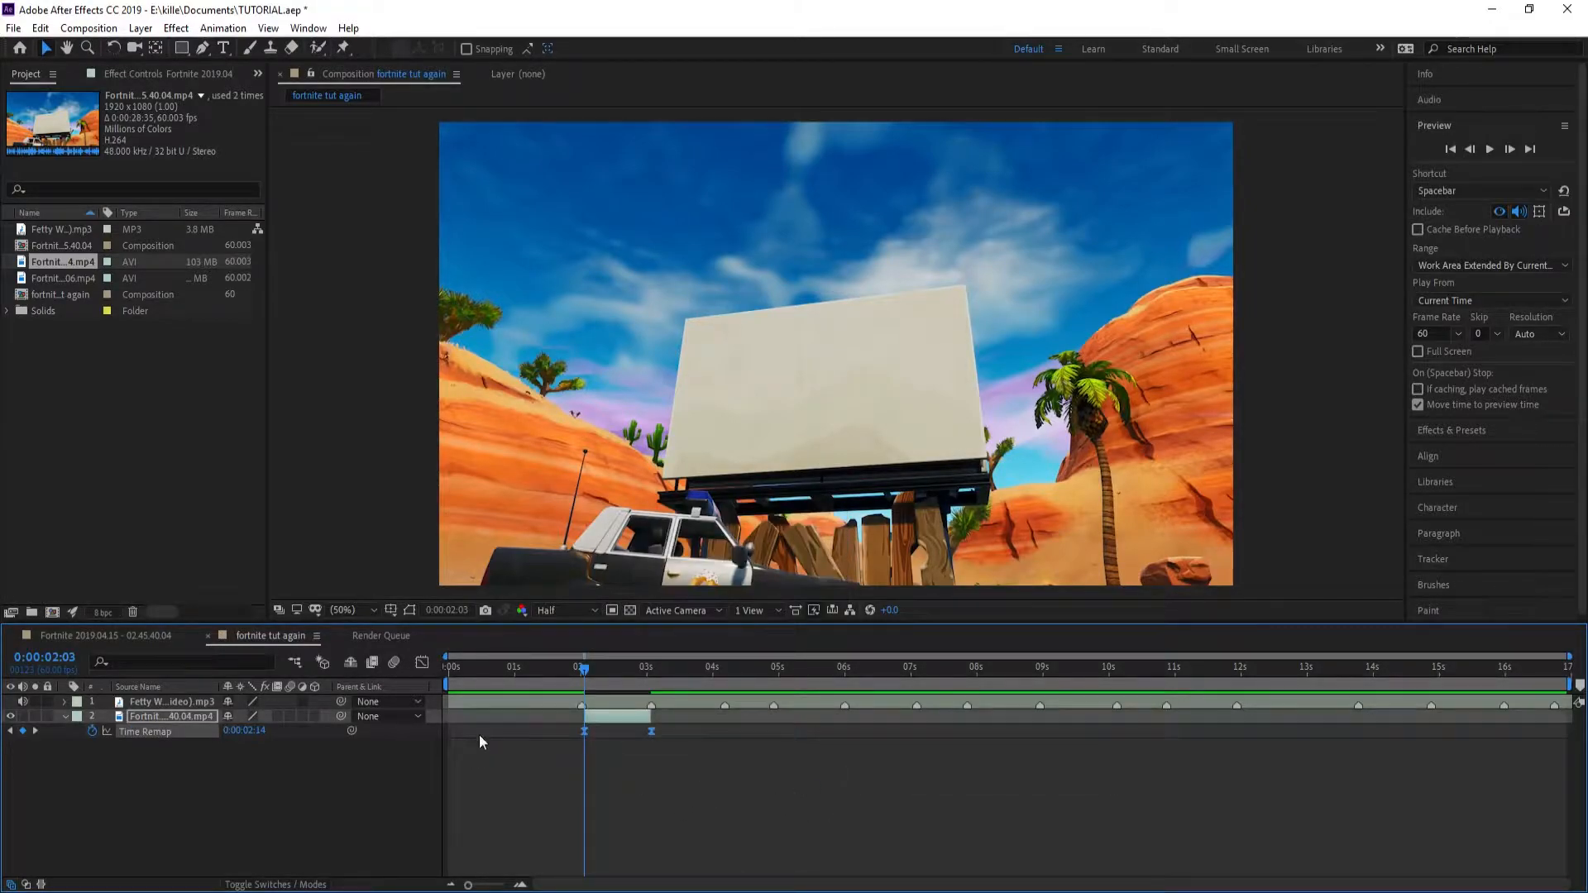
click(422, 665)
mouse_move(582, 833)
click(521, 884)
click(520, 884)
click(841, 866)
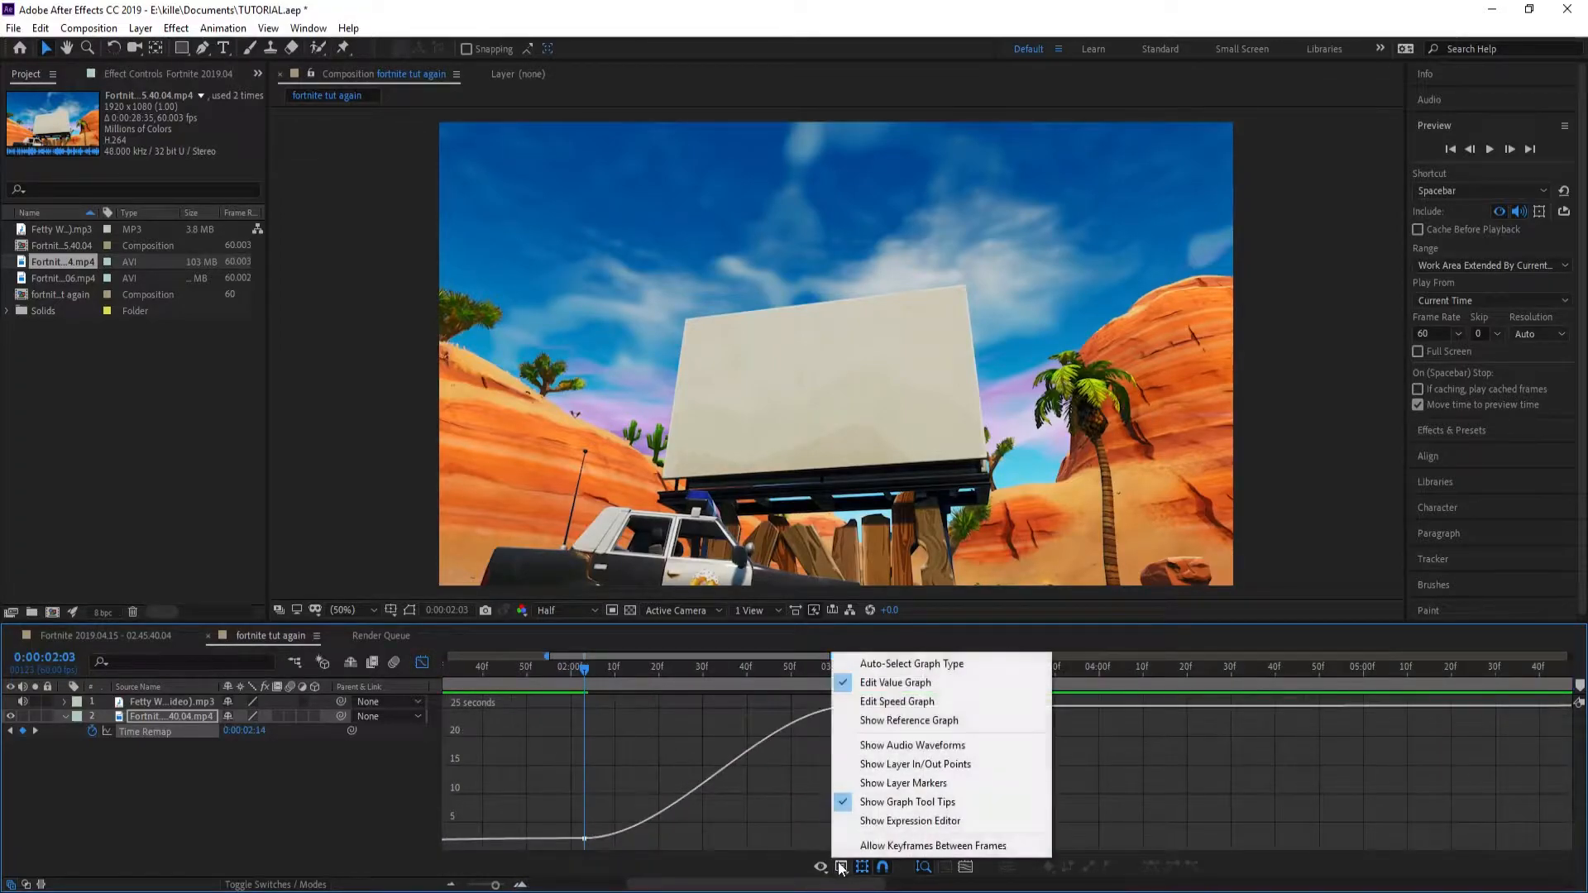
click(817, 736)
mouse_move(853, 710)
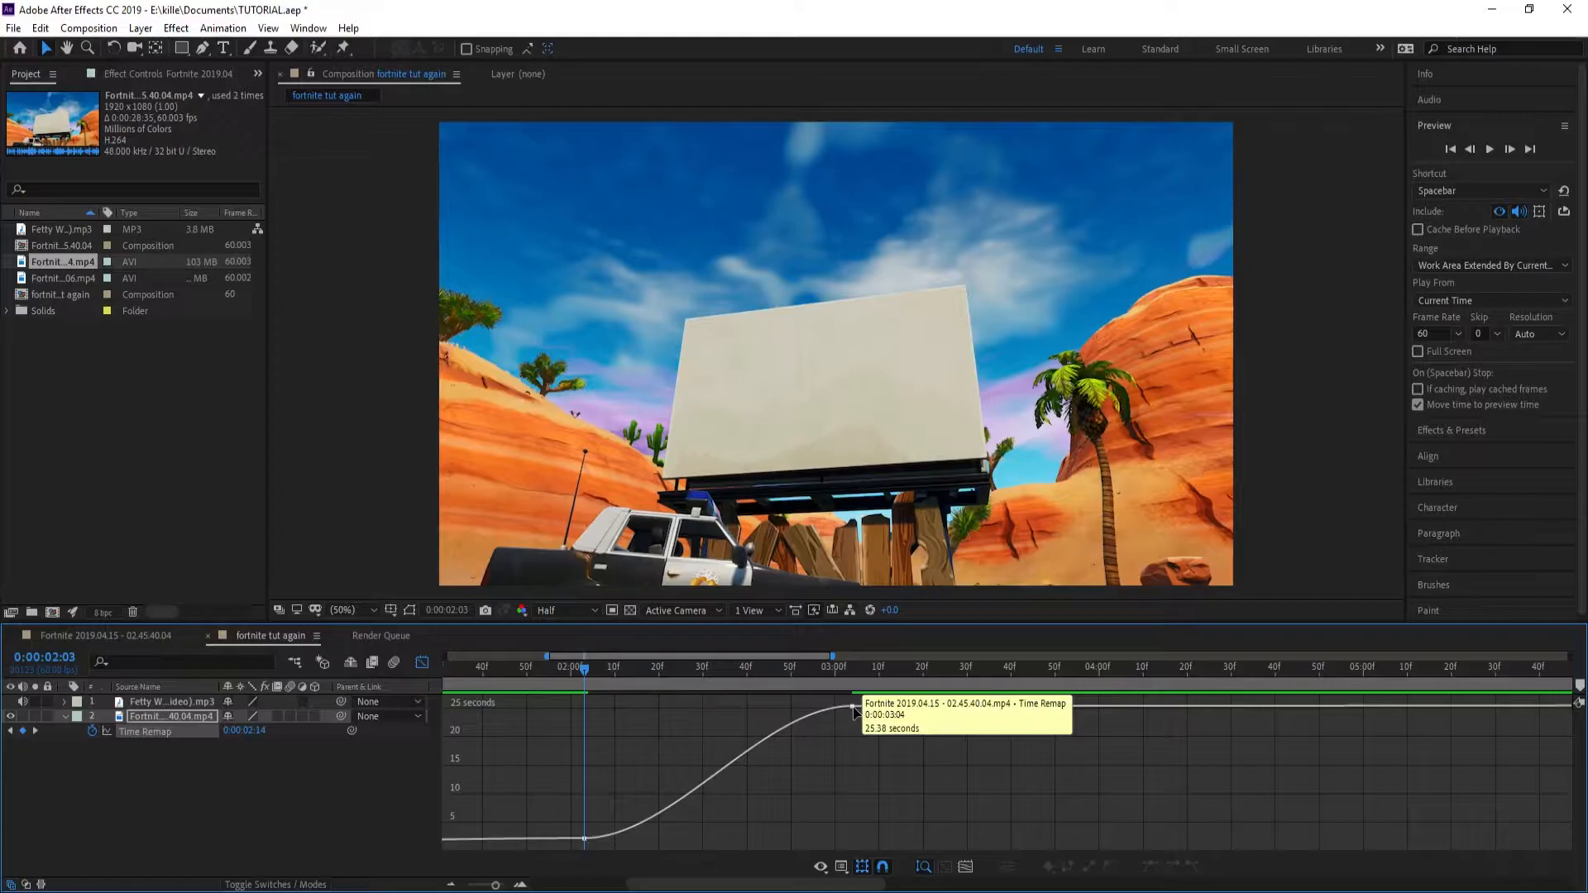
Step: Bend the Time Remap curve steeply at both keyframes with a flatter middle, and preview it from just before the first beat marker
click(853, 708)
drag(762, 706, 921, 797)
click(585, 838)
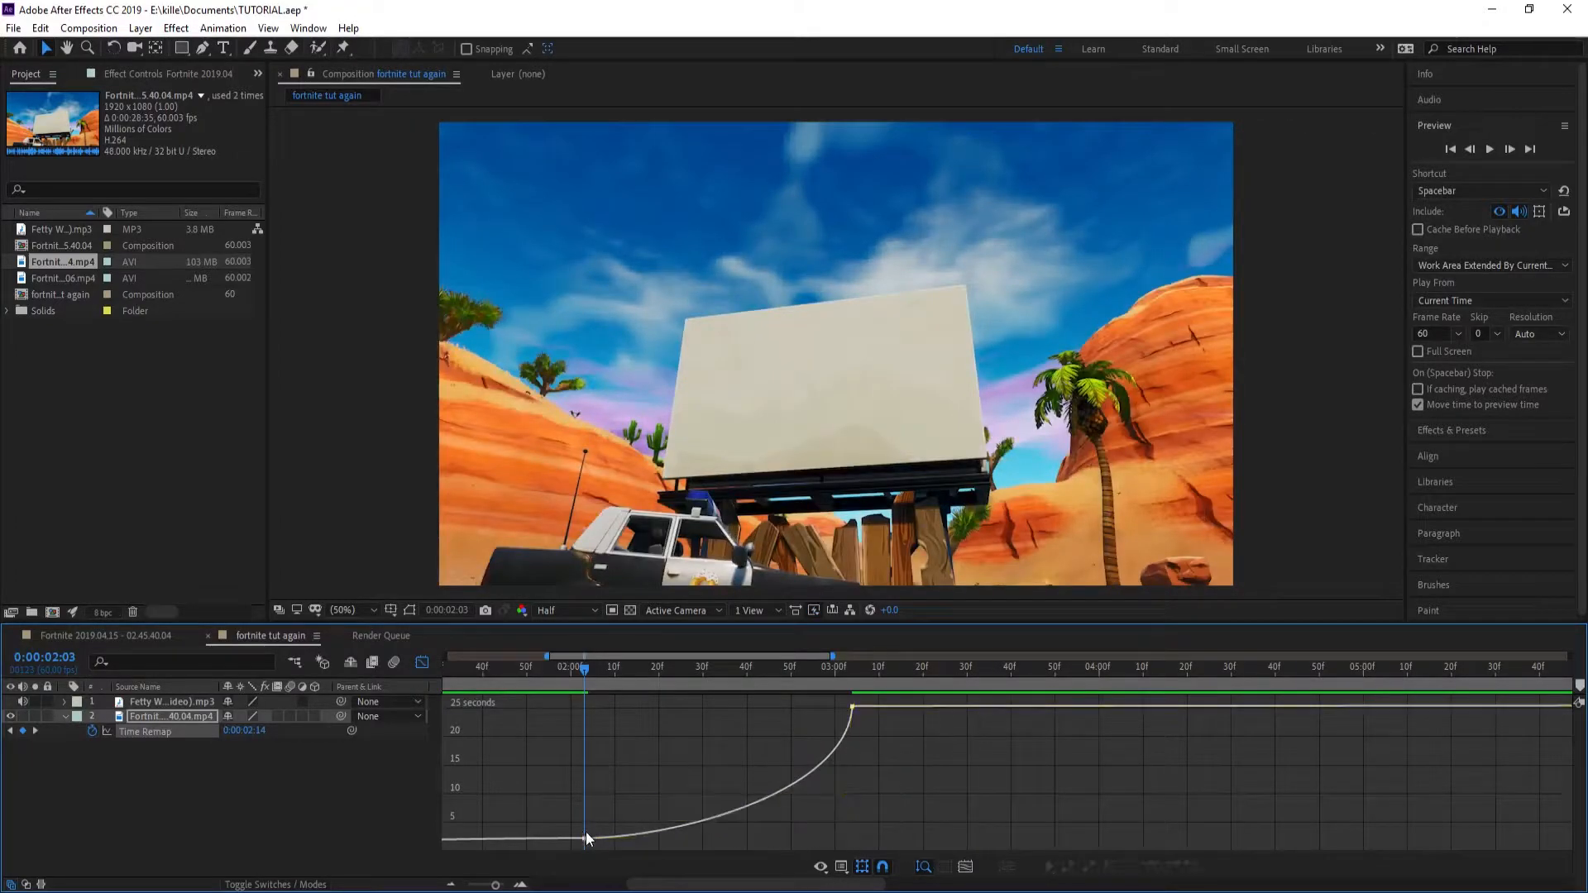
drag(673, 841, 508, 750)
drag(569, 683, 548, 668)
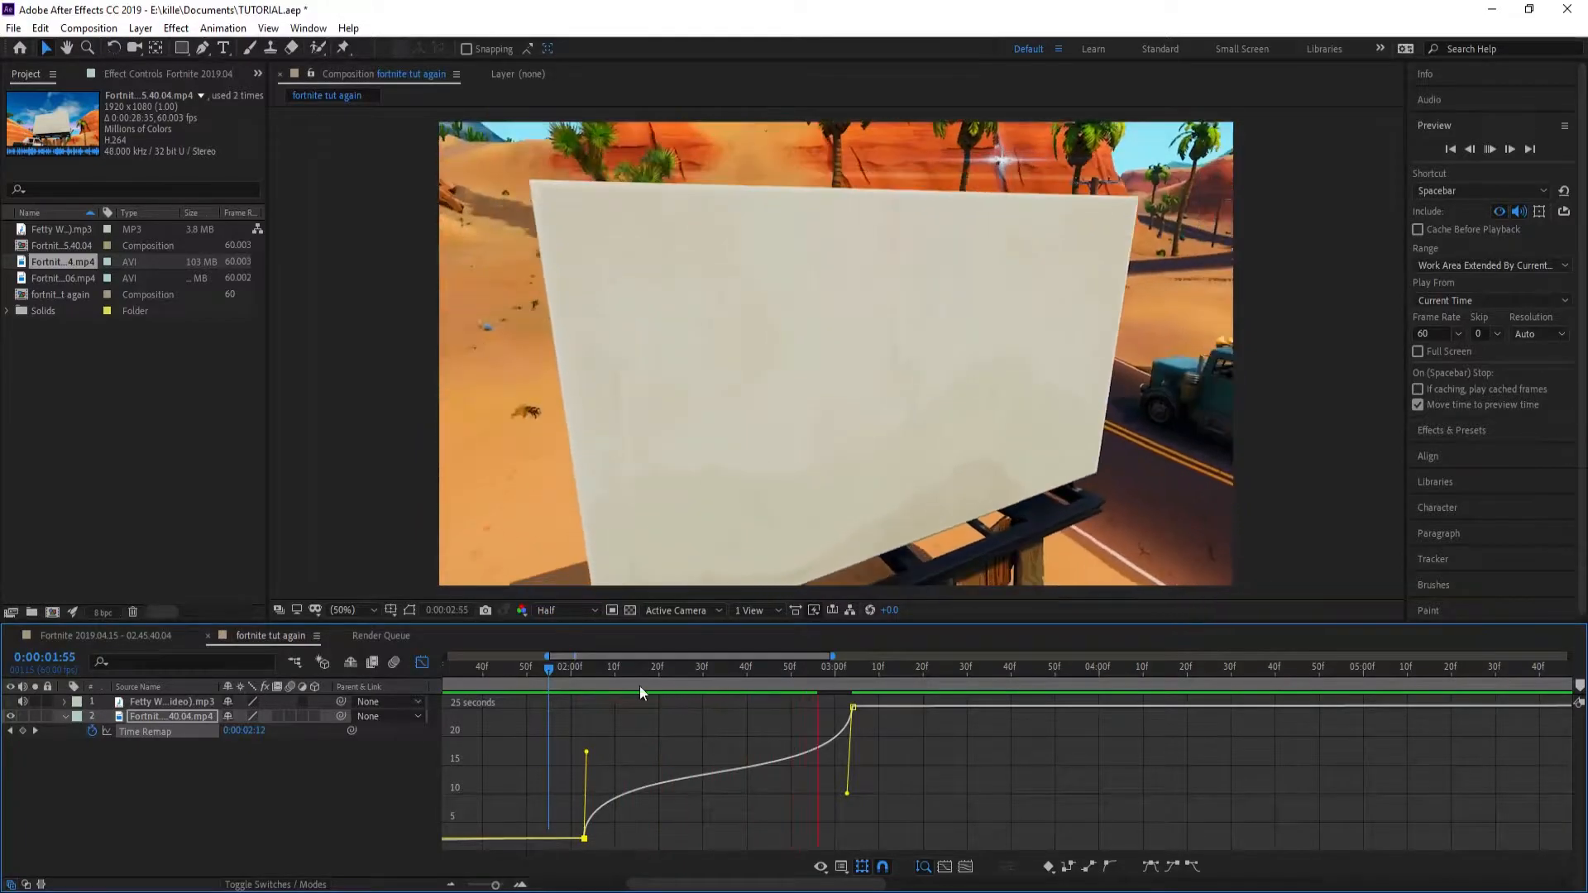
click(566, 677)
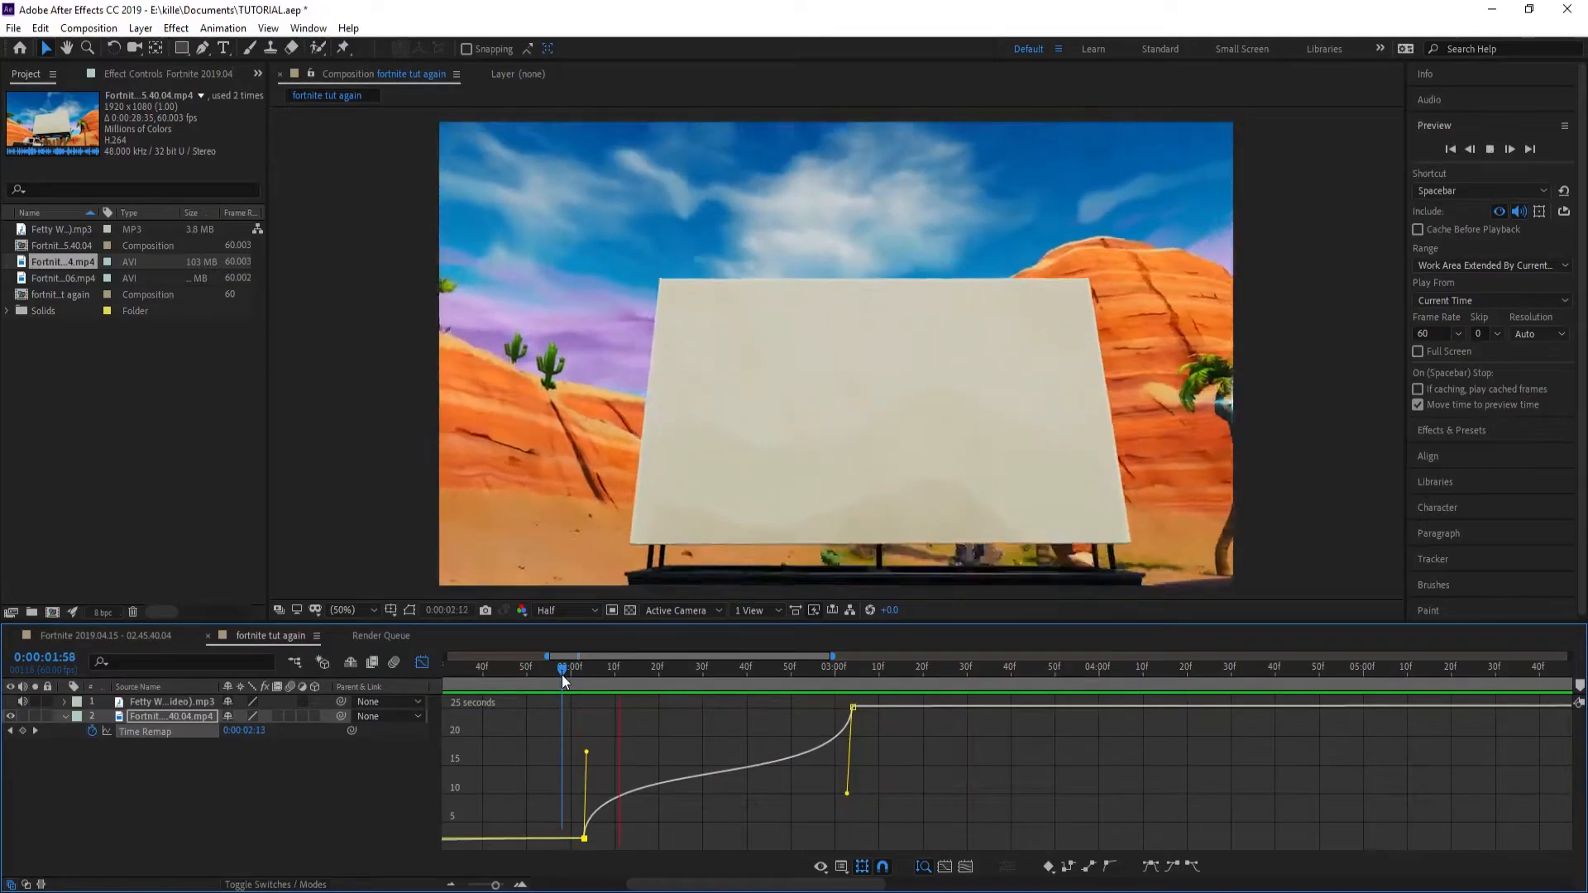
key(space)
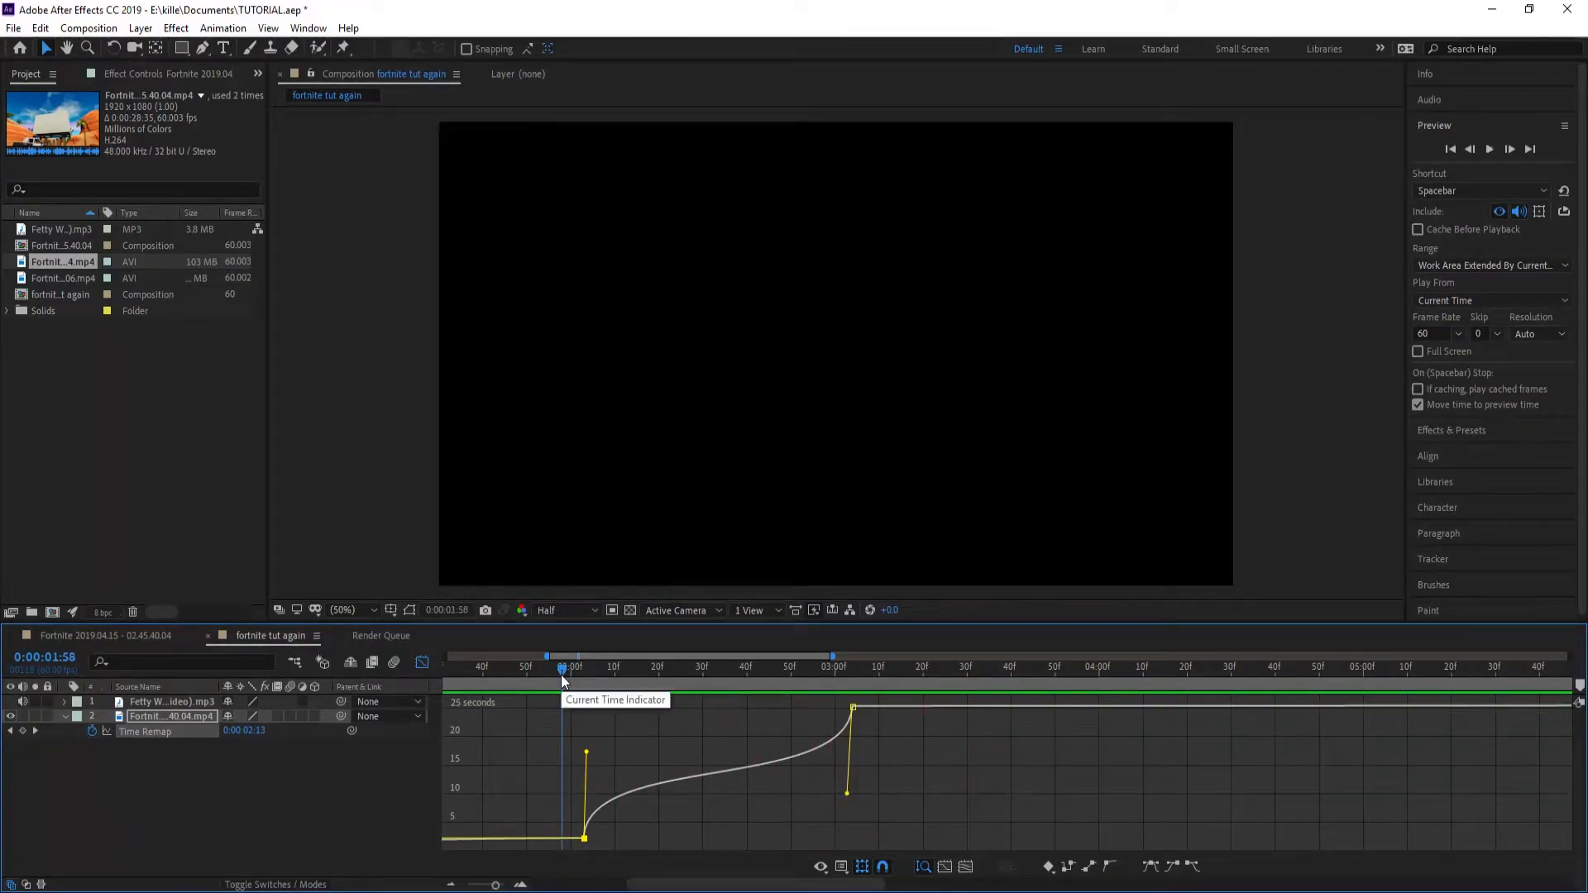
key(space)
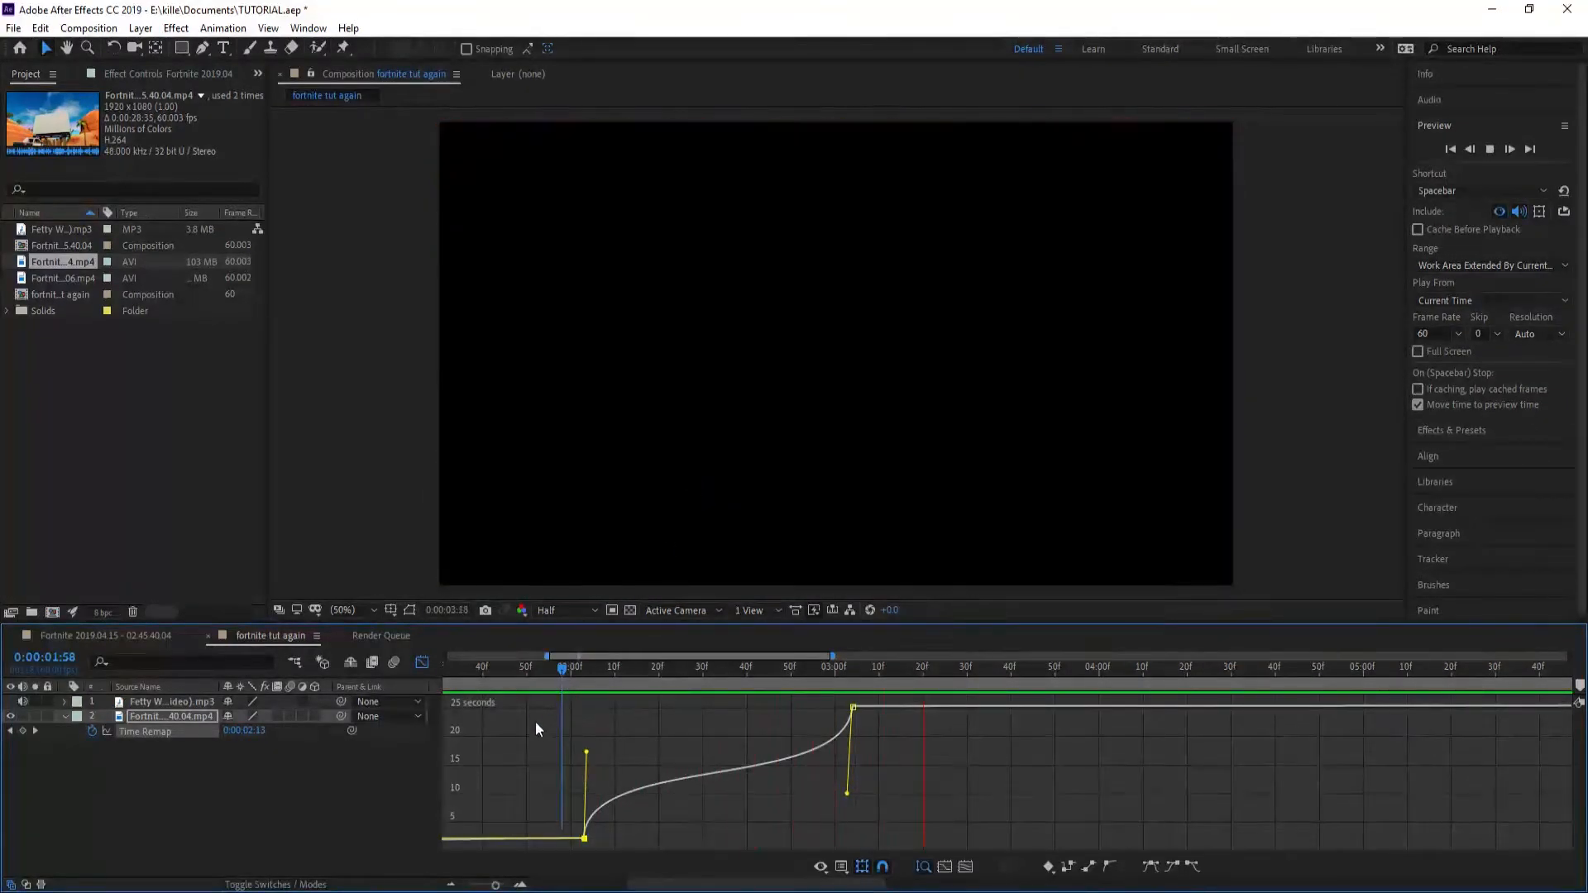
click(543, 667)
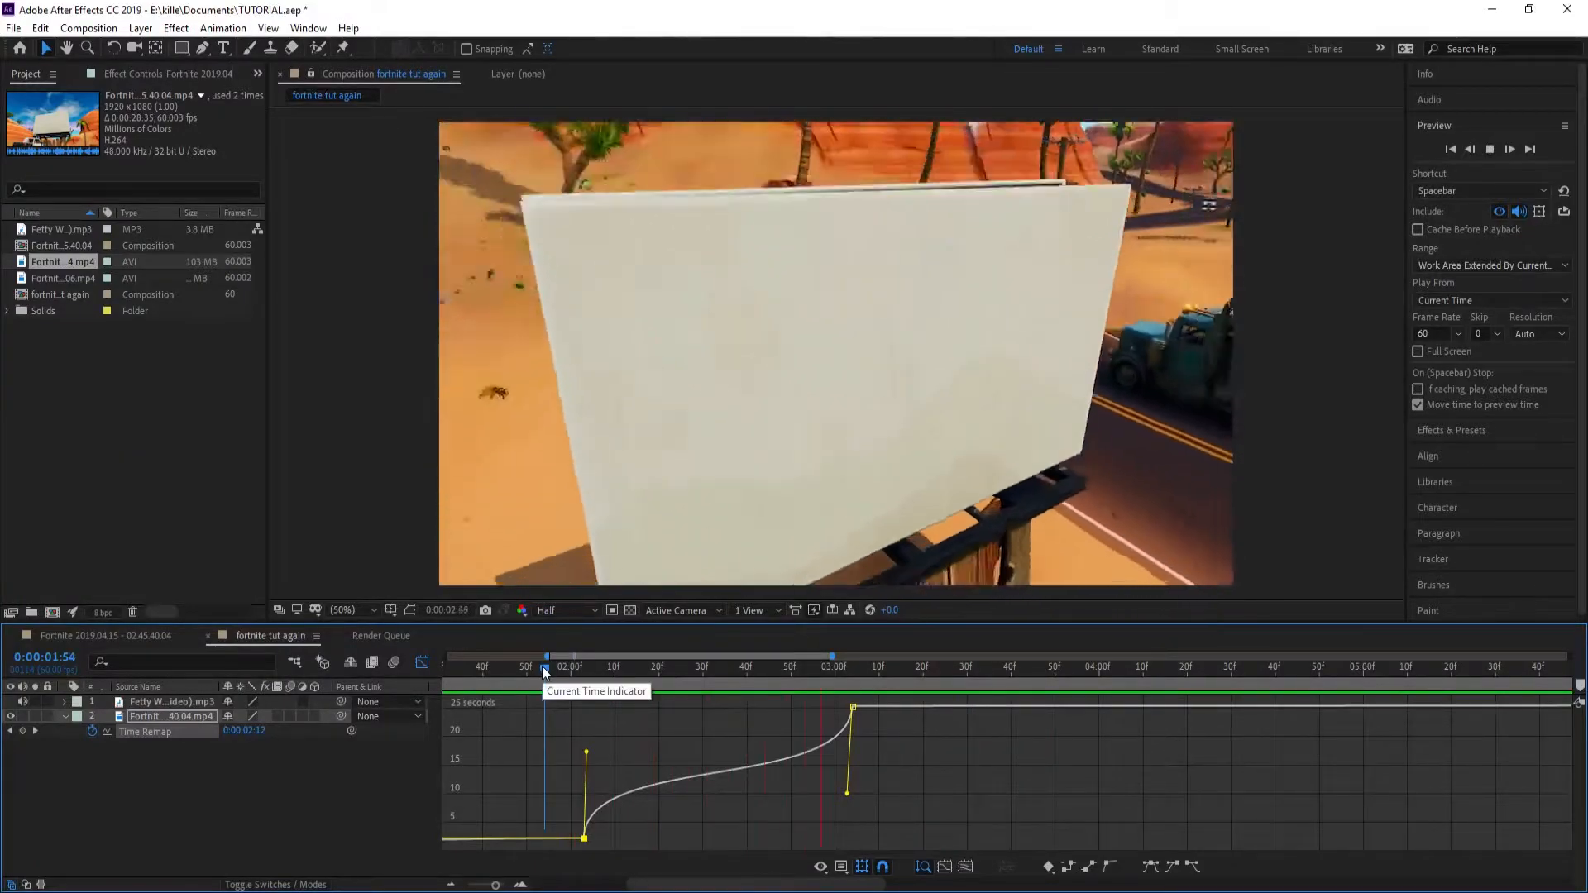
Step: Try moving the end keyframe's curve handle slightly lower and earlier, and preview the change from about 0:00:01:54
drag(847, 794, 840, 801)
click(540, 685)
key(space)
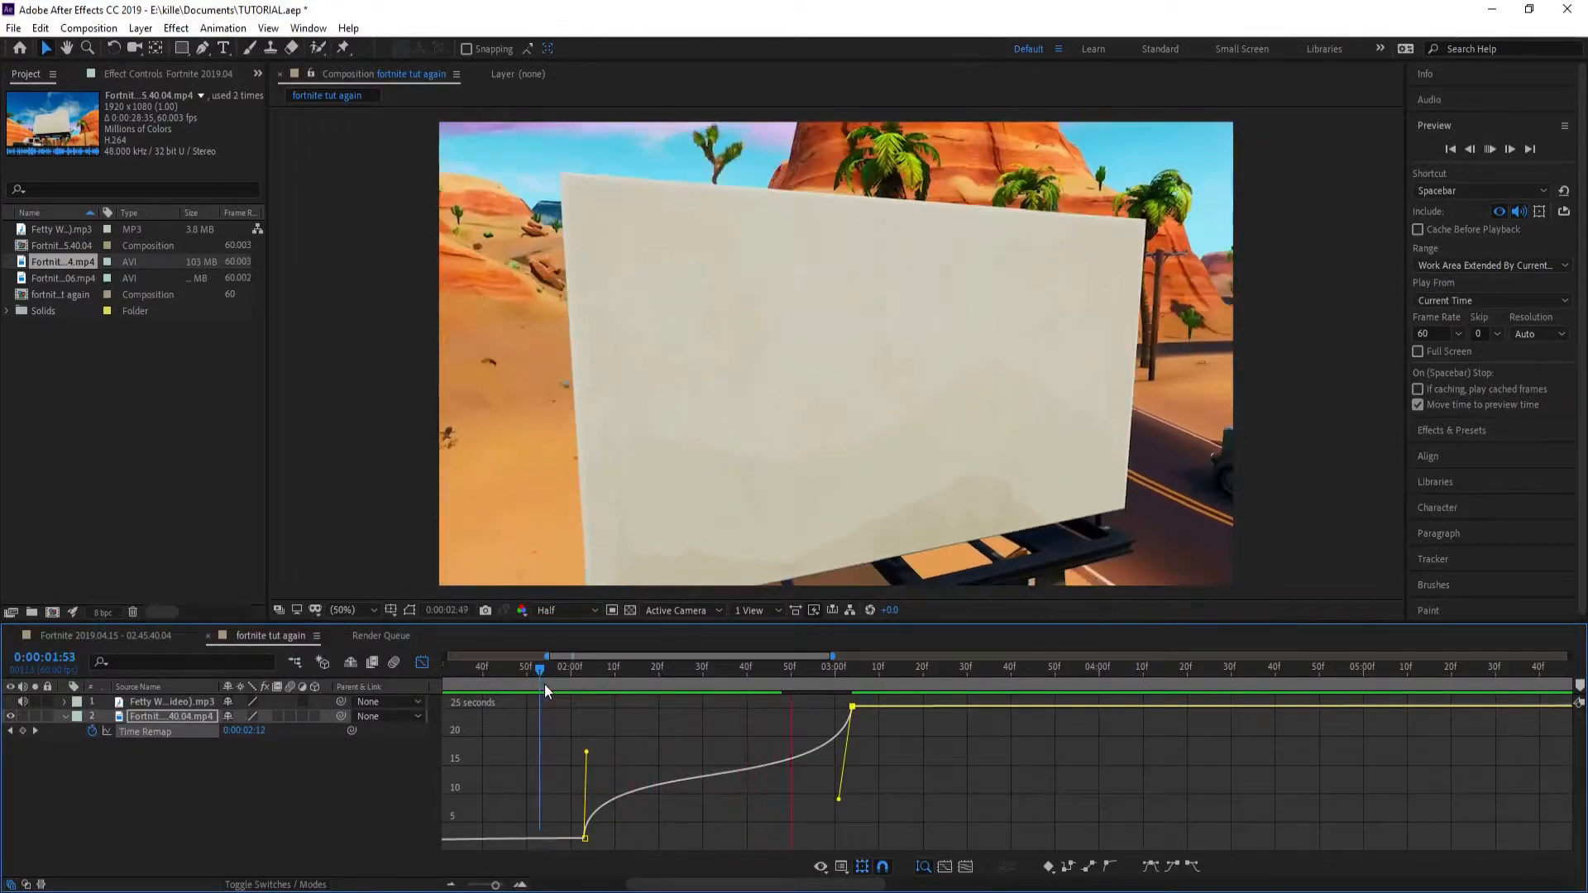
click(545, 684)
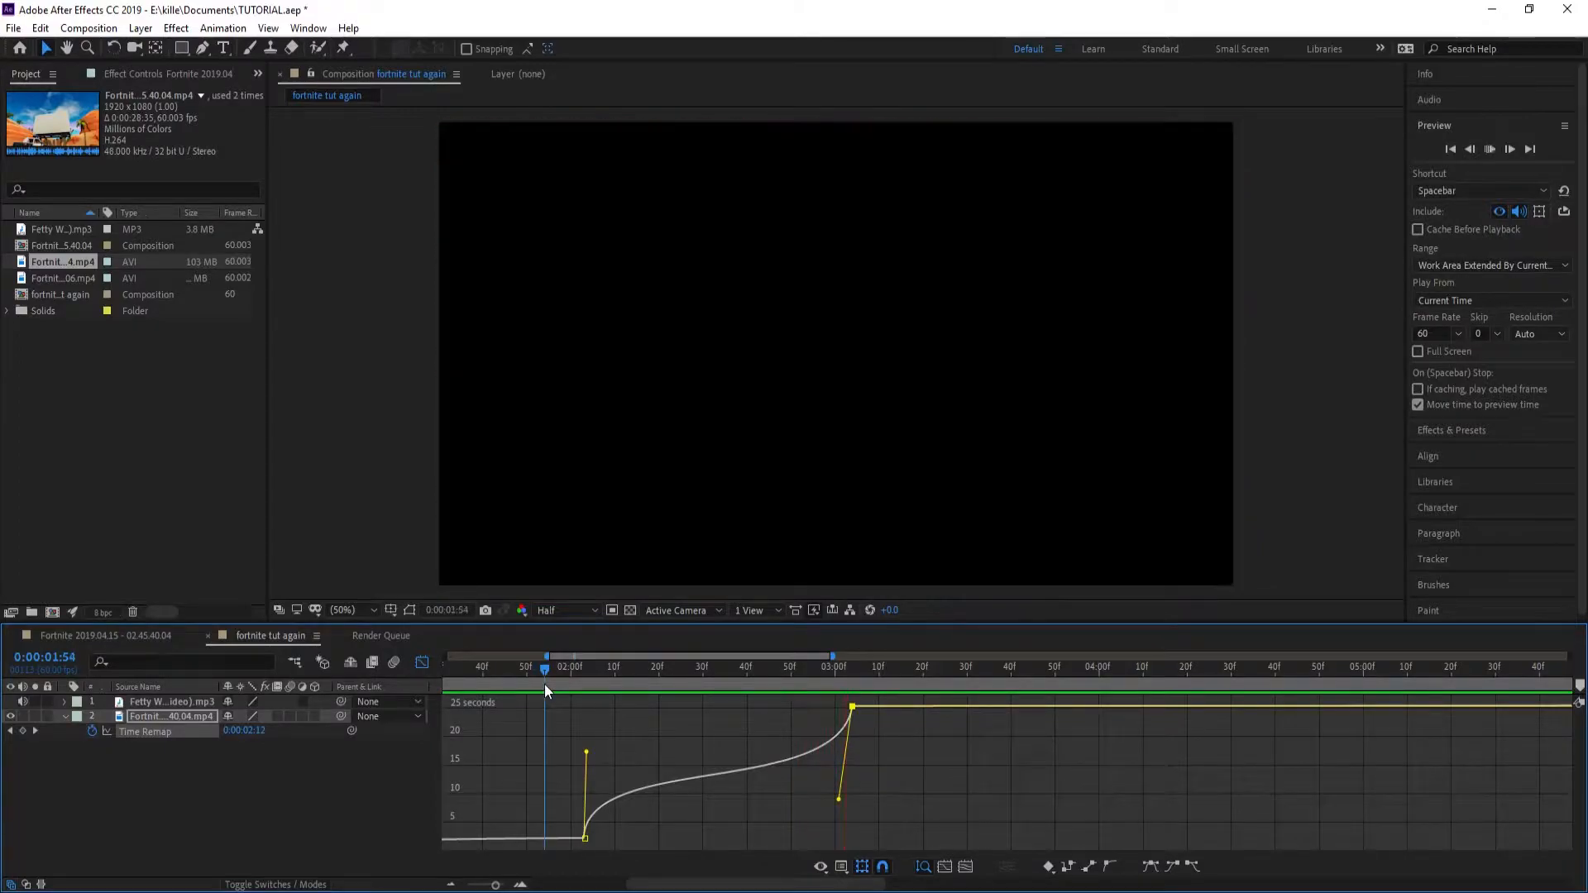
key(space)
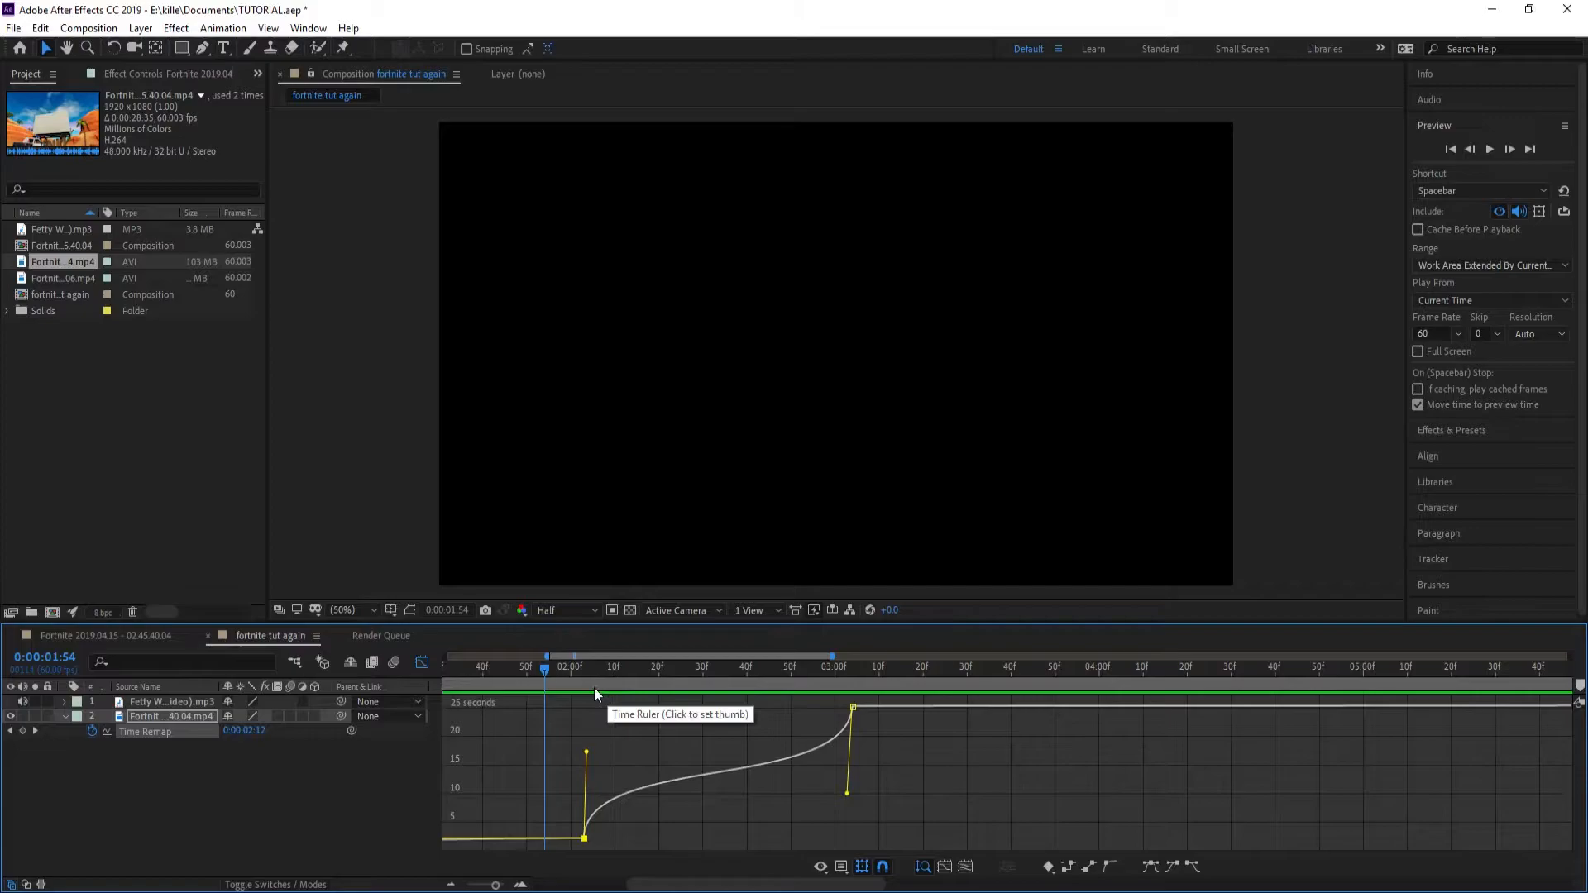
Step: Set the current time to 0:00:02:01 and return from the Graph Editor to the layer bar view
key(space)
click(570, 672)
click(421, 663)
click(604, 766)
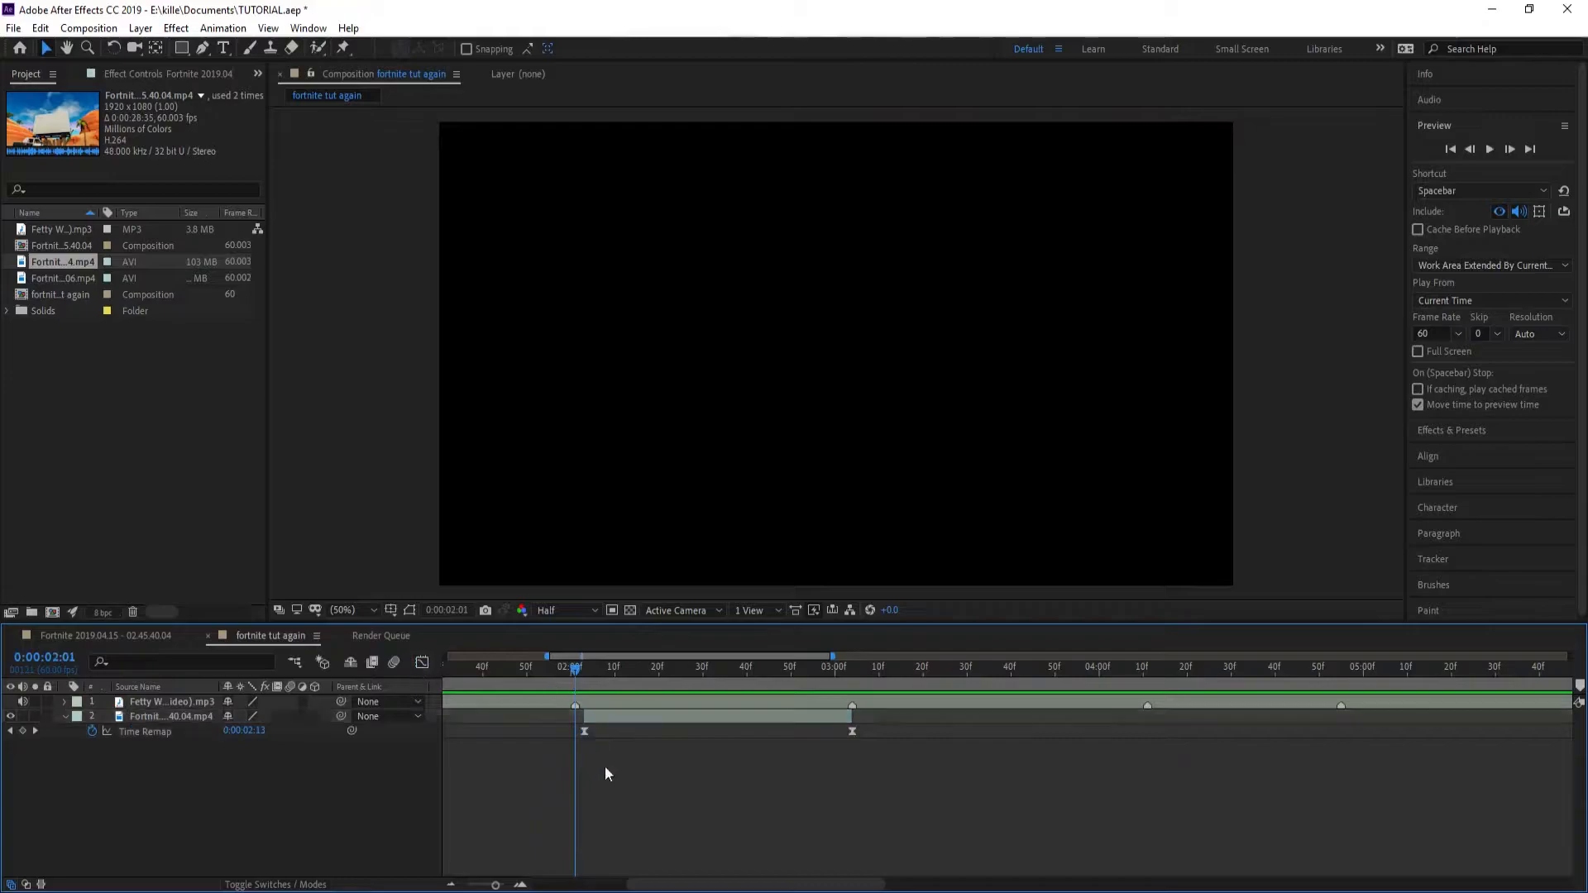
Step: Add an adjustment layer and place it between the song and the gameplay clip
right_click(261, 775)
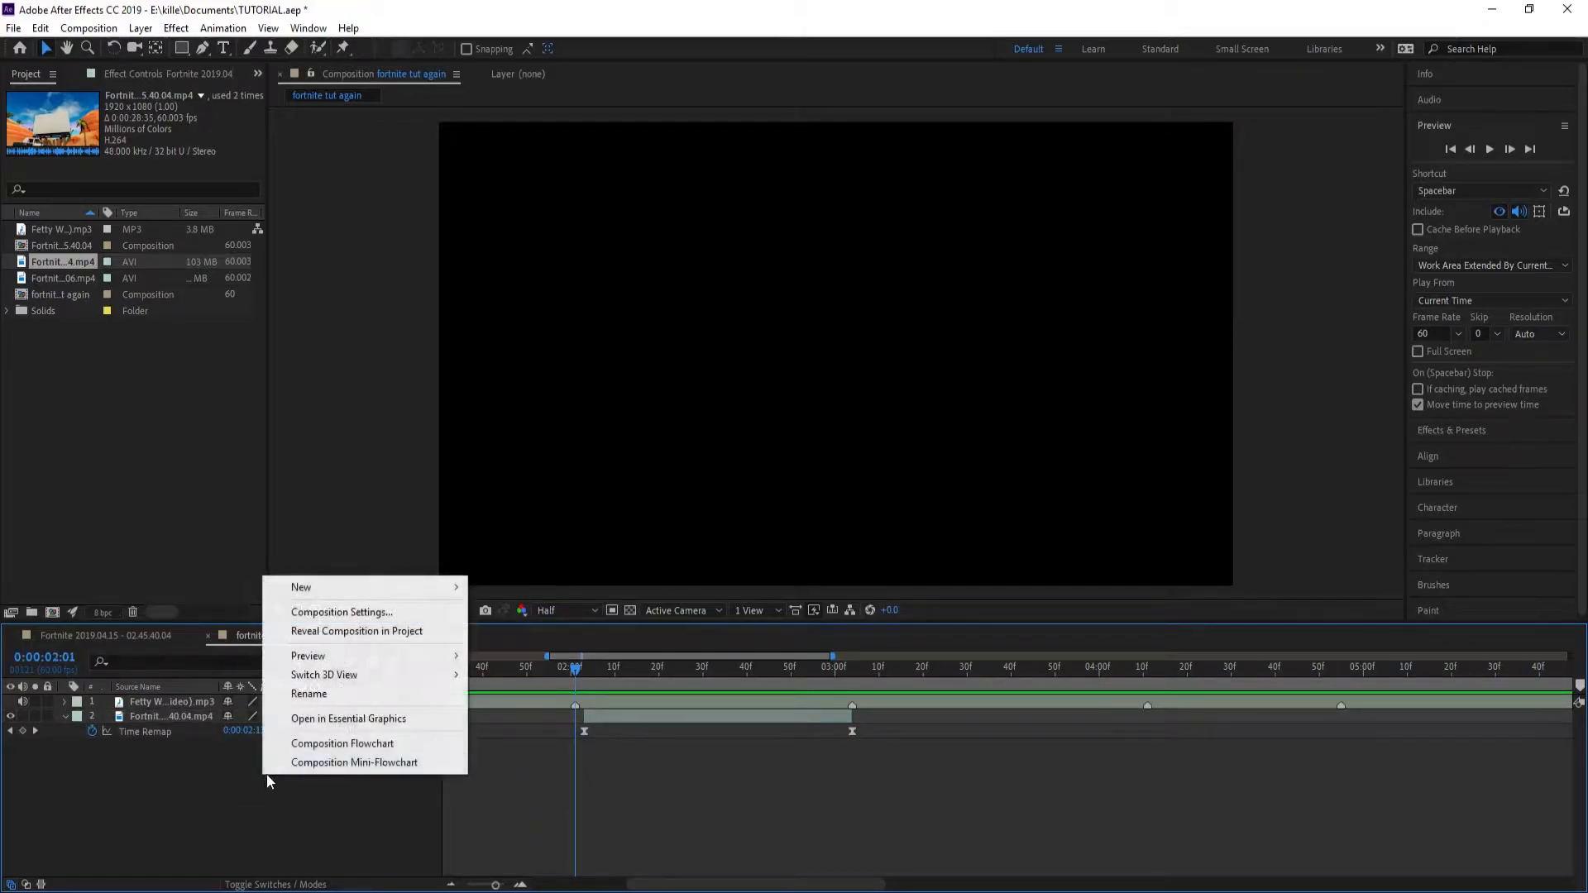
mouse_move(349, 589)
click(496, 731)
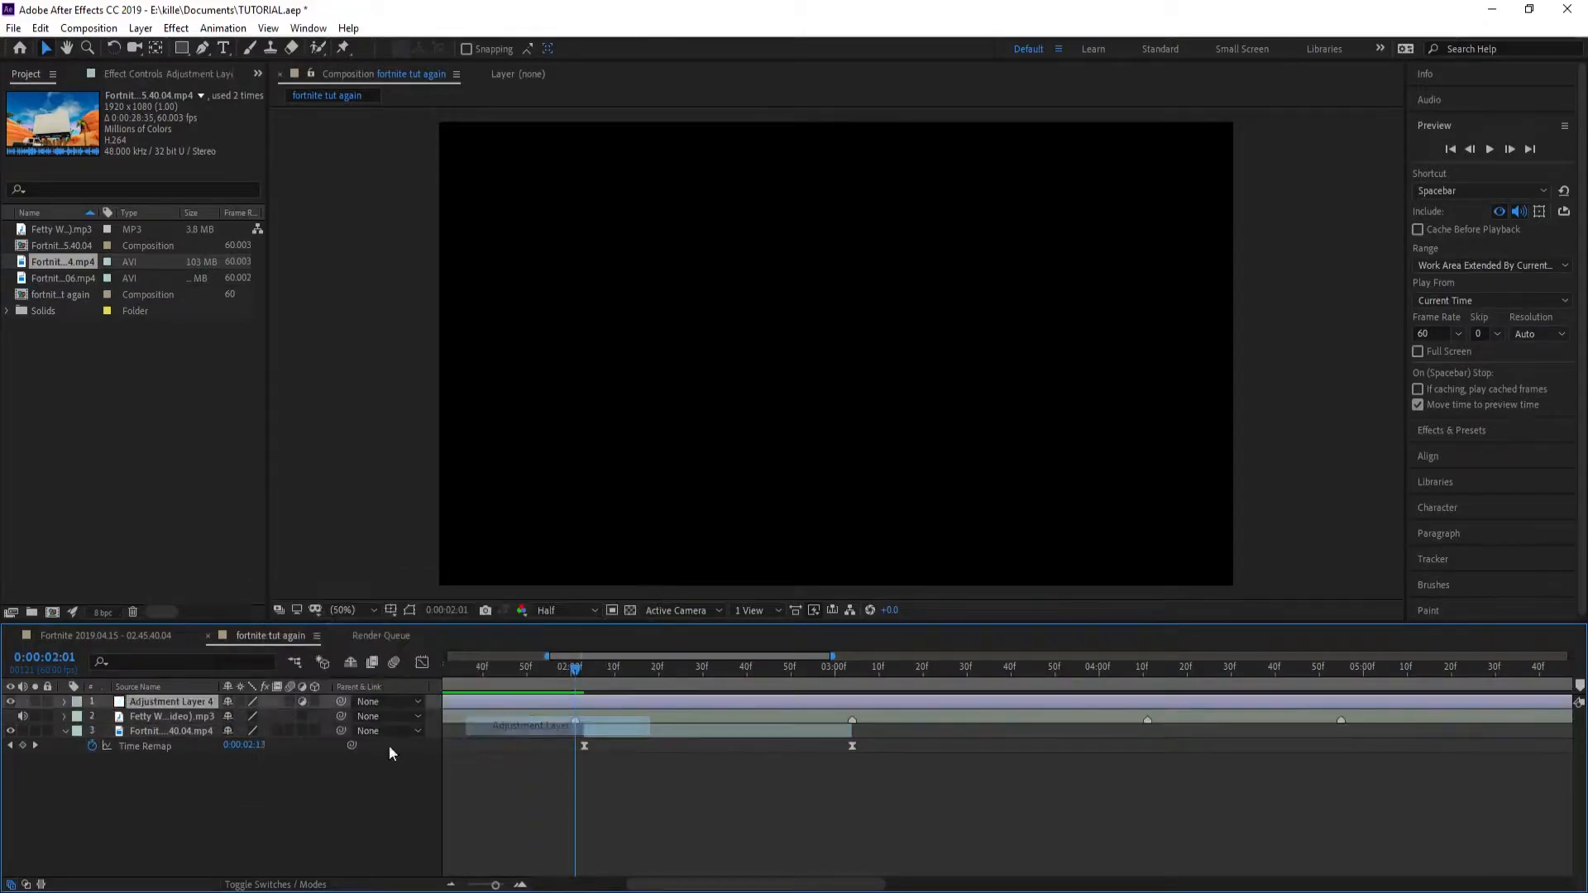
key(Delete)
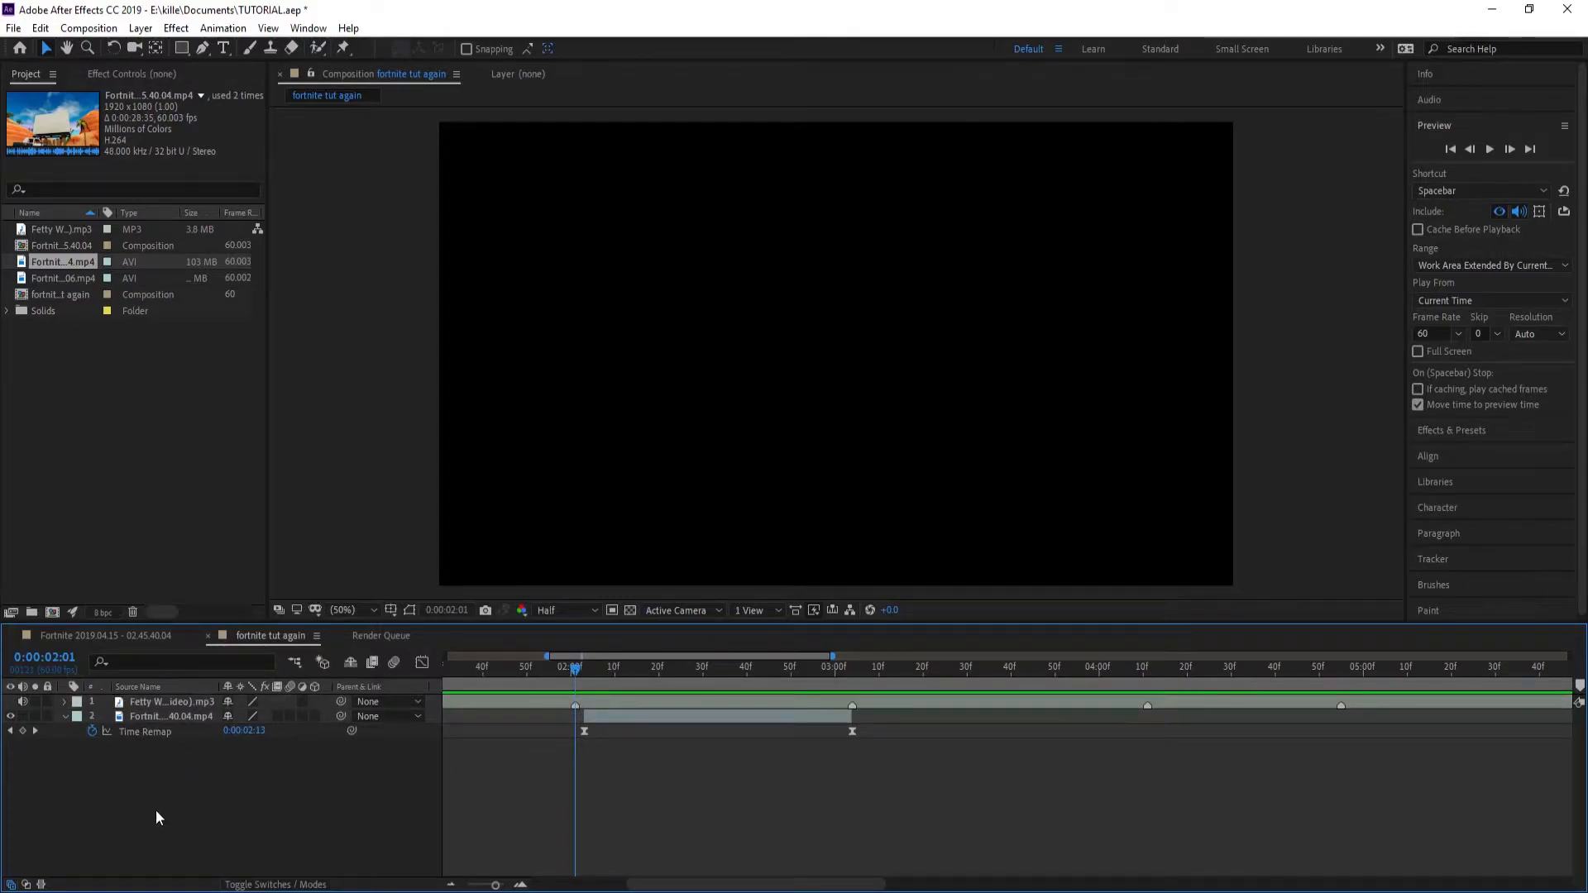
key(ctrl+z)
drag(192, 703, 192, 723)
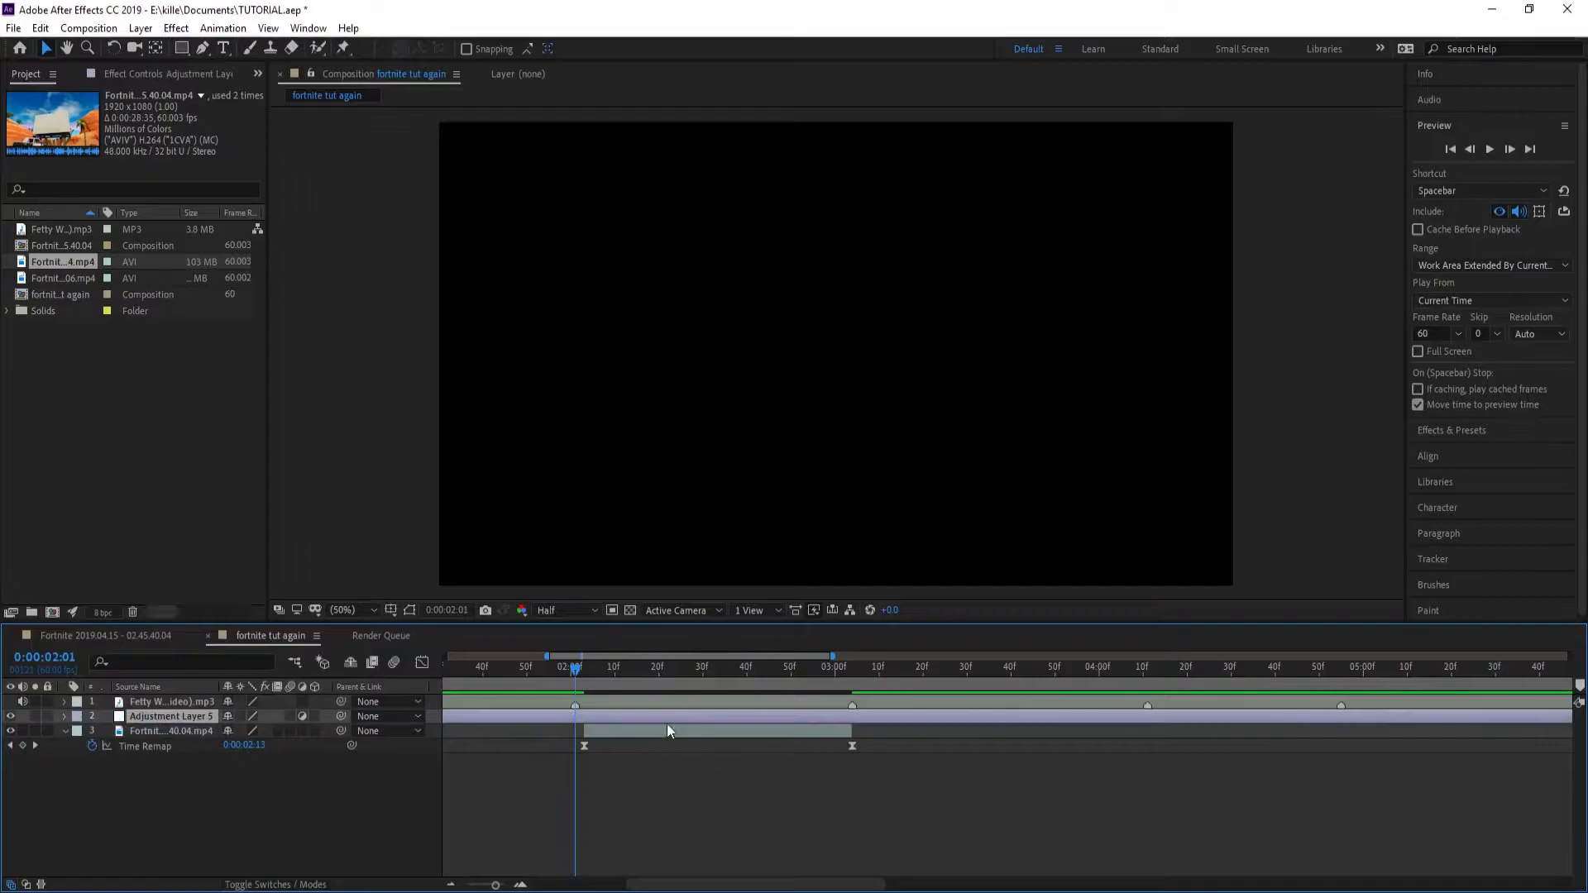
Step: Split the adjustment layer at the gameplay clip's start and at 0:00:03:04, and delete the pieces outside the clip
drag(614, 674, 851, 690)
key(ctrl+shift+d)
key(alt+])
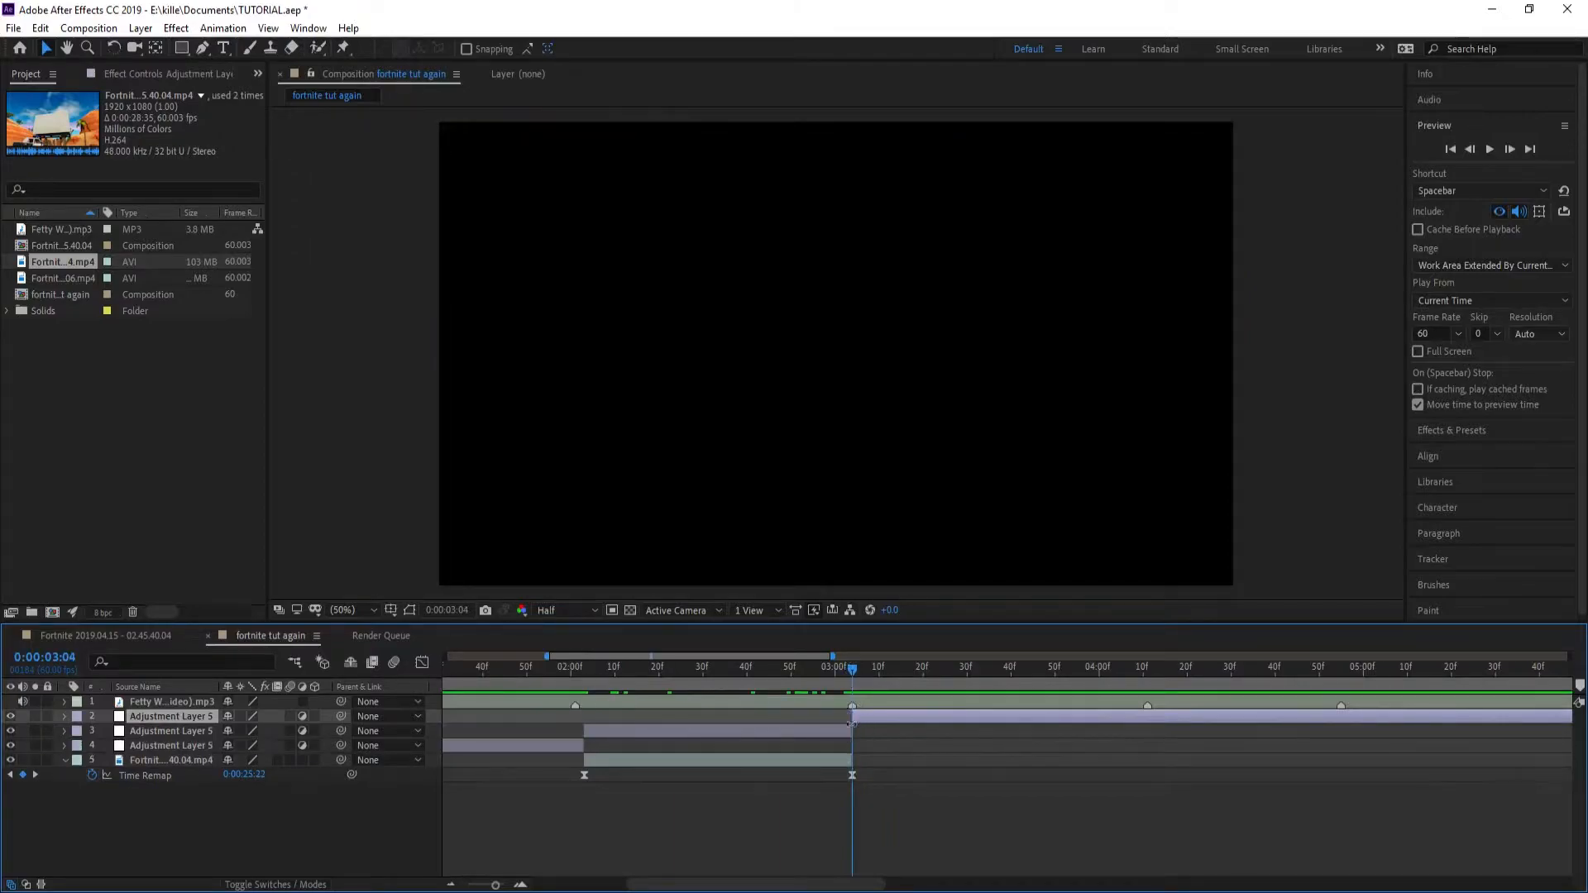
click(637, 784)
click(545, 732)
key(Delete)
click(588, 720)
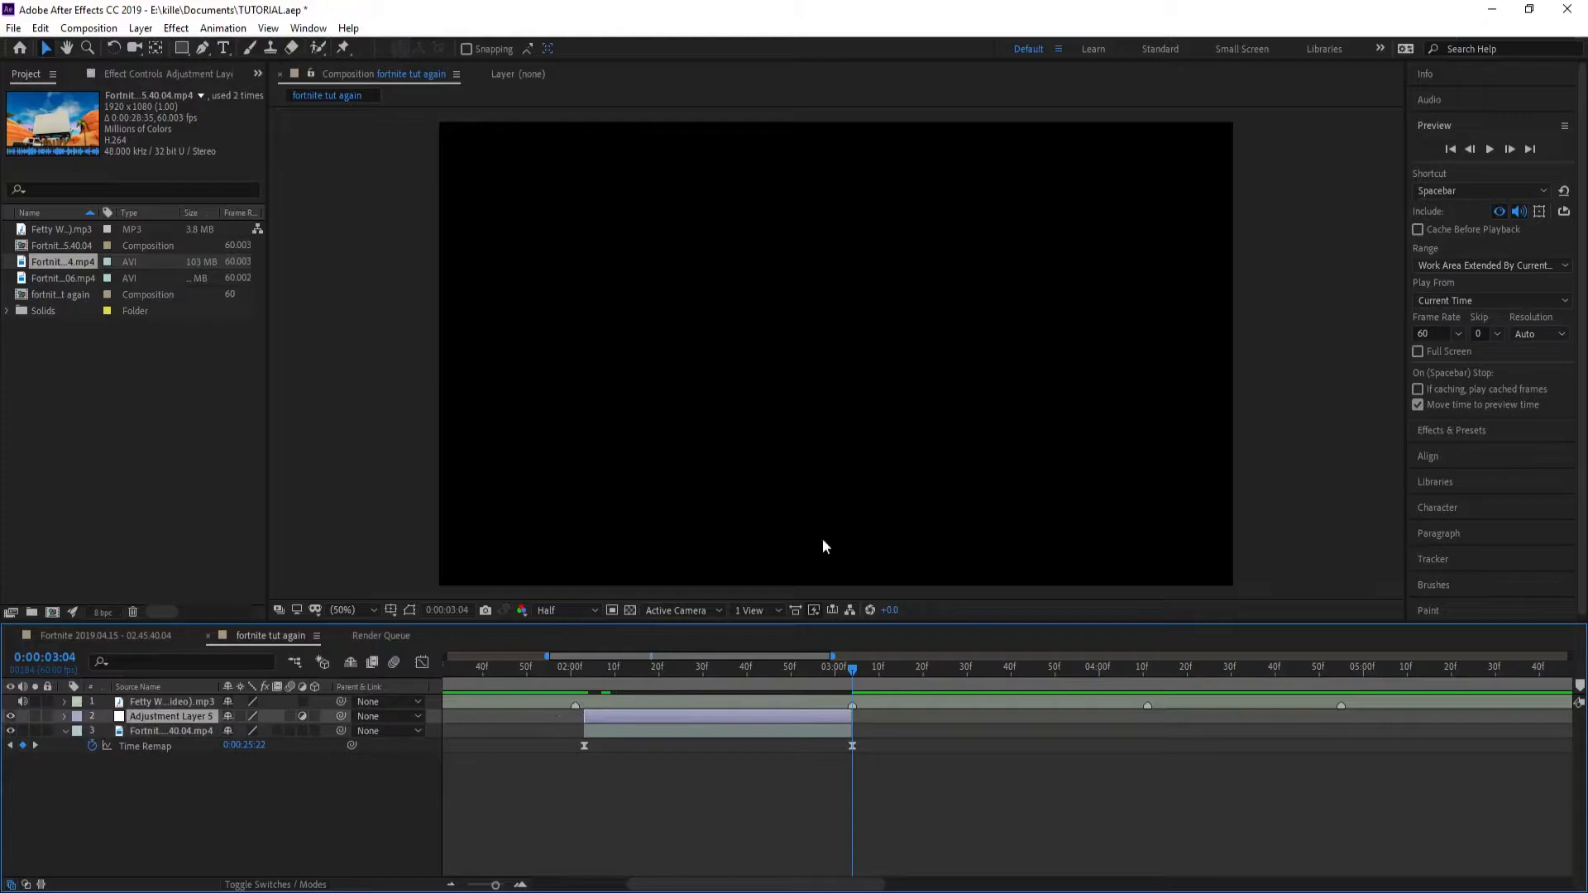
Step: Apply the Transform effect to the adjustment layer with the current time at 0:00:02:03
drag(612, 674, 594, 678)
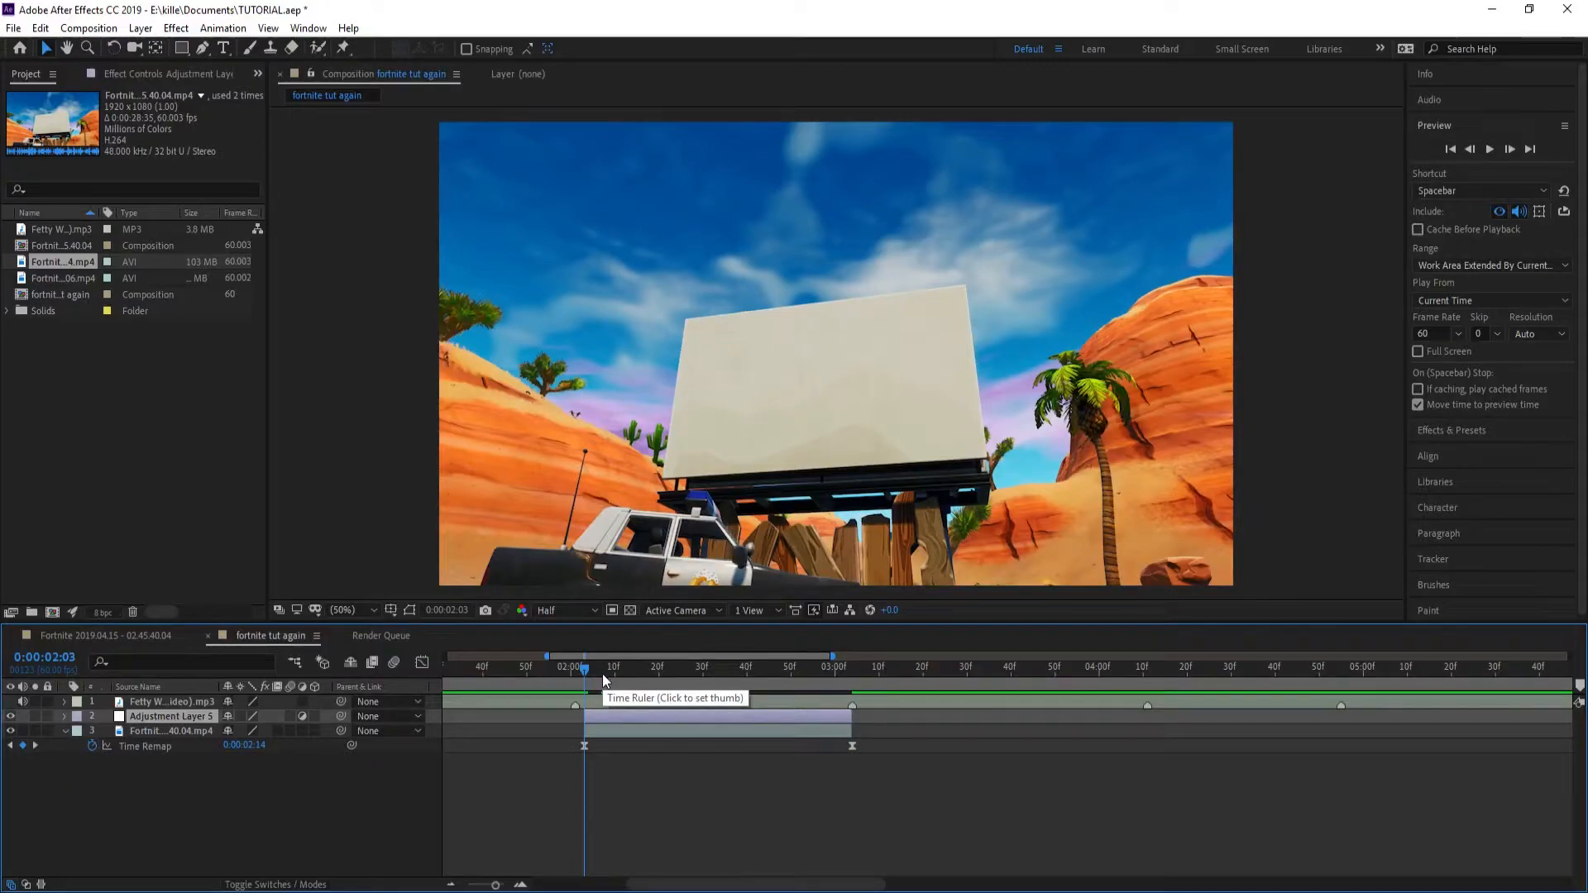
click(1457, 430)
drag(1487, 206, 766, 721)
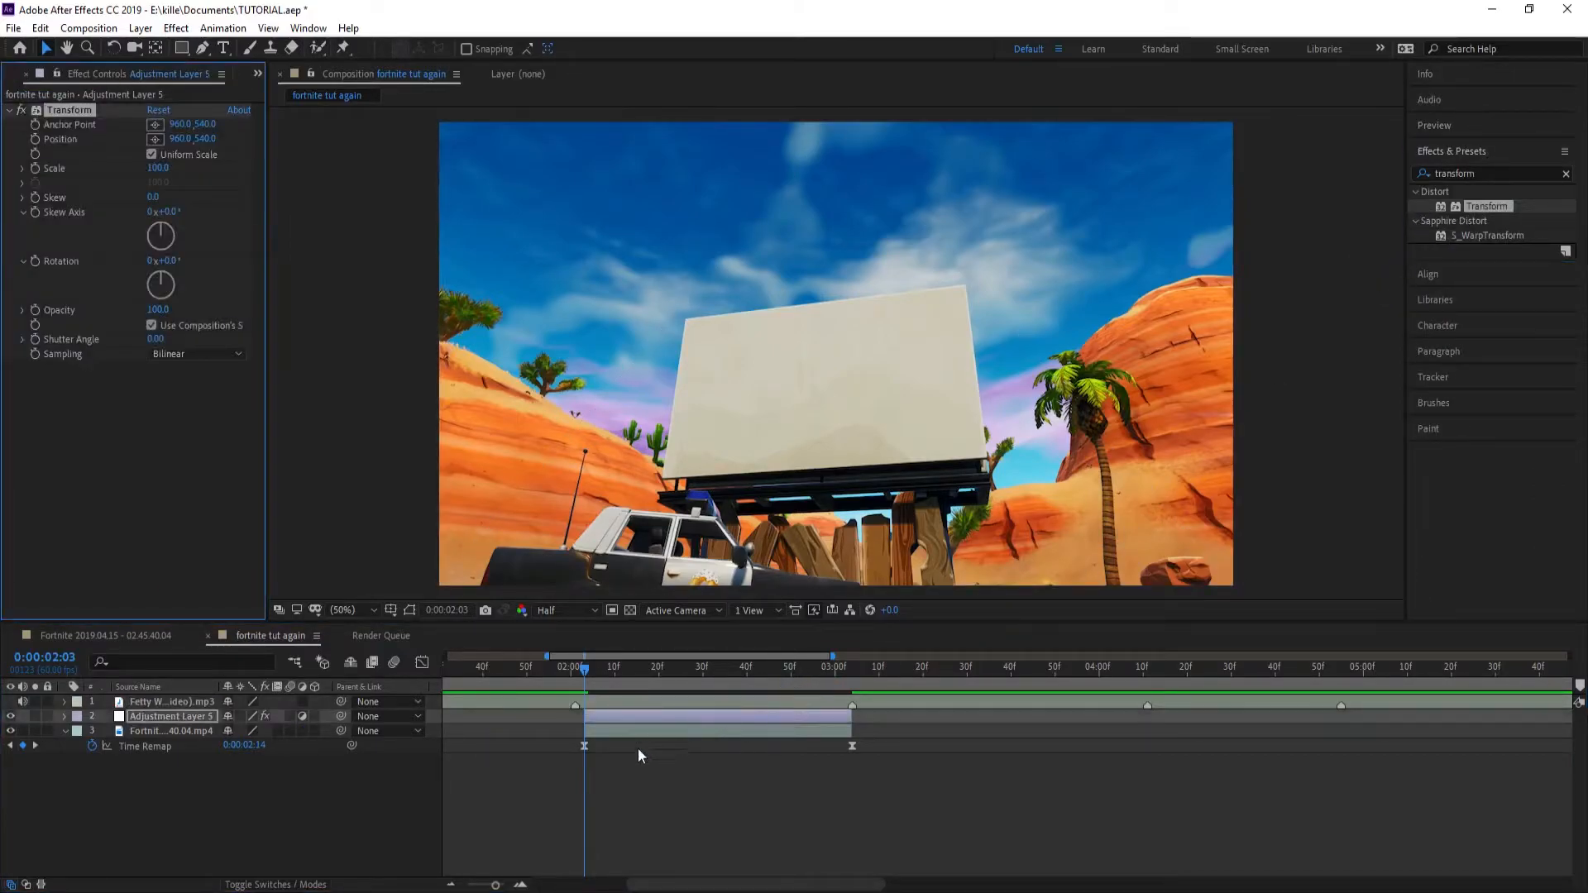
Step: Add a Rotation keyframe of 4° to the adjustment layer's Transform effect at 0:00:02:03
key(e)
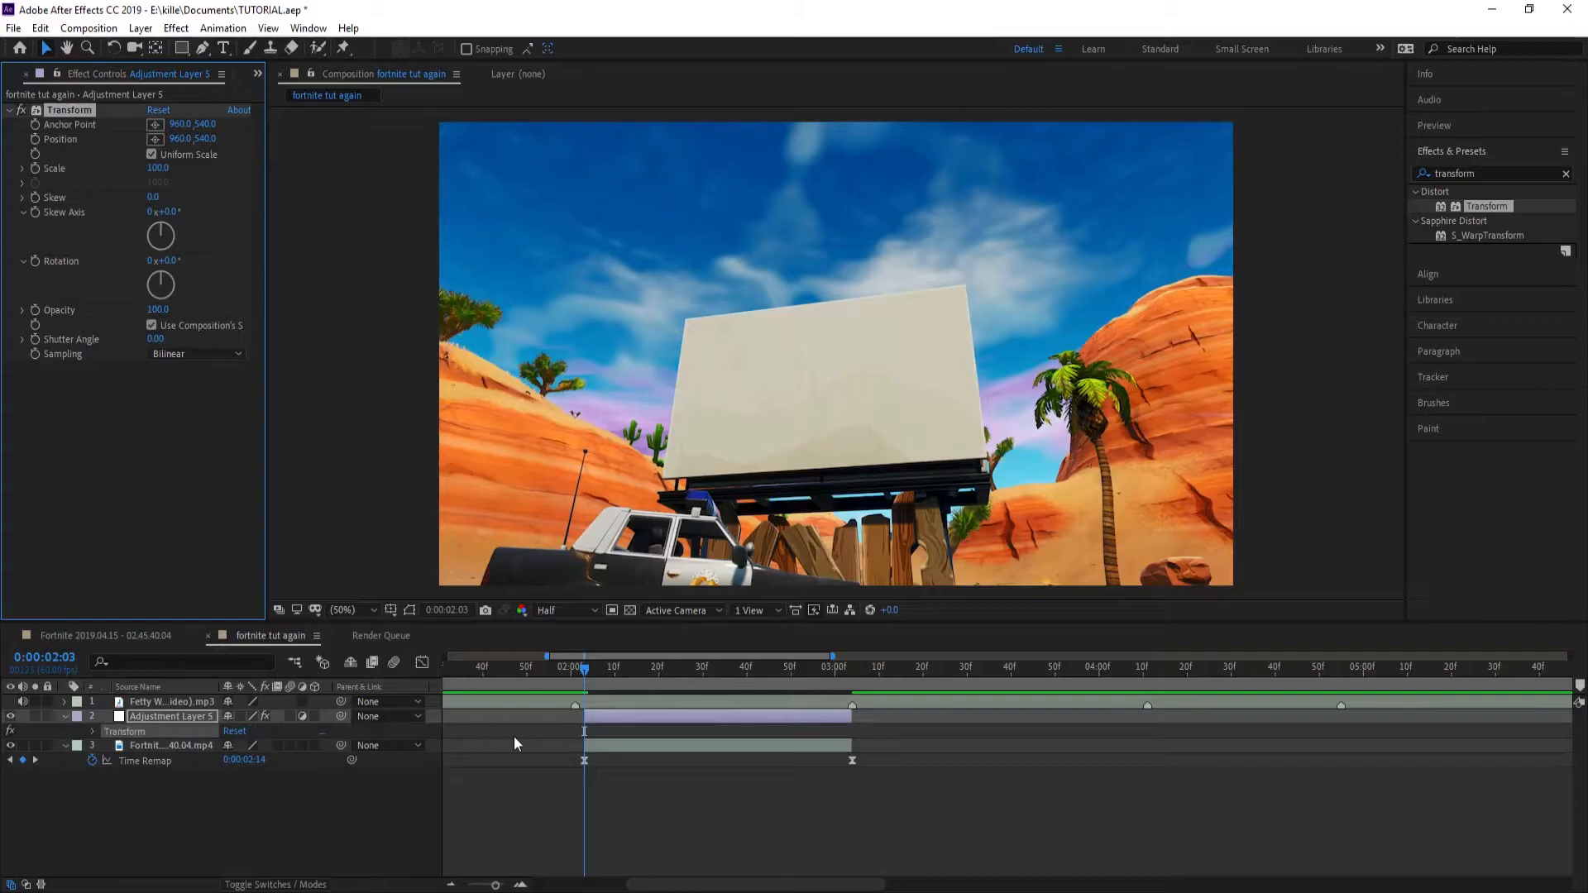
click(93, 733)
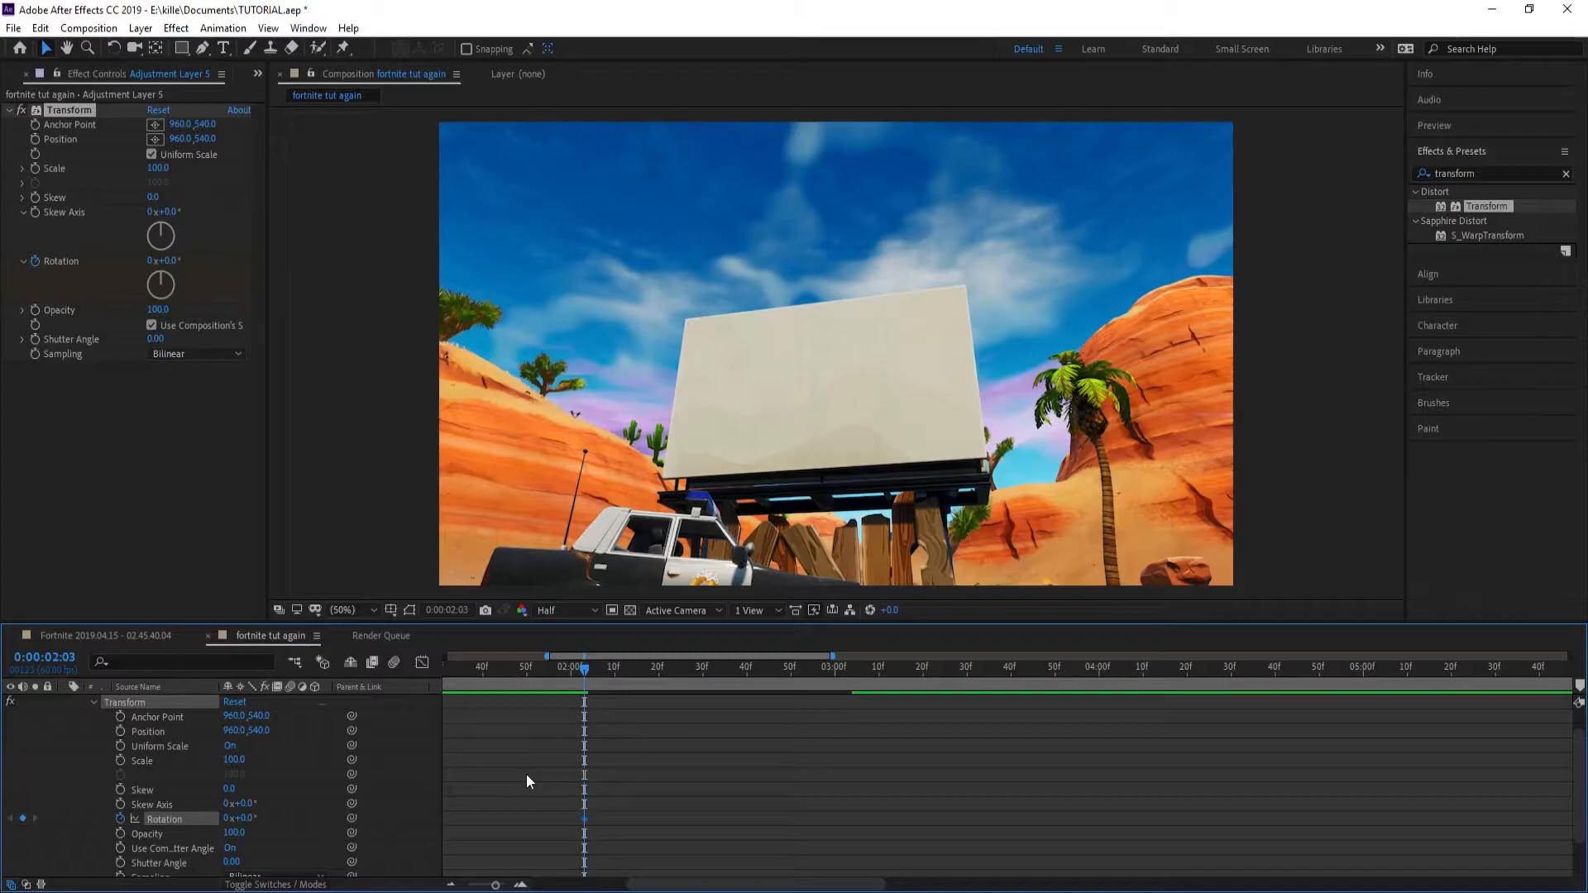
click(246, 819)
key(Return)
scroll(796, 703, up, 1)
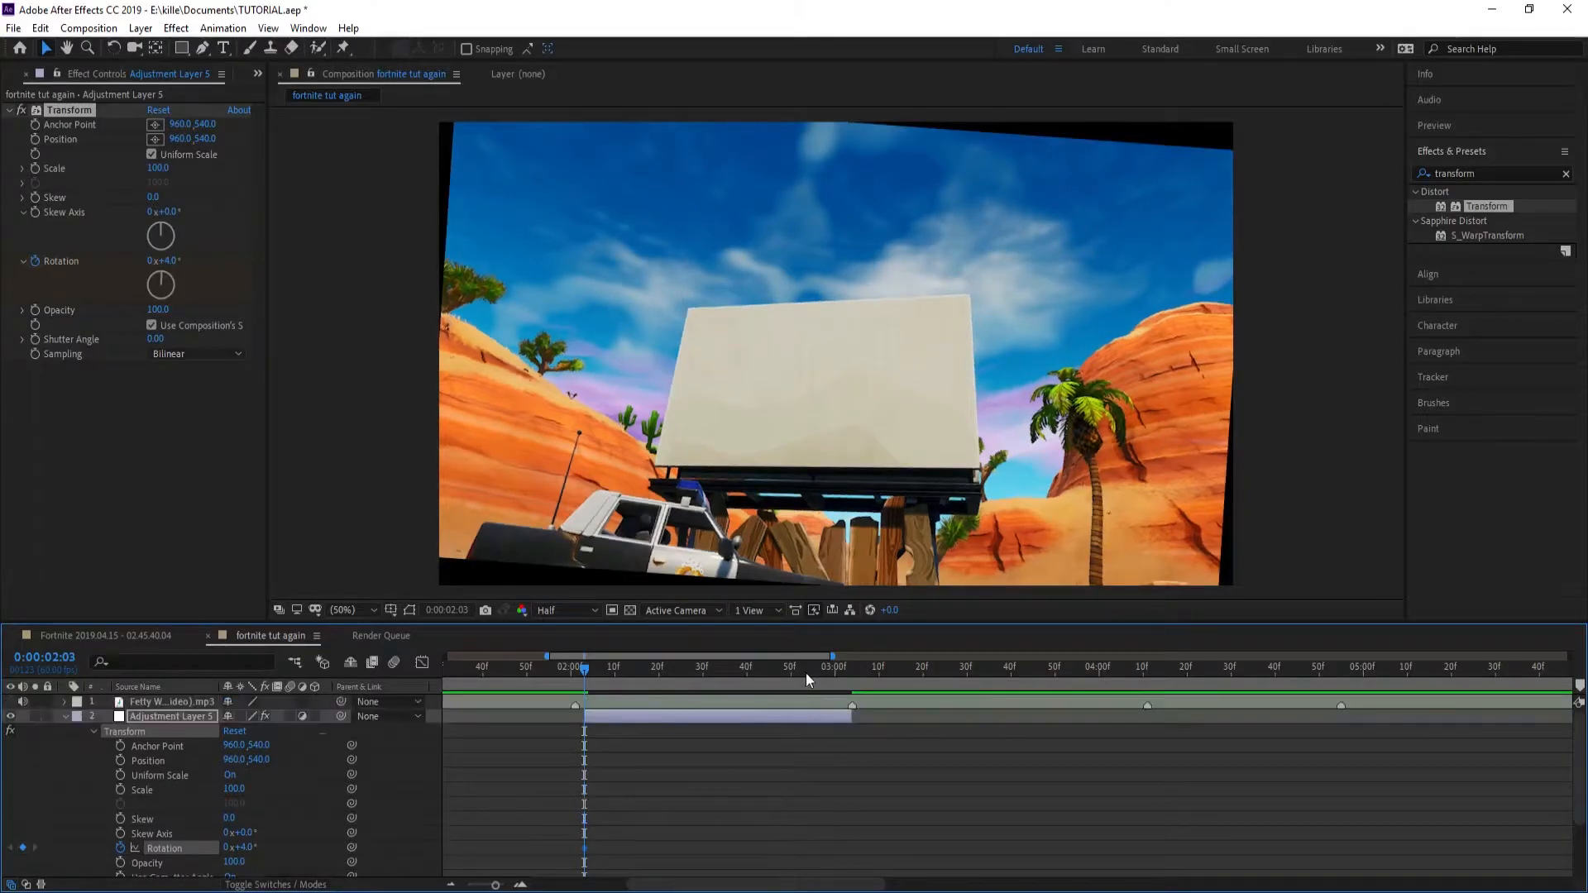
Step: Add a Rotation keyframe of -4° at the adjustment layer's end and preview the tilt from about 0:00:02:02
click(856, 678)
mouse_move(856, 678)
mouse_down()
mouse_move(565, 691)
mouse_move(847, 697)
mouse_move(835, 672)
mouse_move(856, 669)
mouse_up()
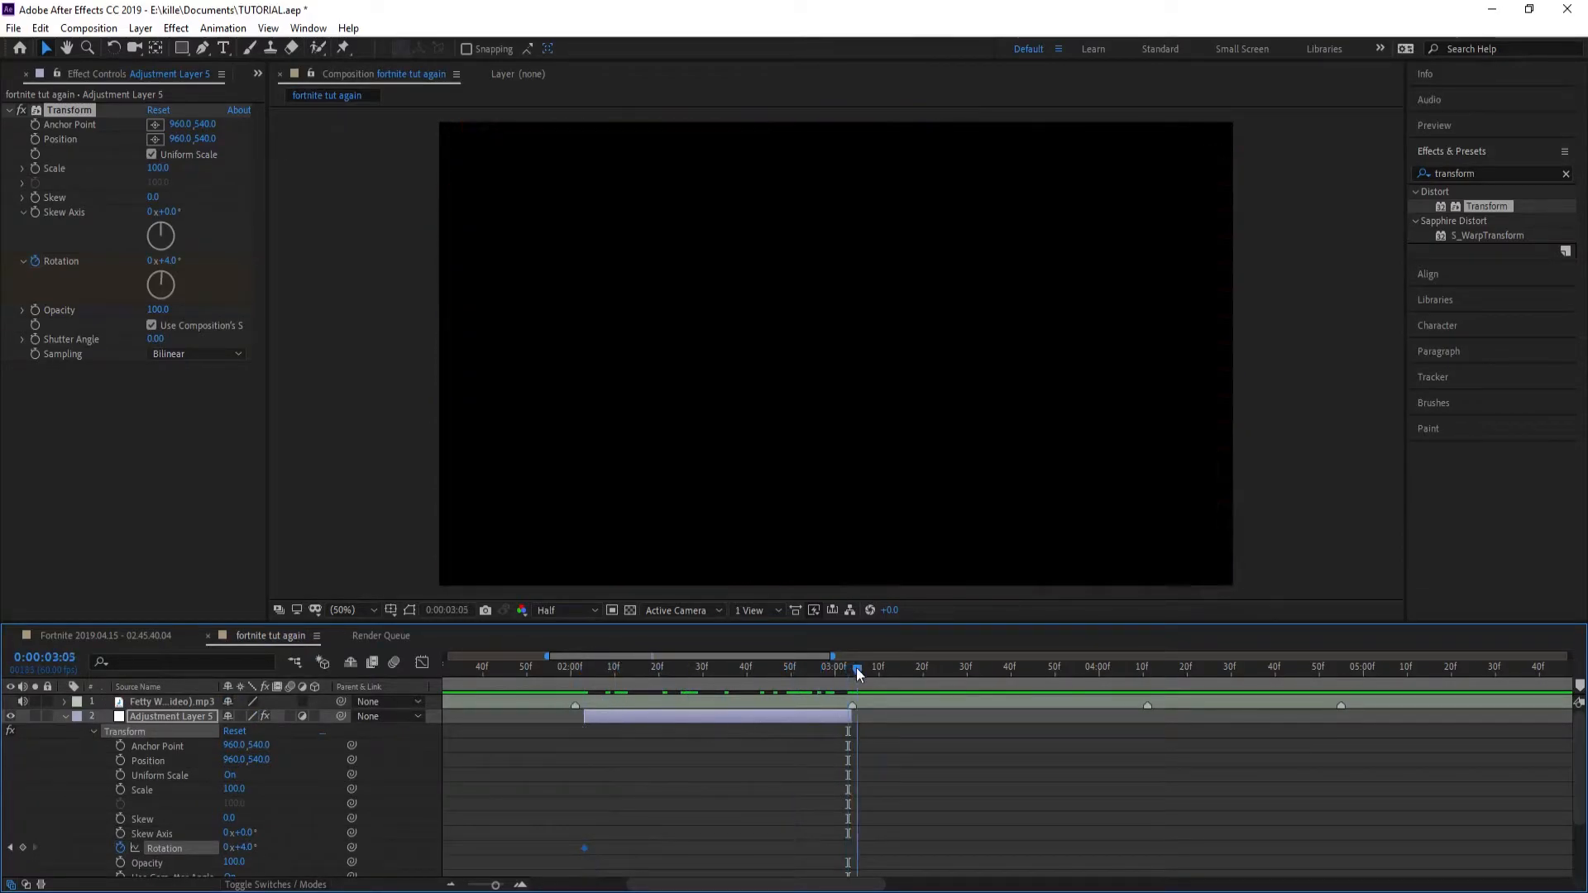
click(245, 848)
text(-4)
key(Return)
drag(649, 655, 686, 676)
key(space)
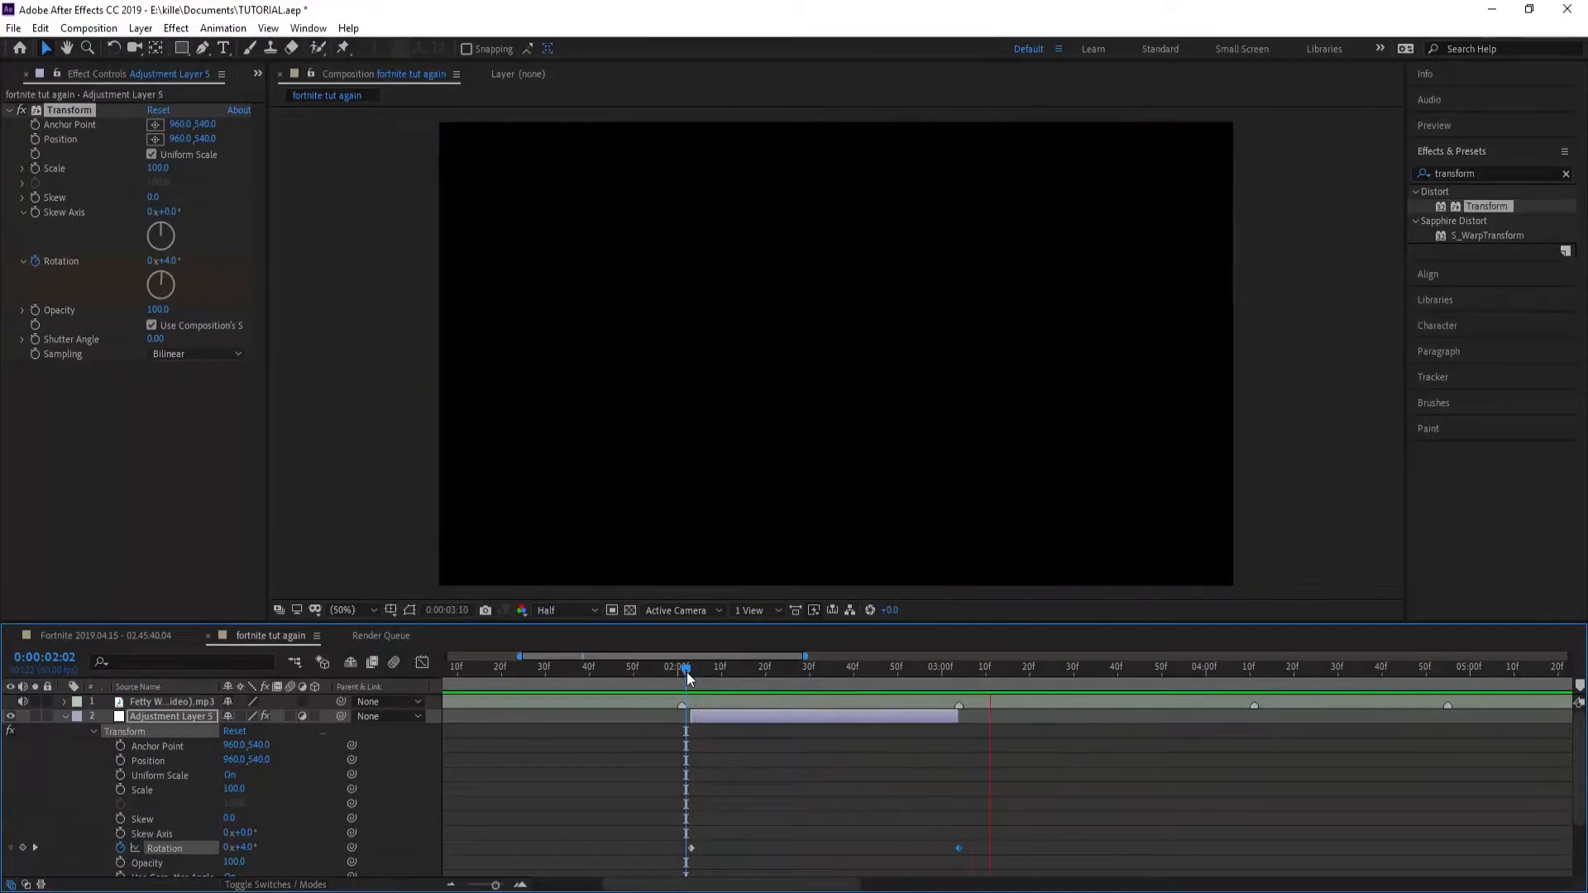
key(space)
mouse_move(687, 676)
mouse_down()
mouse_move(656, 678)
mouse_move(742, 671)
mouse_move(698, 658)
mouse_up()
key(space)
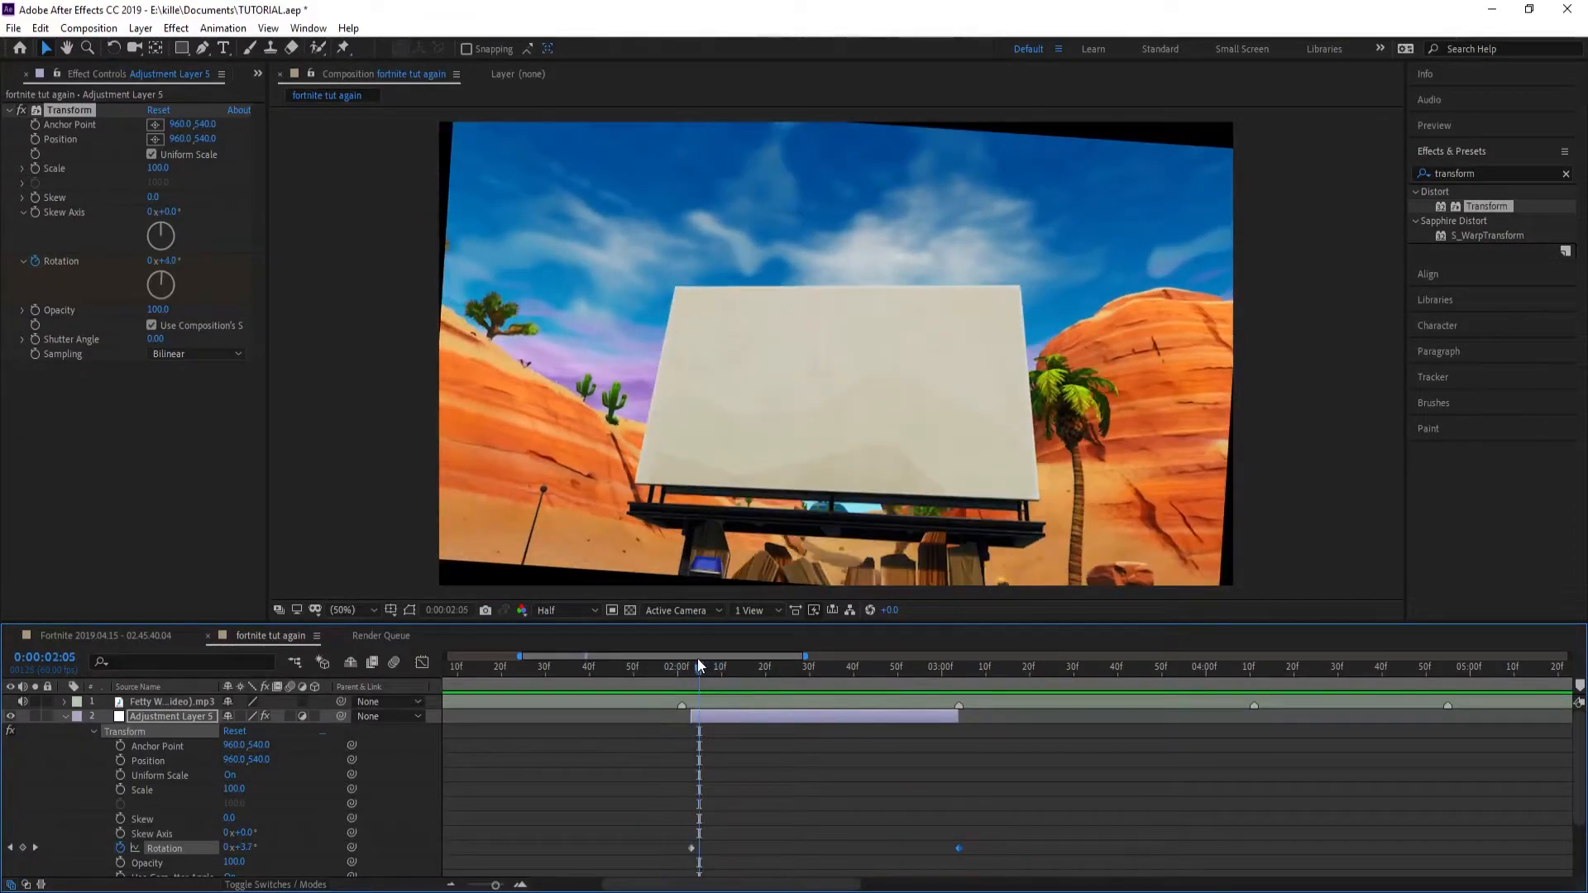
Step: Set the gameplay clip's Scale to 107%
click(64, 716)
click(127, 732)
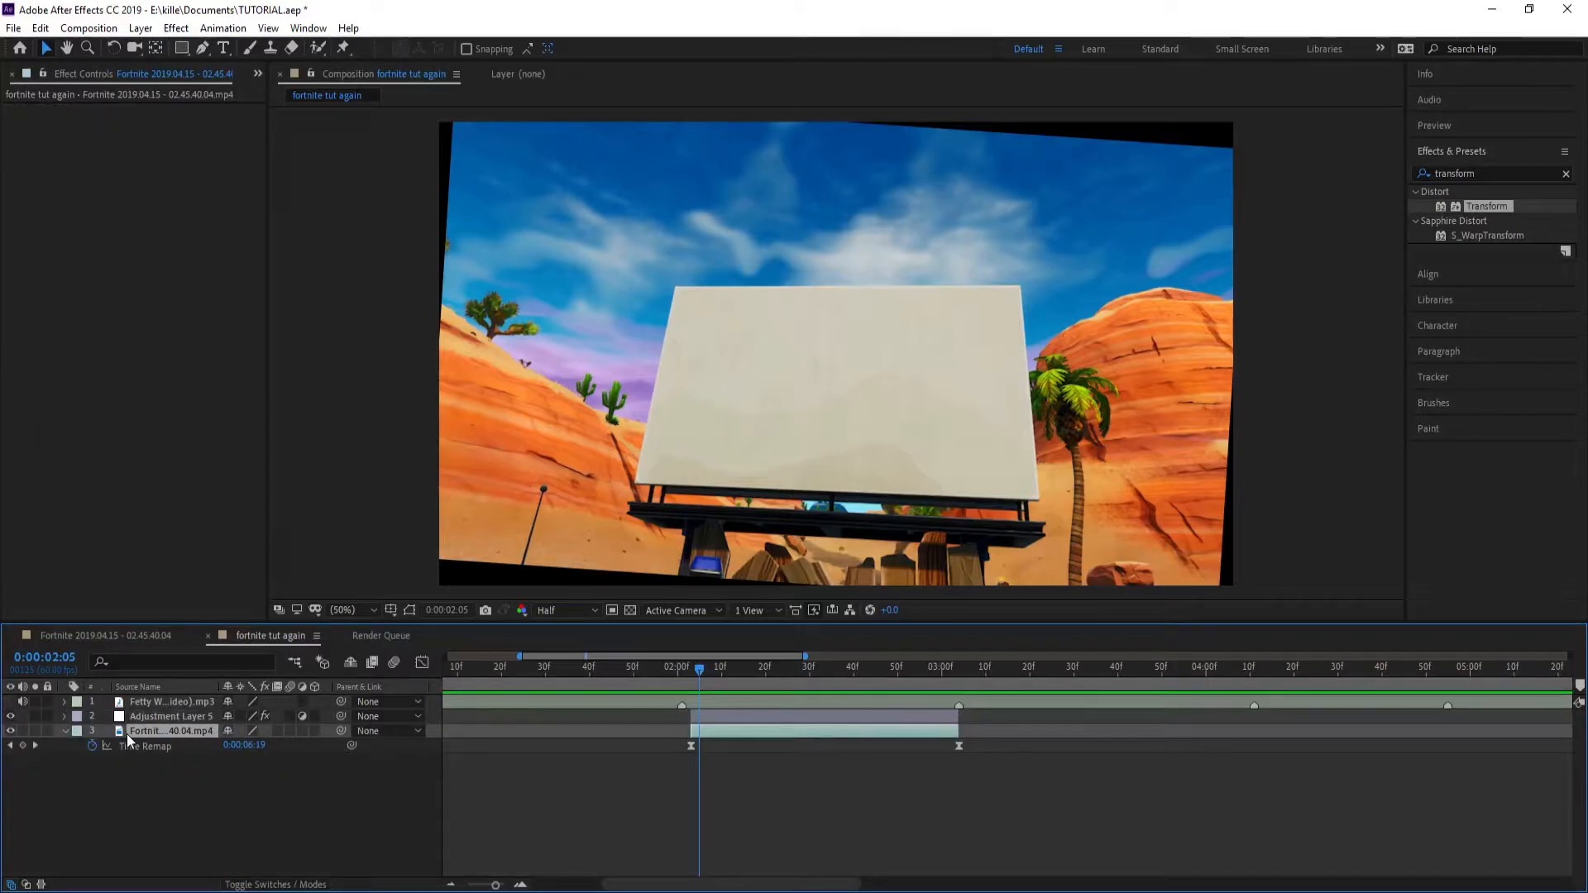
key(s)
click(249, 745)
text(107)
key(Return)
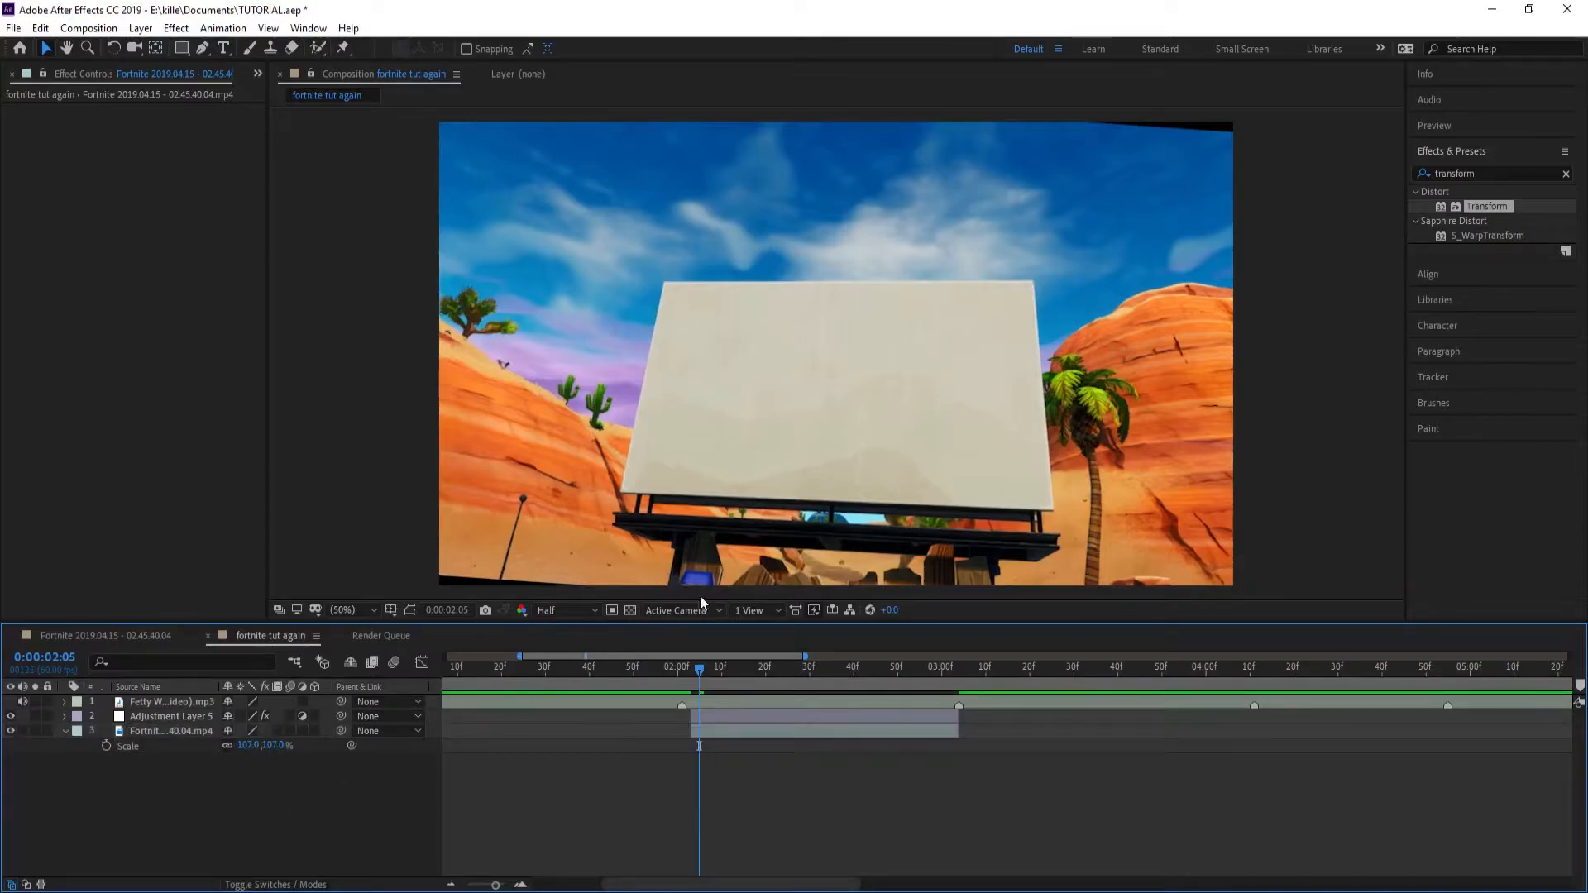
right_click(197, 825)
mouse_move(305, 643)
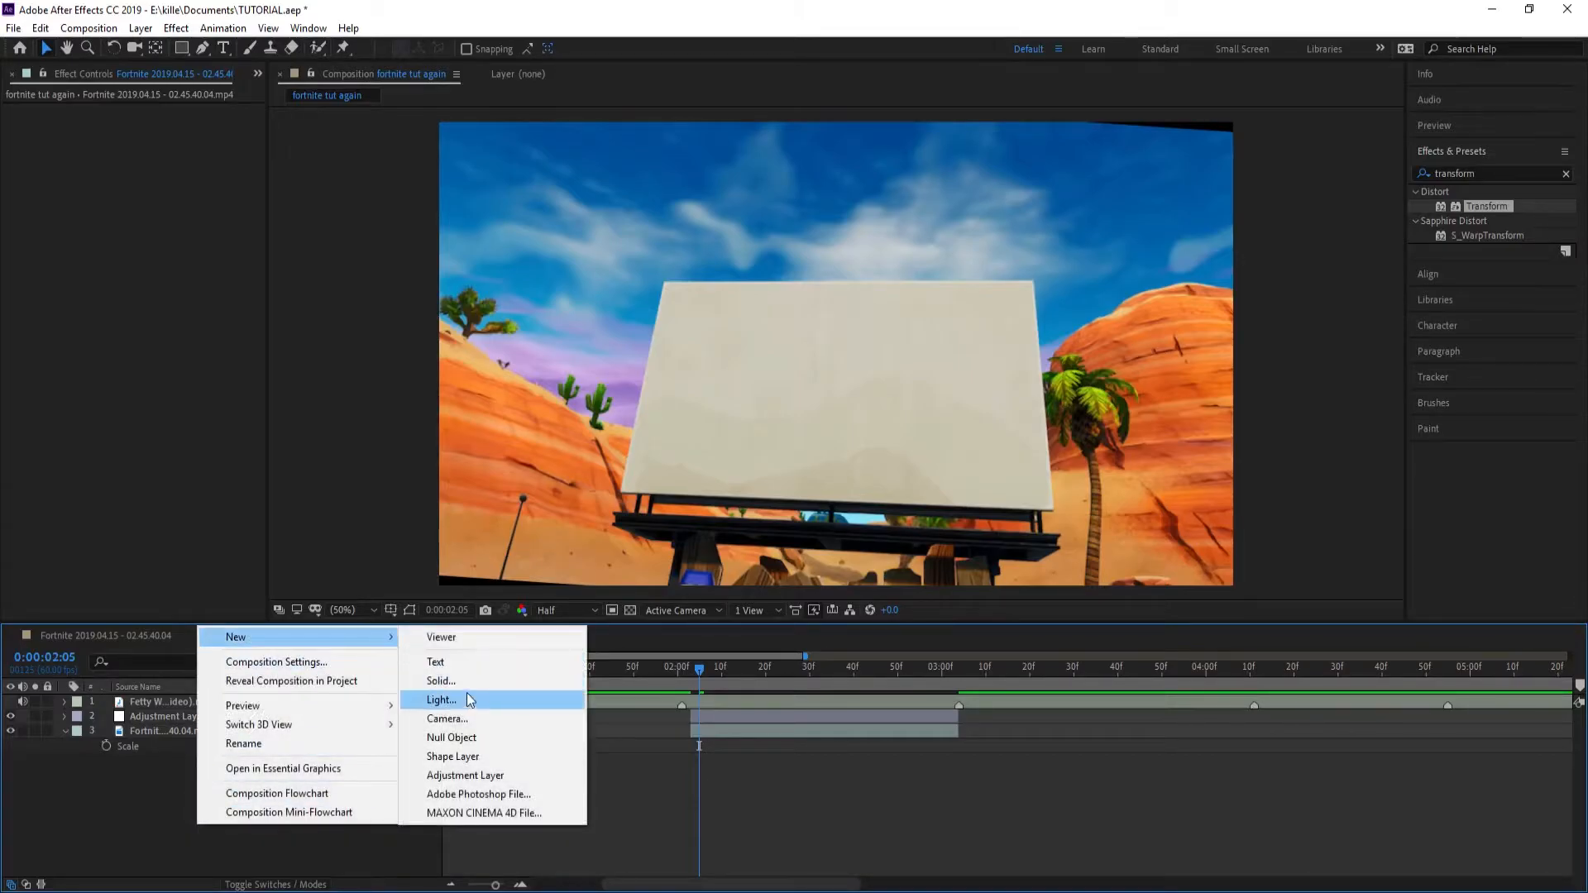
click(454, 700)
key(Escape)
Step: Create a black solid named Black Bars, 1920 x 1080 px, and place it directly below the music layer
right_click(250, 800)
mouse_move(331, 612)
click(503, 659)
text(Black Bars)
click(782, 559)
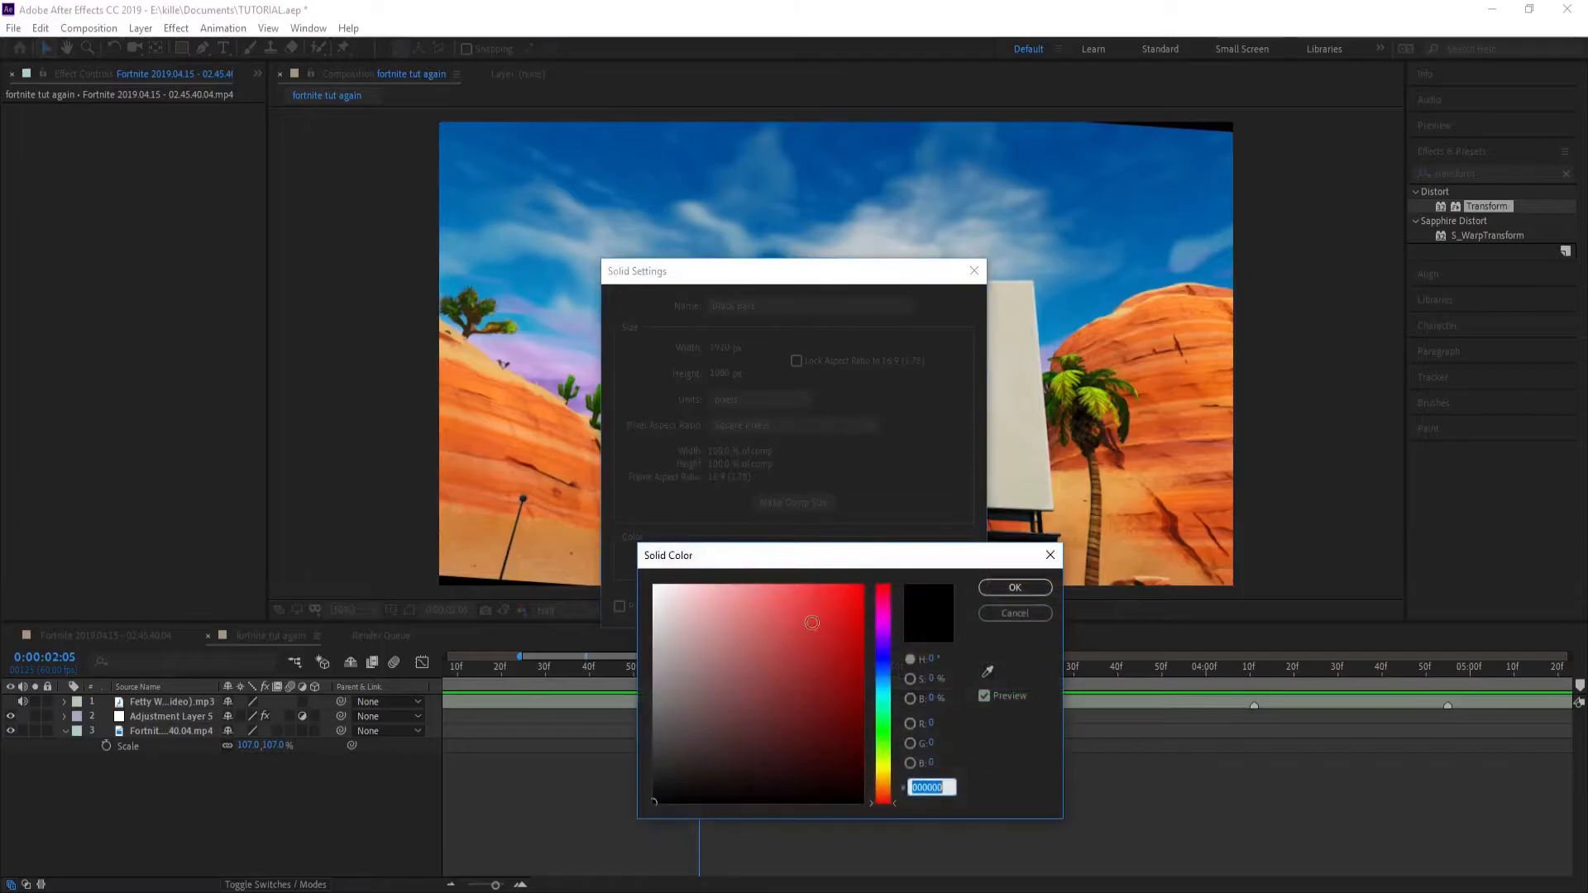
click(1004, 588)
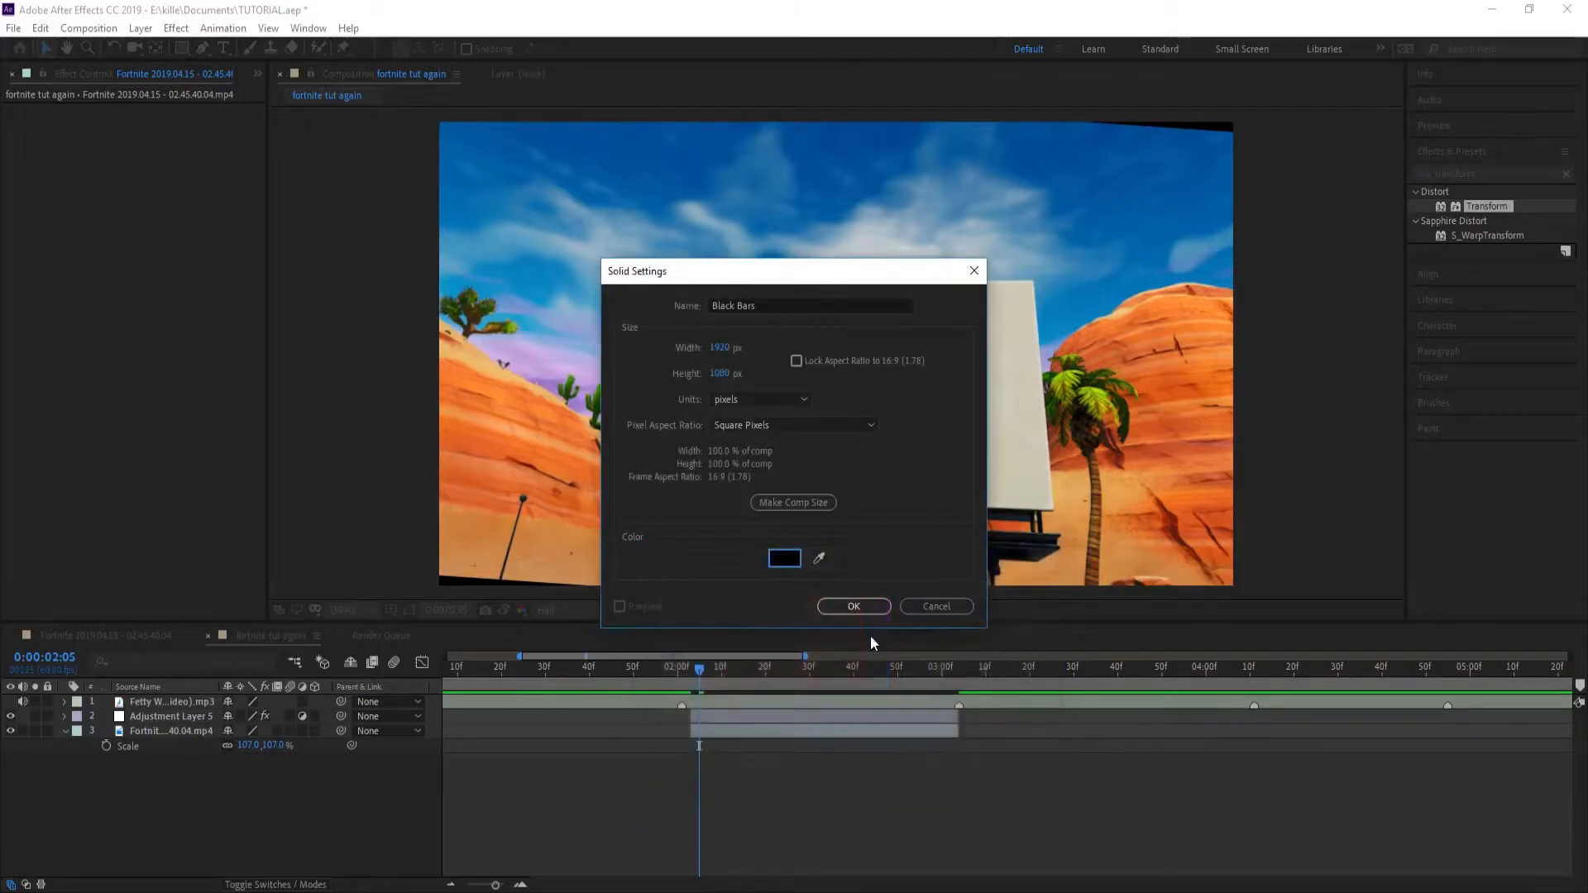
click(852, 606)
drag(147, 701, 149, 719)
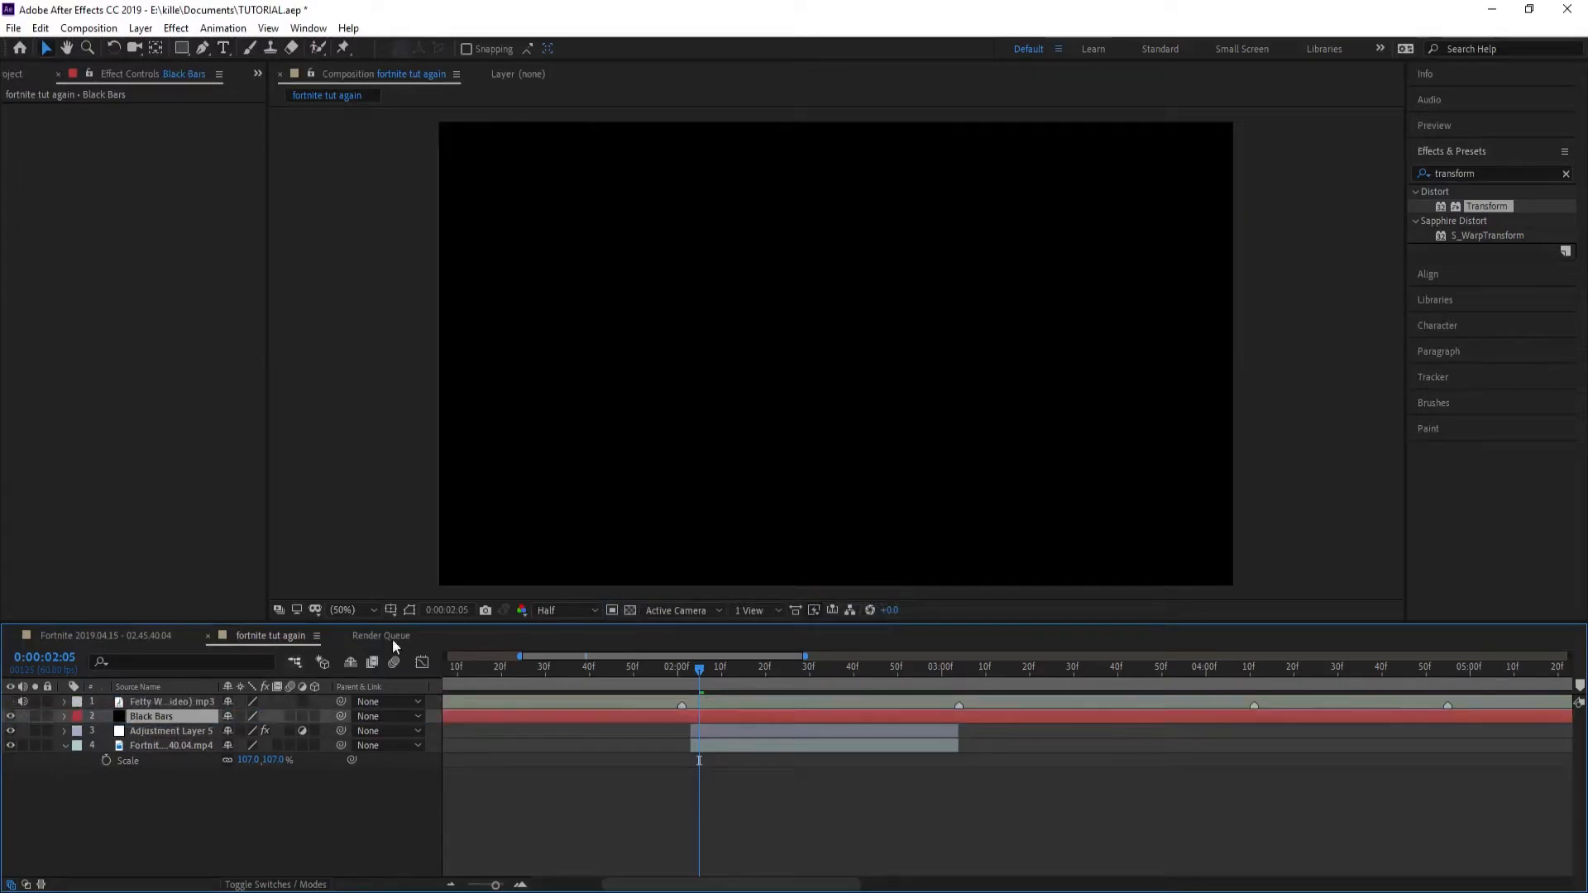
Step: Find the CC Jaws effect and apply it to the Black Bars layer
click(1480, 173)
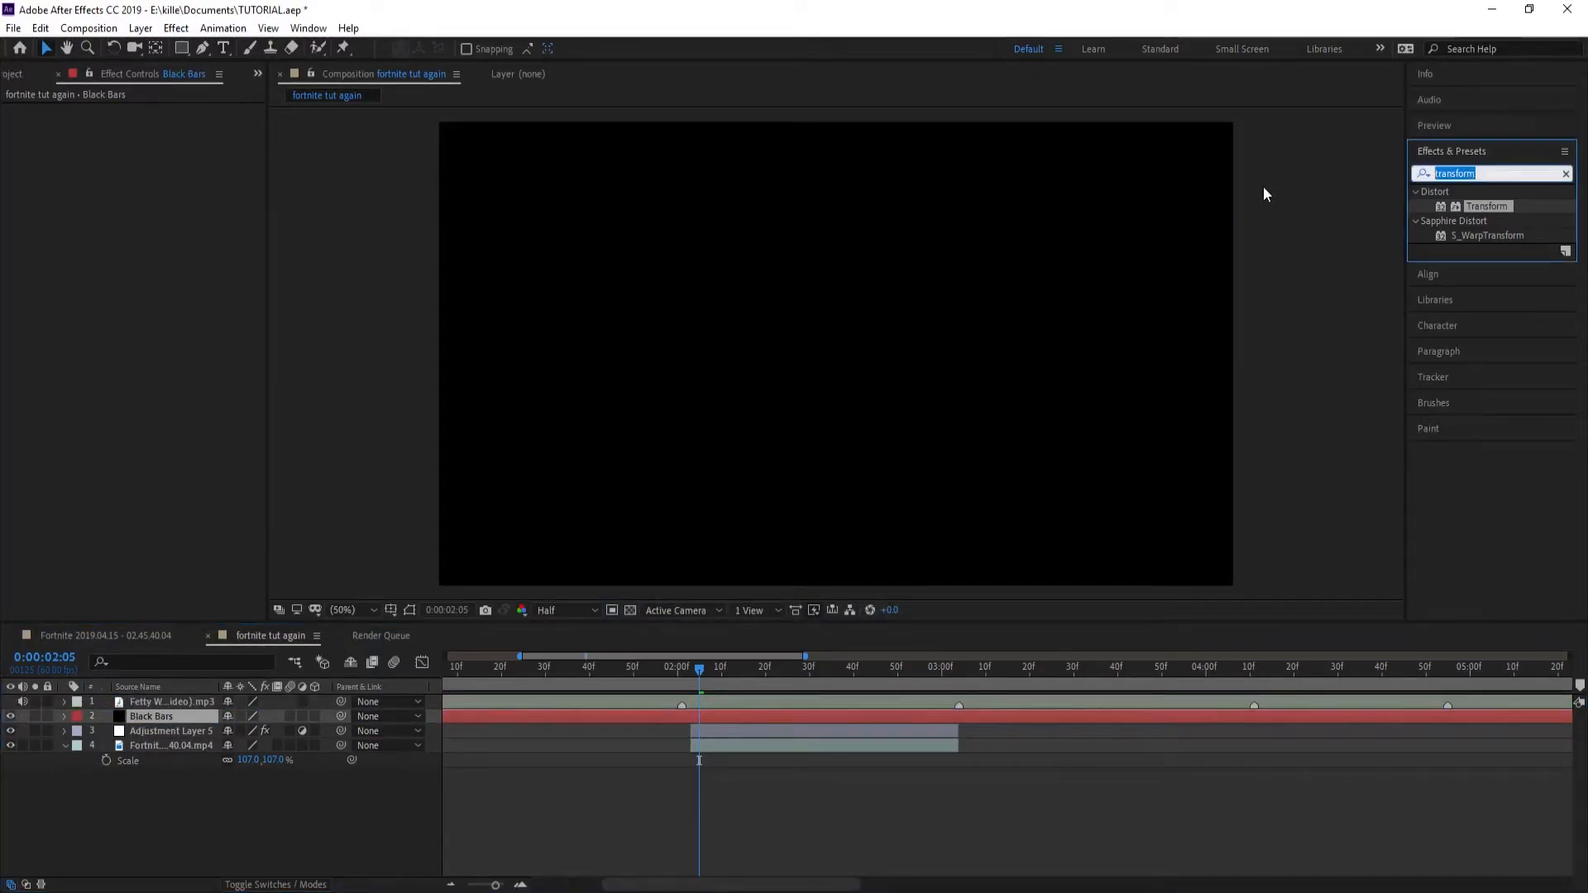
text(cc jaws)
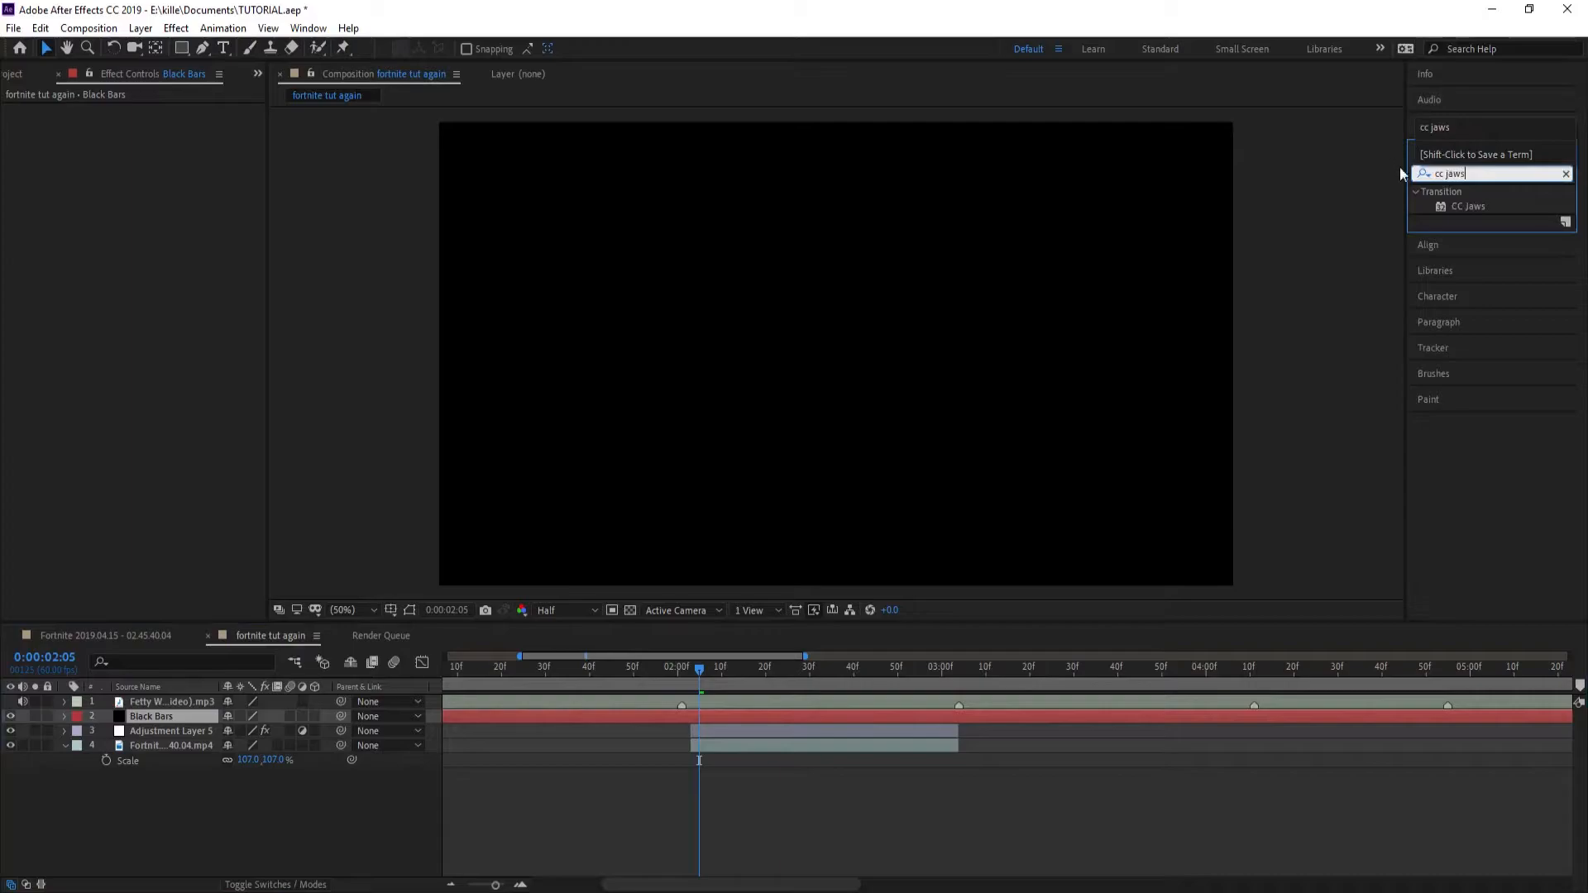
drag(1465, 202, 648, 722)
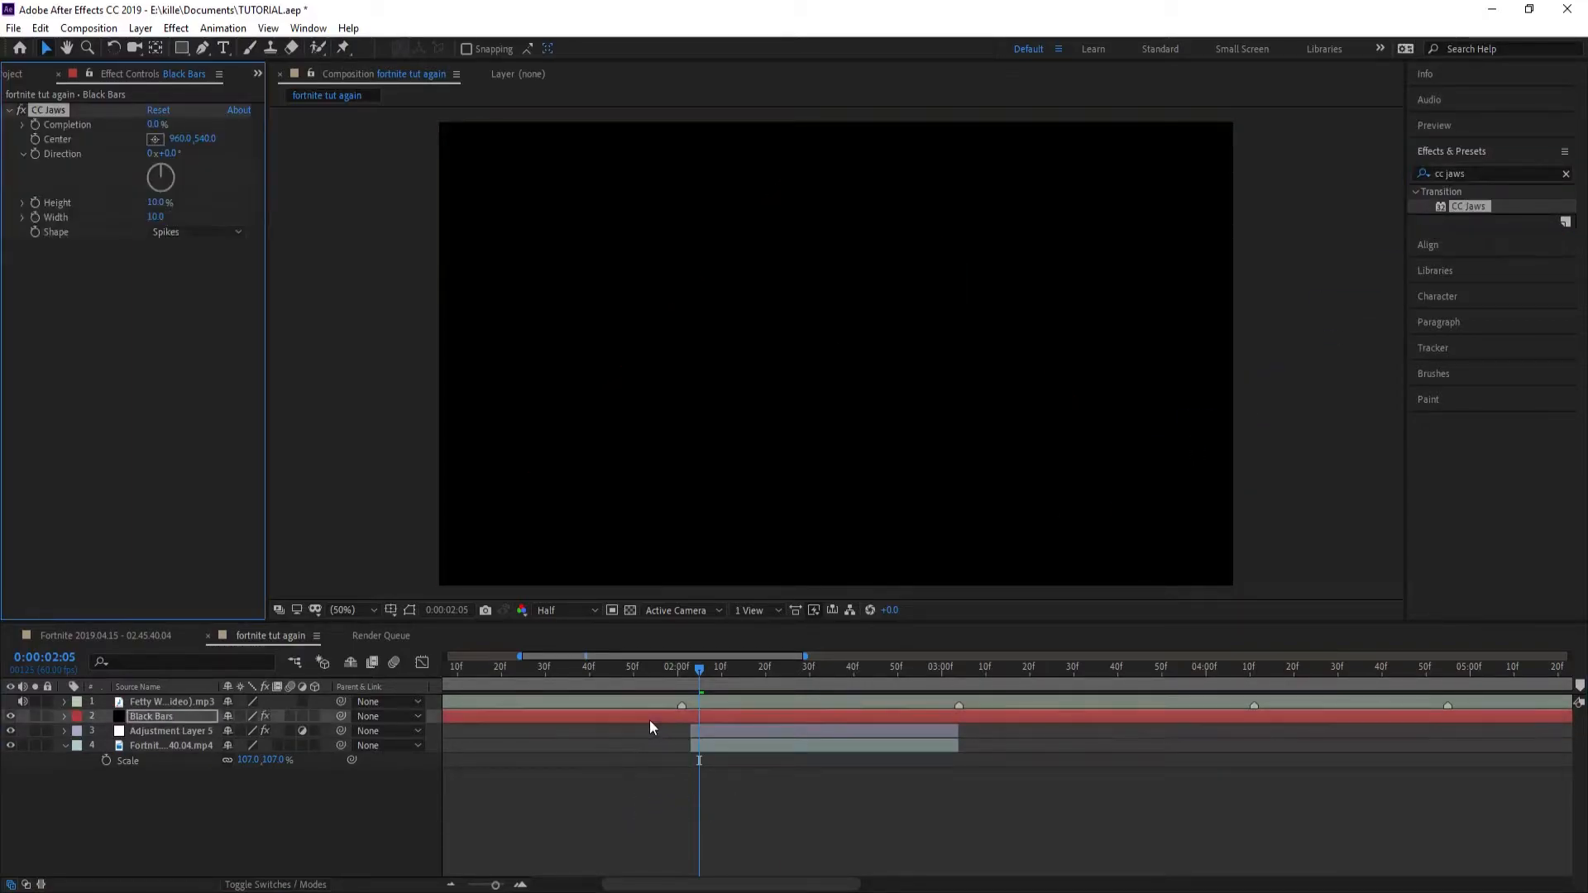
Step: Set CC Jaws Height to 0% and Completion to 85% on Black Bars, with the current time at 0:00:02:03
click(155, 202)
text(0)
key(Return)
click(691, 669)
click(153, 124)
text(80)
key(Return)
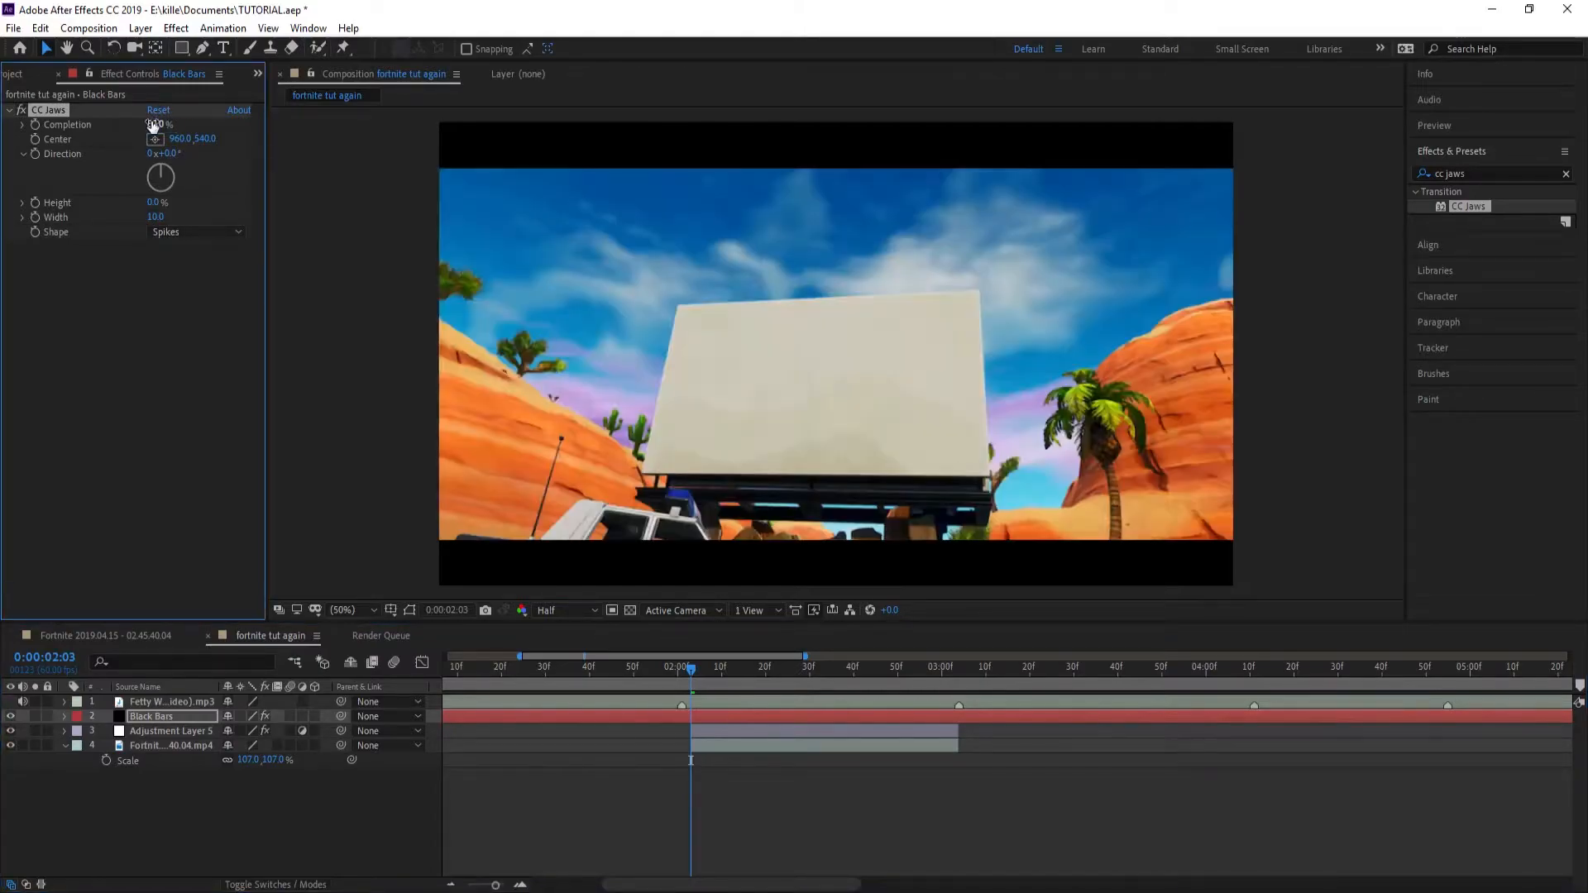
click(157, 125)
text(85)
key(Return)
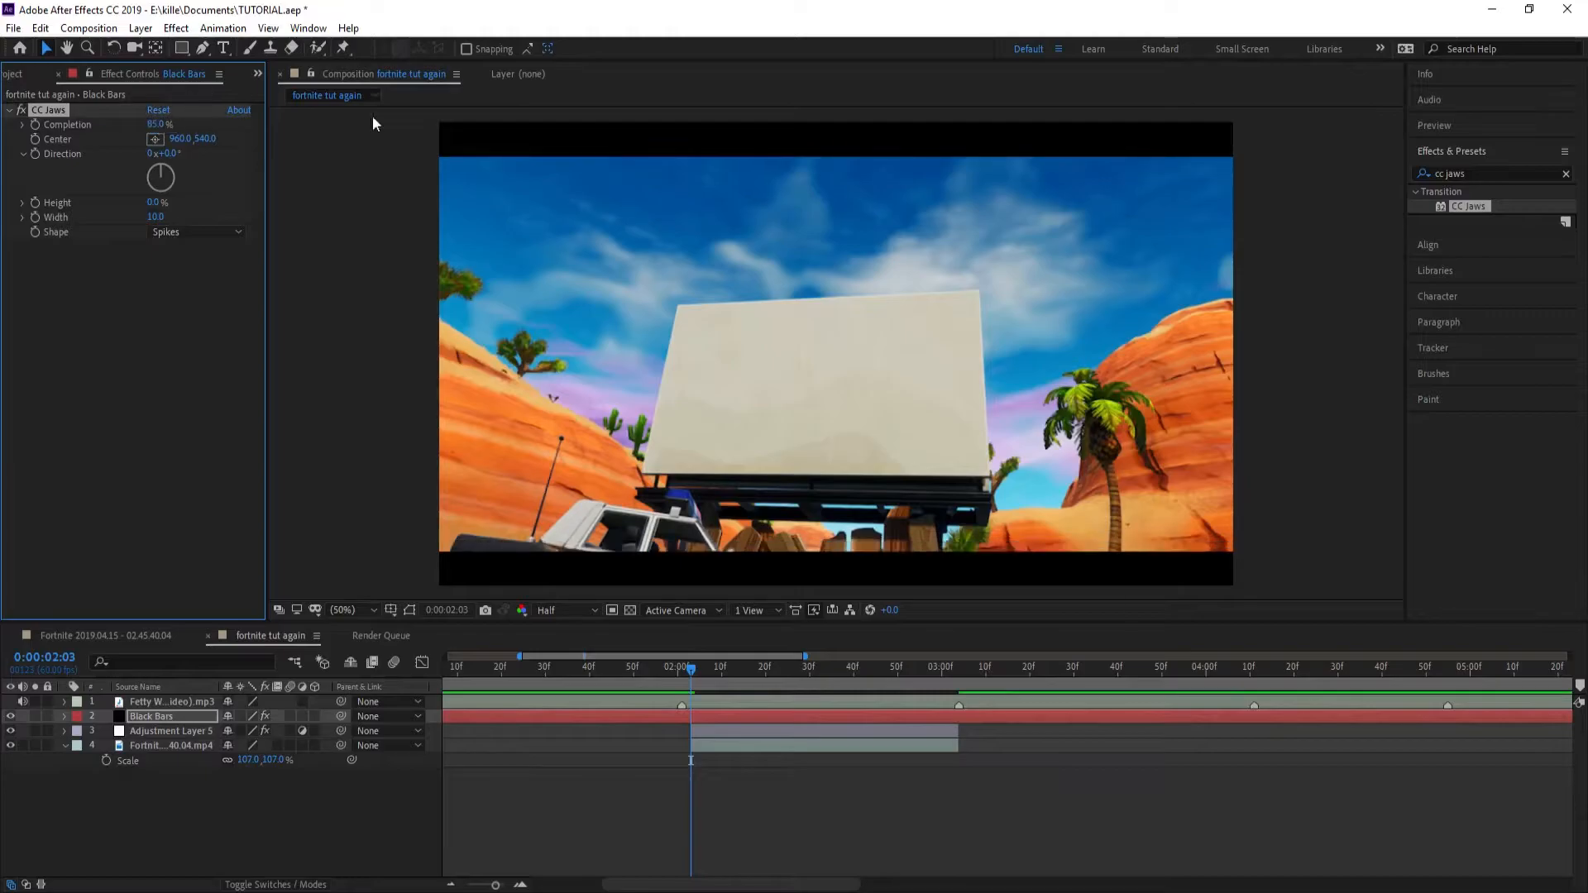
Step: Split the Black Bars layer at 0:00:02:03 and delete the earlier part
key(ctrl+shift+d)
click(637, 742)
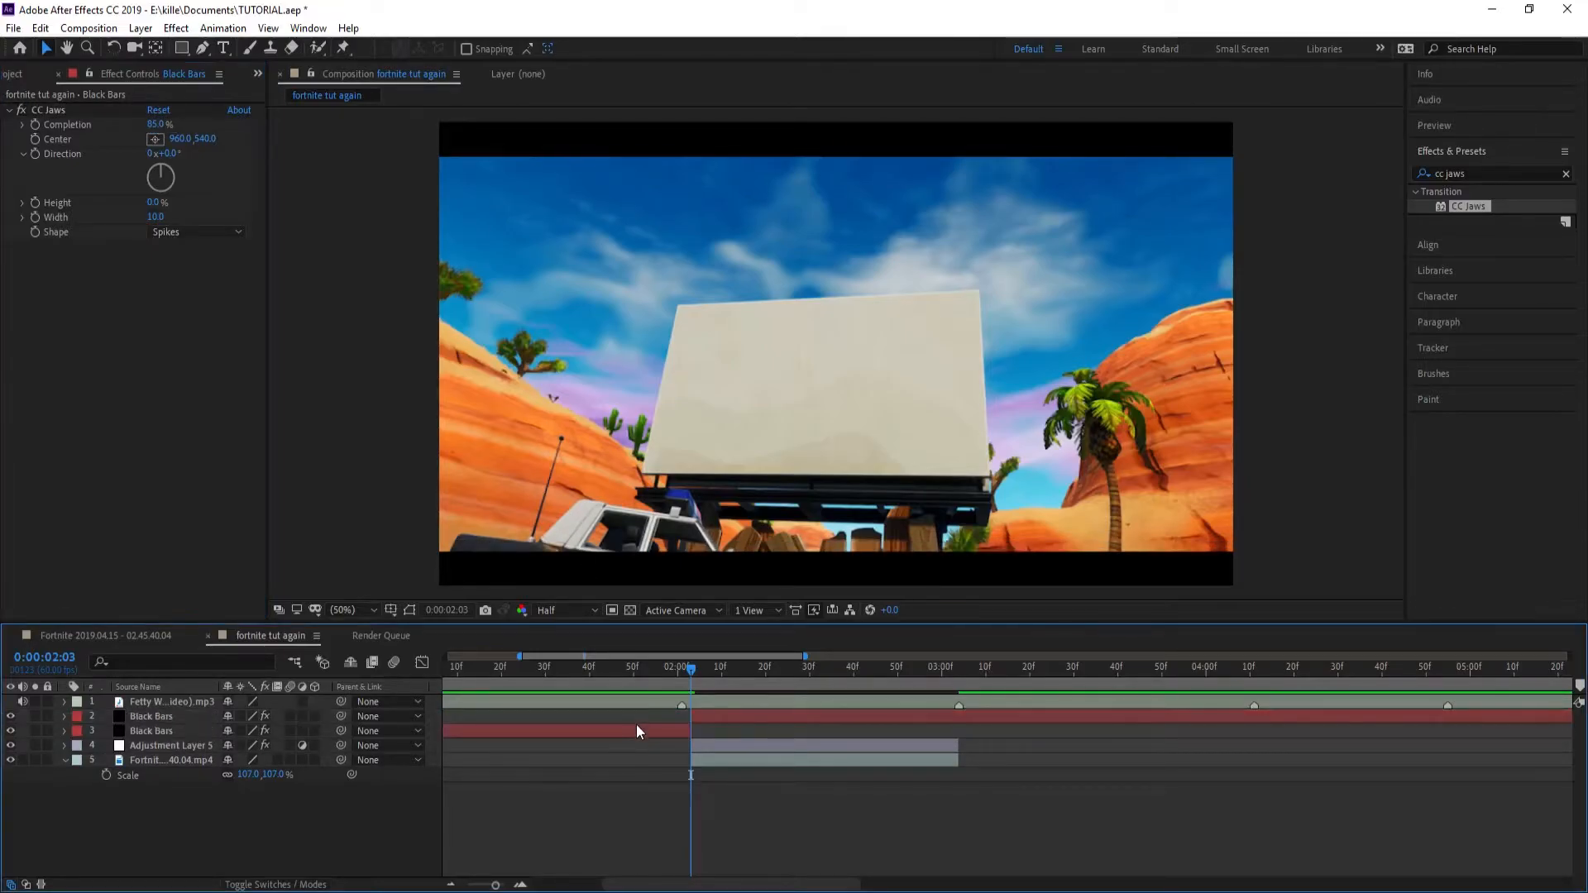
click(638, 730)
key(Delete)
Step: Preview the composition from its start with the whole timeline in view
drag(685, 672, 267, 719)
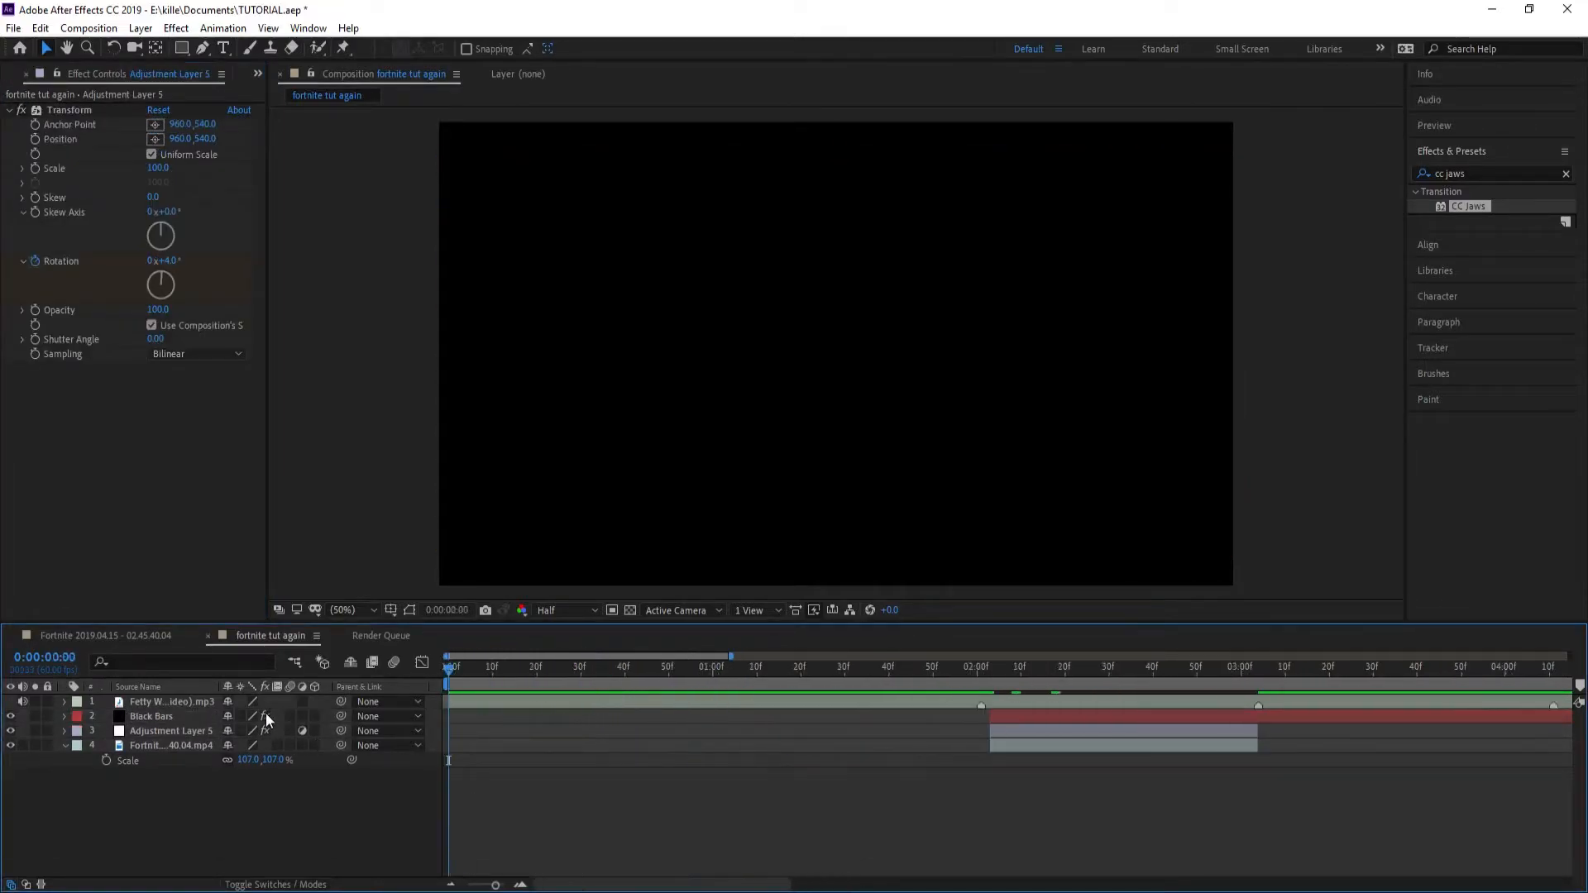
drag(495, 885, 405, 873)
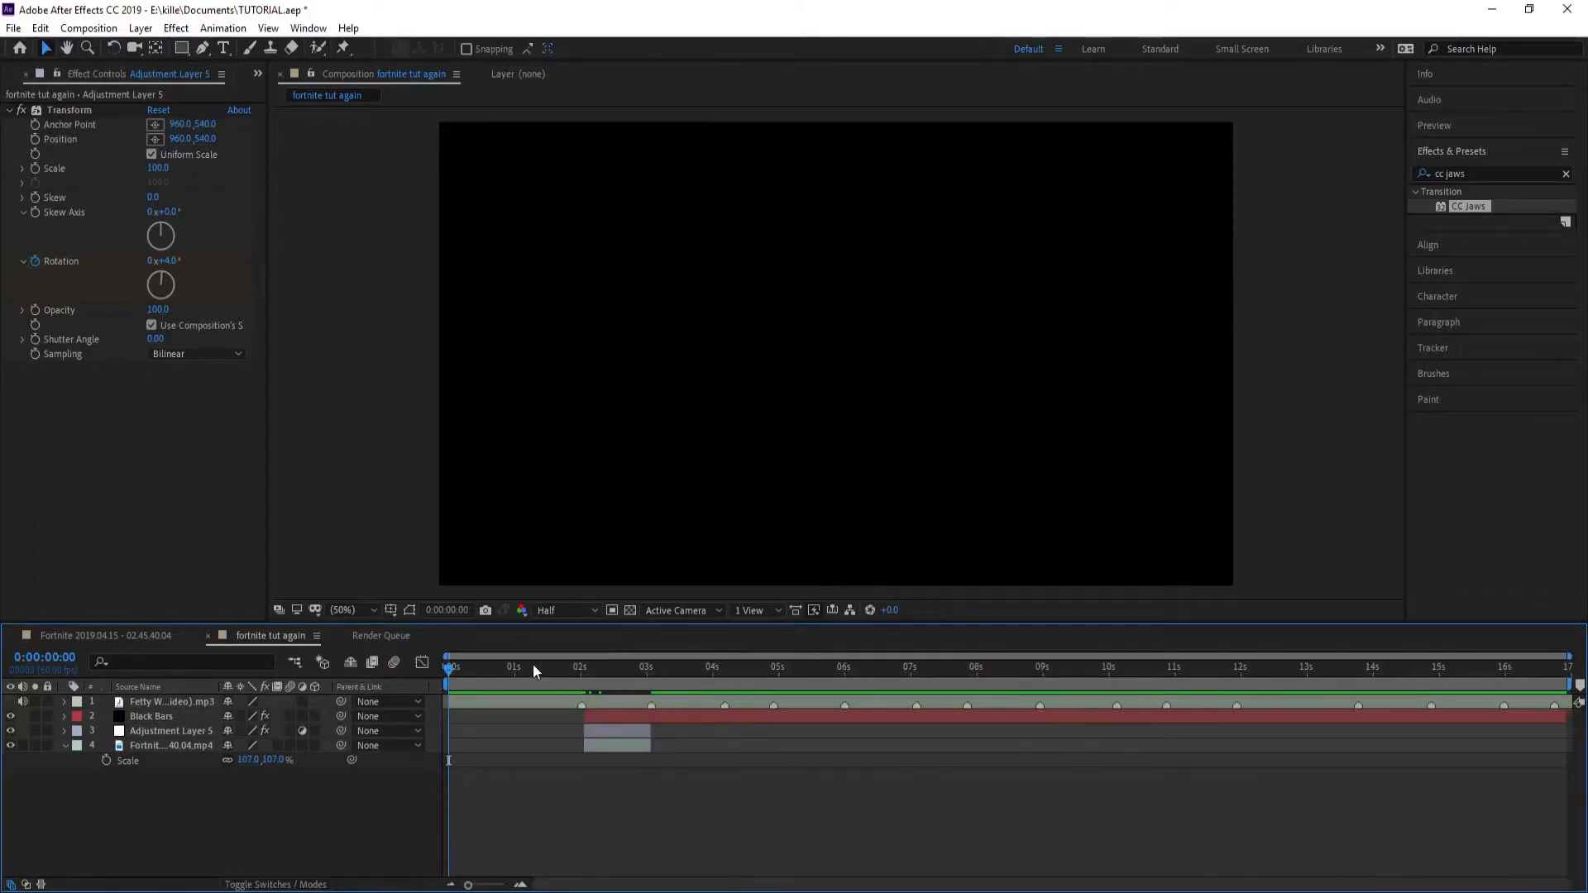
key(space)
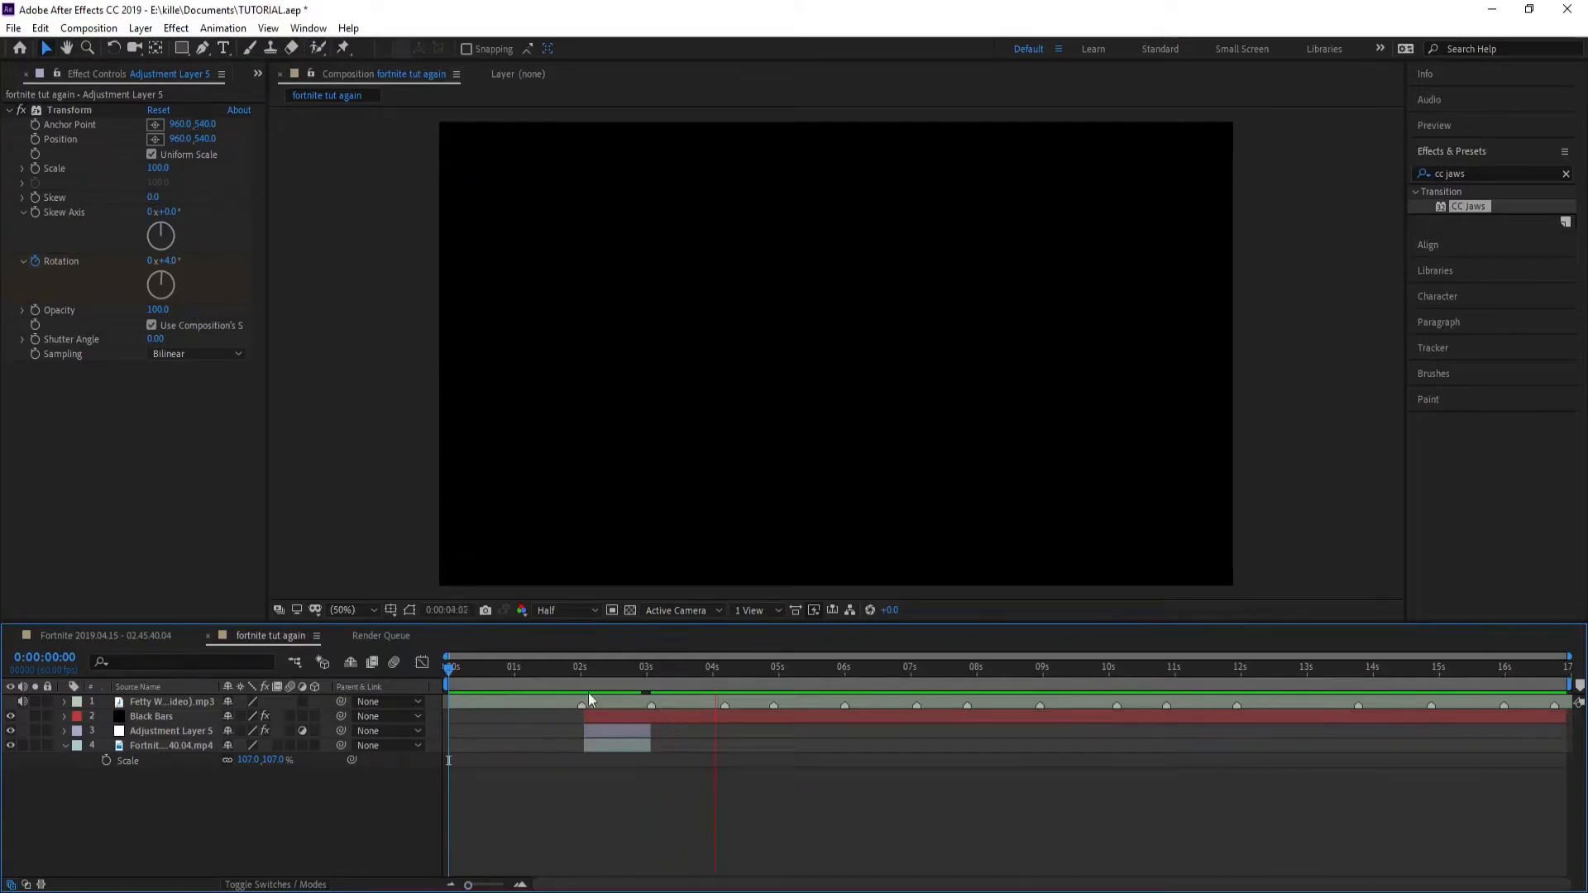
key(space)
key(space)
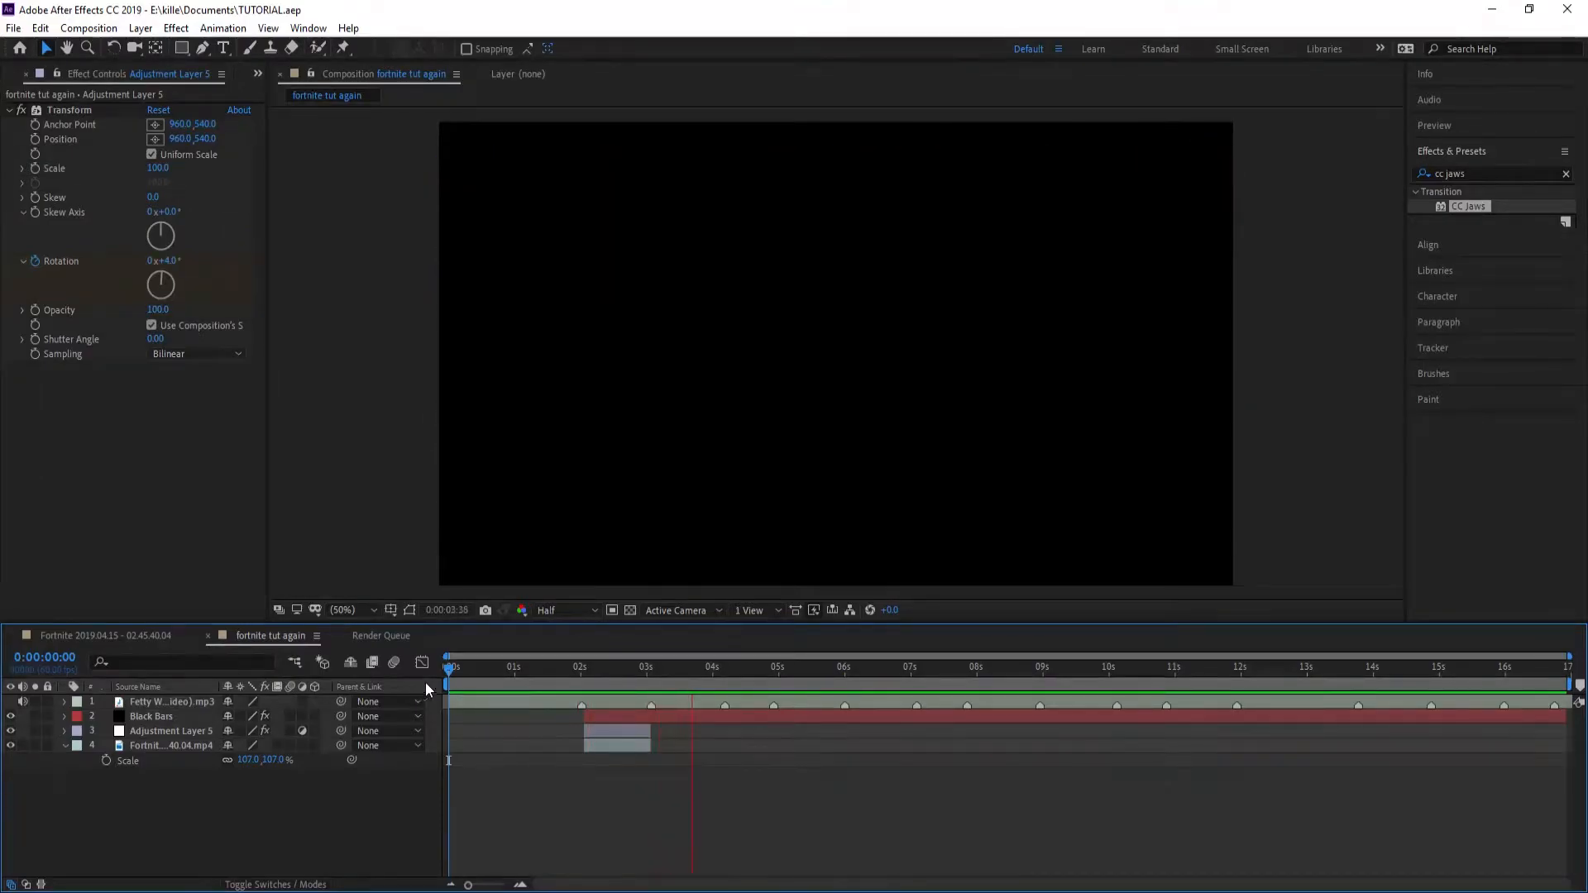
Step: Enable motion blur on the gameplay clip and preview the edit from 0:00:01:55 and from the composition's start
drag(492, 672, 521, 686)
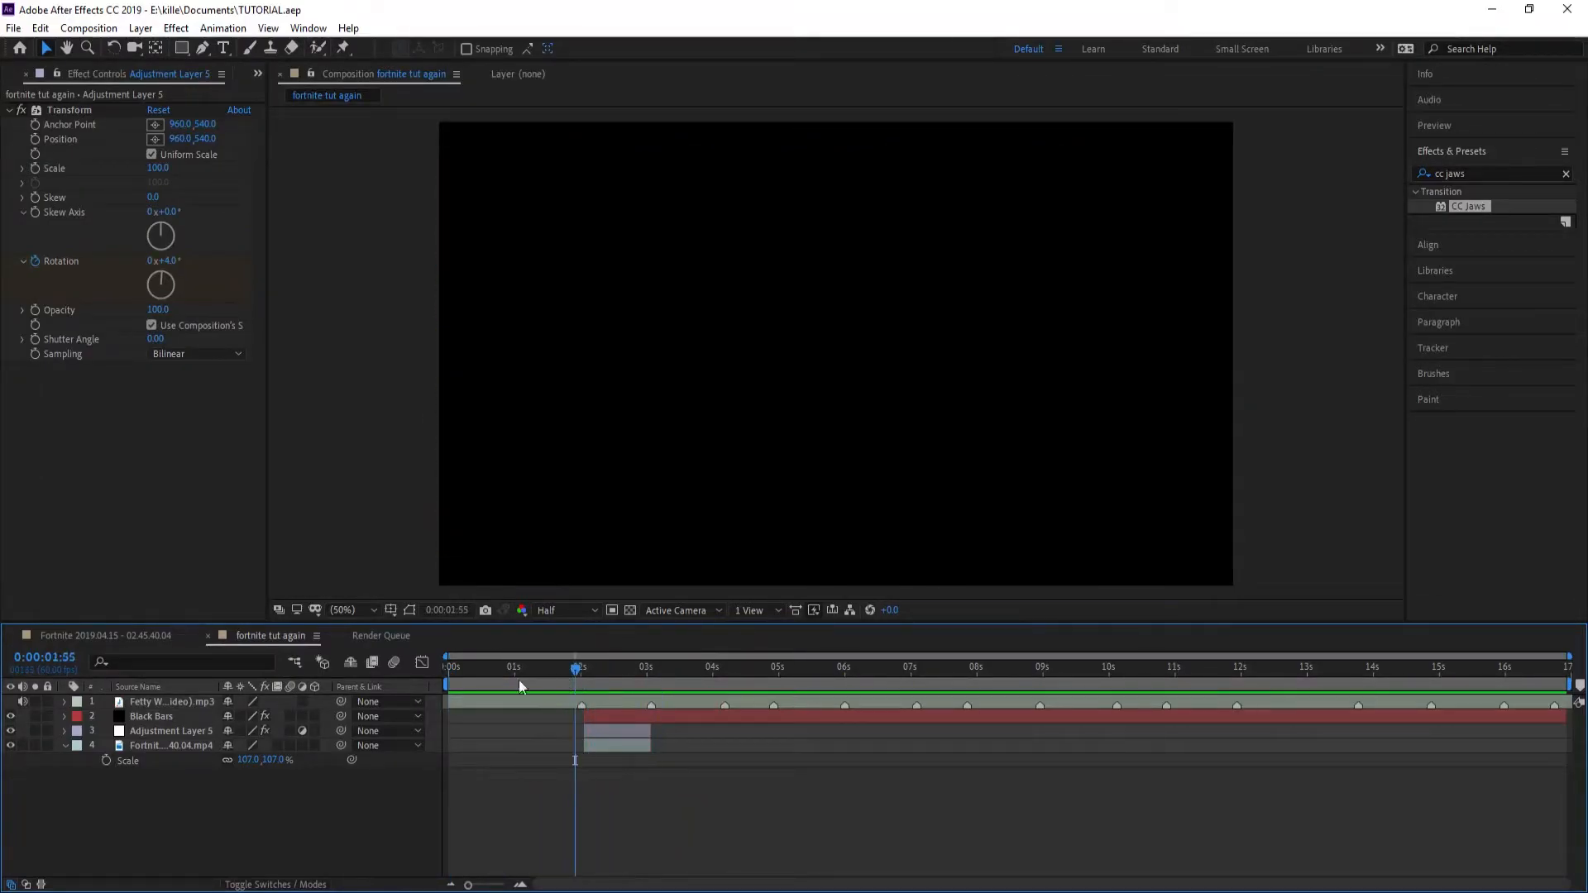
click(289, 746)
key(space)
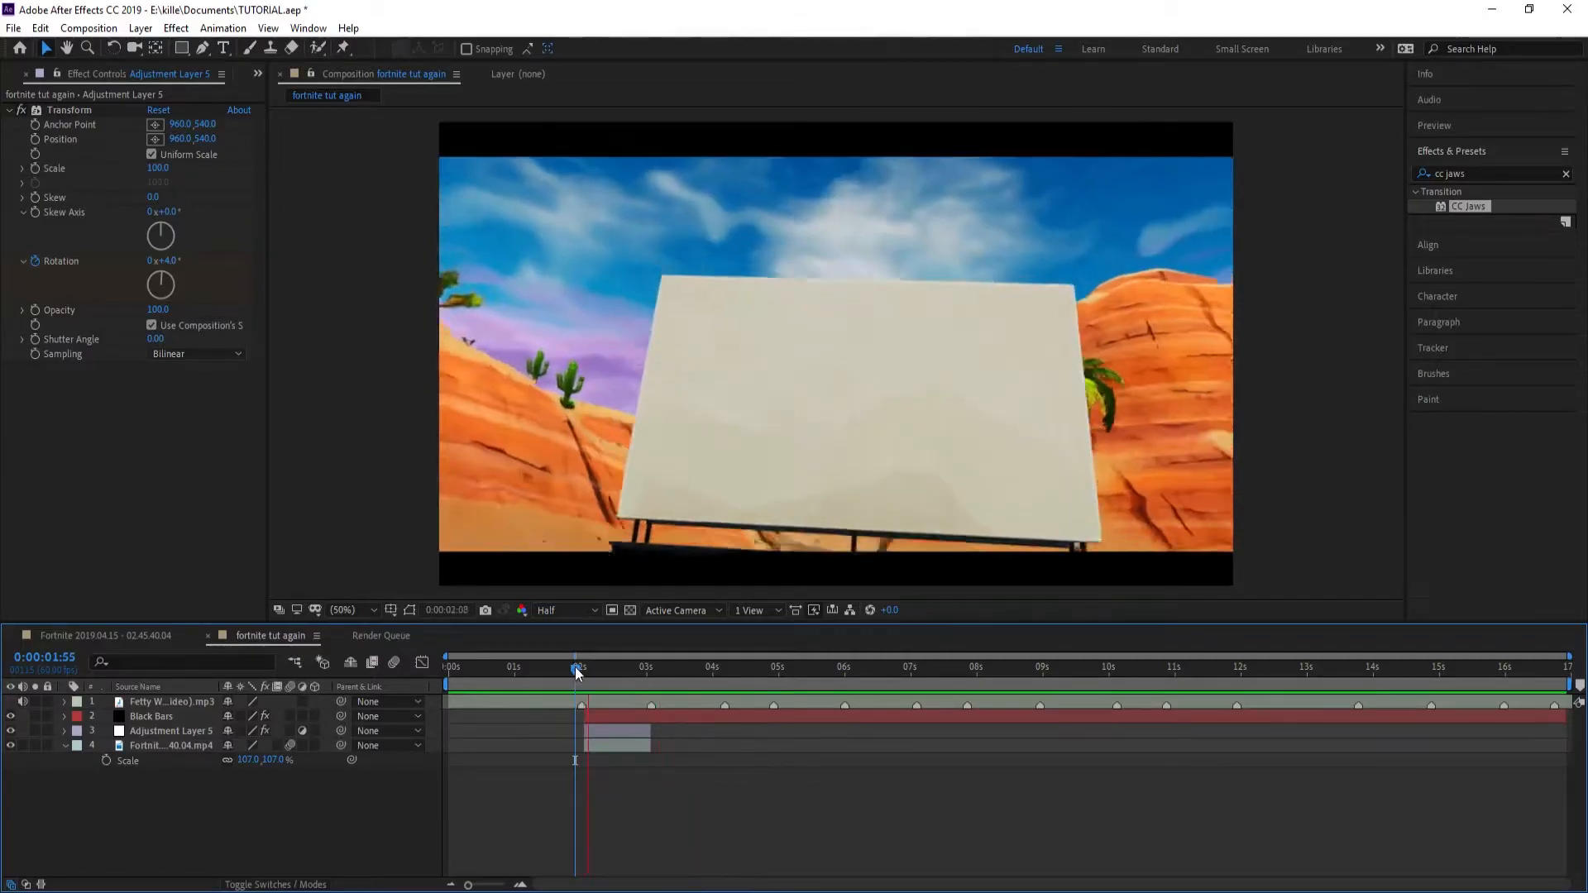
key(space)
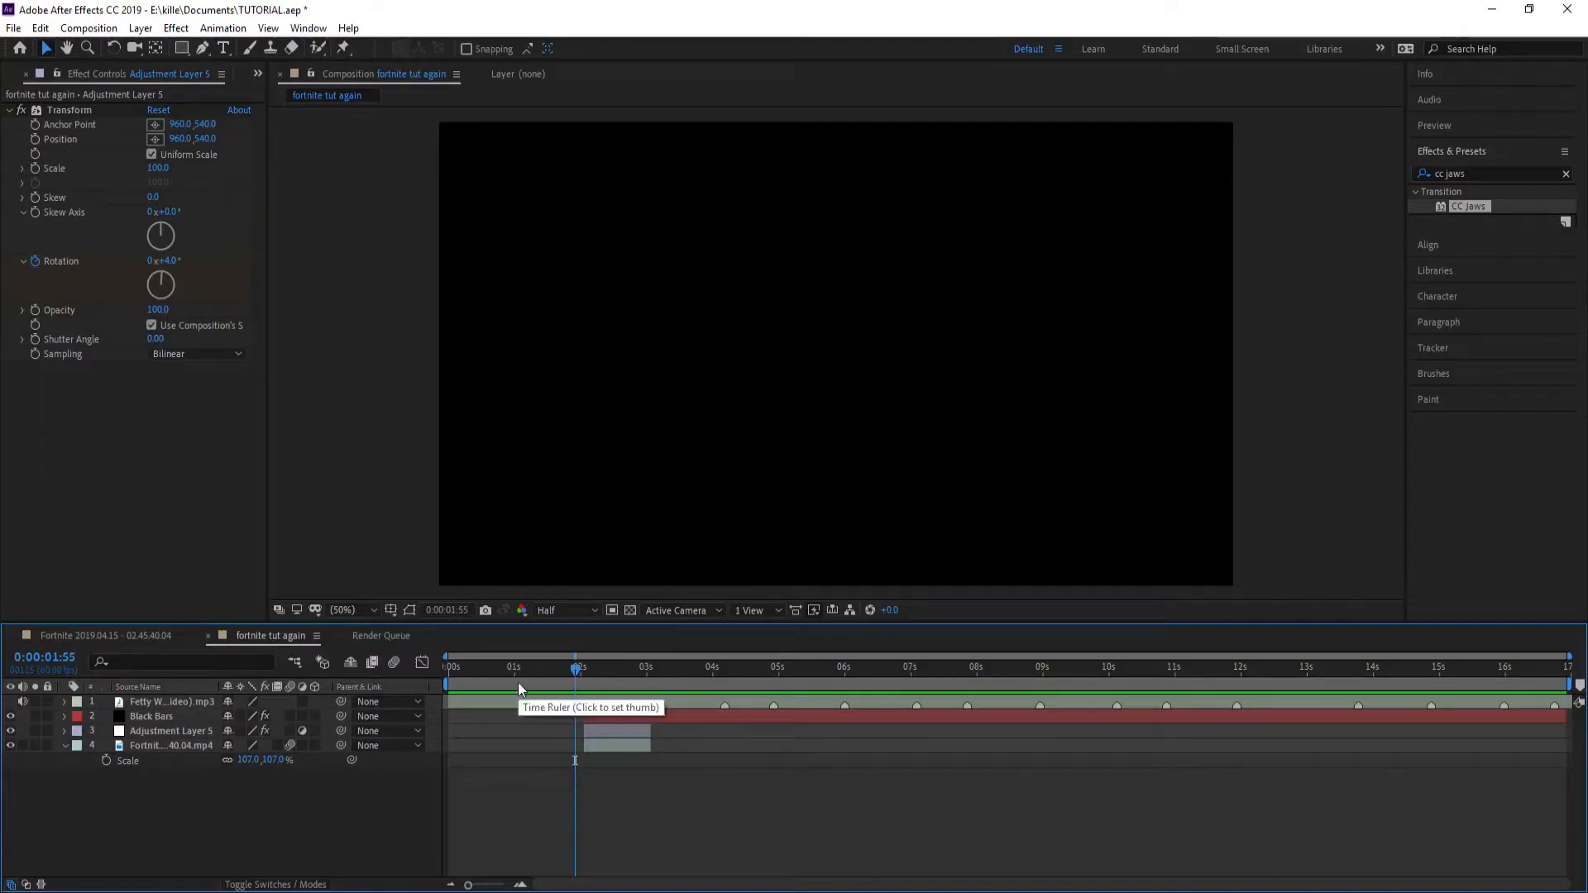
drag(559, 673, 412, 773)
key(space)
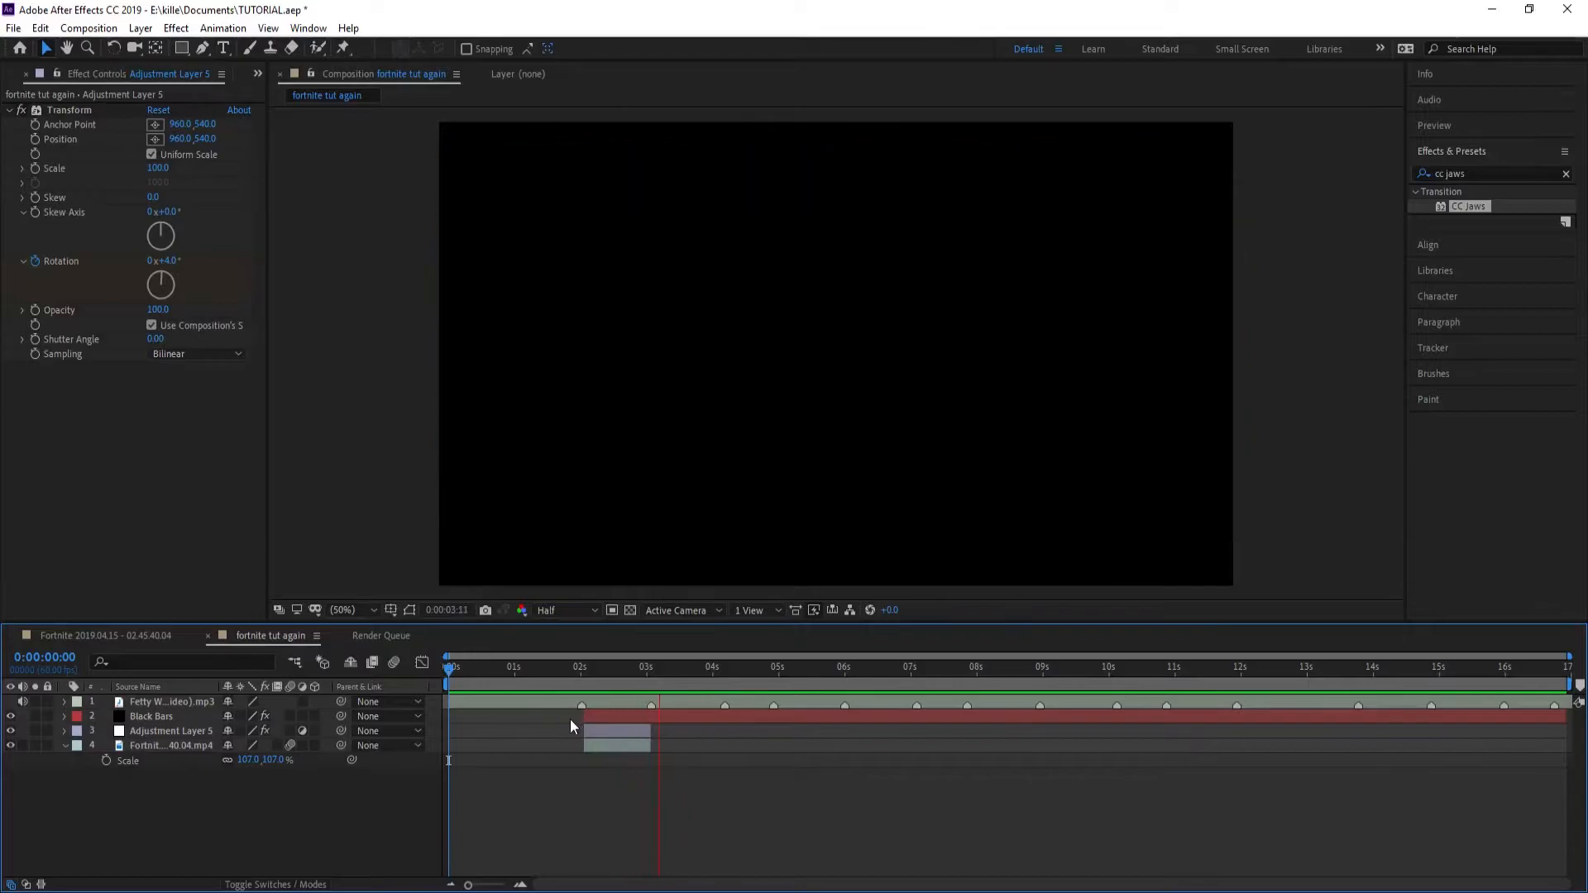
mouse_move(569, 678)
mouse_down()
mouse_move(702, 669)
mouse_move(569, 676)
mouse_move(616, 674)
mouse_move(585, 678)
mouse_up()
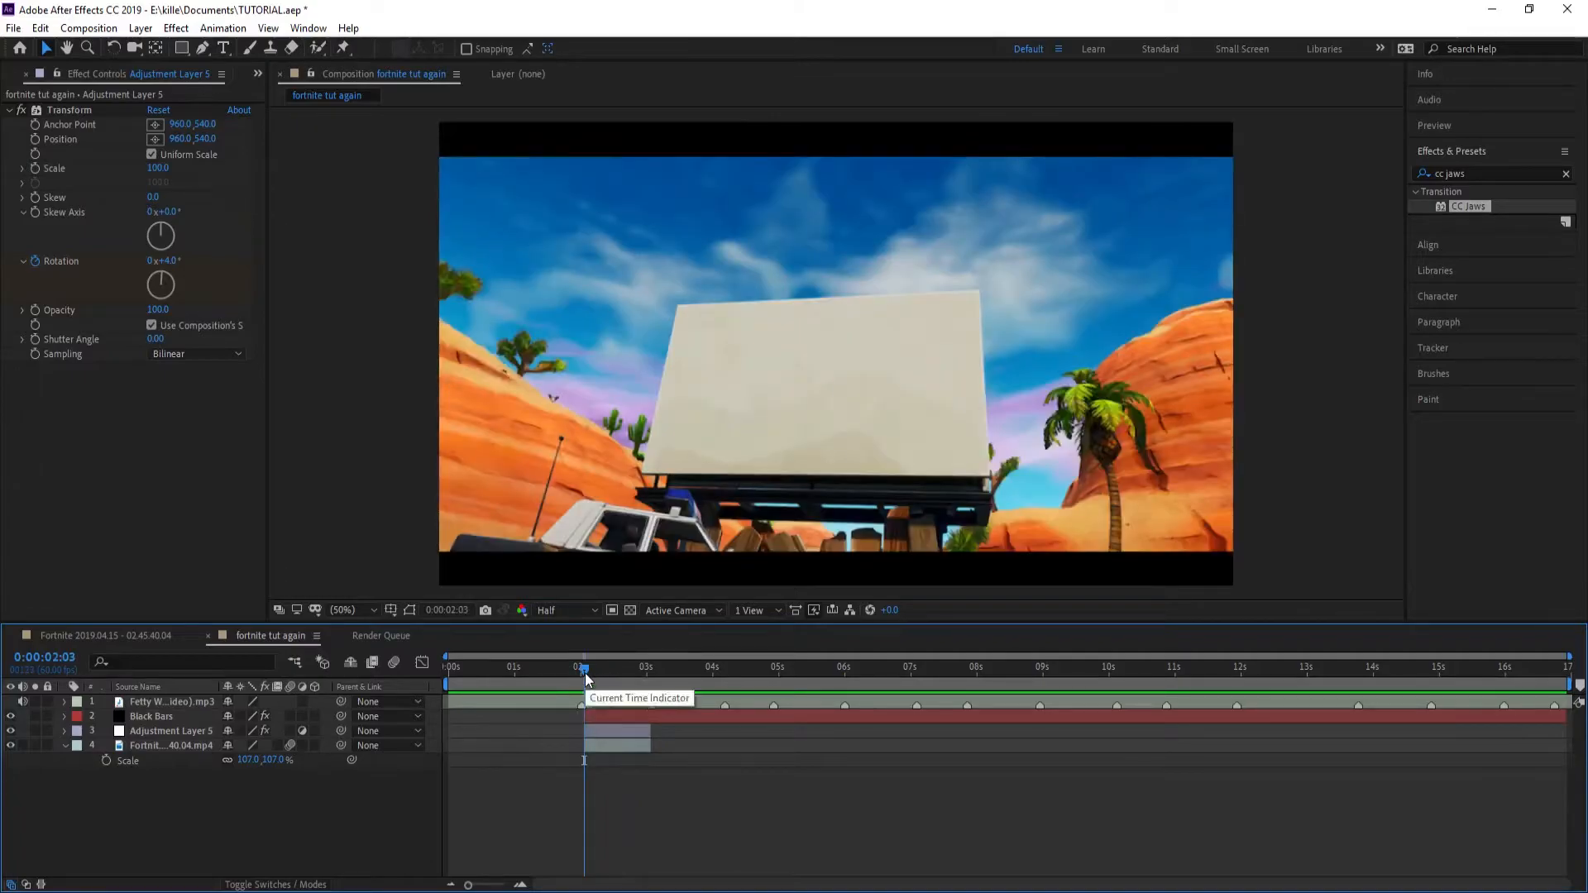
Step: Add the second gameplay clip, ending in 29.06.mp4, from the project files to the timeline directly below Black Bars
click(257, 75)
click(275, 97)
click(90, 344)
click(66, 279)
drag(209, 665, 170, 725)
drag(670, 739, 723, 741)
Step: Split the second gameplay clip at 0:00:06:00 and delete the part before it
drag(651, 682, 846, 716)
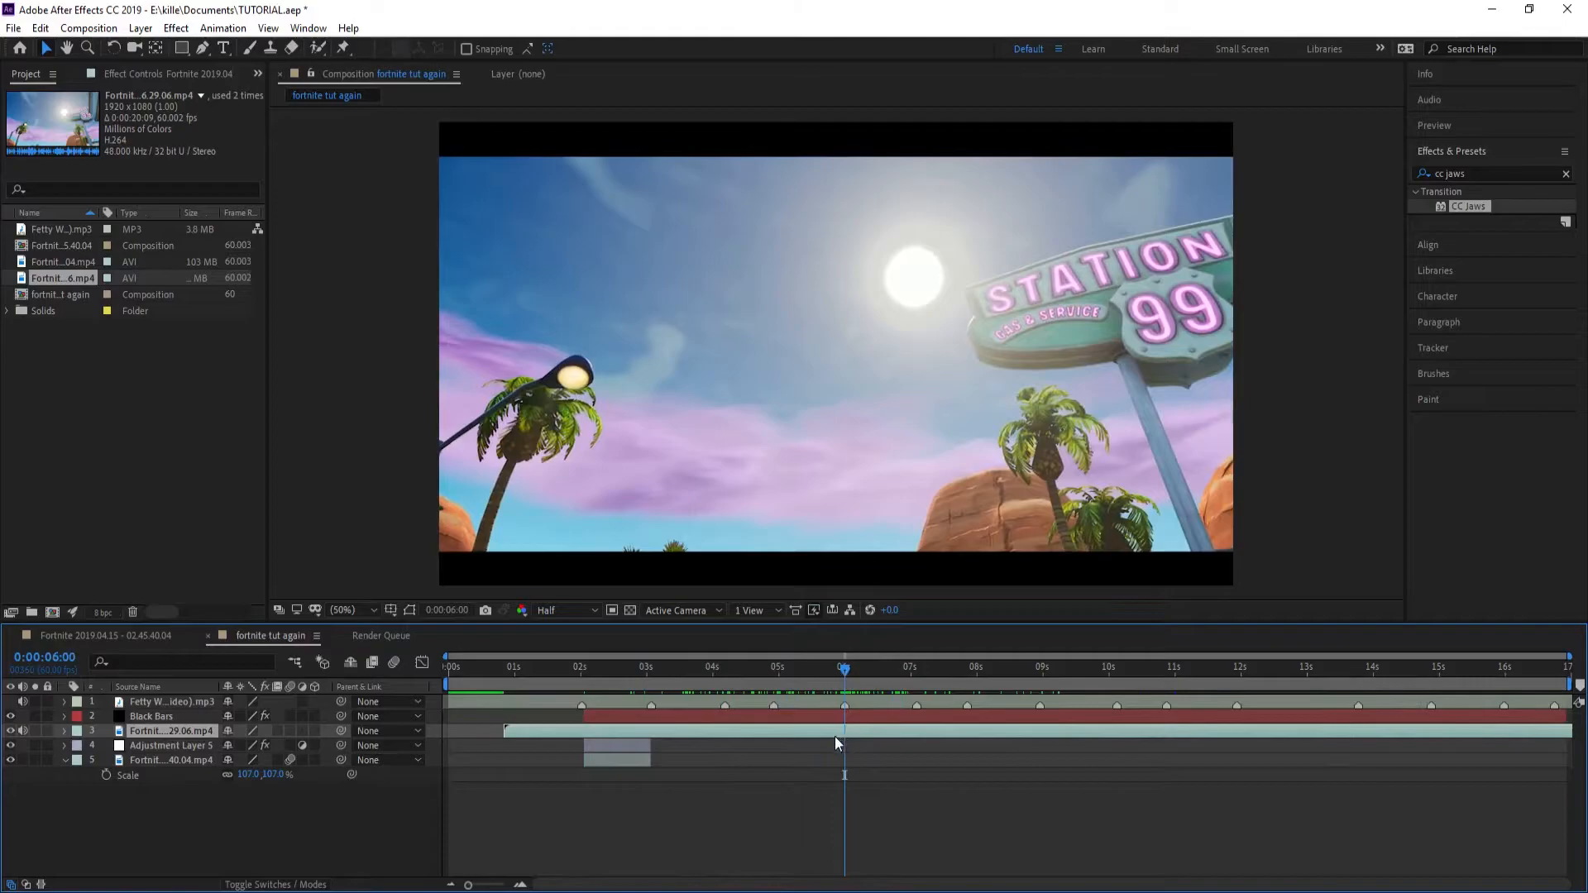
key(ctrl+shift+d)
click(819, 739)
key(Delete)
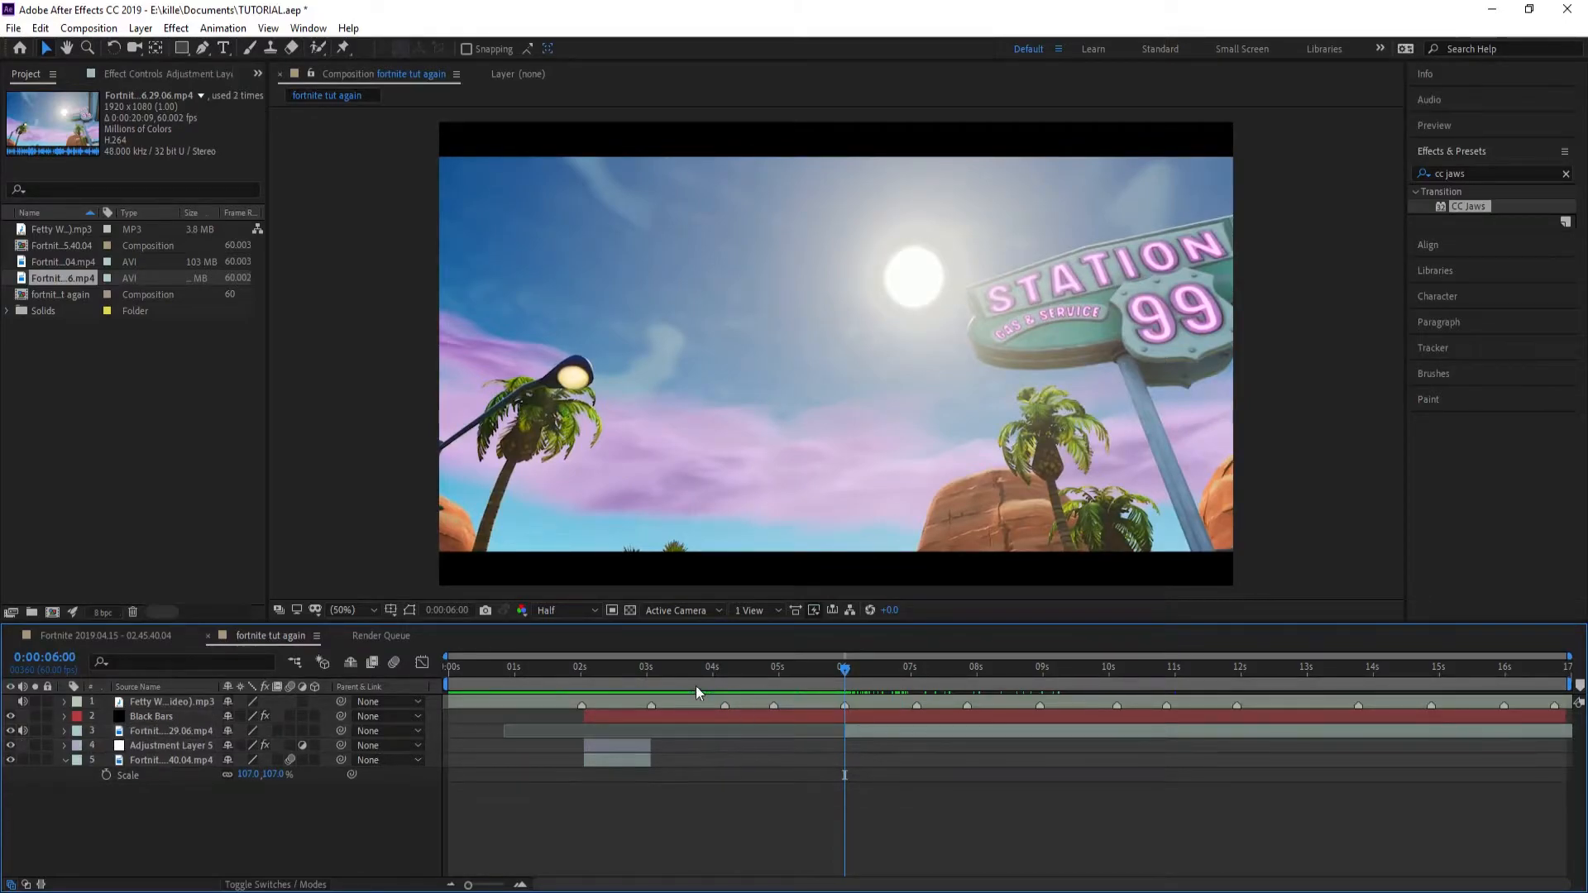
Step: Move the trimmed clip to start at 0:00:03:03, right after the first clip, and scrub through it to 0:00:04:11
click(650, 674)
drag(855, 731, 688, 729)
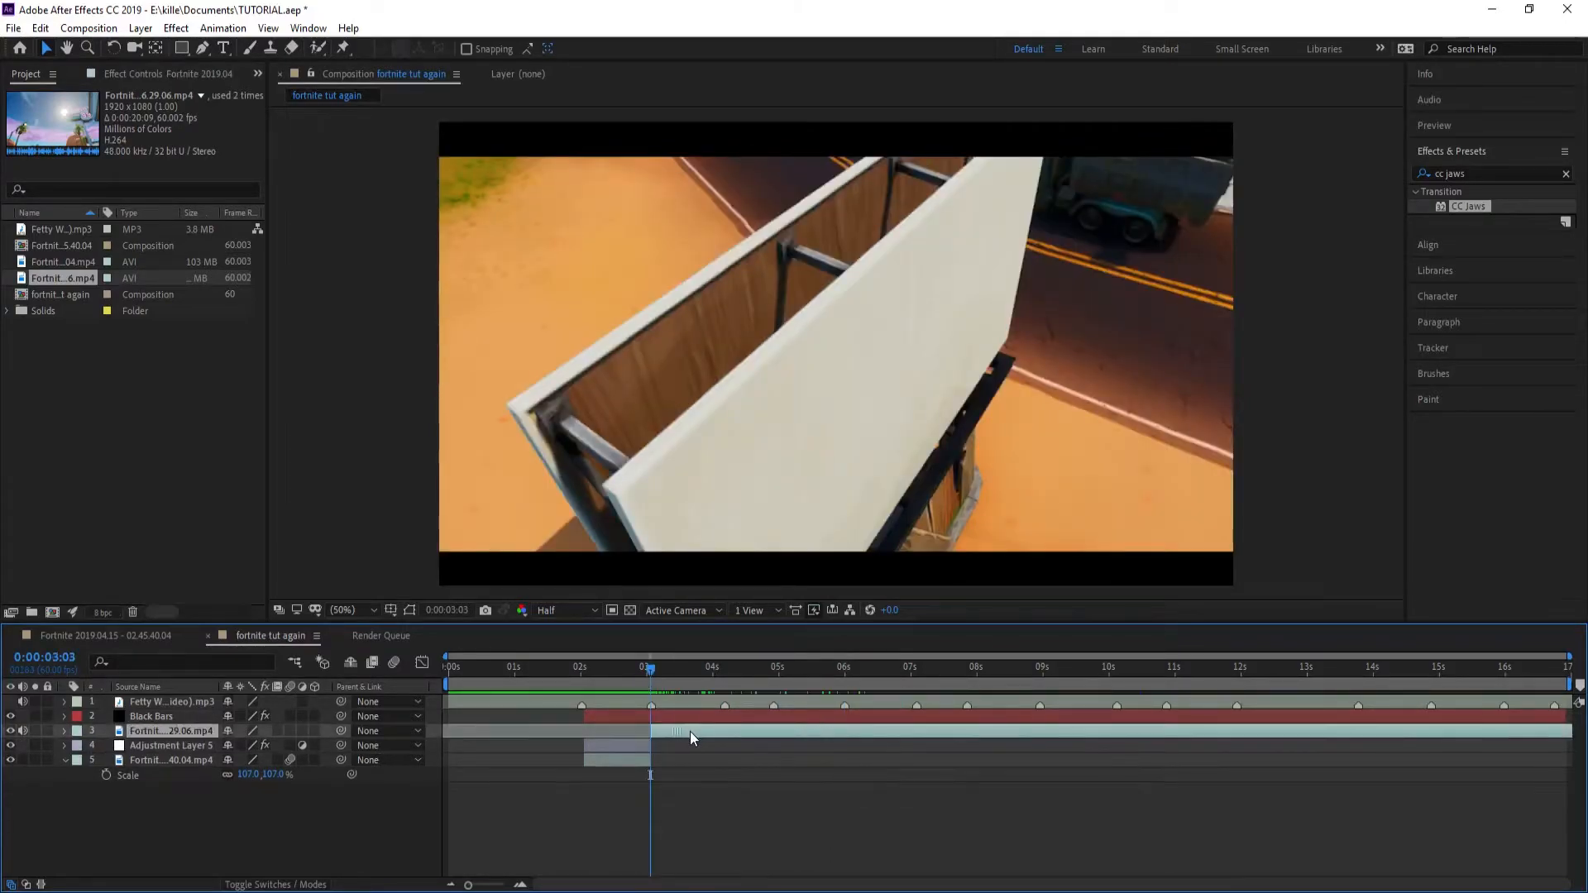
drag(662, 671, 718, 727)
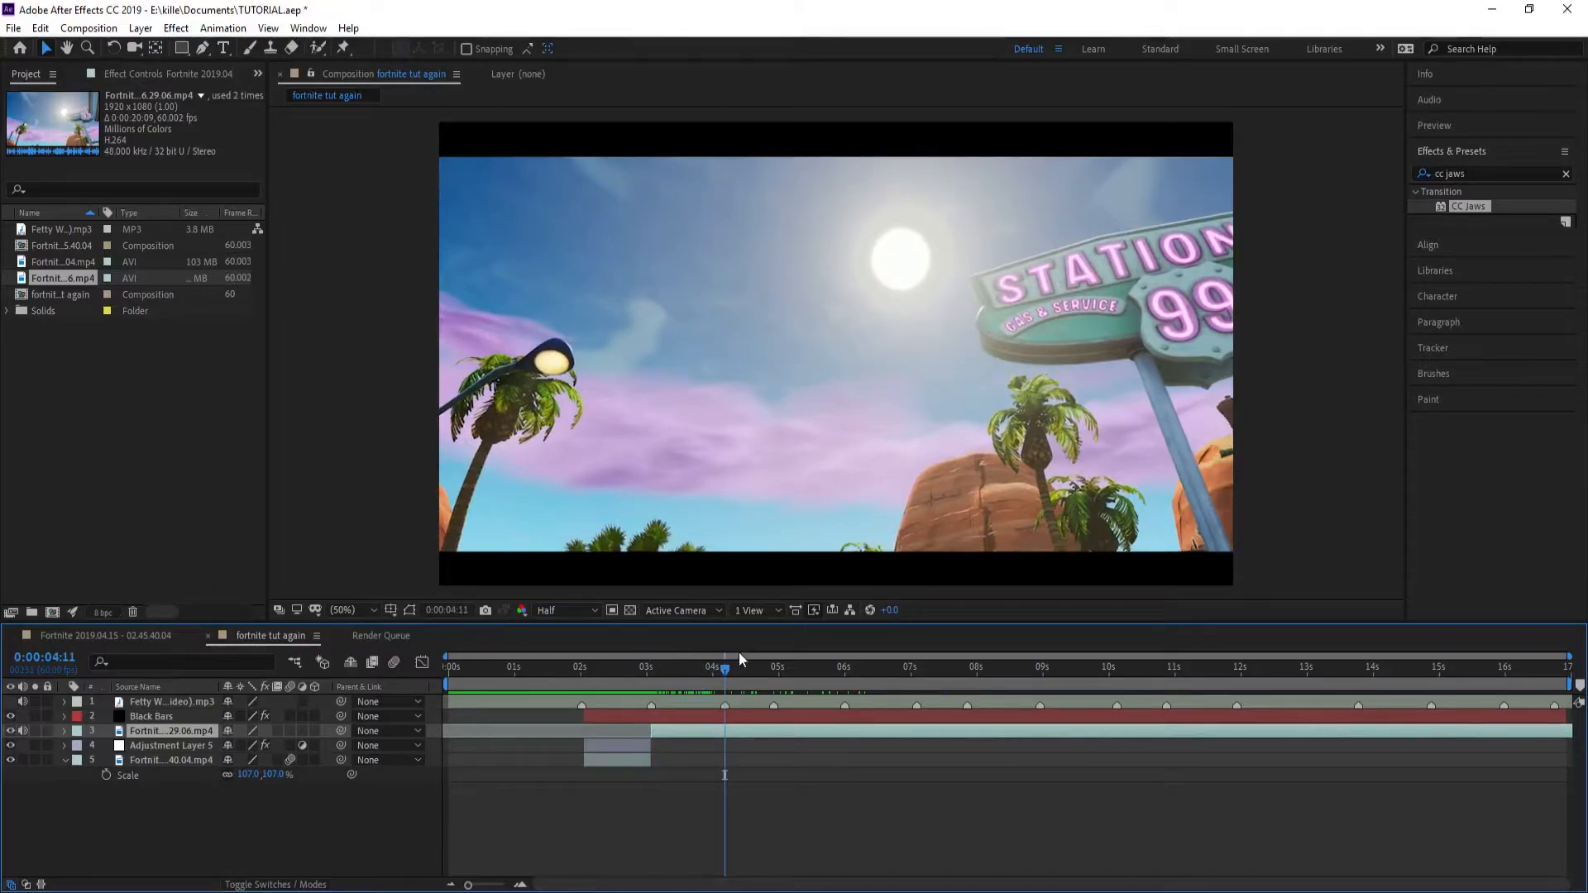
Step: Enable time remapping on the second gameplay clip with the current time at 0:00:03:04
drag(665, 667, 657, 671)
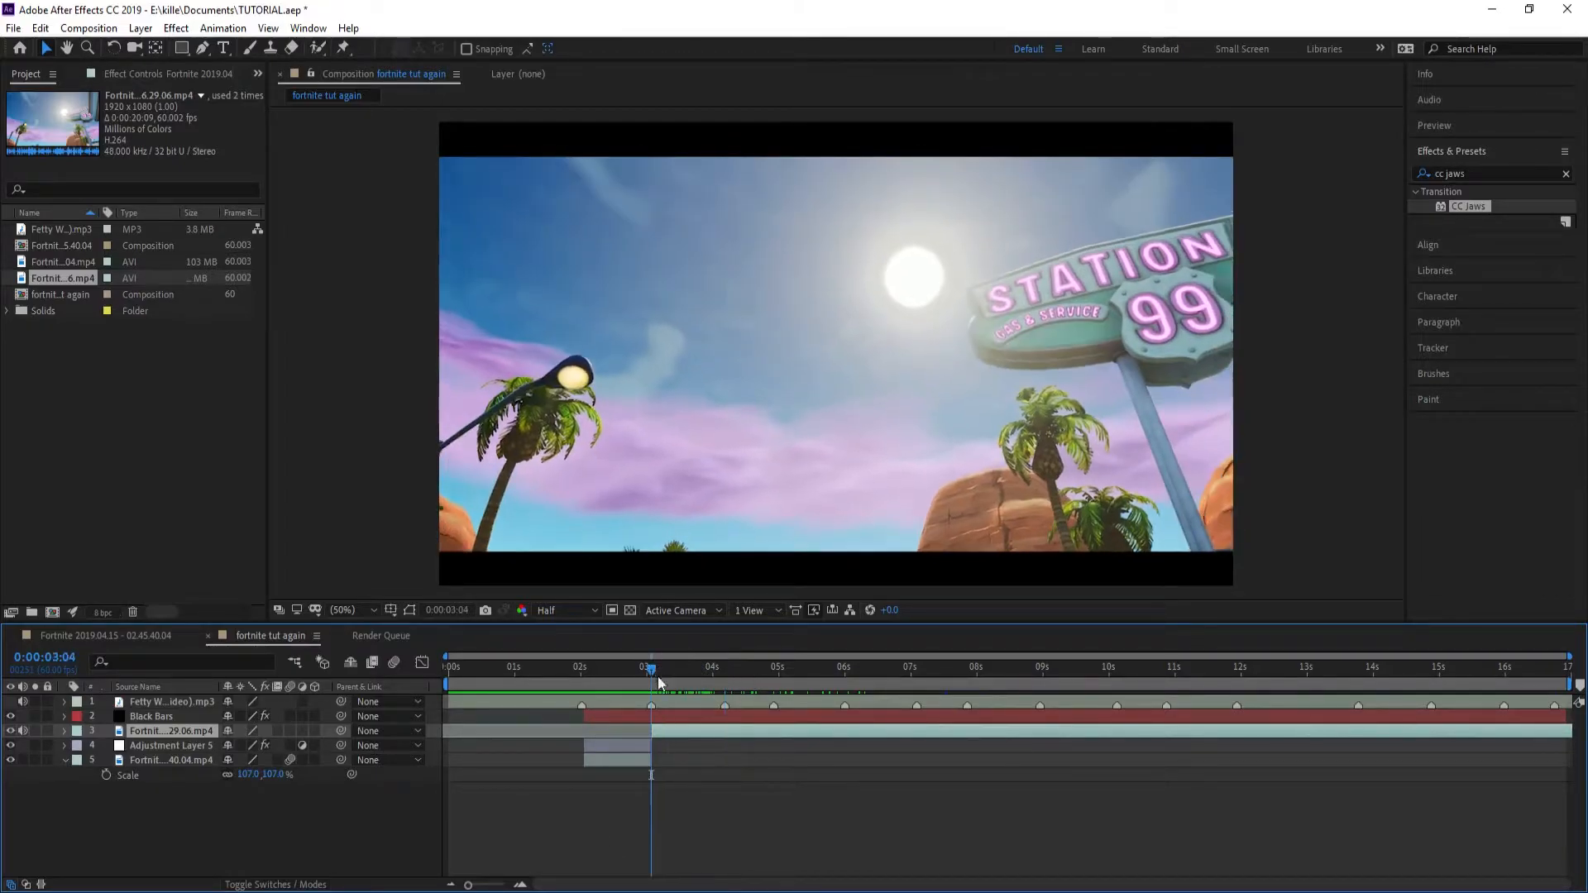
key(ctrl+alt+t)
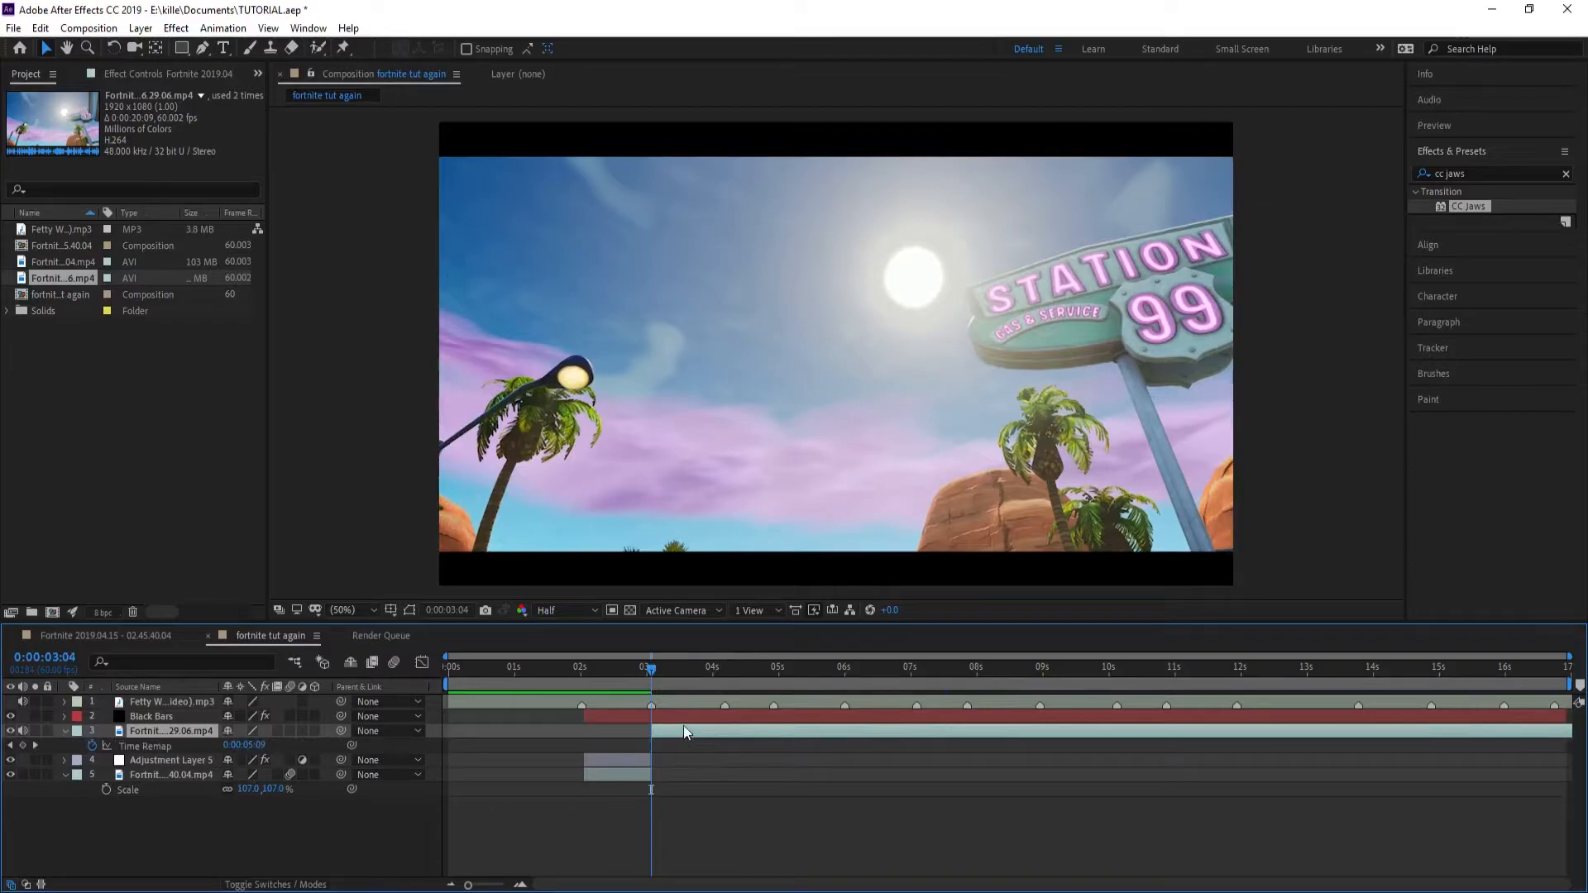
right_click(676, 724)
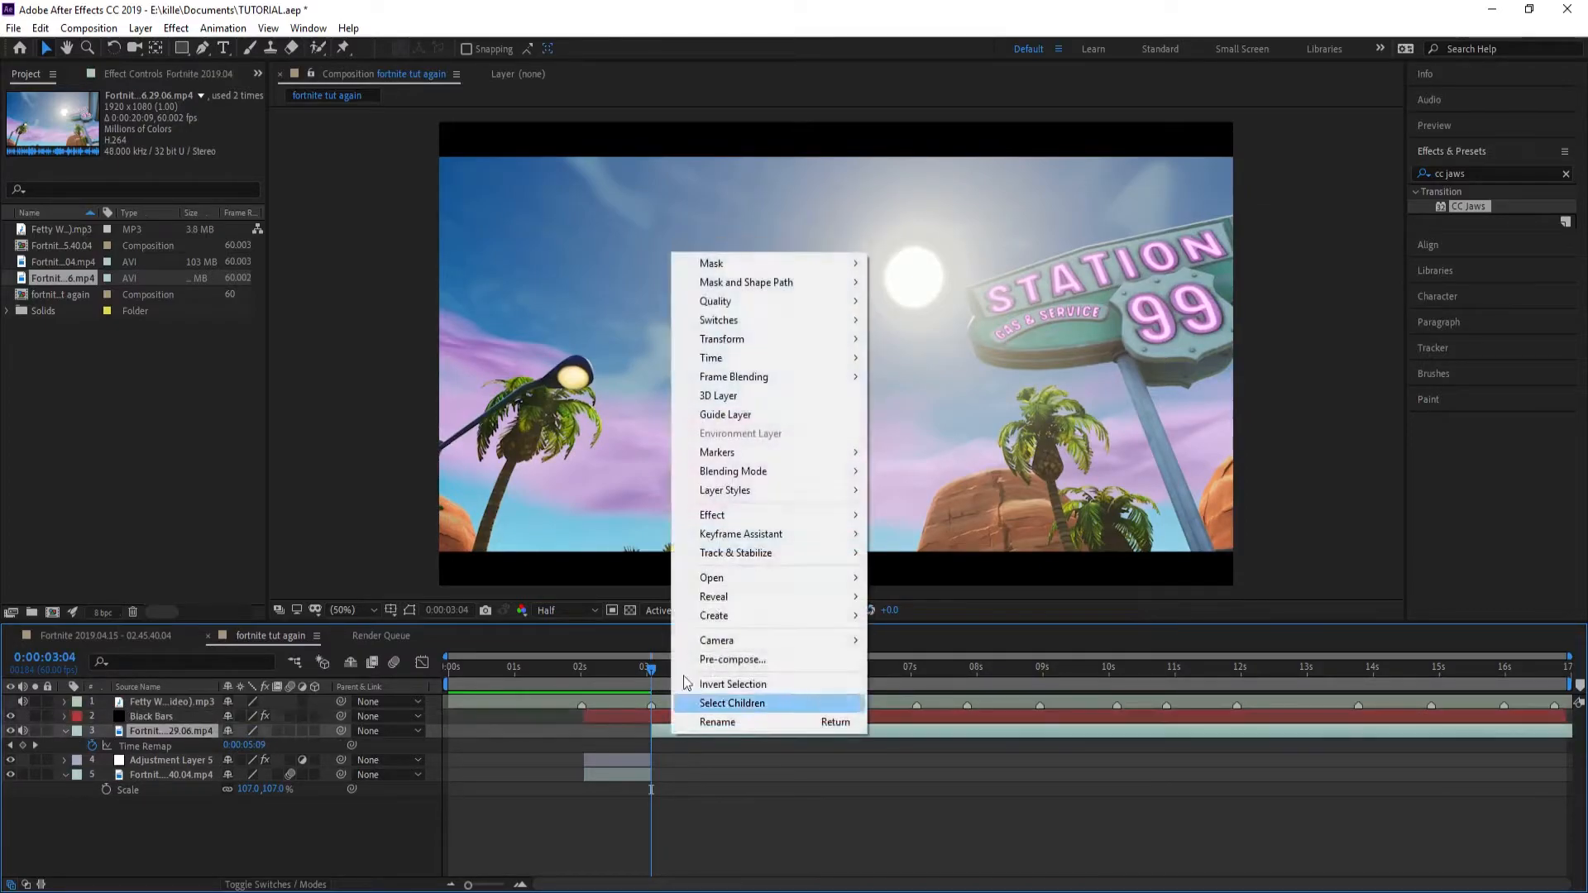
mouse_move(866, 365)
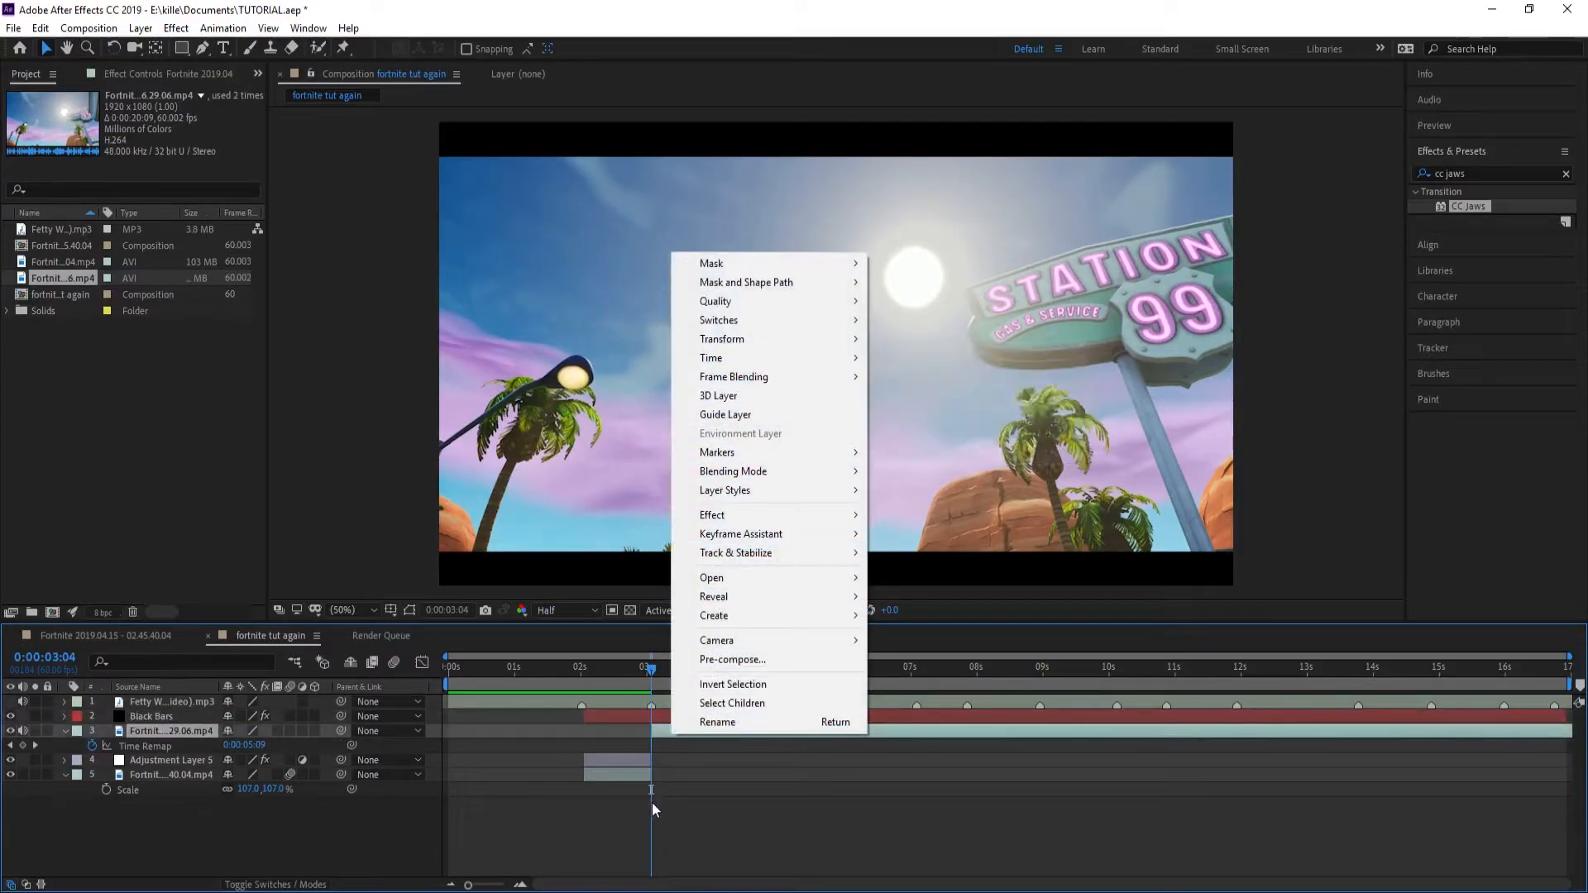
click(653, 808)
Step: Add a Time Remap keyframe to the second gameplay clip at 0:00:03:04
click(699, 732)
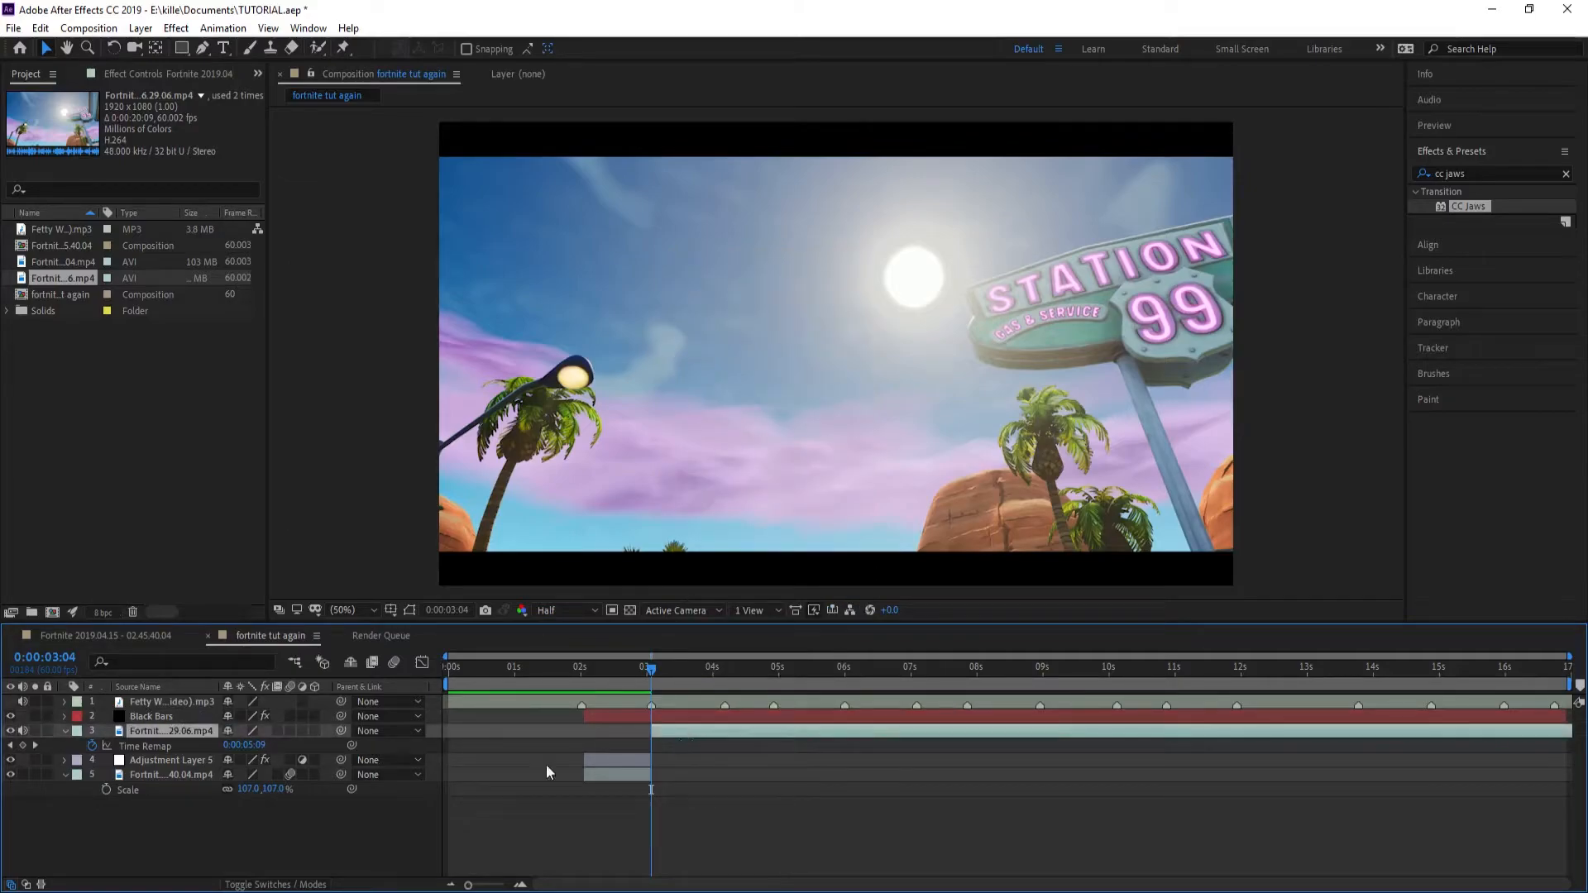
click(22, 745)
click(22, 731)
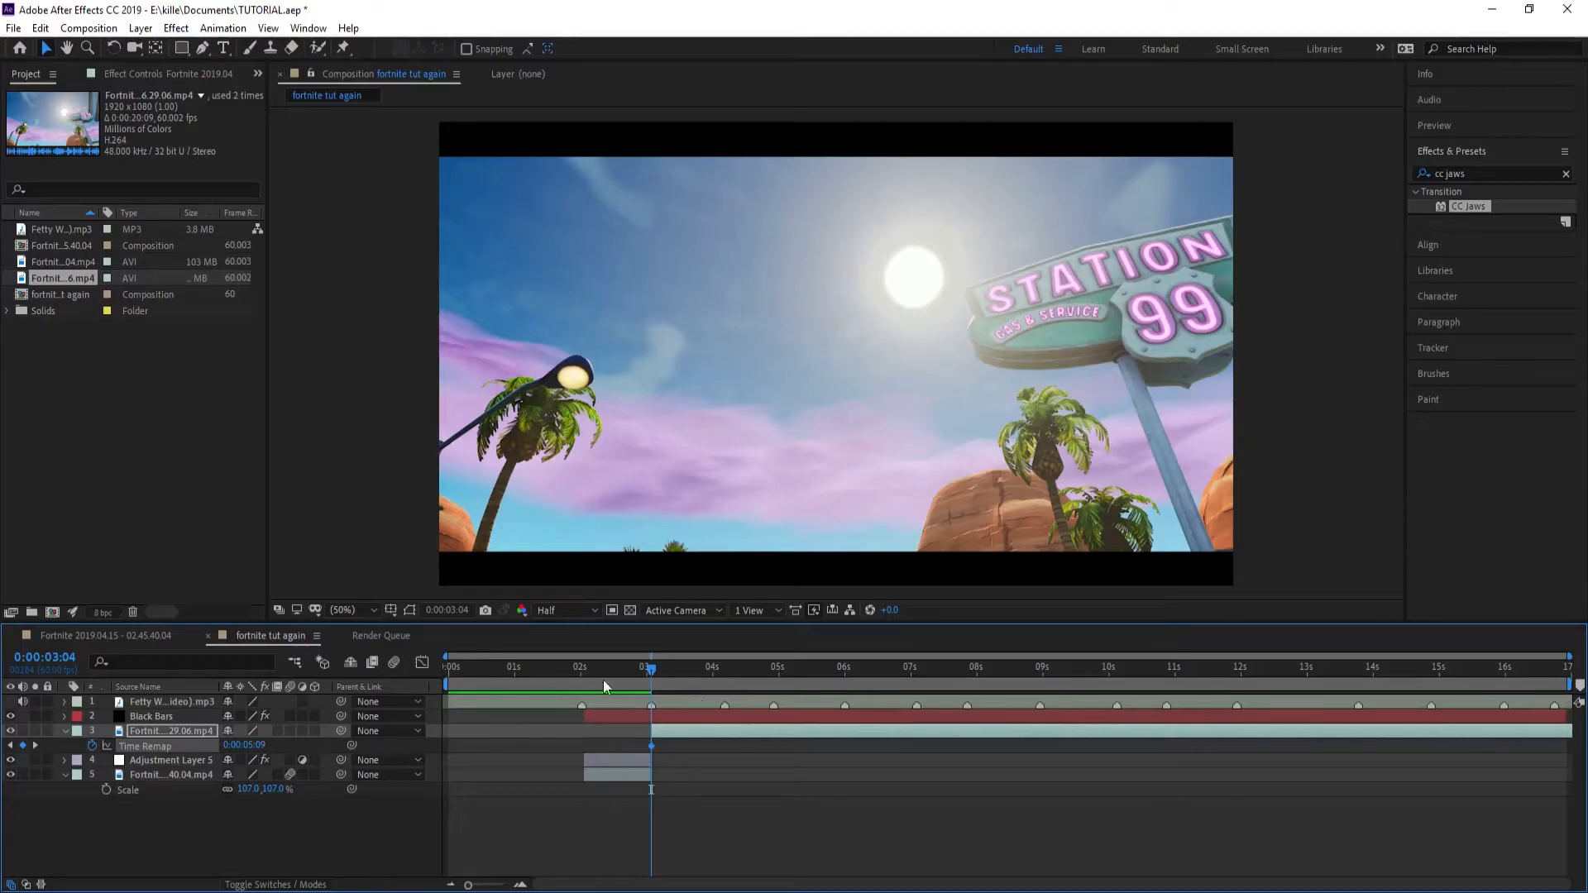
Step: Add a Time Remap keyframe at 0:00:16:26 and move it to the beat marker at 0:00:04:11
drag(650, 672, 1537, 727)
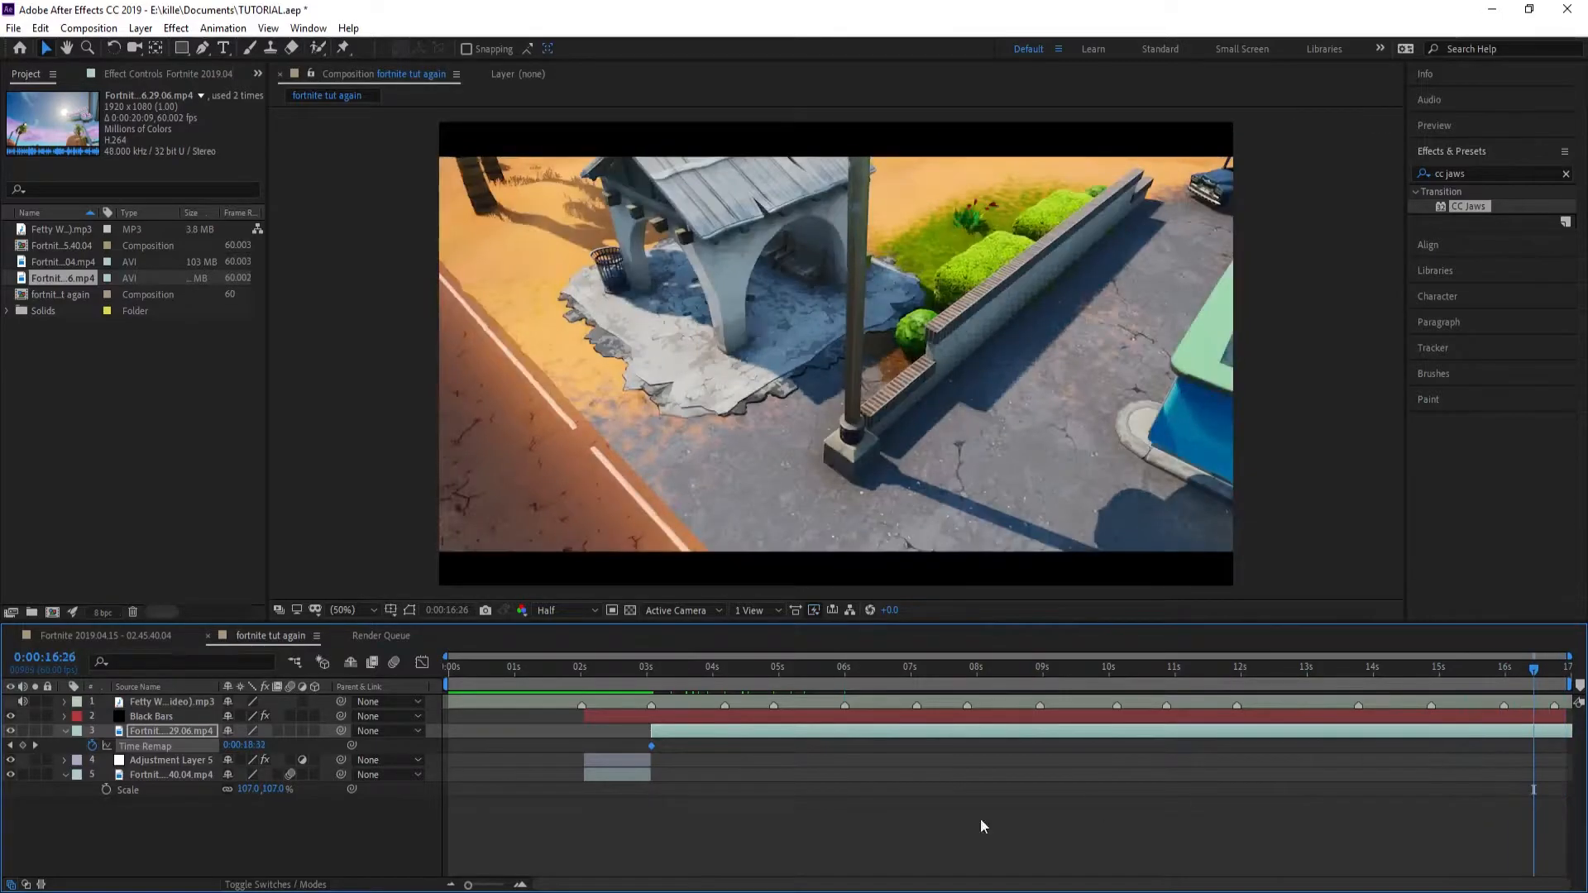
click(726, 679)
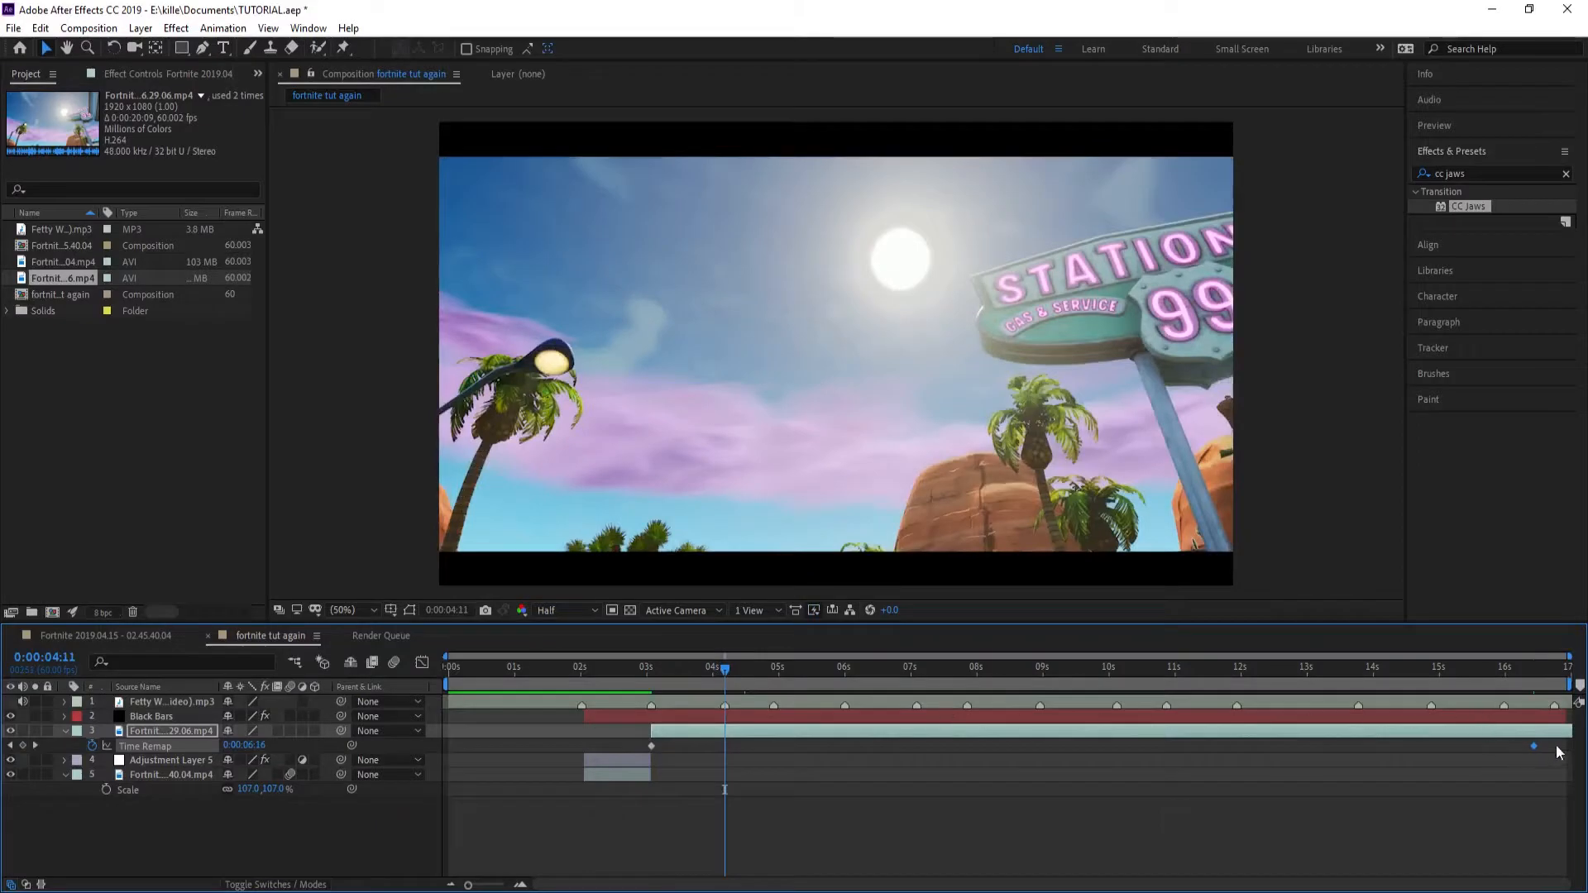
drag(1532, 746, 759, 774)
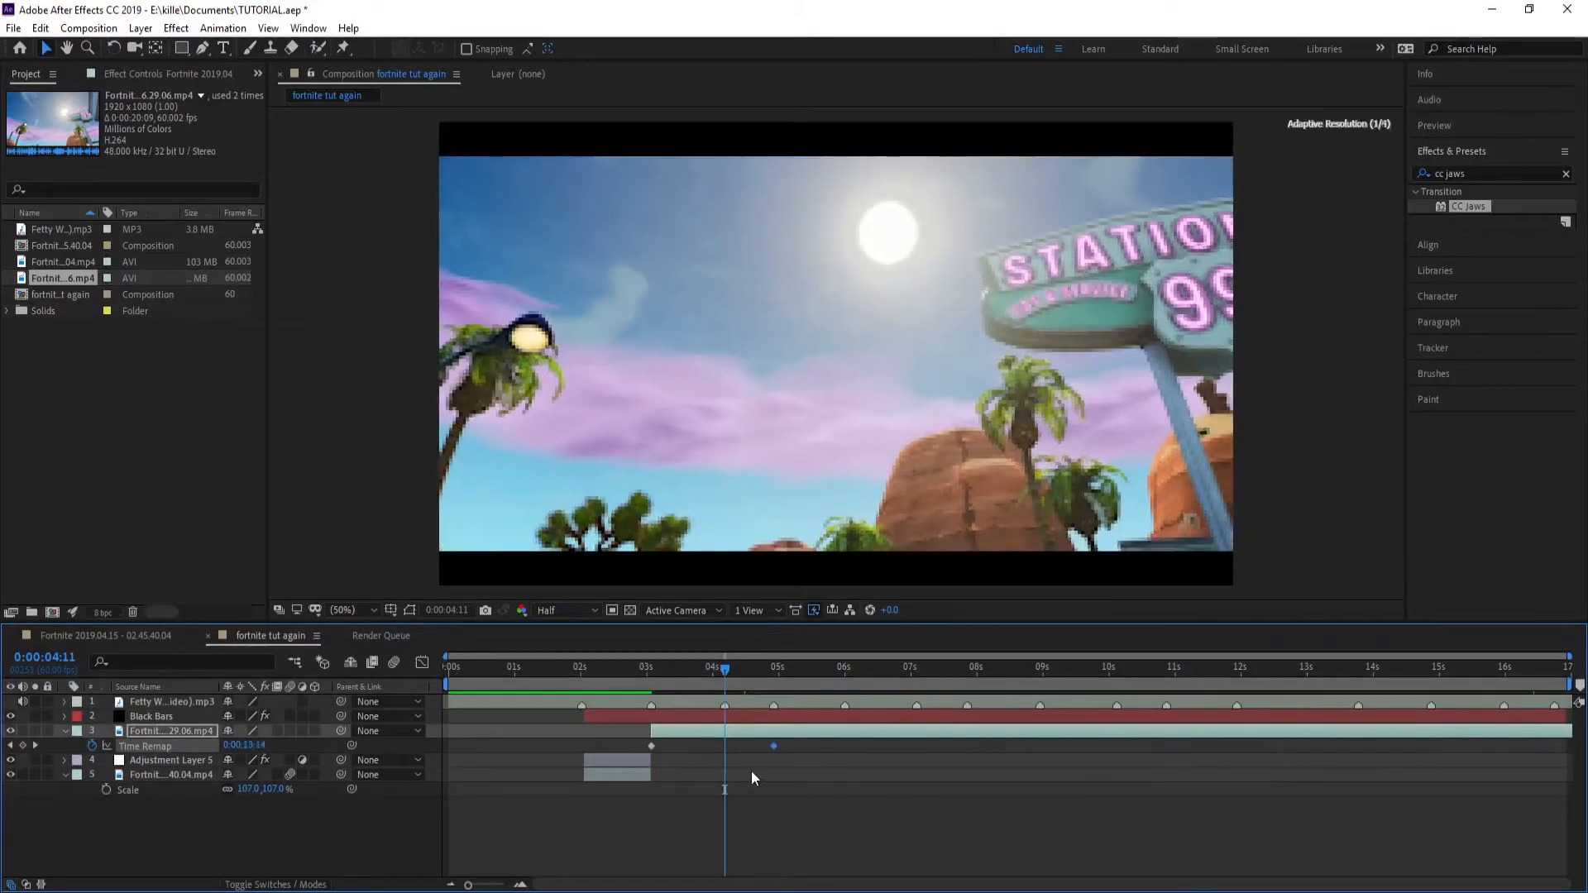
Step: Split the second clip at 0:00:04:11, delete the later part and preview the result from 0:00:02:57
key(ctrl+shift+d)
key(Delete)
drag(662, 682, 639, 685)
key(space)
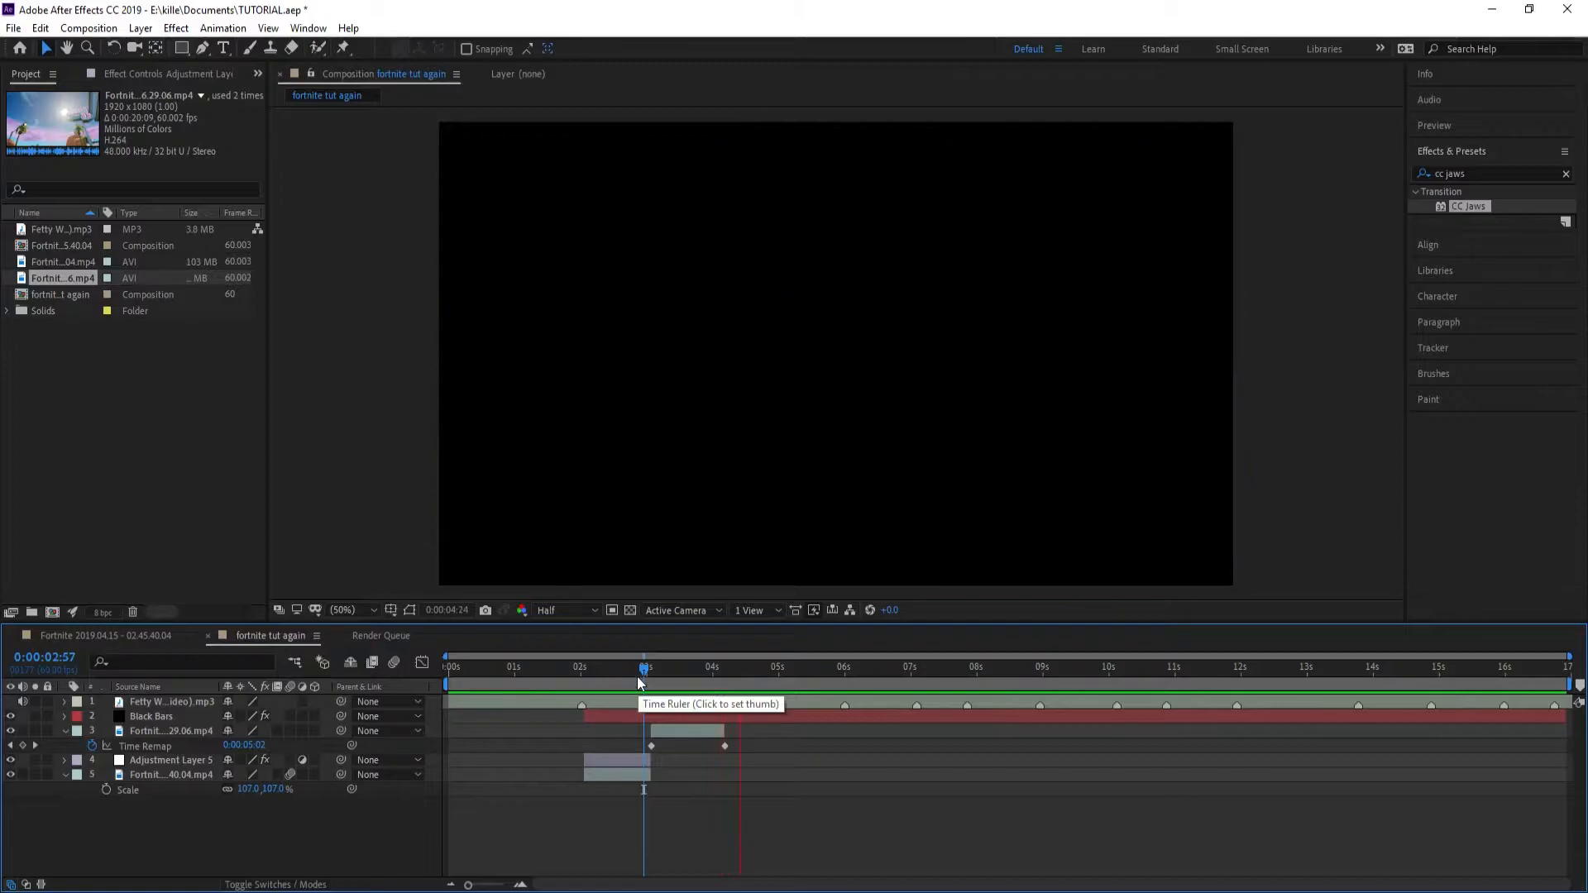
Step: Apply Easy Ease to both Time Remap keyframes of the second clip and display their curve in the Graph Editor
click(653, 674)
drag(783, 745, 594, 752)
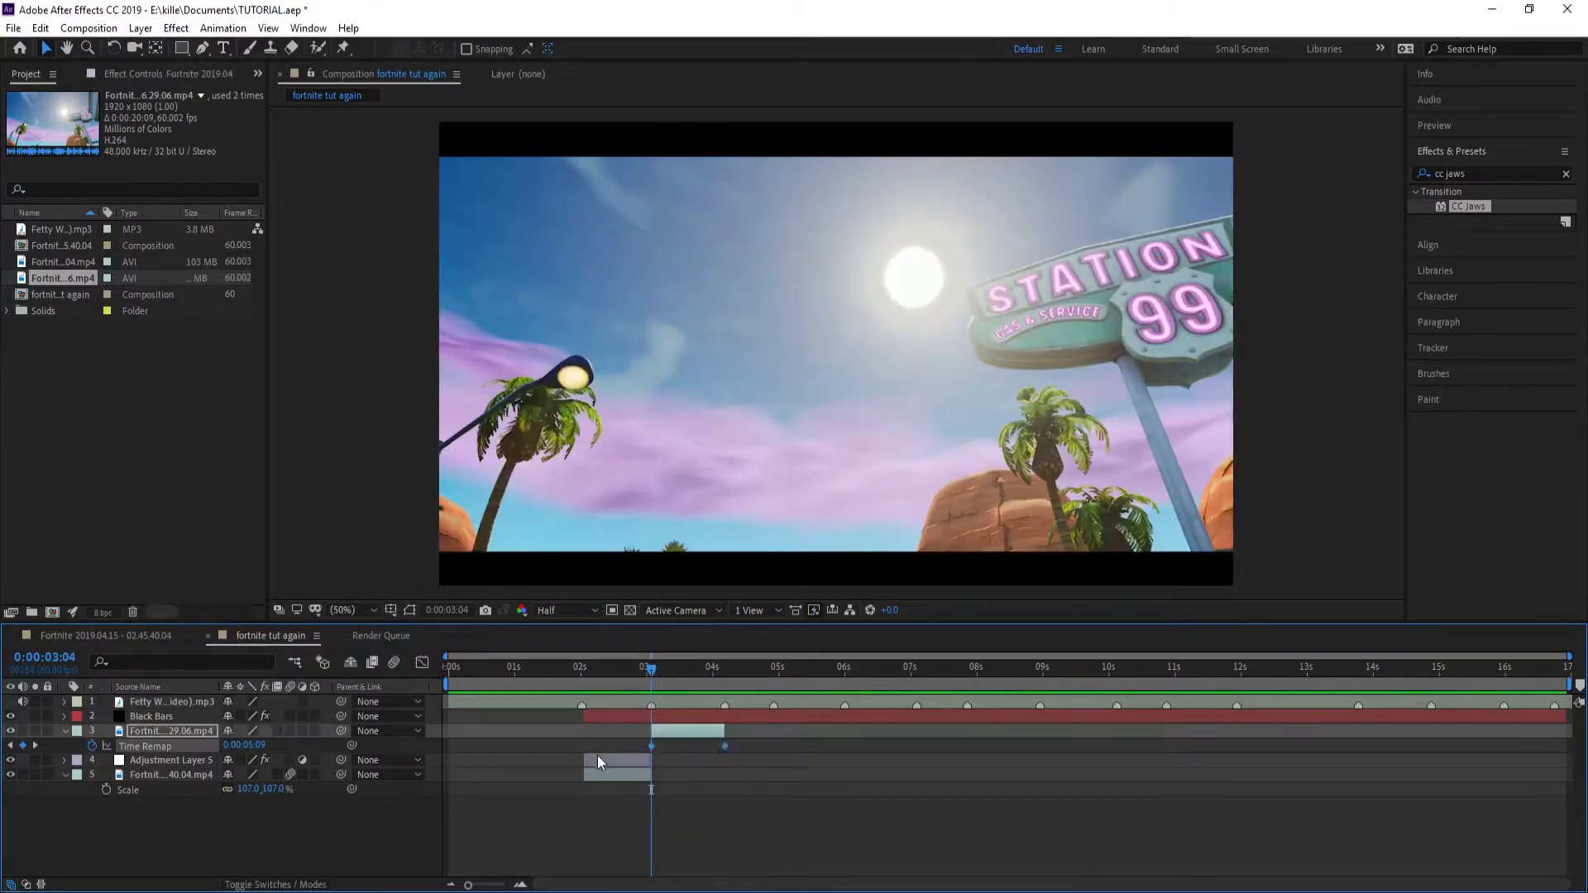
key(F9)
click(422, 662)
click(588, 731)
click(724, 718)
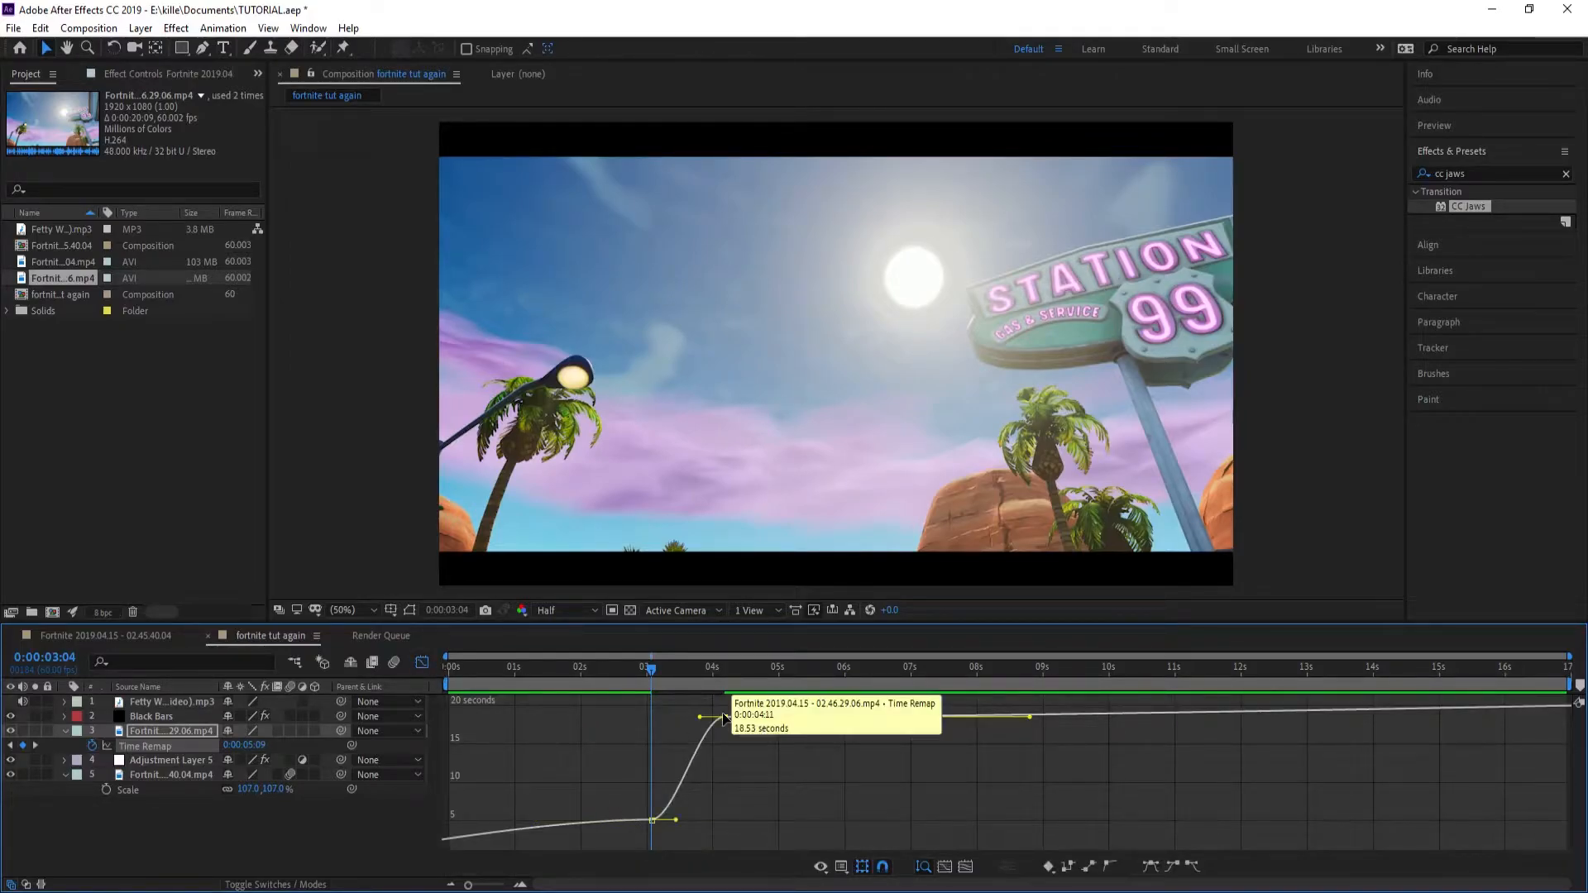
click(520, 884)
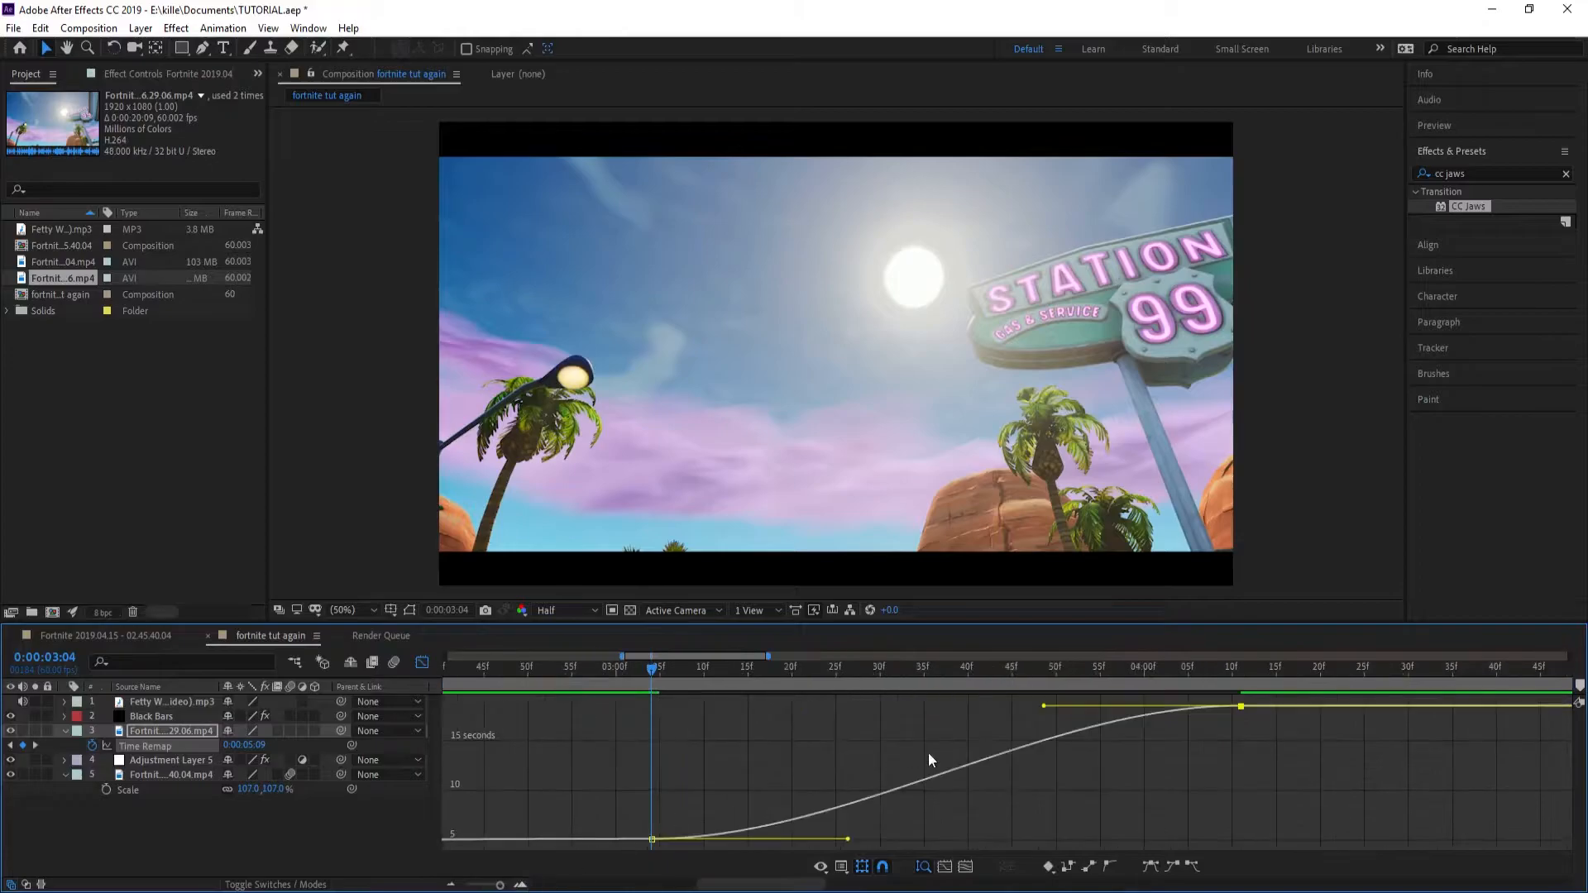
Step: Reshape the second clip's Time Remap curve to be steep at both keyframes and flatter in the middle, and preview it from 0:00:02:36
click(450, 884)
drag(744, 711, 853, 797)
drag(693, 829, 578, 741)
click(641, 682)
click(584, 681)
key(space)
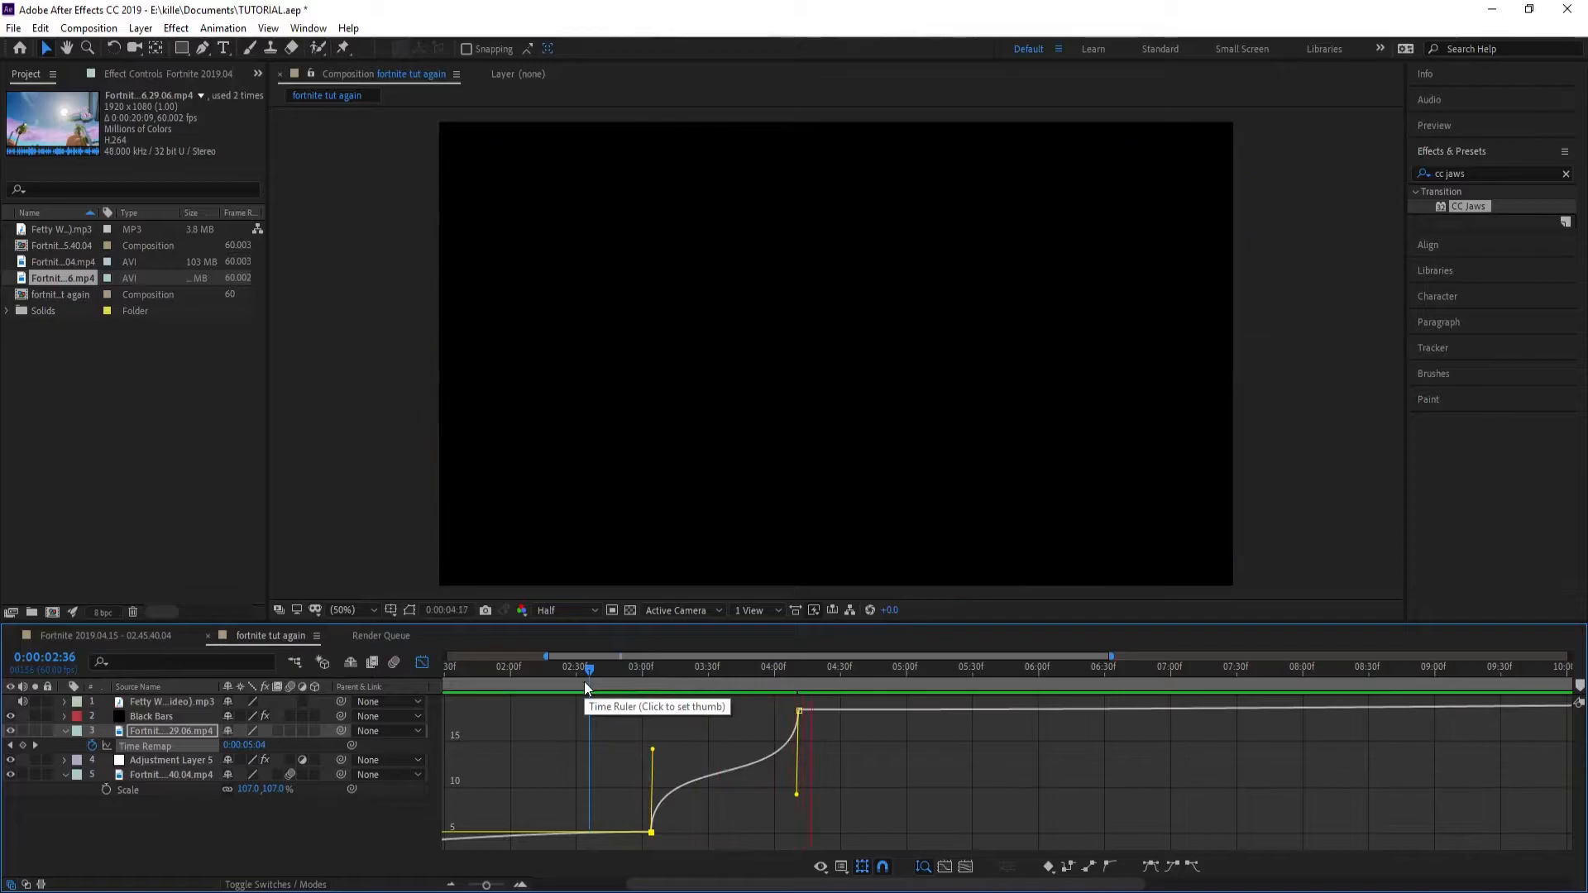
Step: Preview from 0:00:02:34 and shift both Time Remap curve handles slightly inward toward the middle of the second clip
click(584, 682)
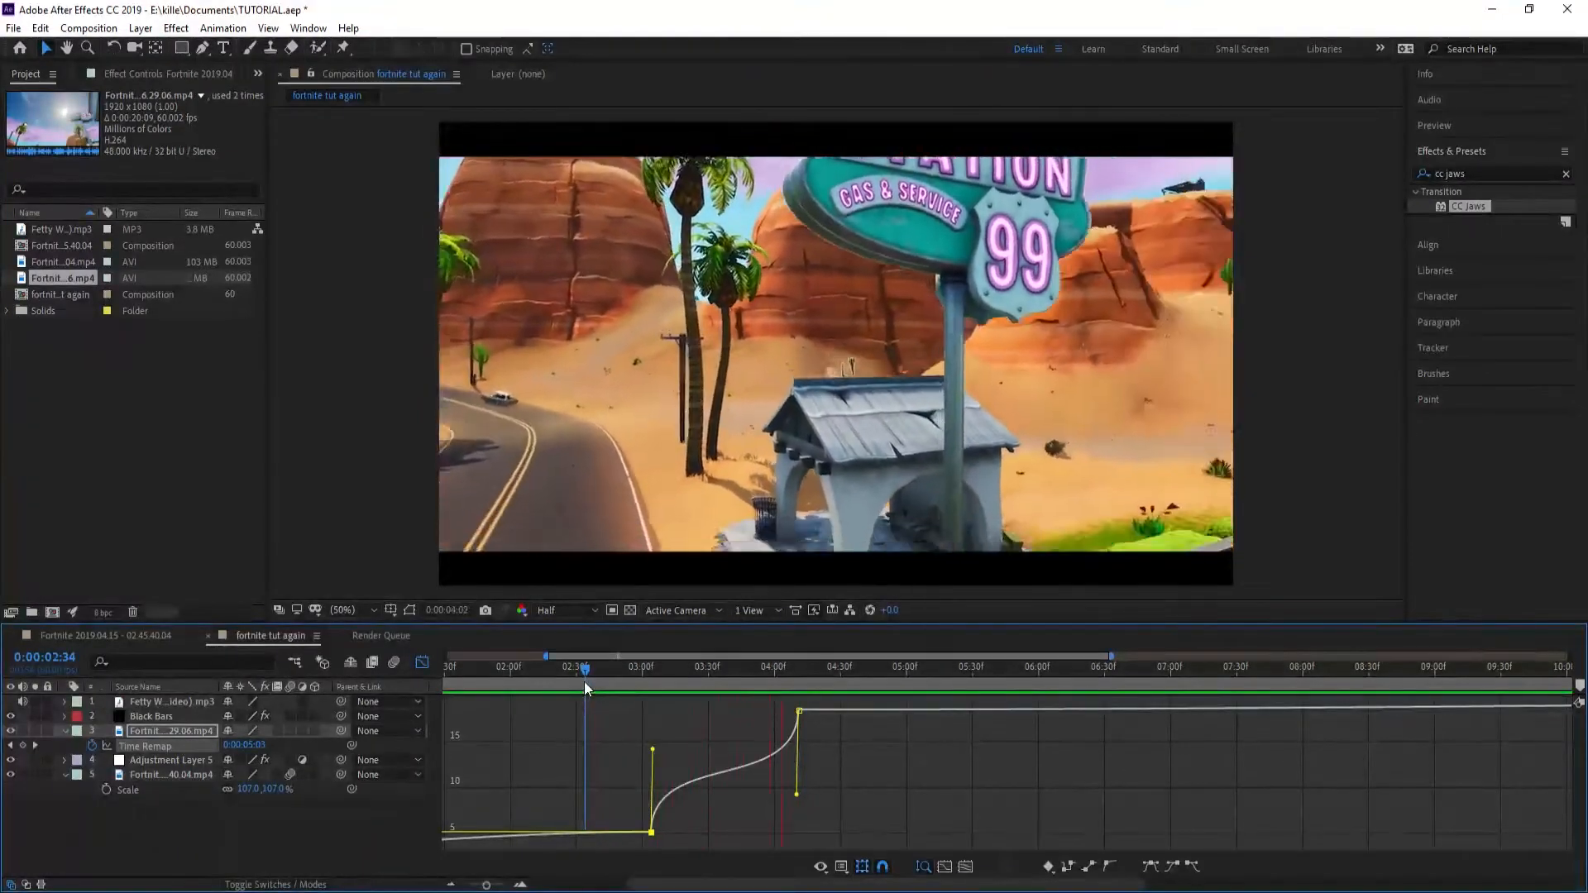
key(space)
drag(796, 796, 789, 797)
drag(653, 749, 659, 749)
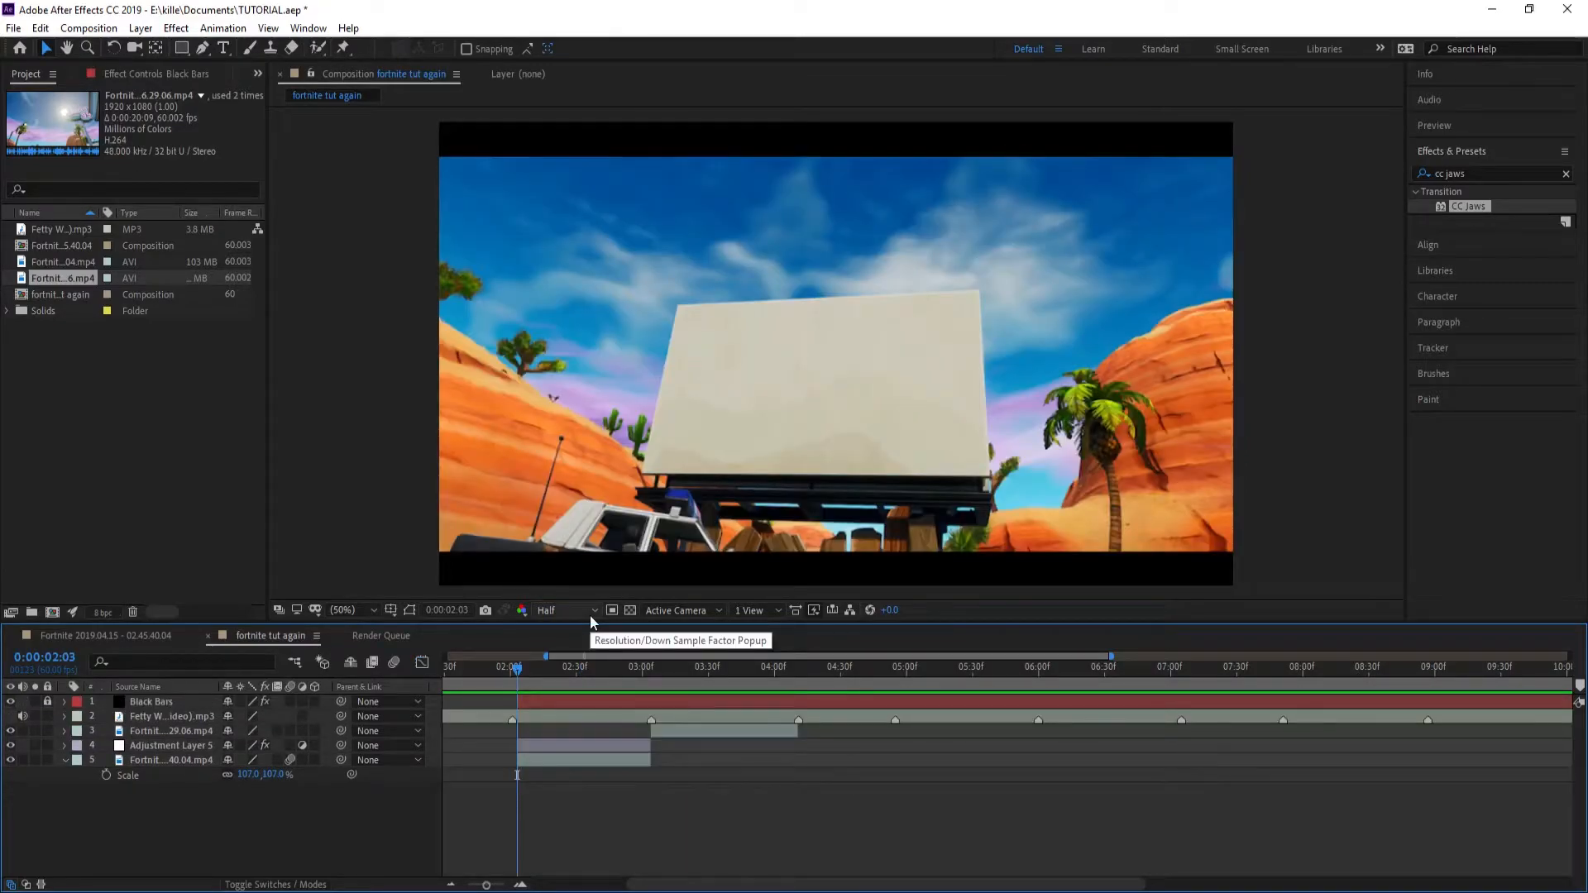
Step: Preview the edit from the start of the composition at 0:00:00:00
drag(513, 678, 447, 679)
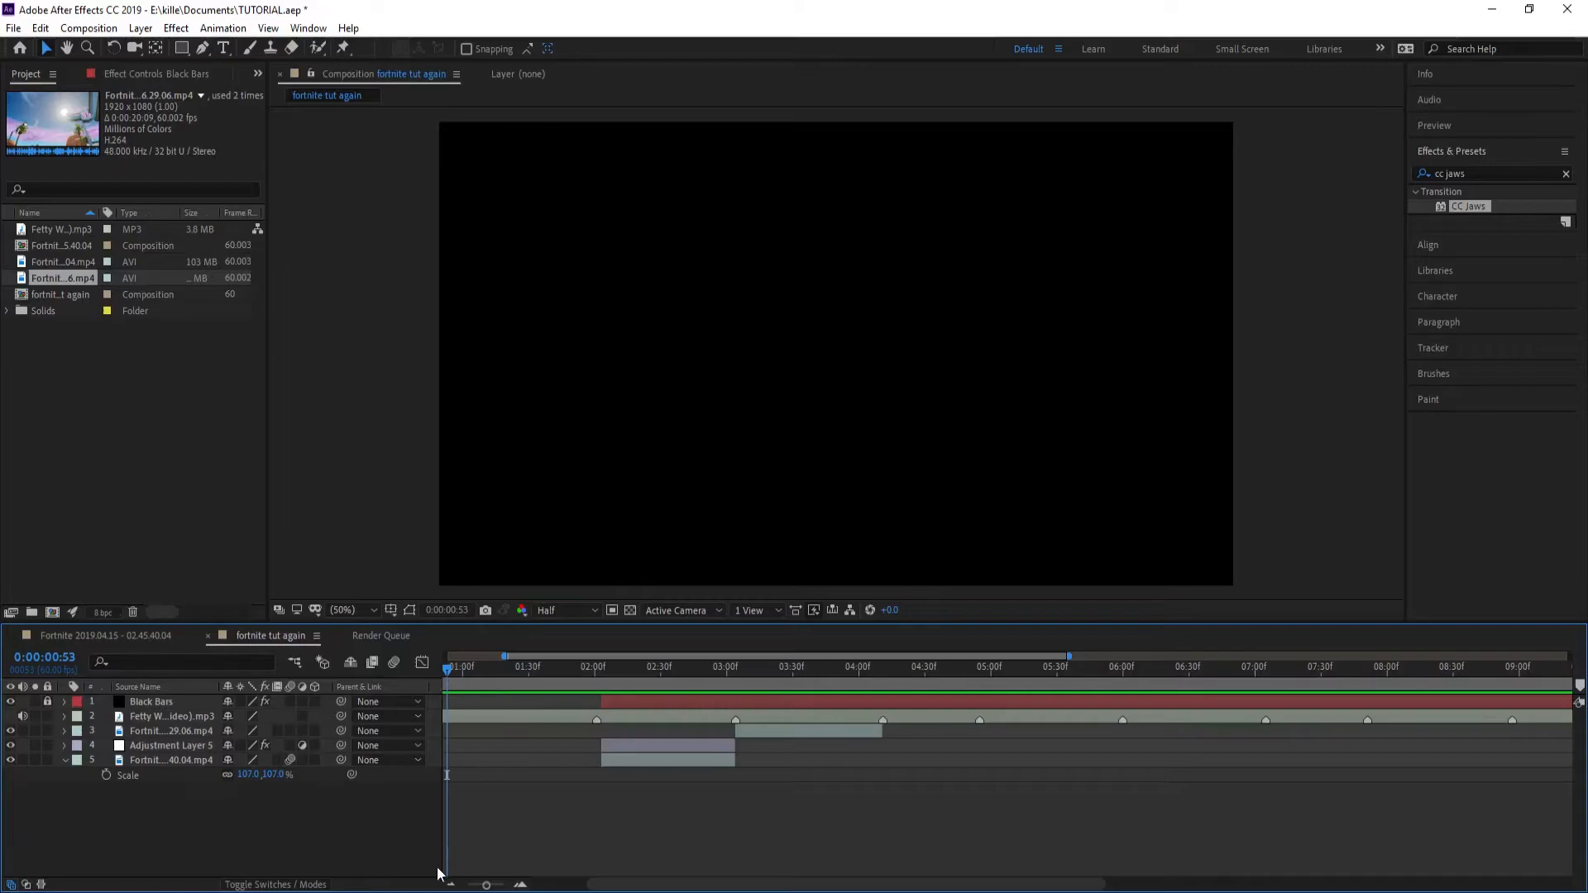
drag(483, 885, 468, 884)
click(446, 668)
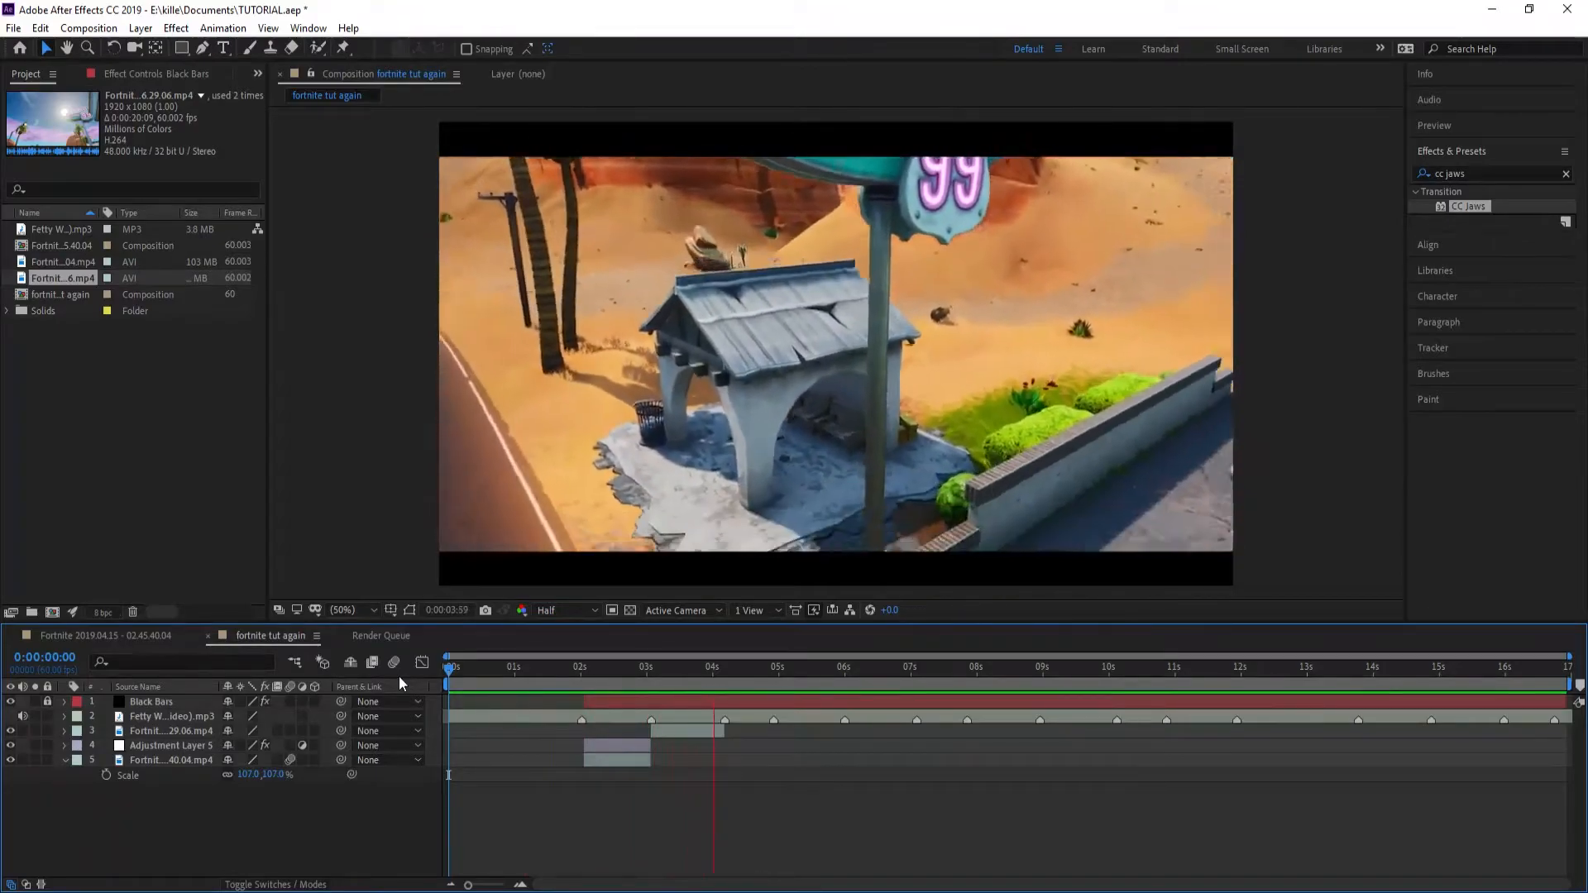
click(542, 667)
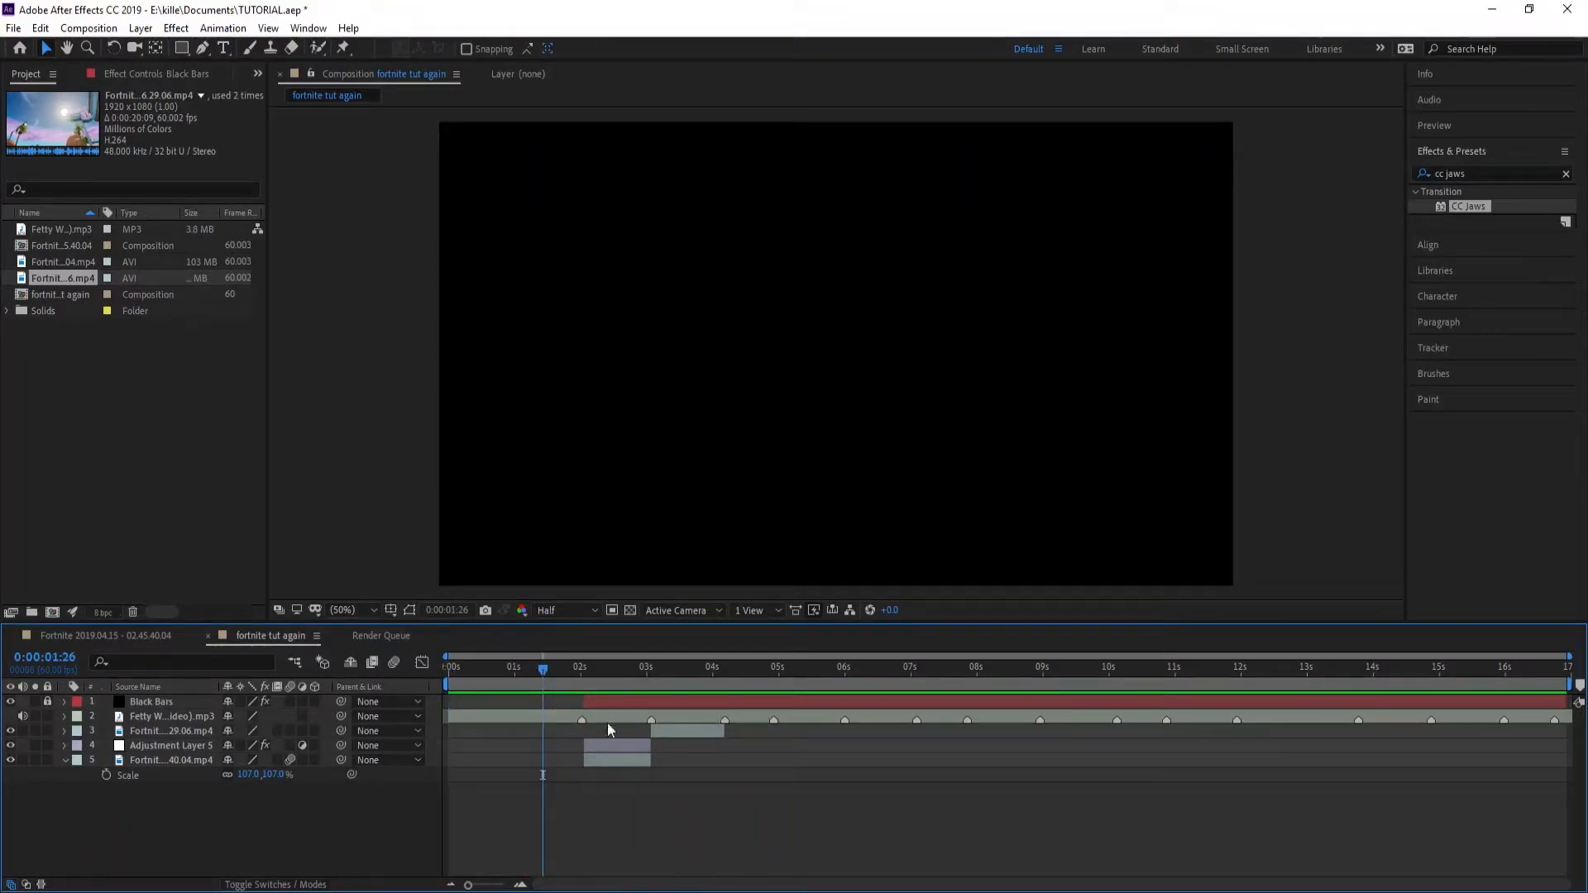
Step: Go to 0:00:03:03 and add a new adjustment layer to the composition
drag(608, 690, 649, 698)
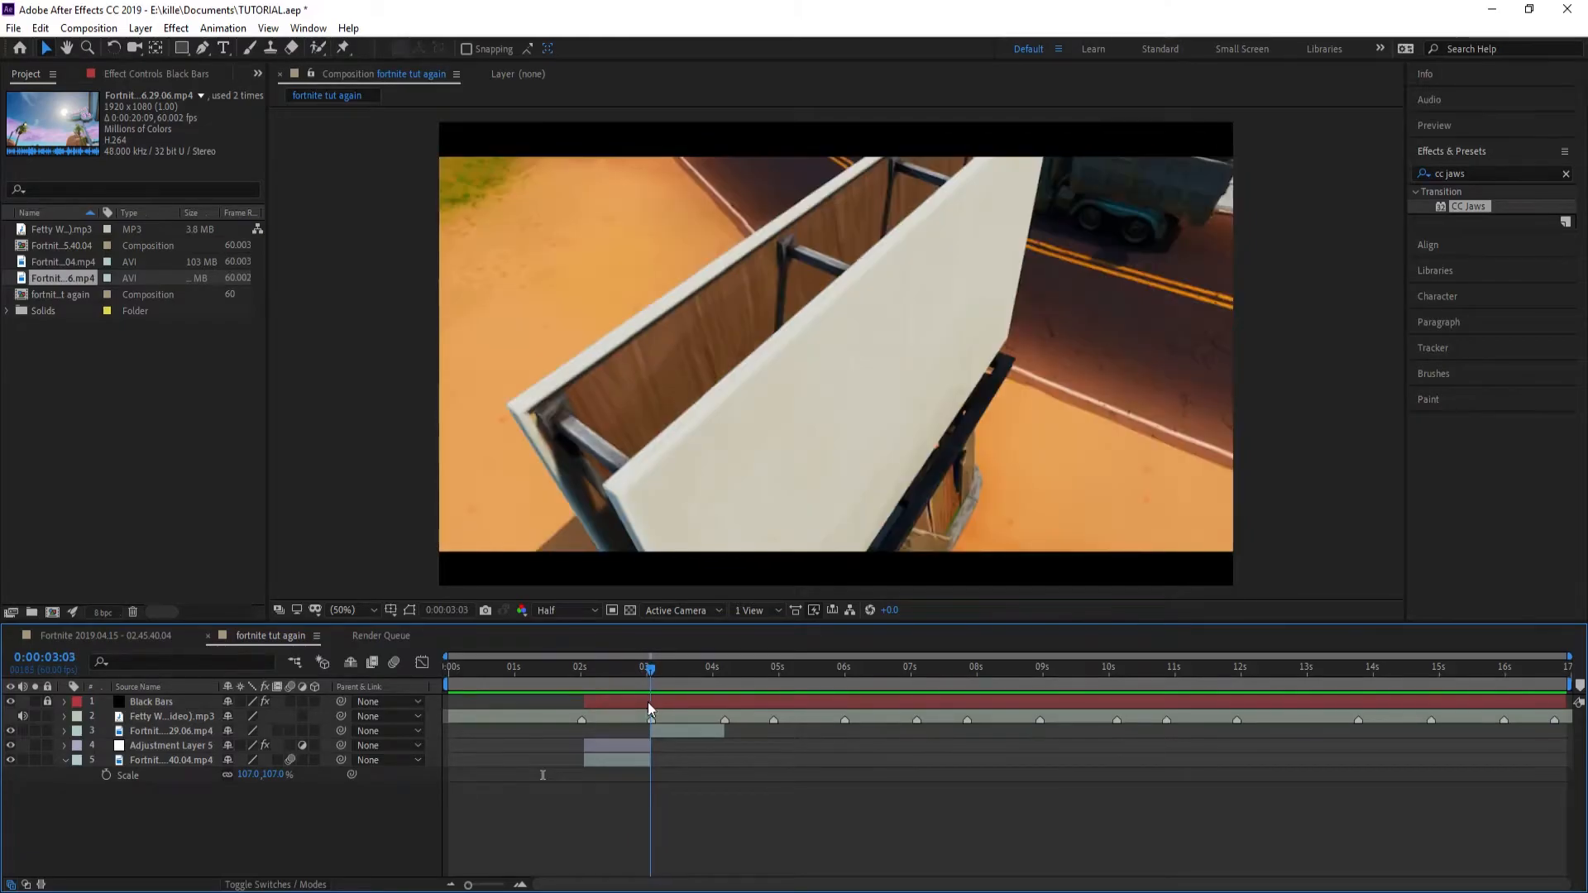
key(ctrl+alt+y)
right_click(320, 831)
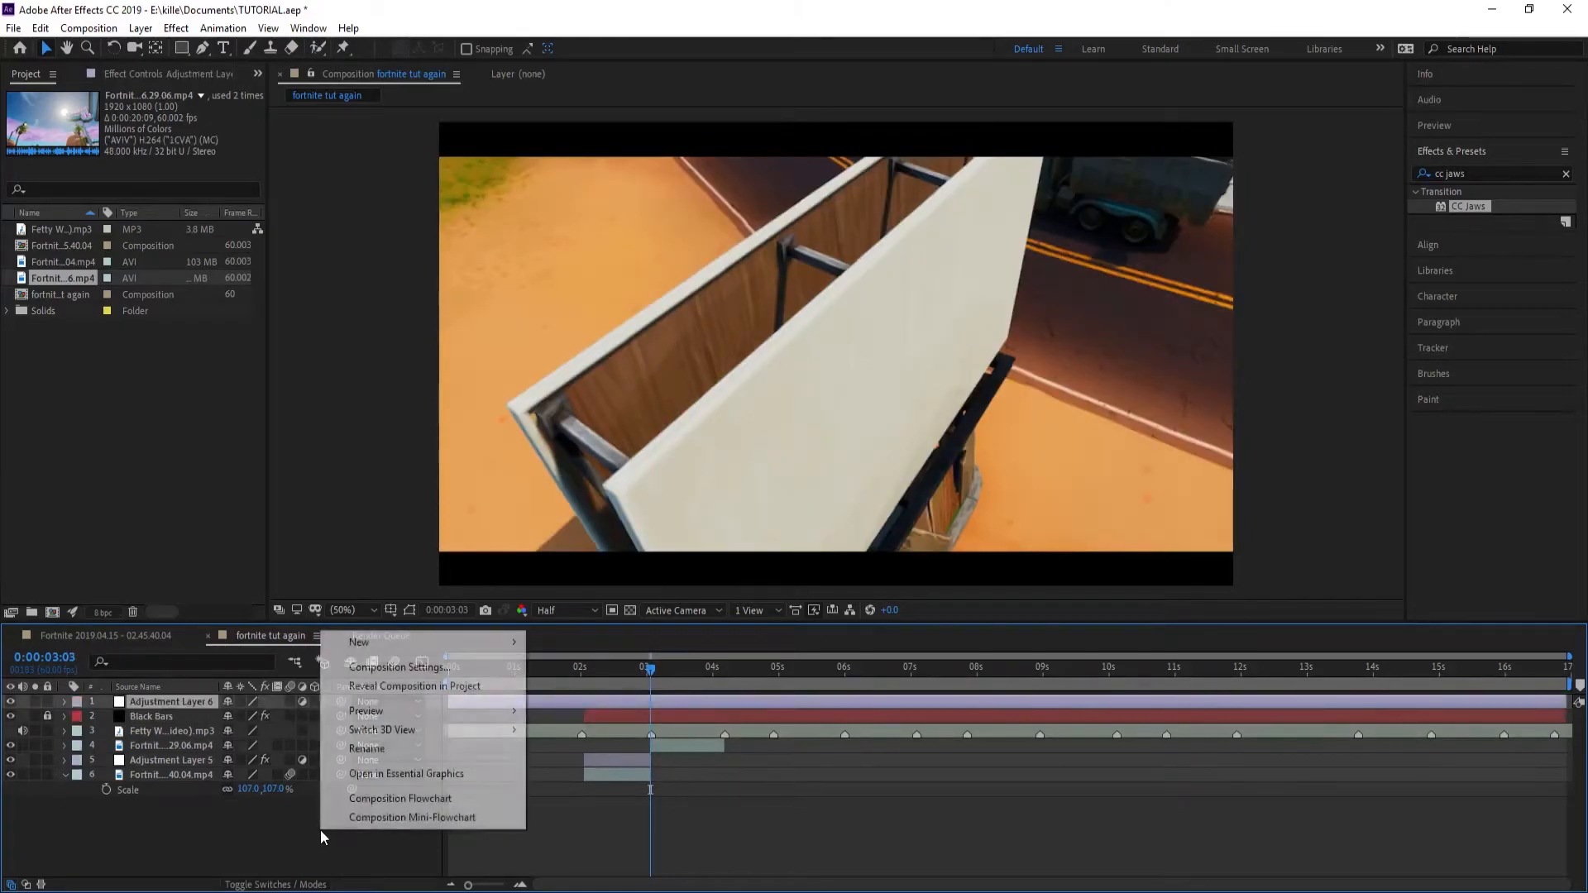
click(308, 836)
right_click(307, 836)
mouse_move(364, 649)
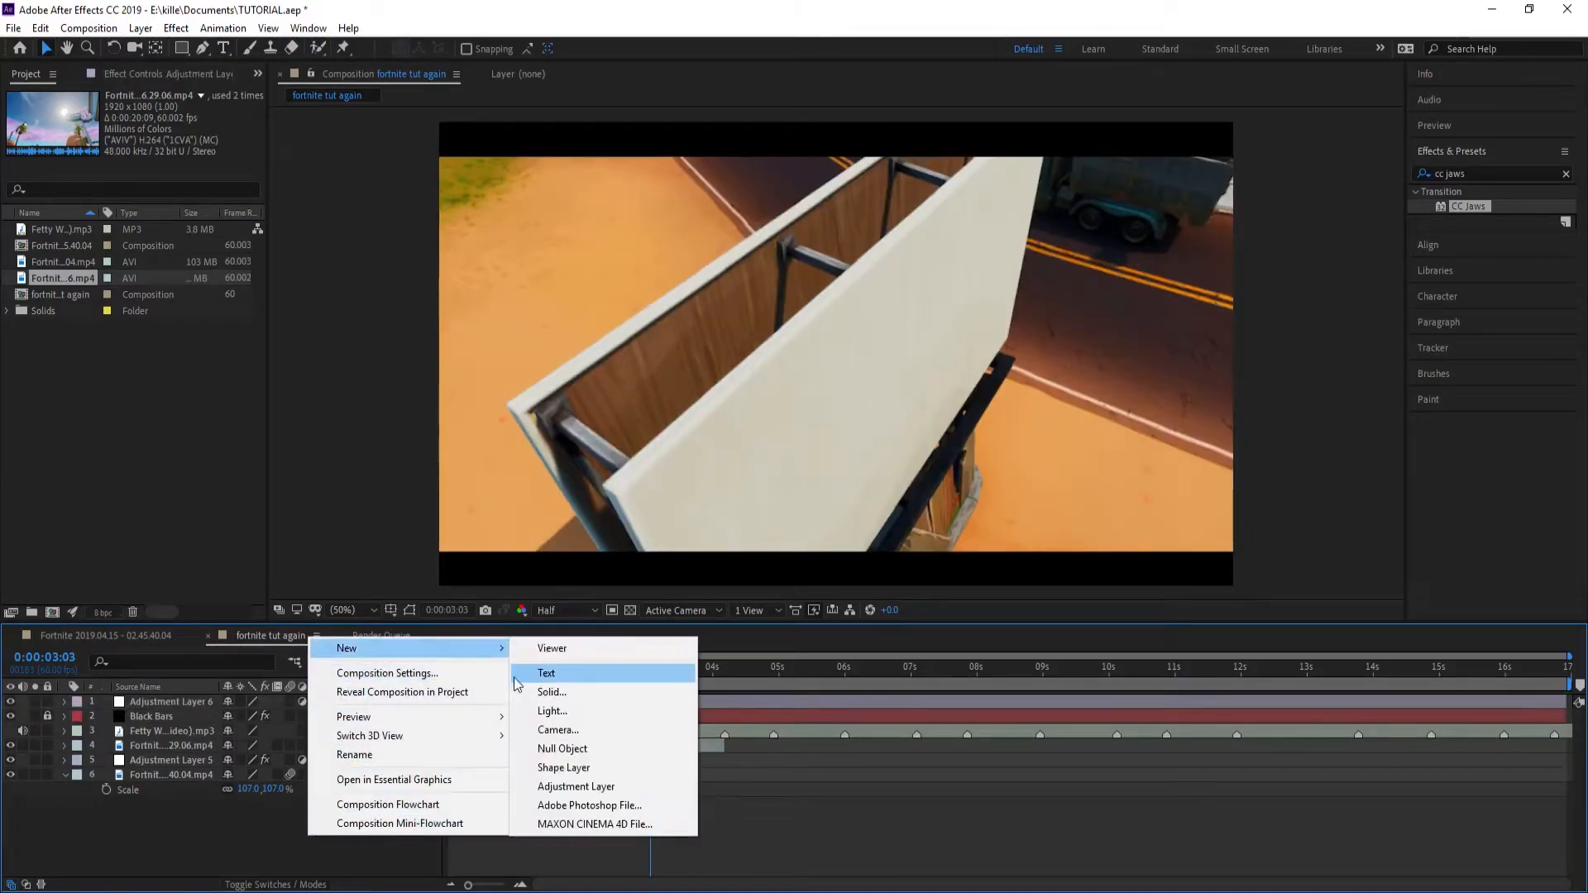
click(333, 849)
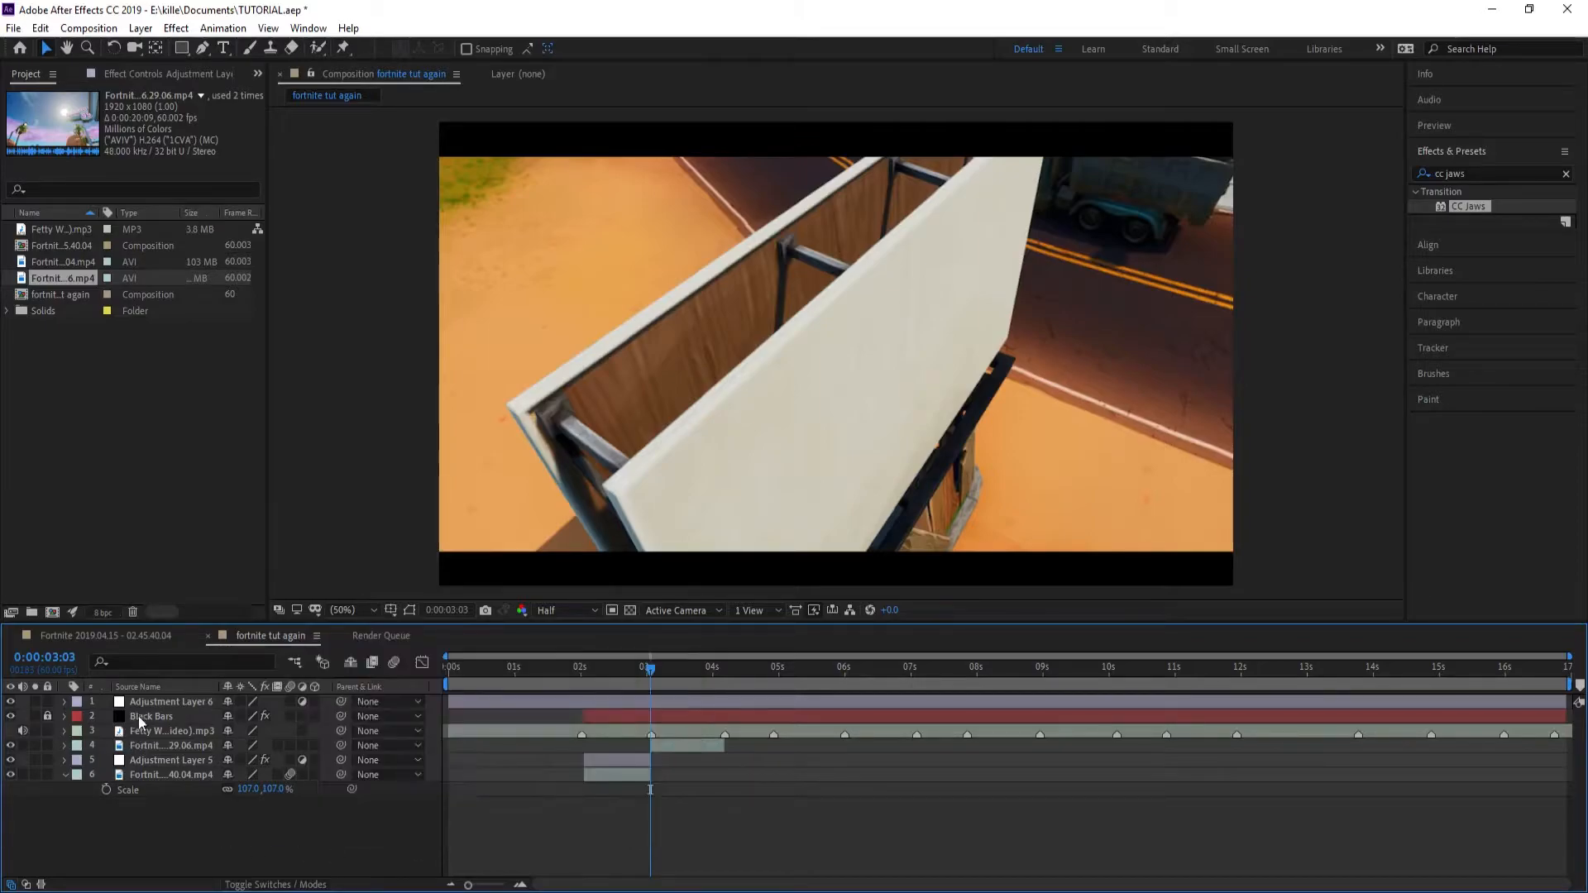
Step: Place the new adjustment layer directly above the second gameplay clip and trim it to that clip's span, ending at 0:00:04:11
drag(158, 702, 158, 740)
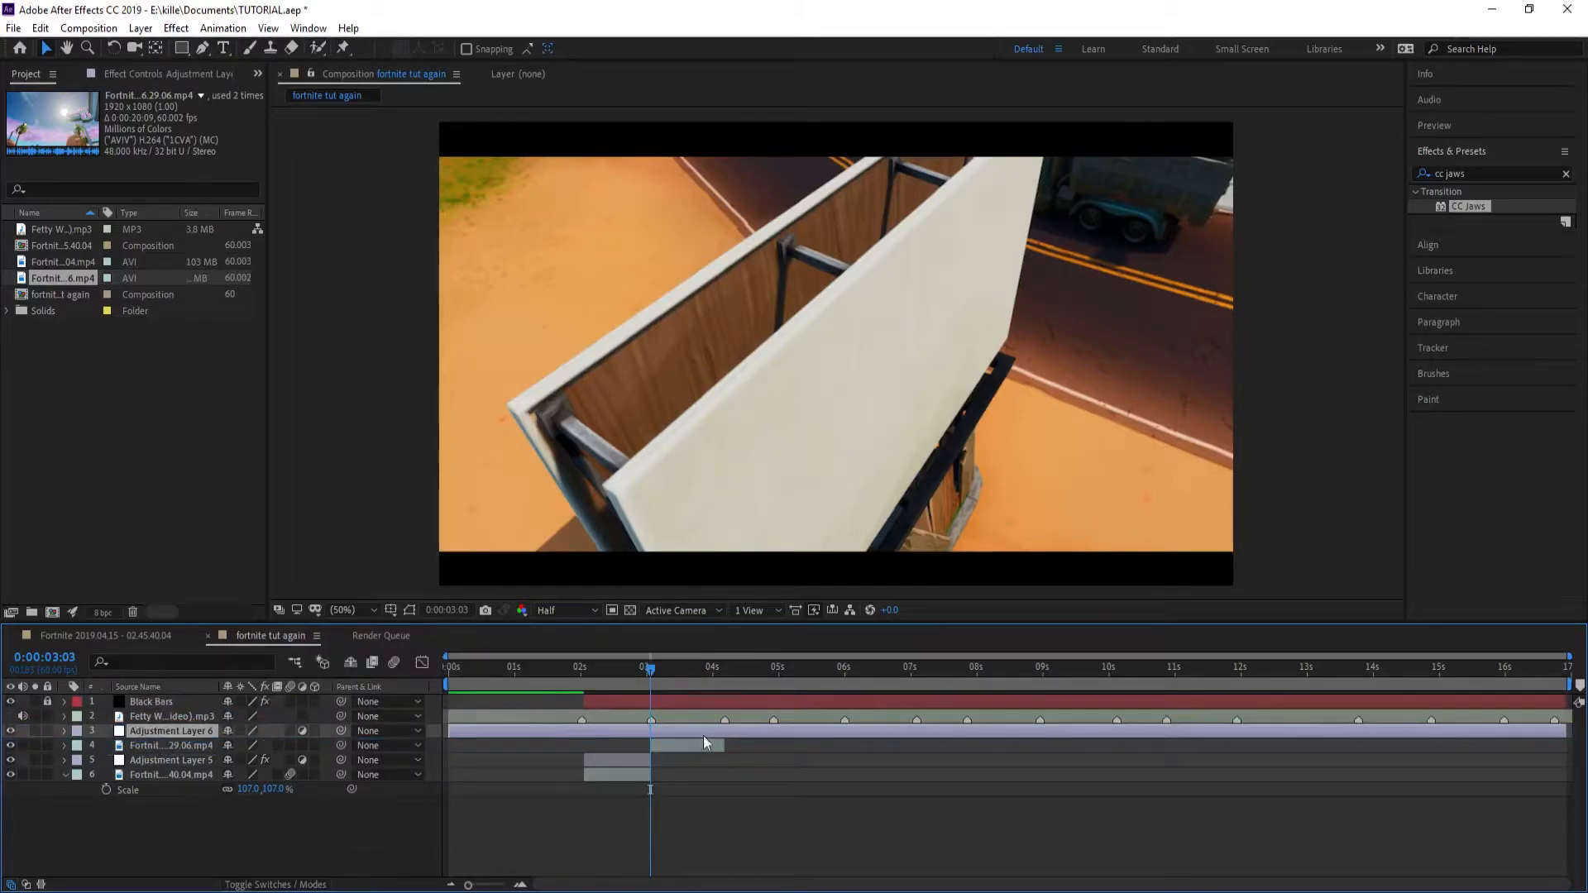
key(ctrl+shift+d)
click(727, 671)
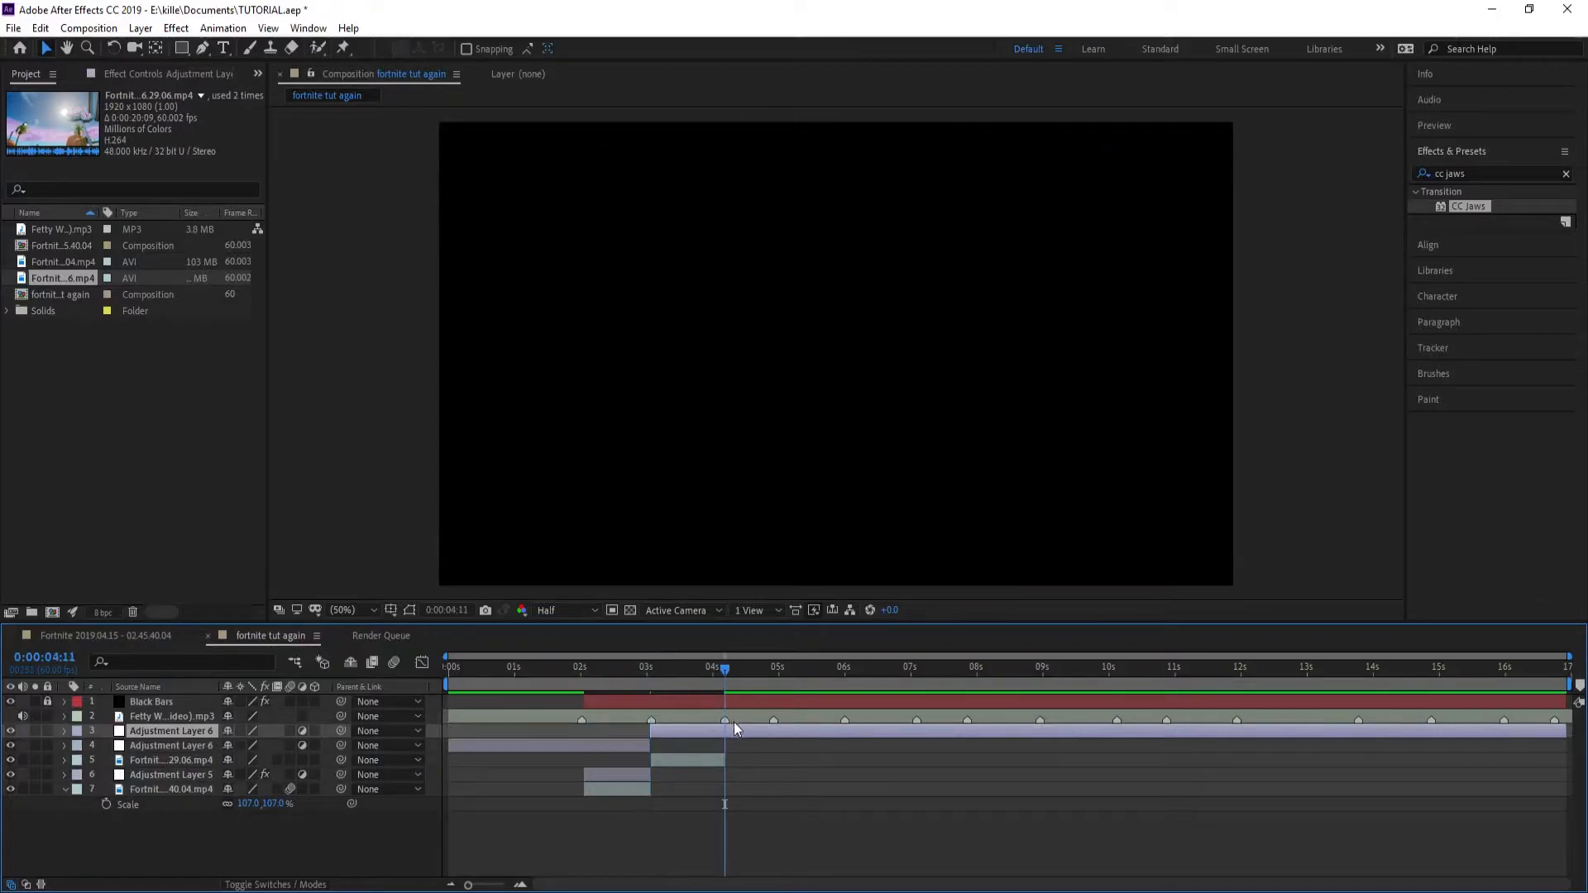
key(ctrl+shift+d)
key(Delete)
click(602, 746)
key(Delete)
Step: Go to 0:00:03:04 and apply the Transform effect to the adjustment layer above the second clip
drag(678, 671, 655, 698)
click(521, 884)
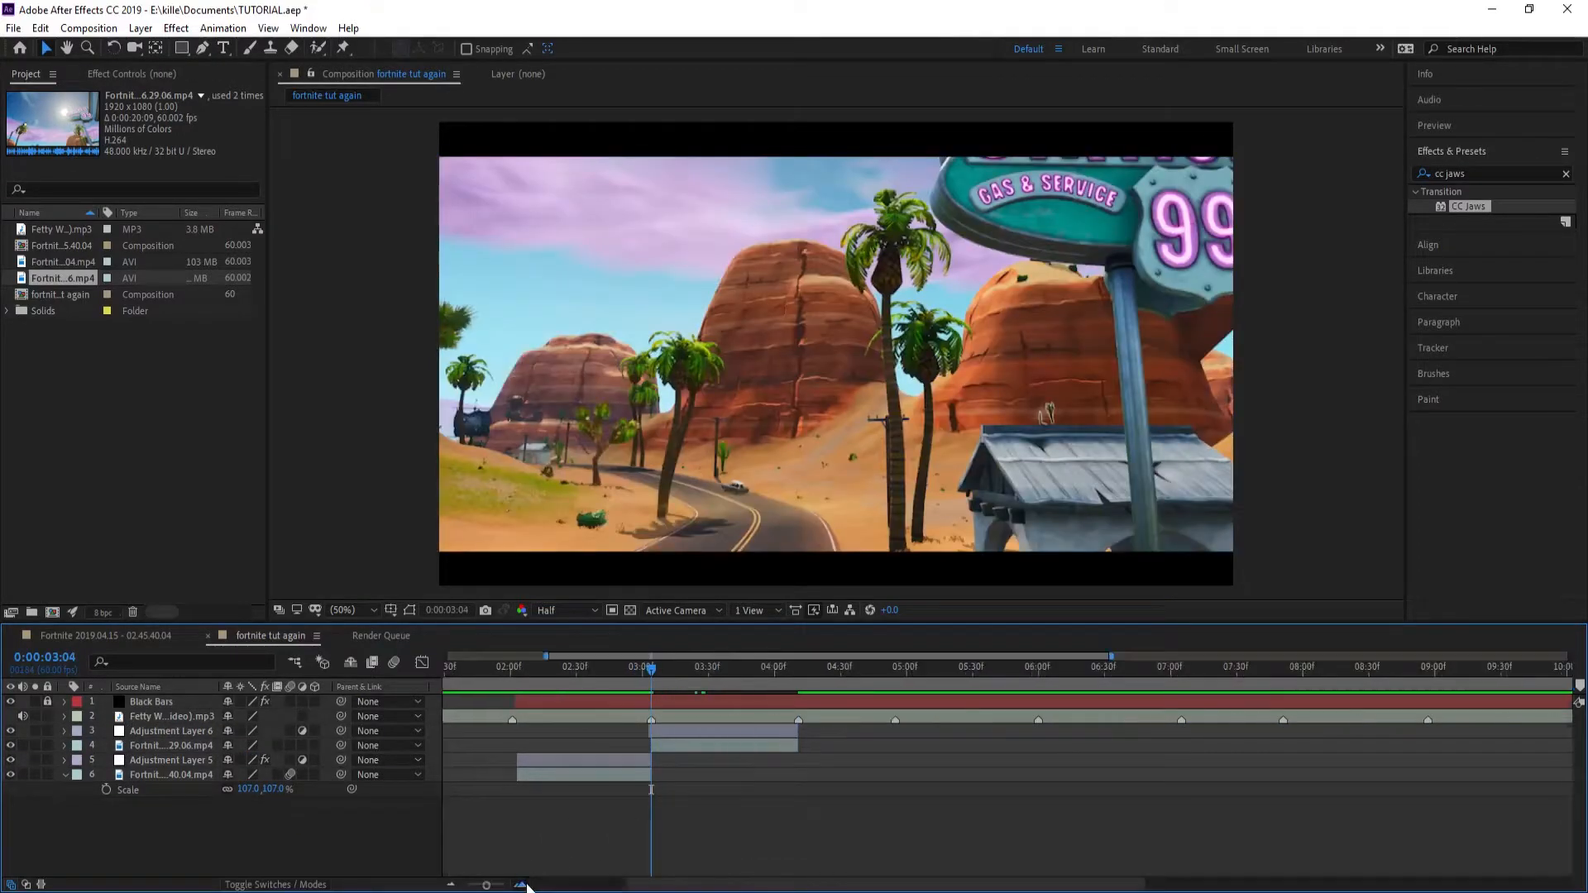
click(521, 884)
click(654, 735)
mouse_move(675, 657)
mouse_down()
mouse_move(659, 663)
mouse_move(678, 666)
mouse_up()
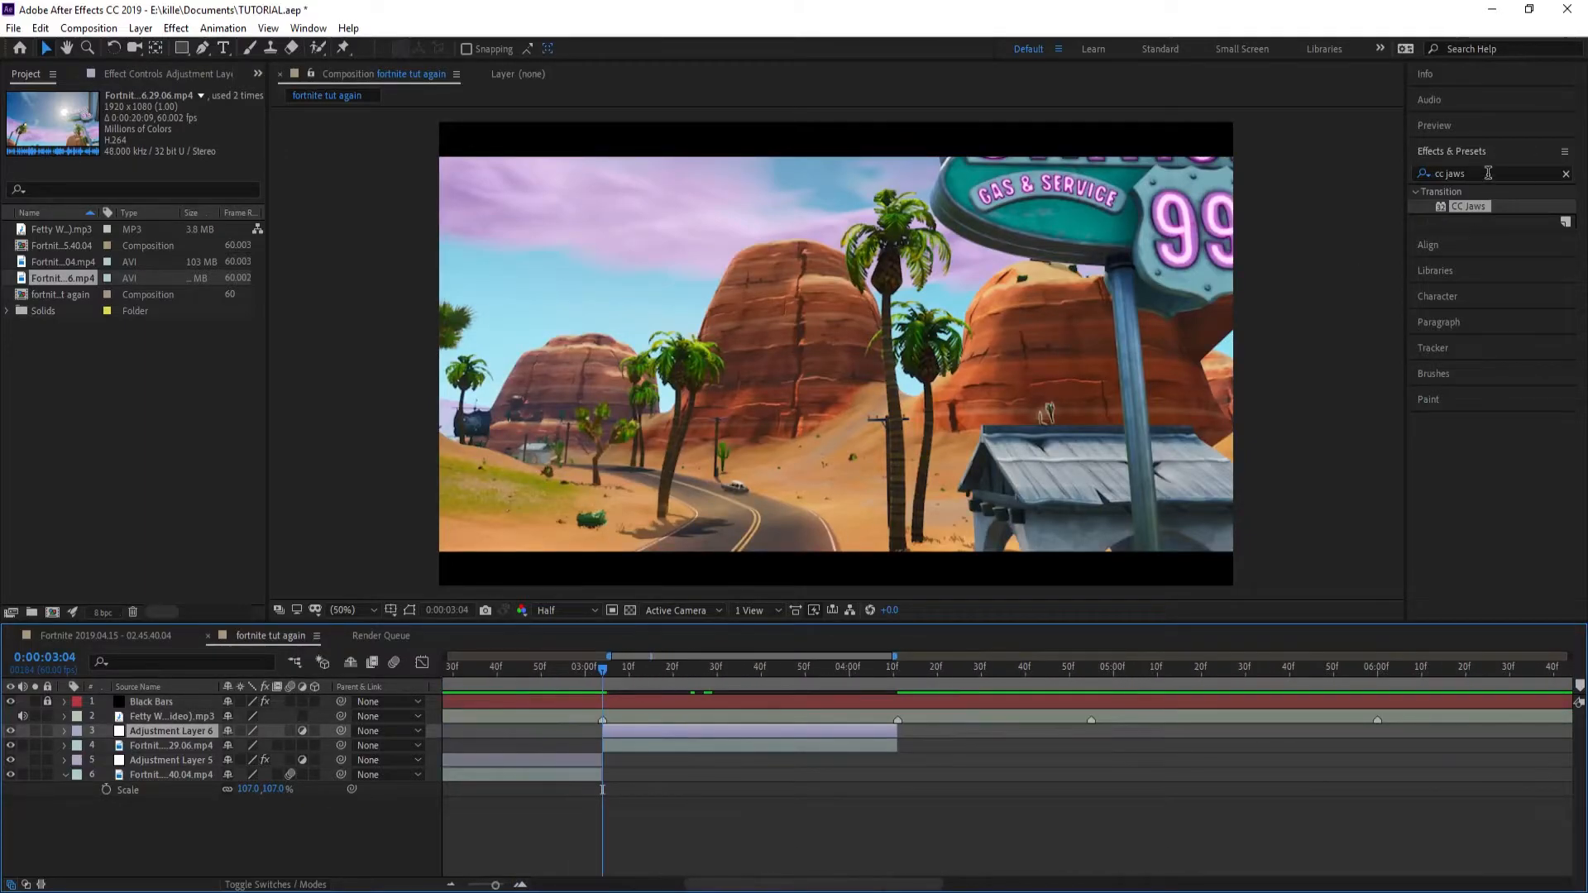
click(1486, 175)
text(trasn)
key(BackSpace)
key(BackSpace)
text(nsform)
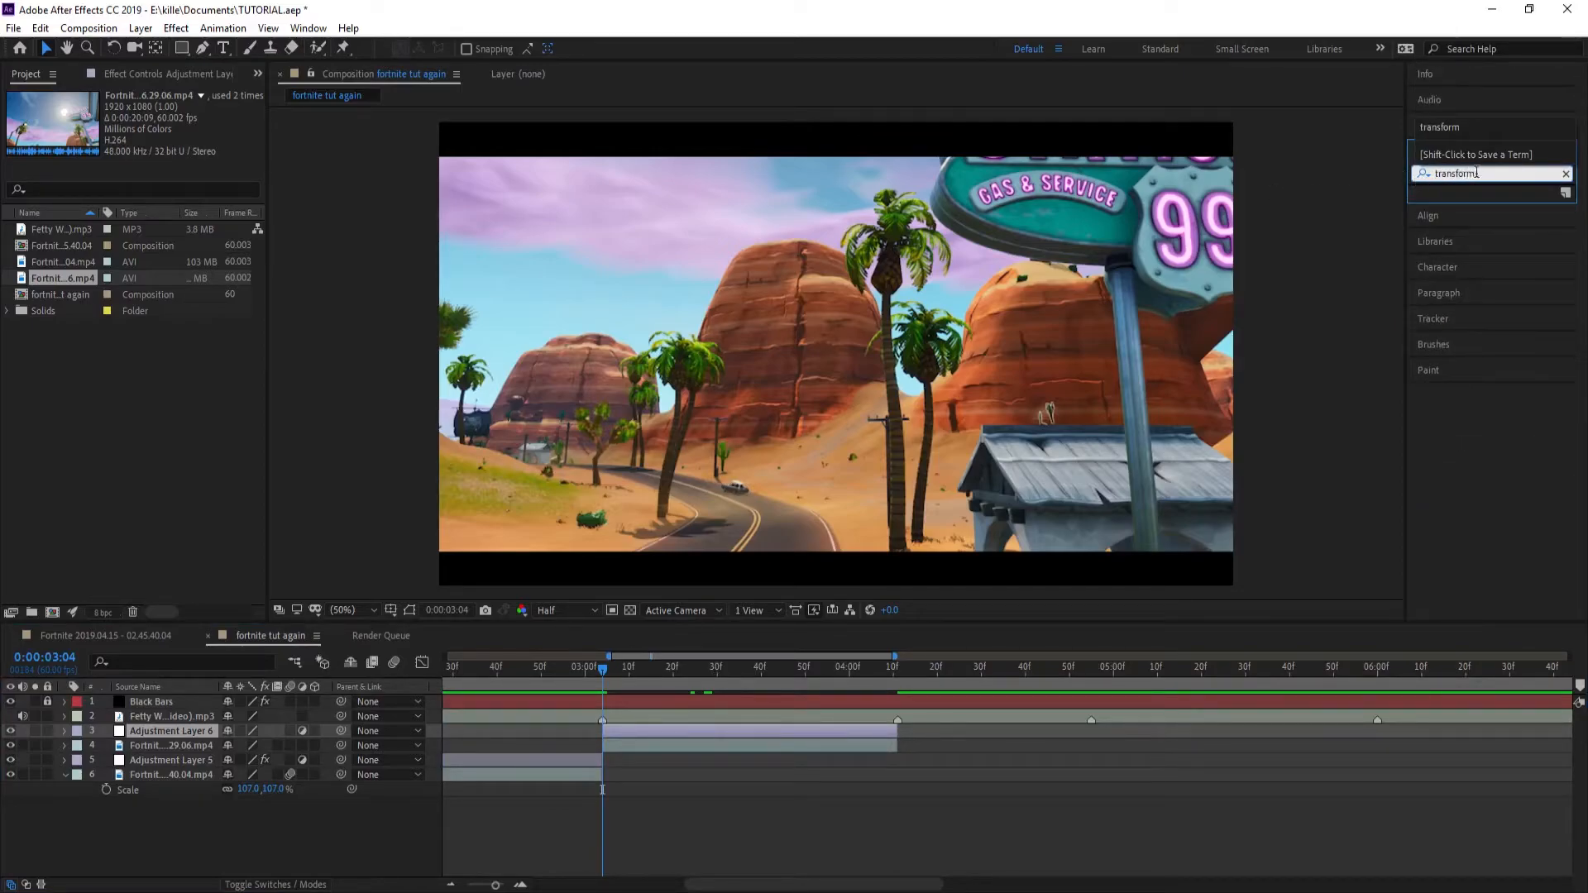
drag(1486, 206, 726, 732)
Step: Add a Rotation keyframe of -4° at 0:00:03:04 in the Transform effect of the second clip's adjustment layer
click(540, 761)
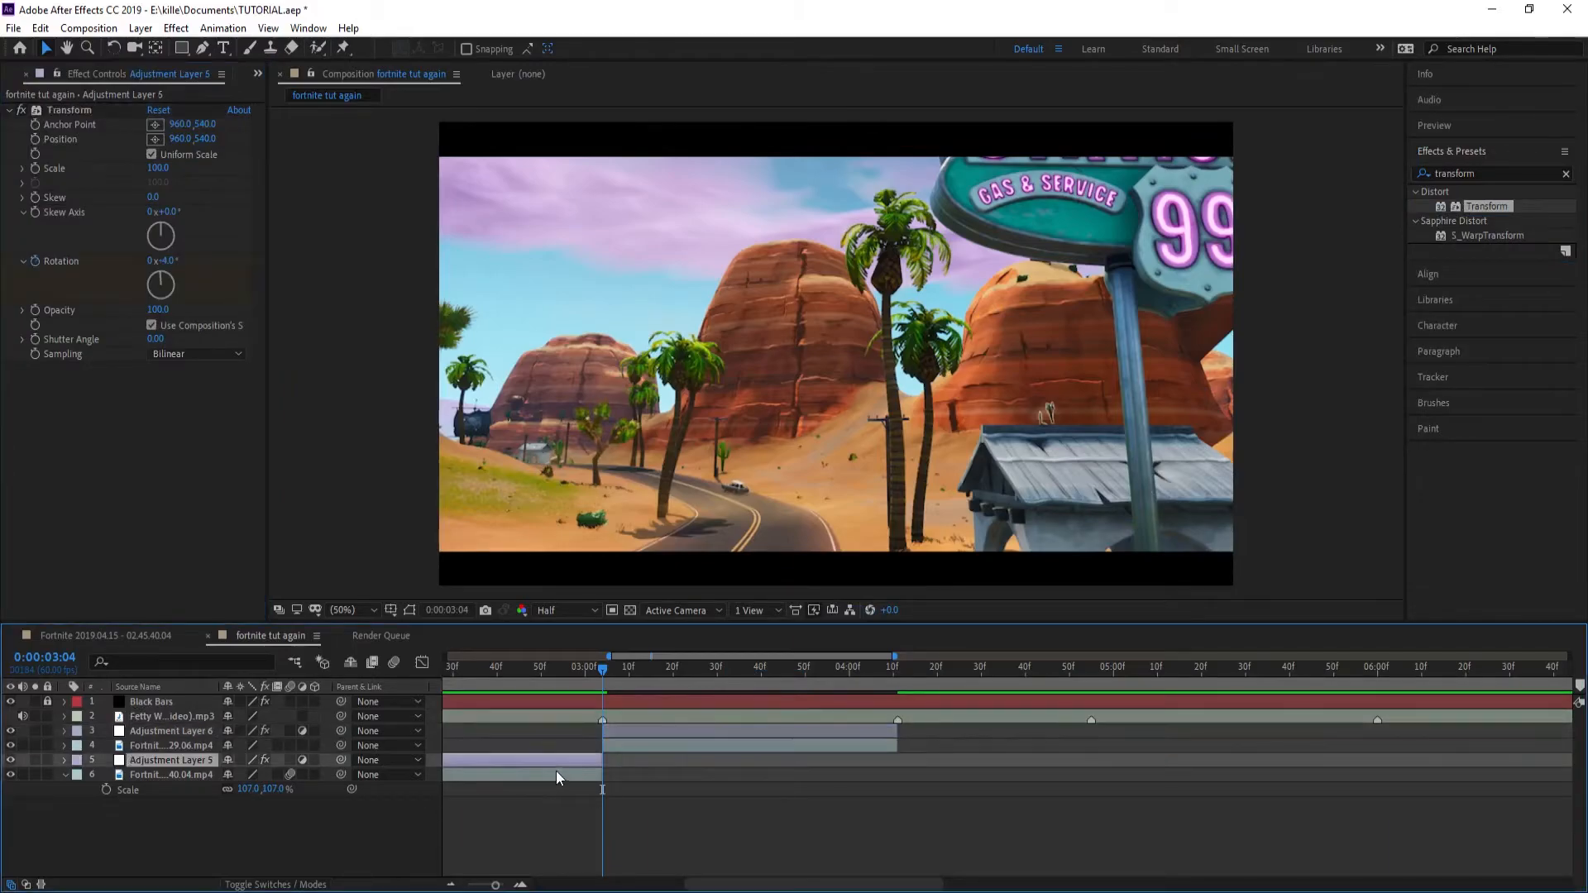
key(e)
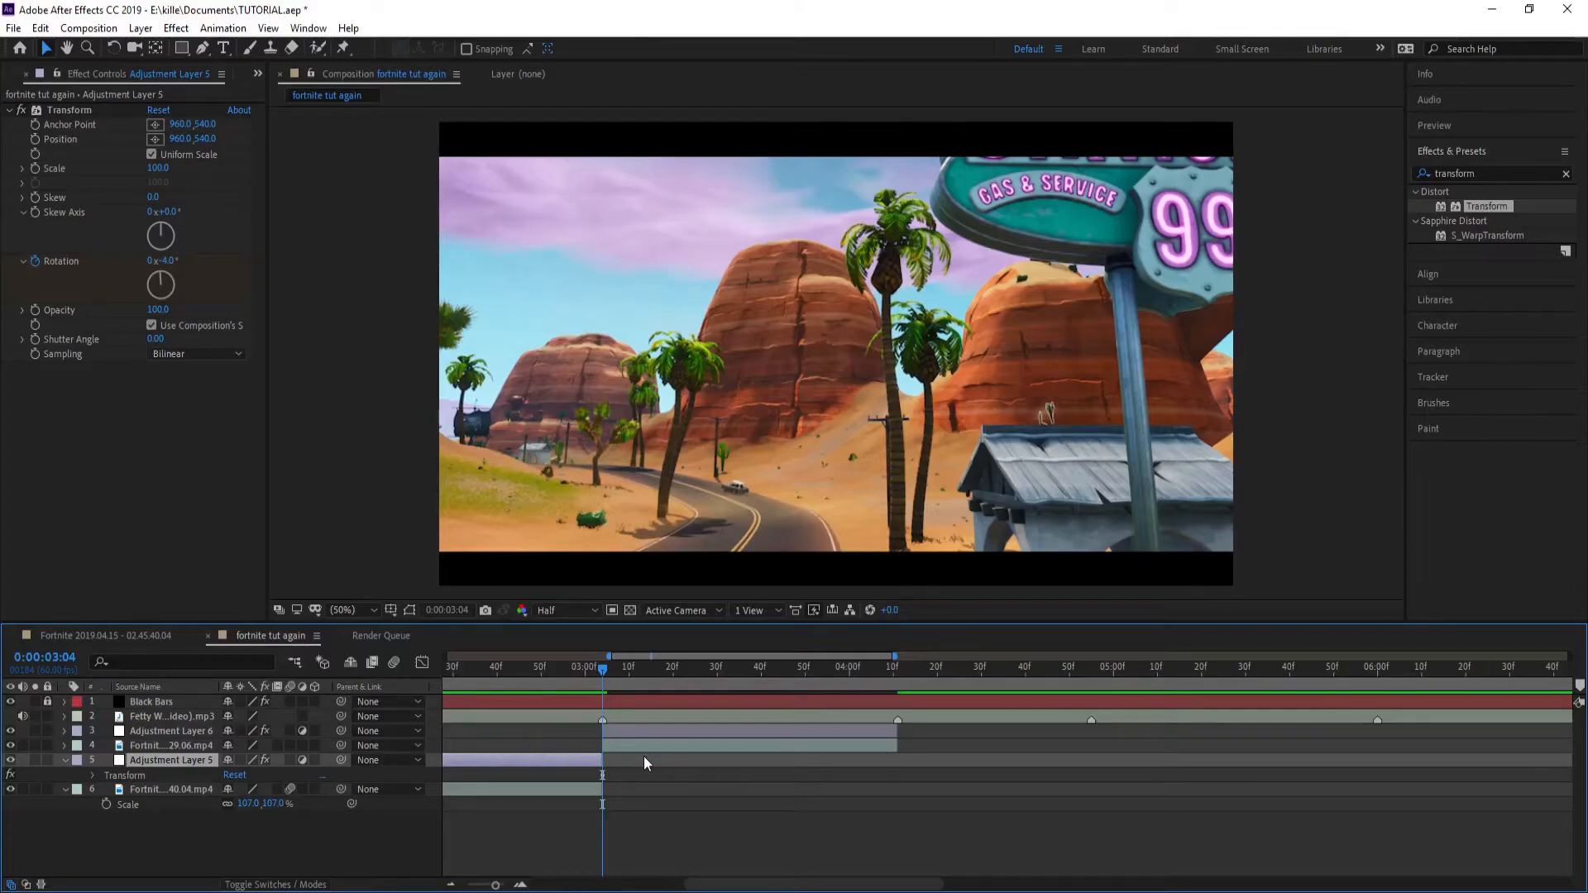
click(605, 733)
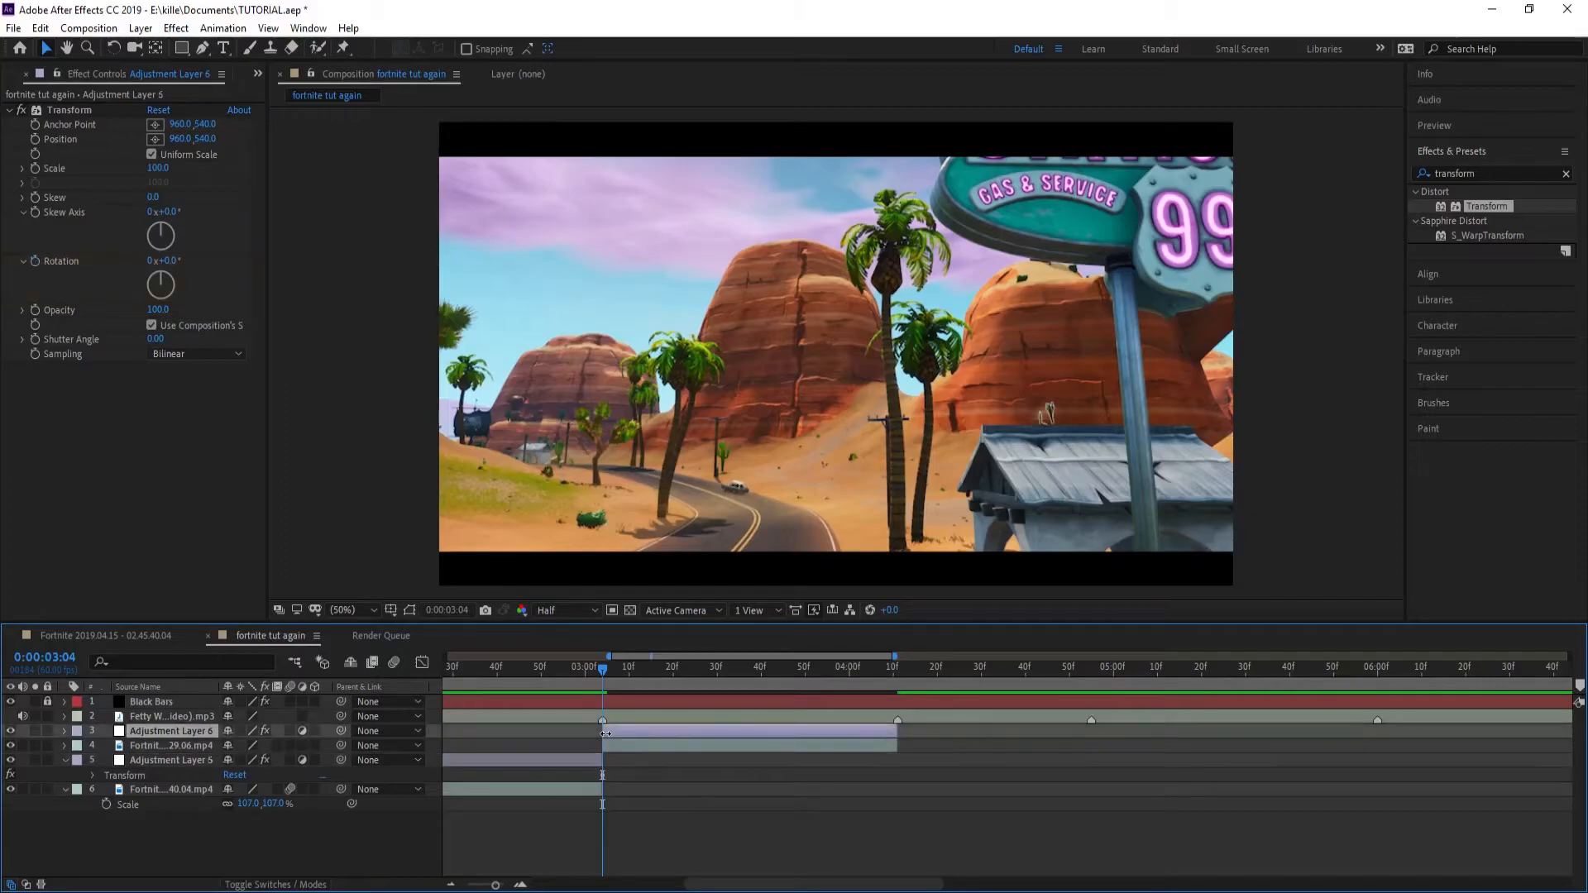
key(e)
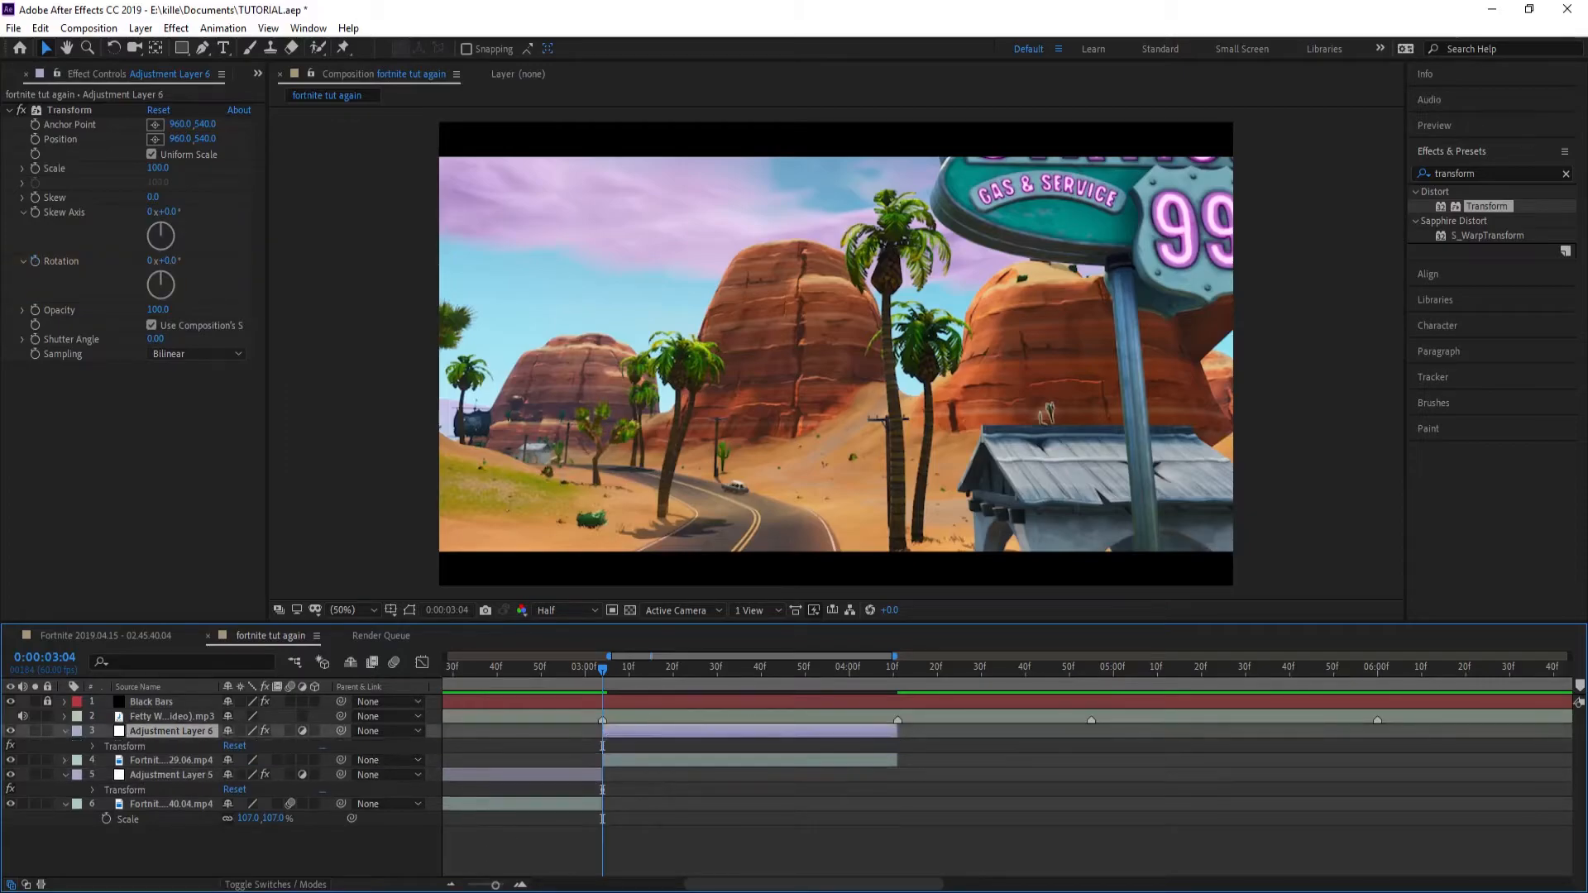
click(94, 745)
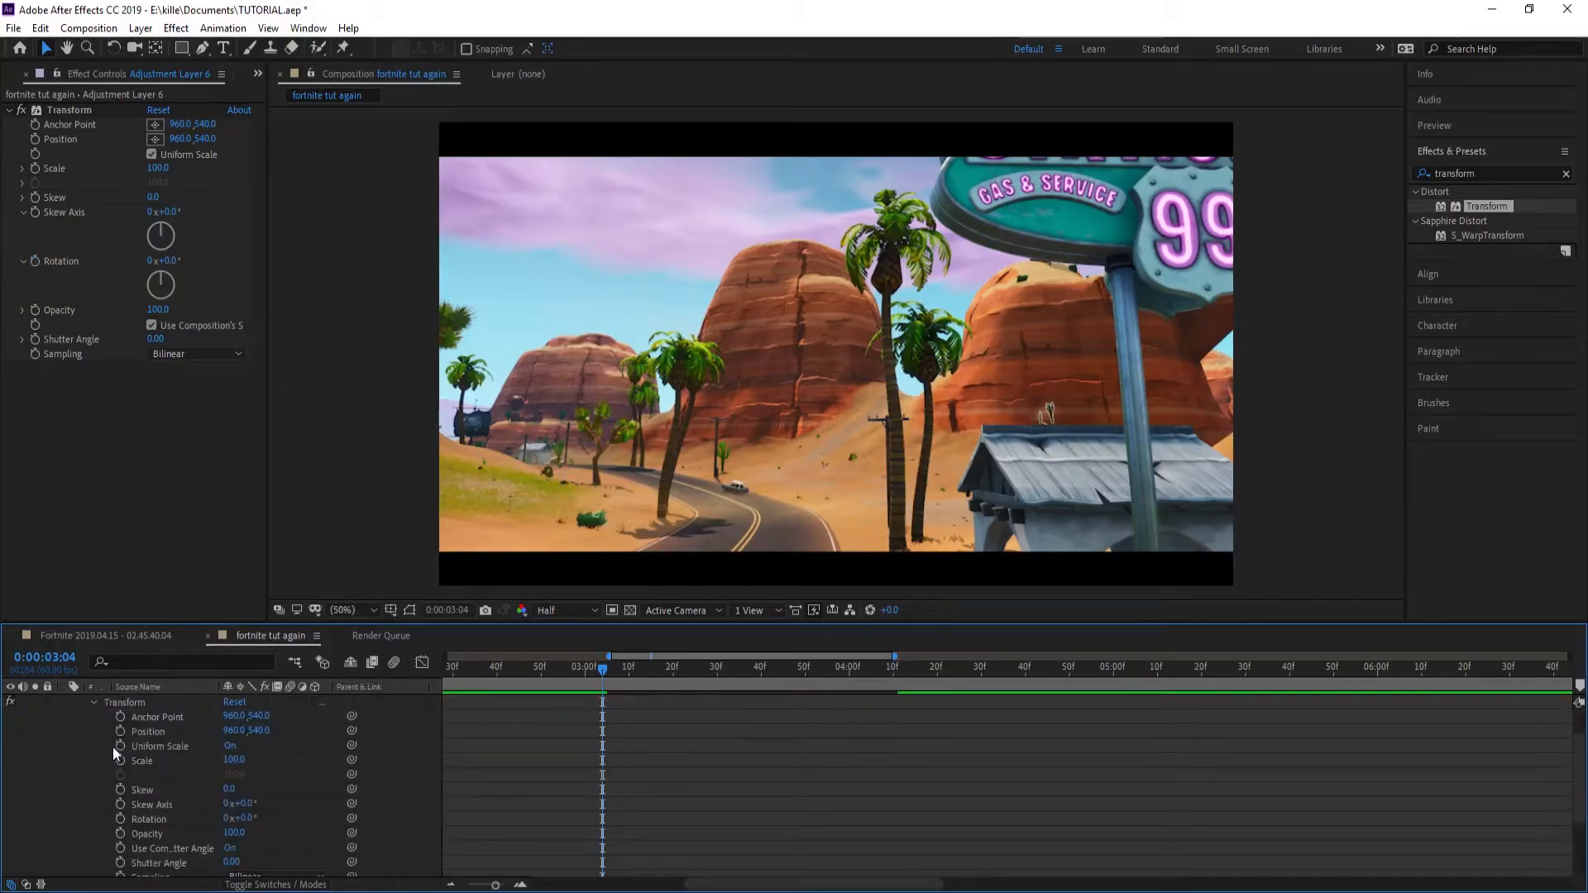
click(120, 819)
click(235, 818)
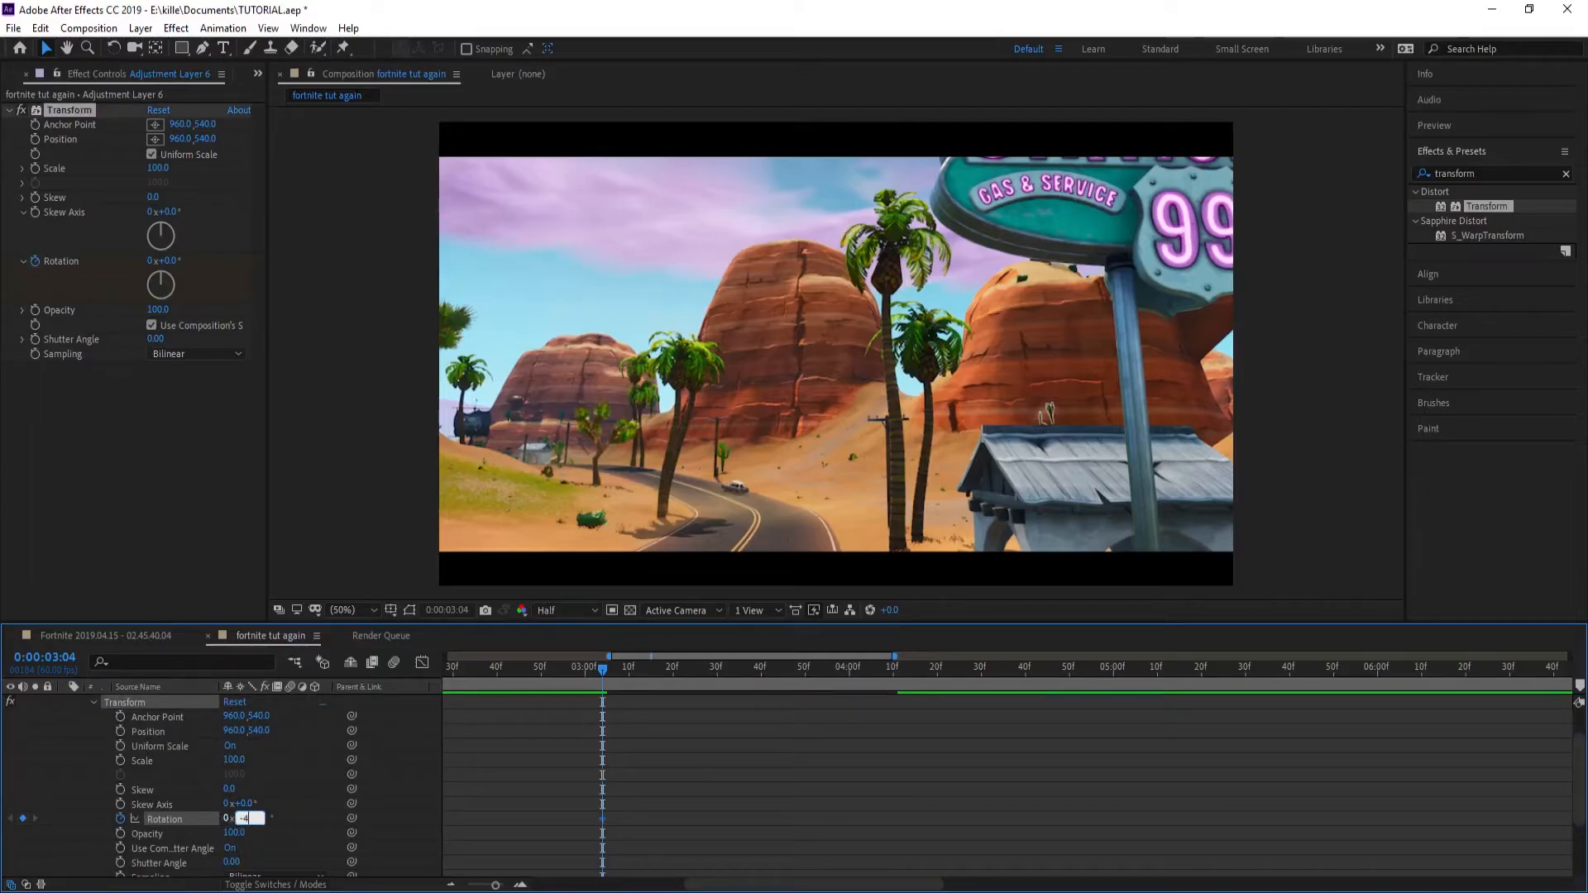
text(-4)
key(Return)
Step: Add a second Transform Rotation keyframe of 4° at 0:00:04:11
scroll(789, 720, up, 2)
drag(776, 668, 903, 683)
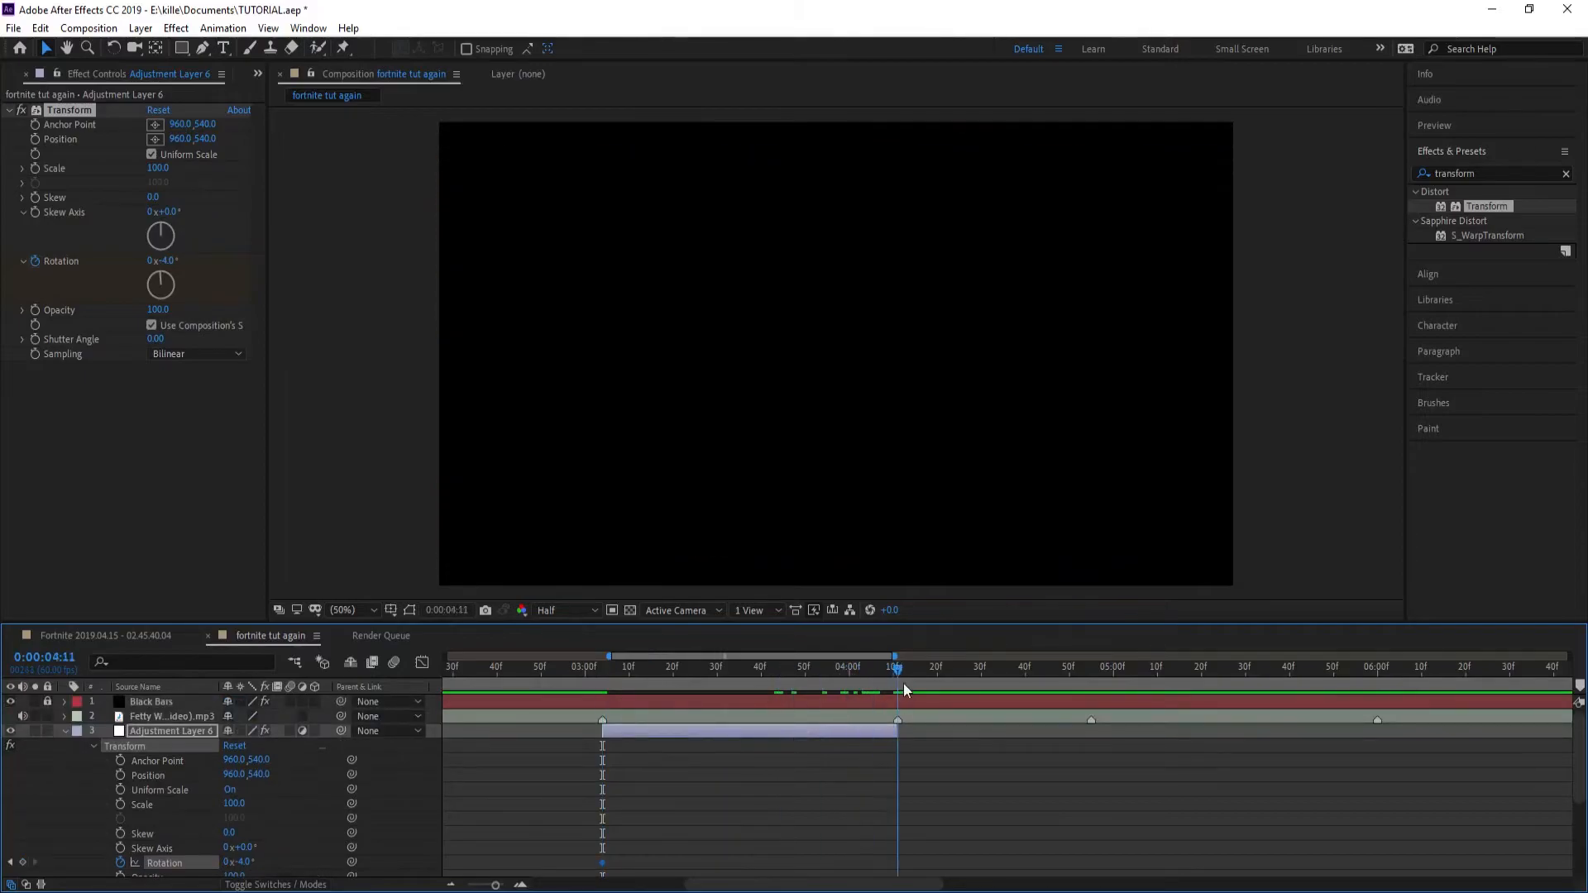
text(4)
key(Return)
Step: Compare the second clip with the Transform effect off and on, and preview the rotation from 0:00:01:42
click(510, 666)
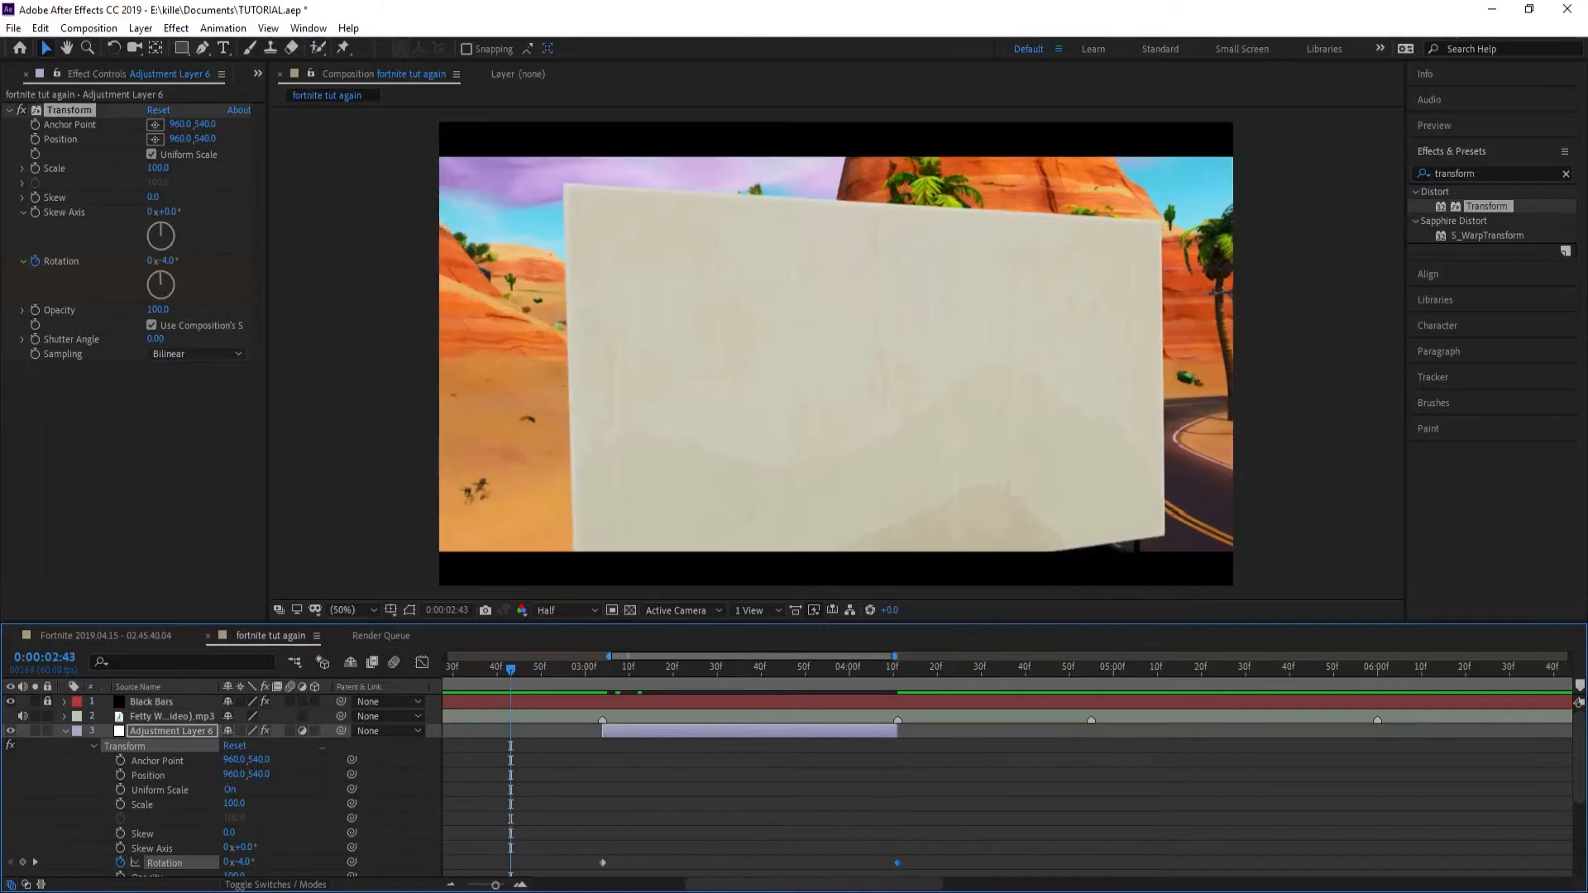
drag(495, 885, 482, 885)
drag(728, 684, 777, 697)
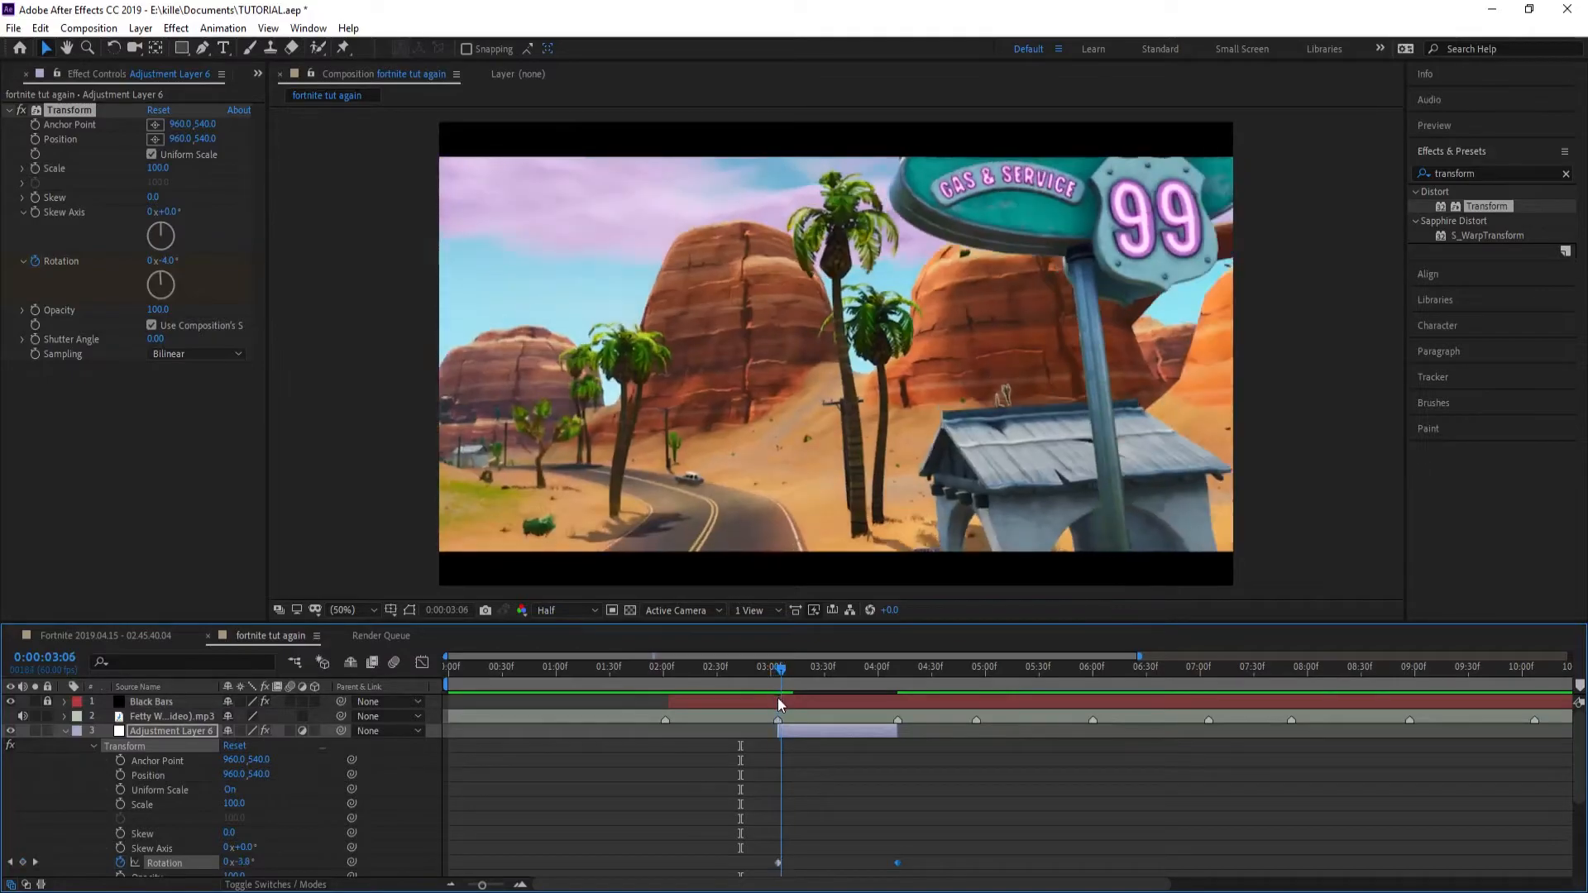
click(23, 111)
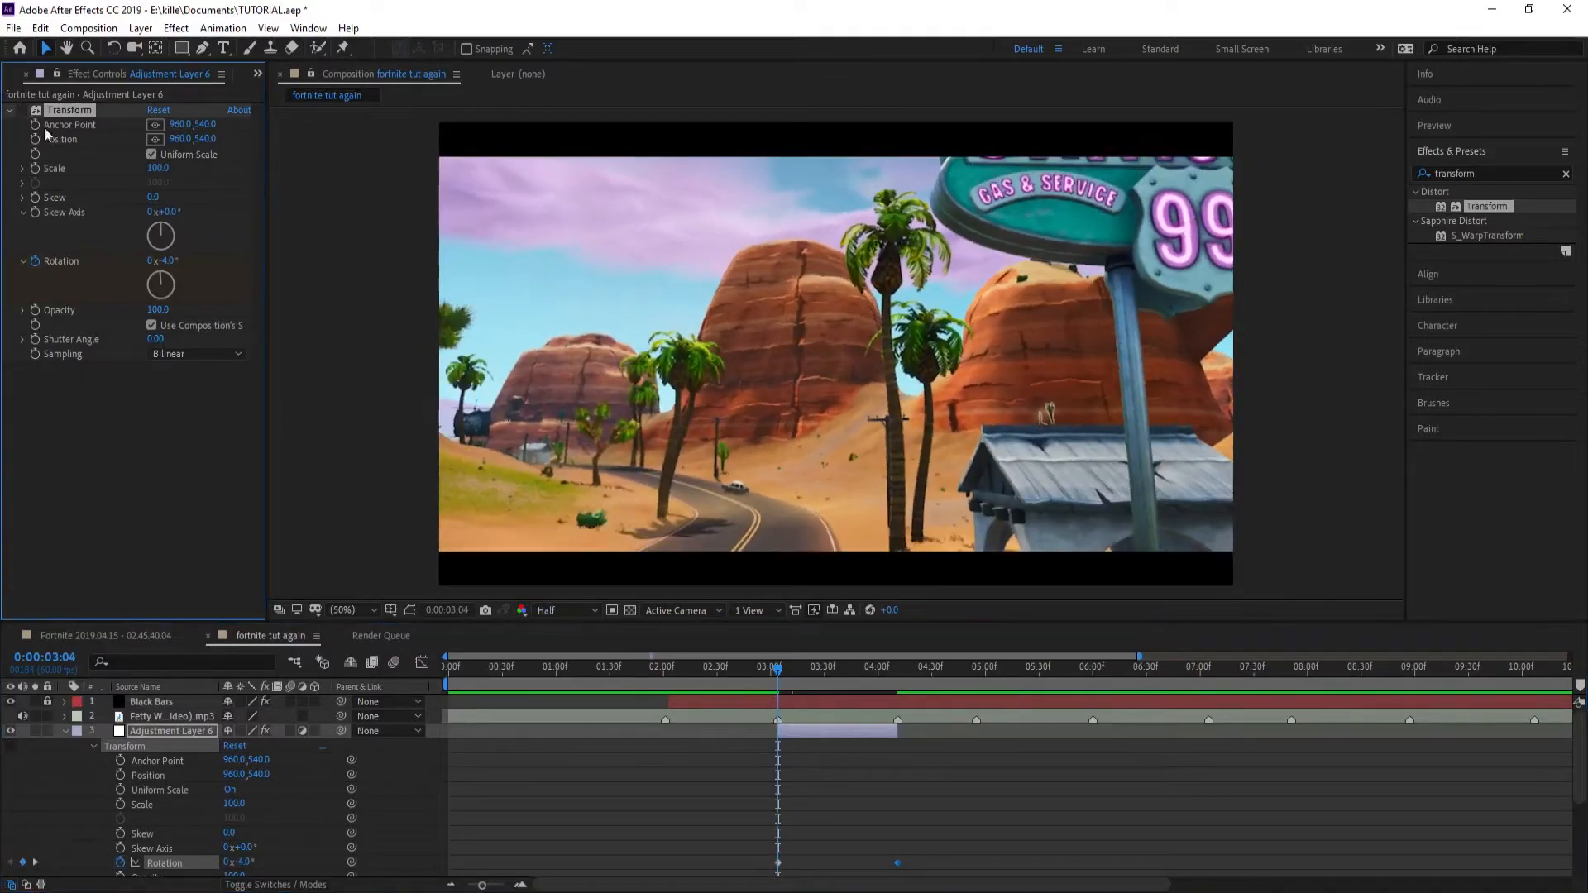
drag(752, 663, 775, 688)
click(22, 111)
click(637, 665)
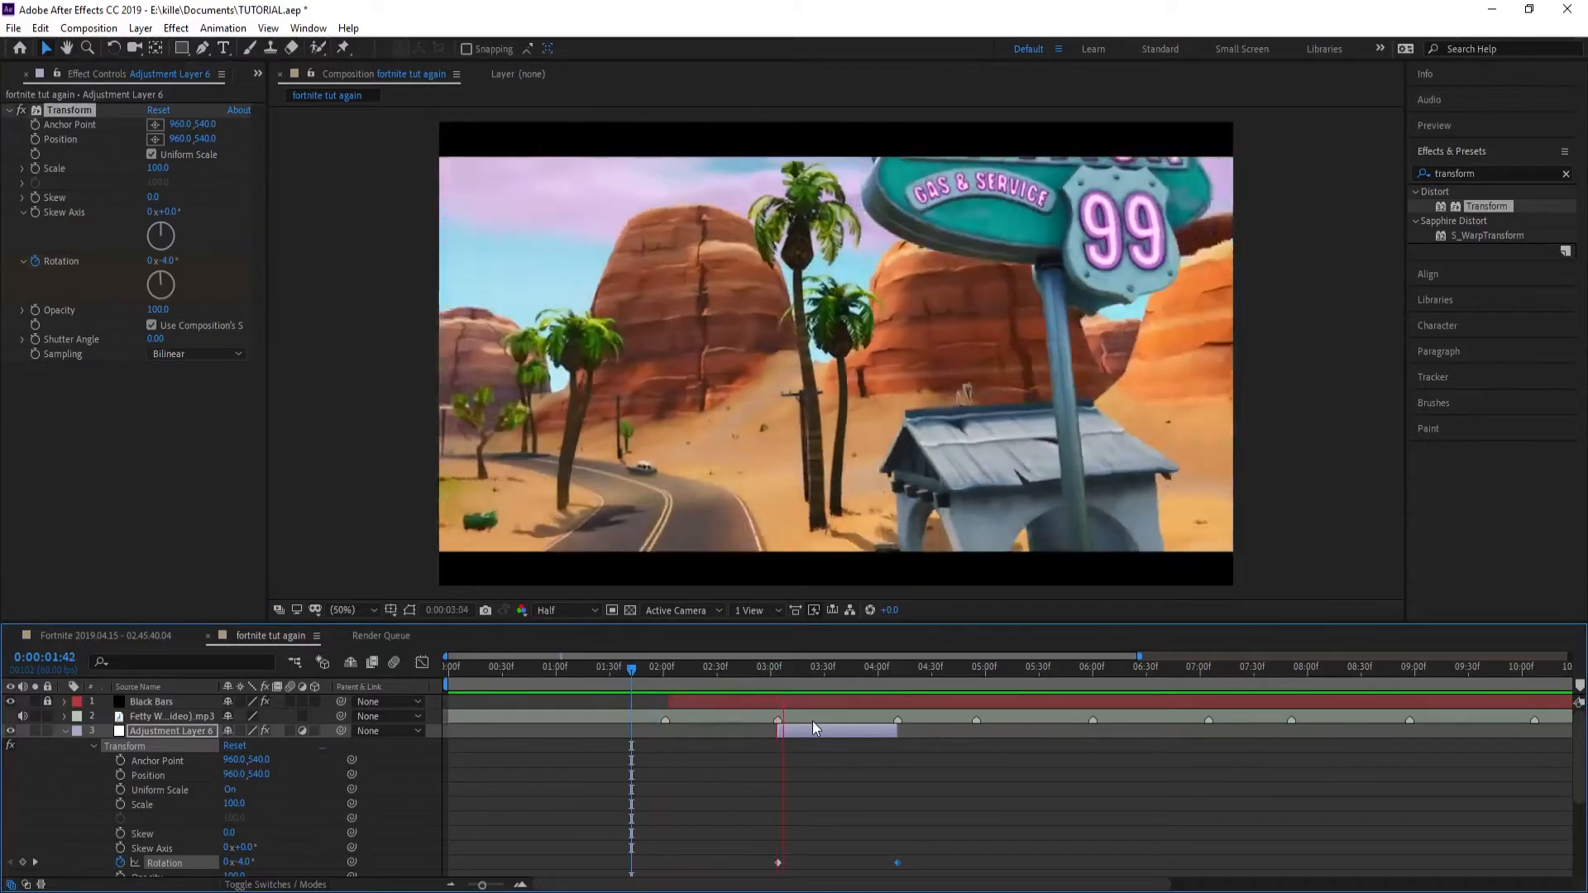
click(646, 667)
Step: Unlock the Black Bars layer, try a CC Jaws Completion of 90%, and set it to 88%
click(692, 707)
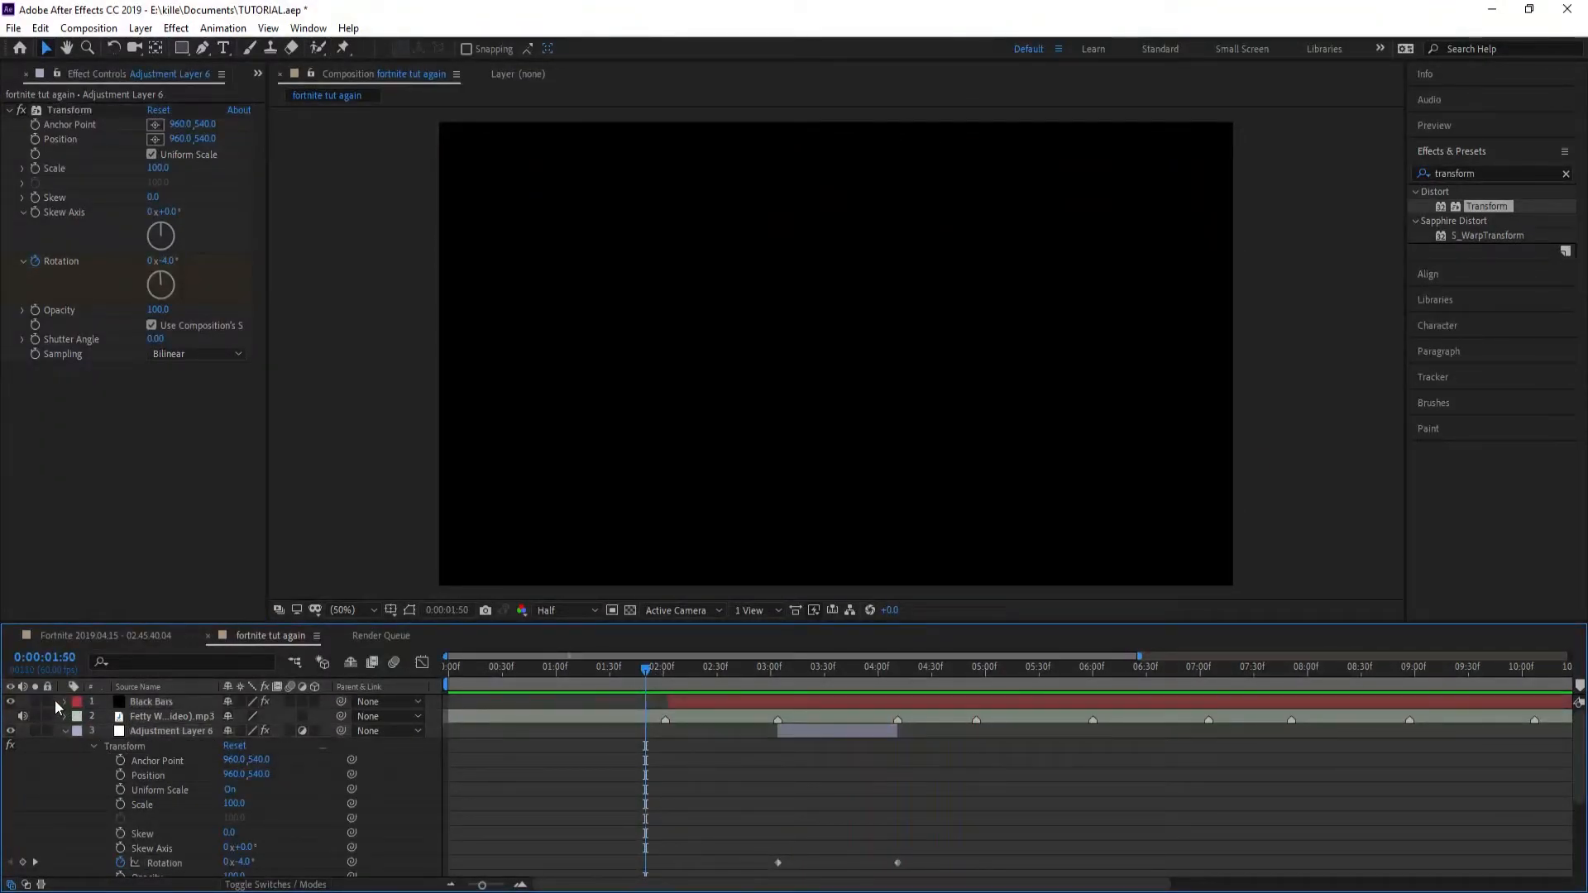
click(122, 704)
click(155, 126)
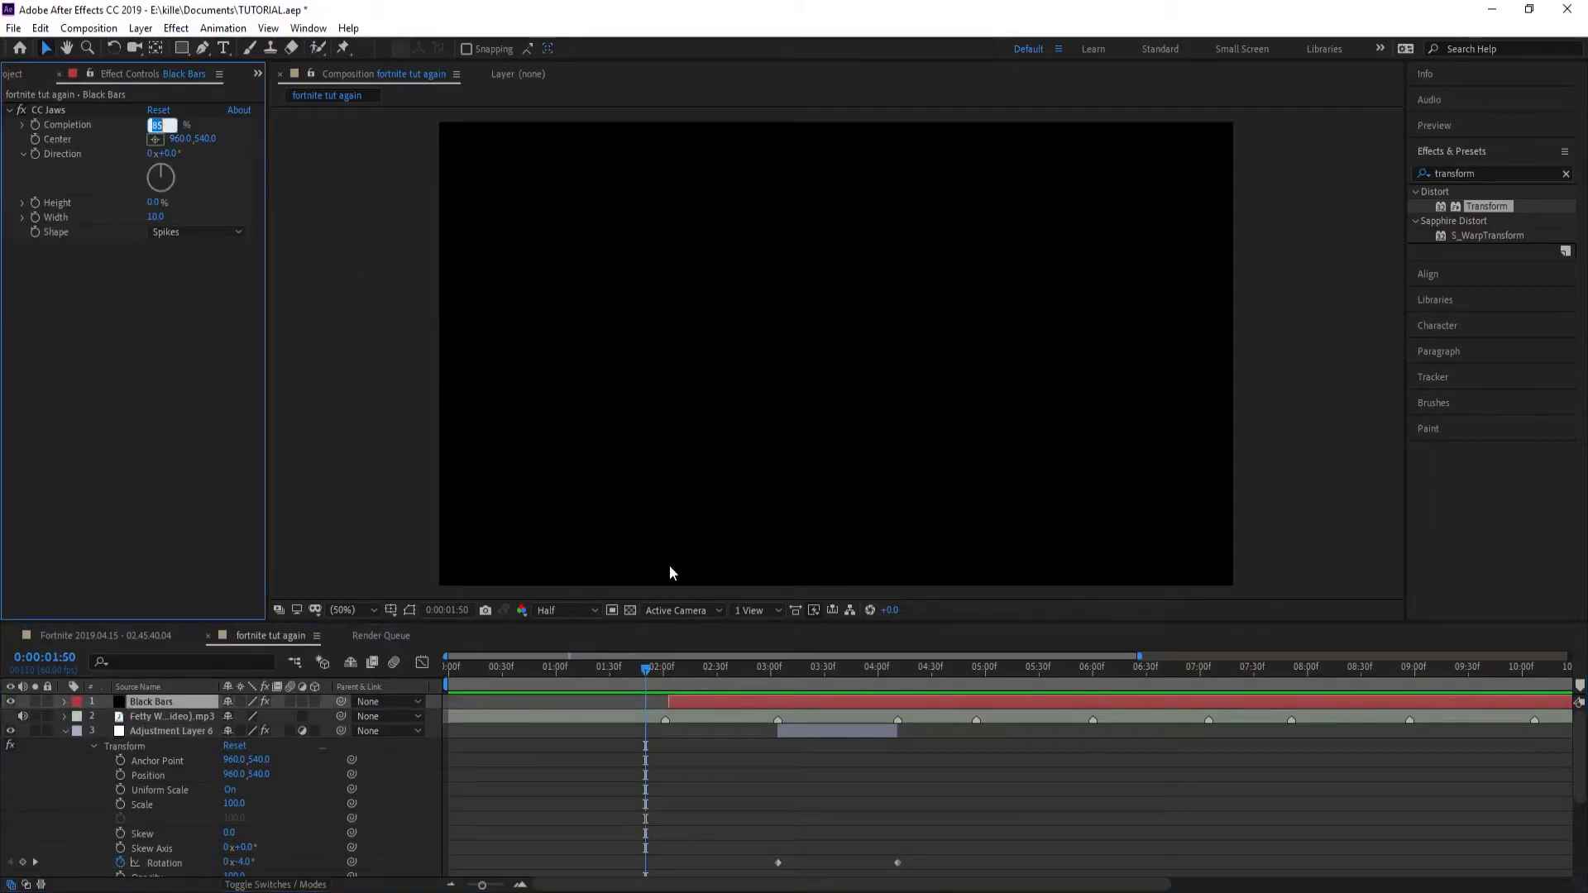
click(781, 667)
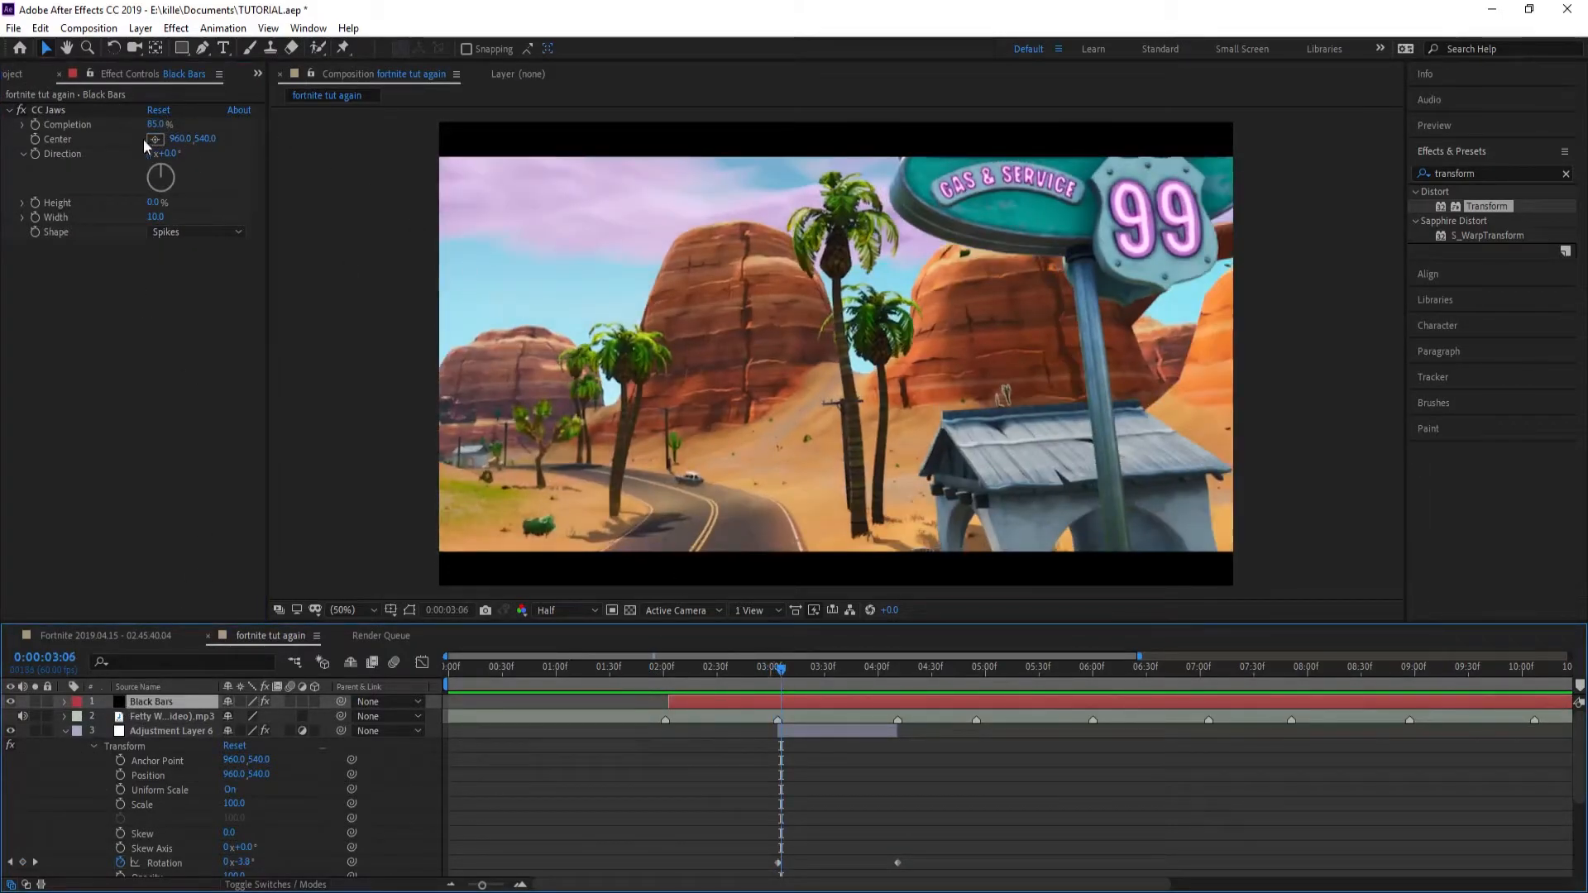
click(154, 125)
text(90)
key(Return)
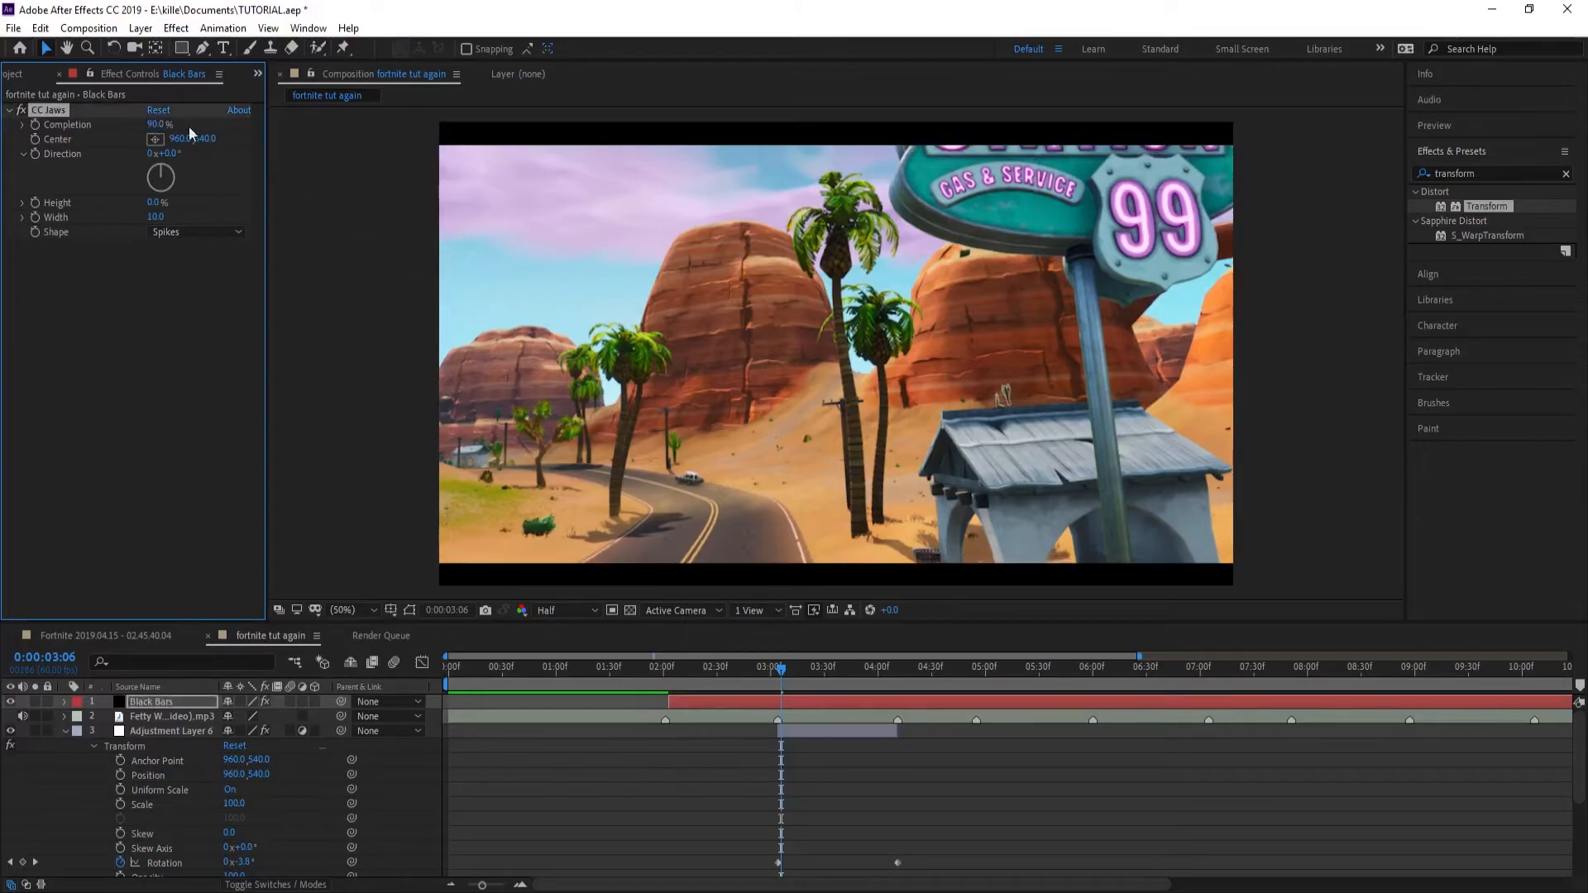
click(155, 125)
text(88)
key(Return)
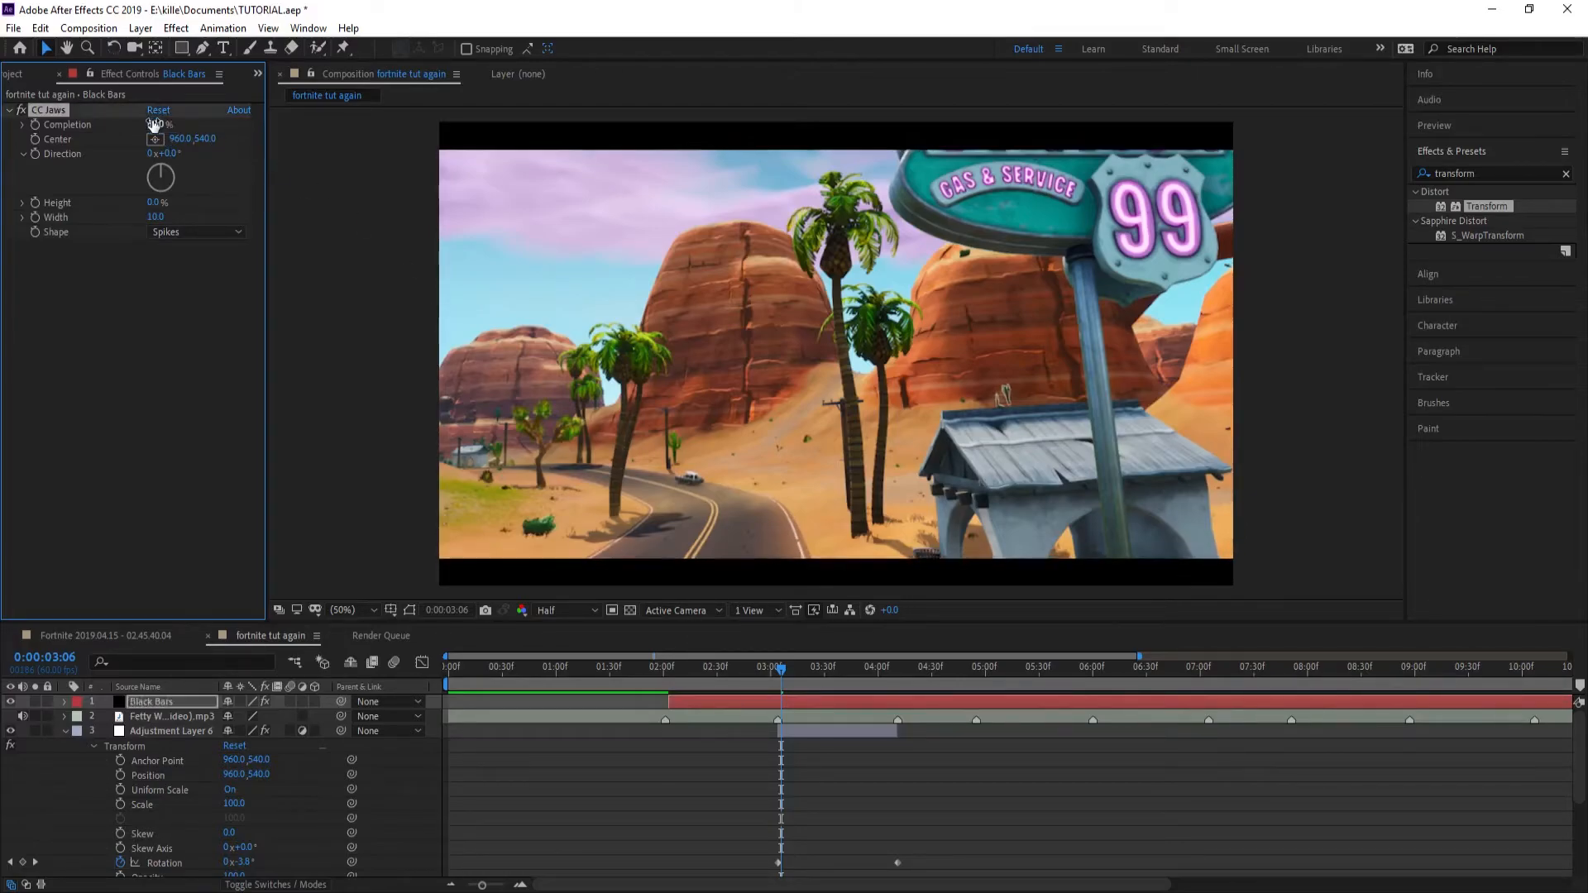
Step: Preview both clips with the adjusted black bars from 0:00:01:41
drag(772, 666, 626, 666)
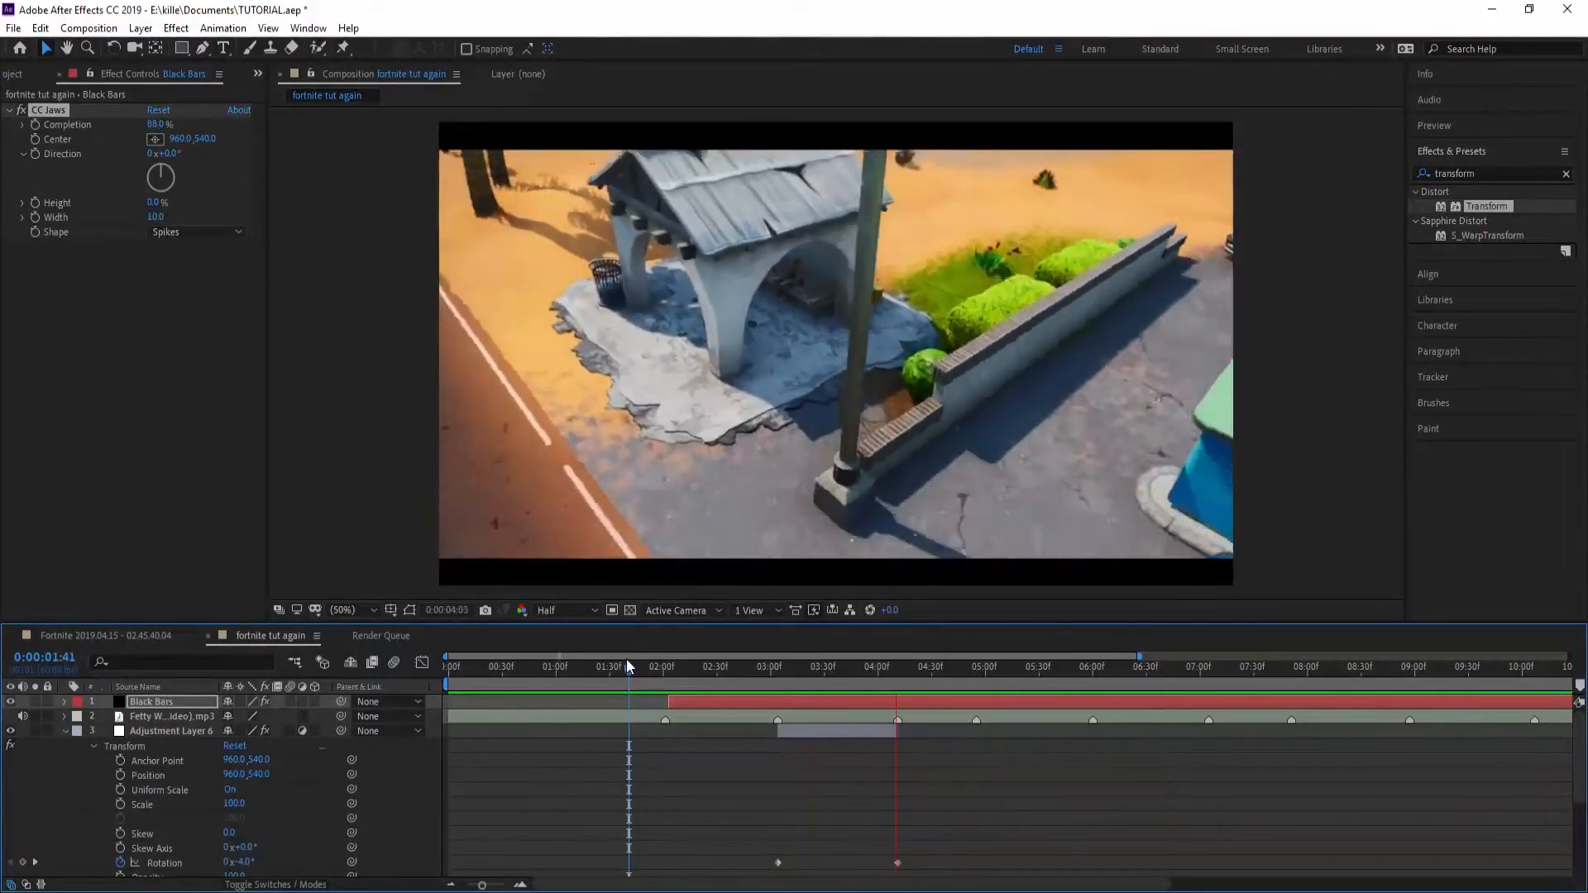
key(space)
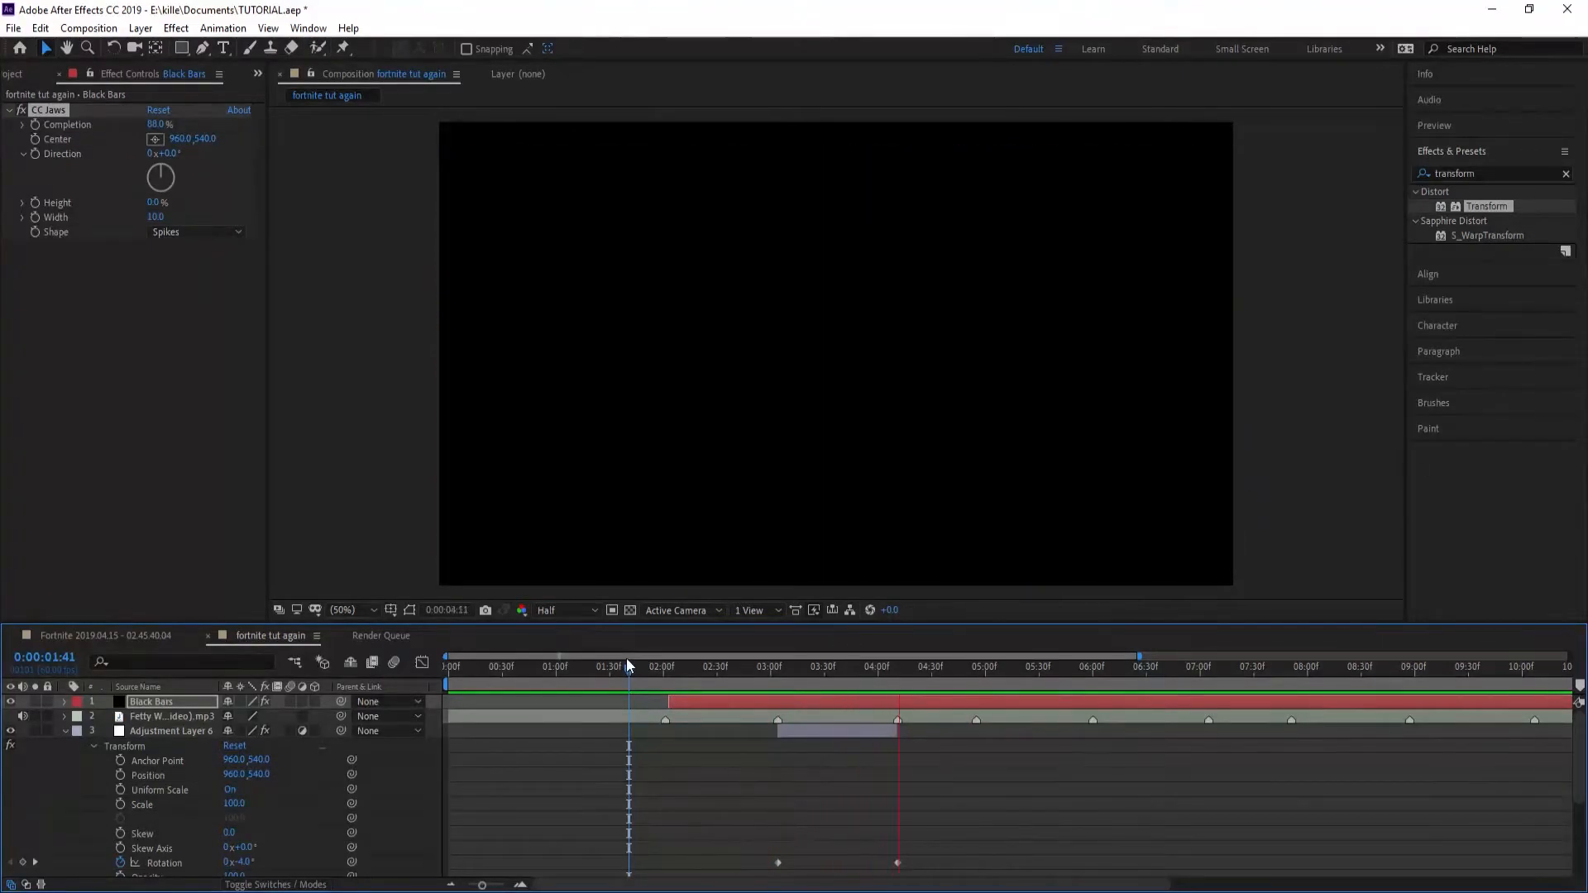
key(space)
key(space)
click(451, 885)
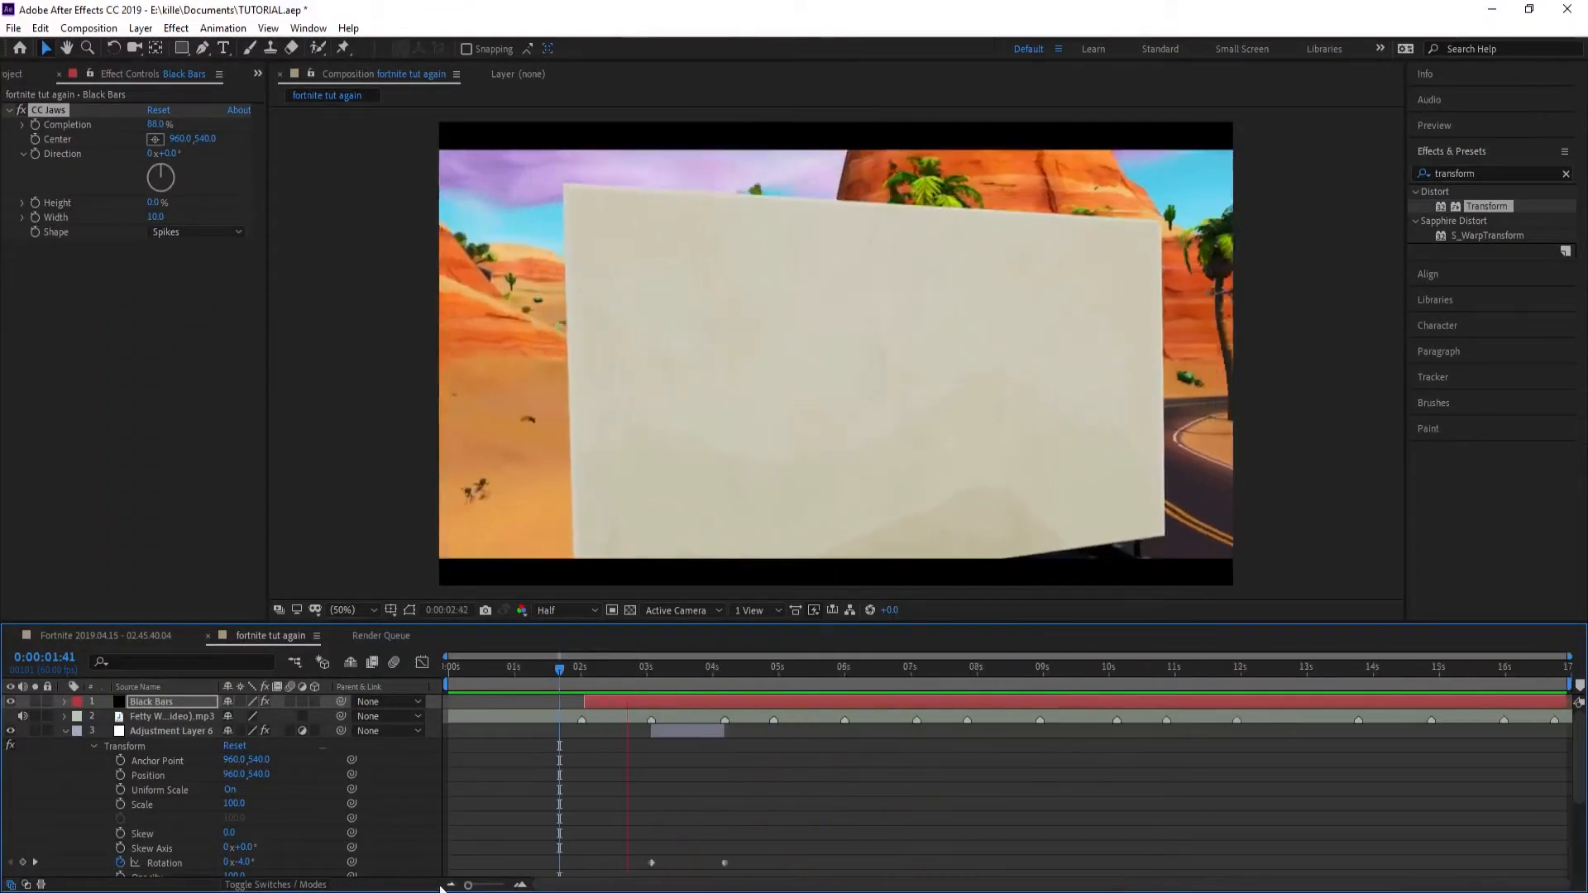
click(451, 885)
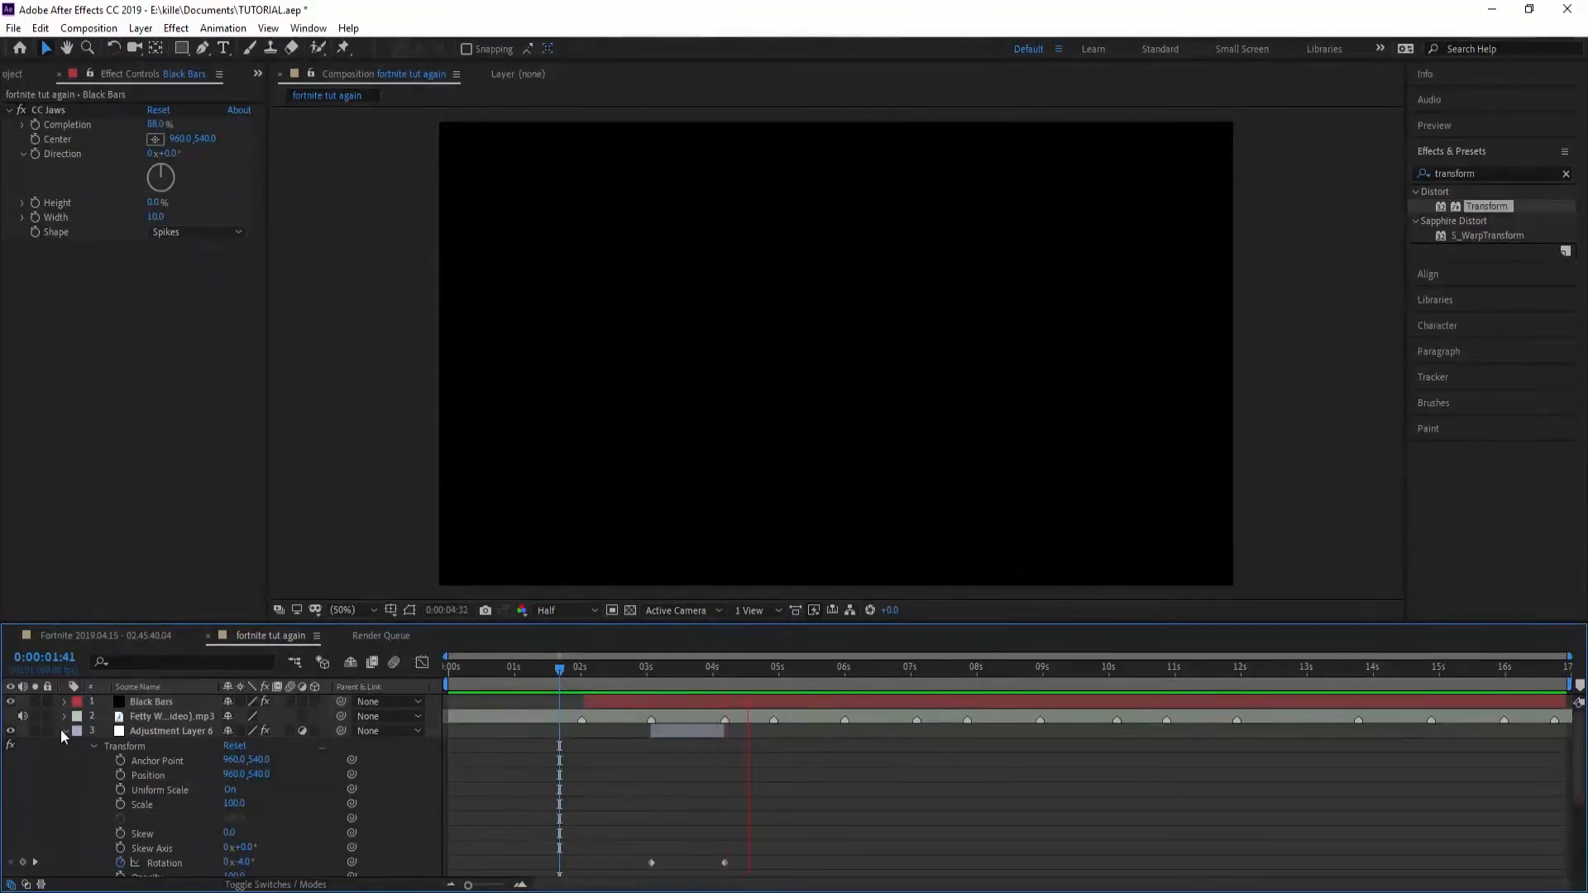
Step: Collapse the Adjustment Layer 6 properties, preview both clips from 0:00:01:53, and save the project
click(66, 731)
click(571, 681)
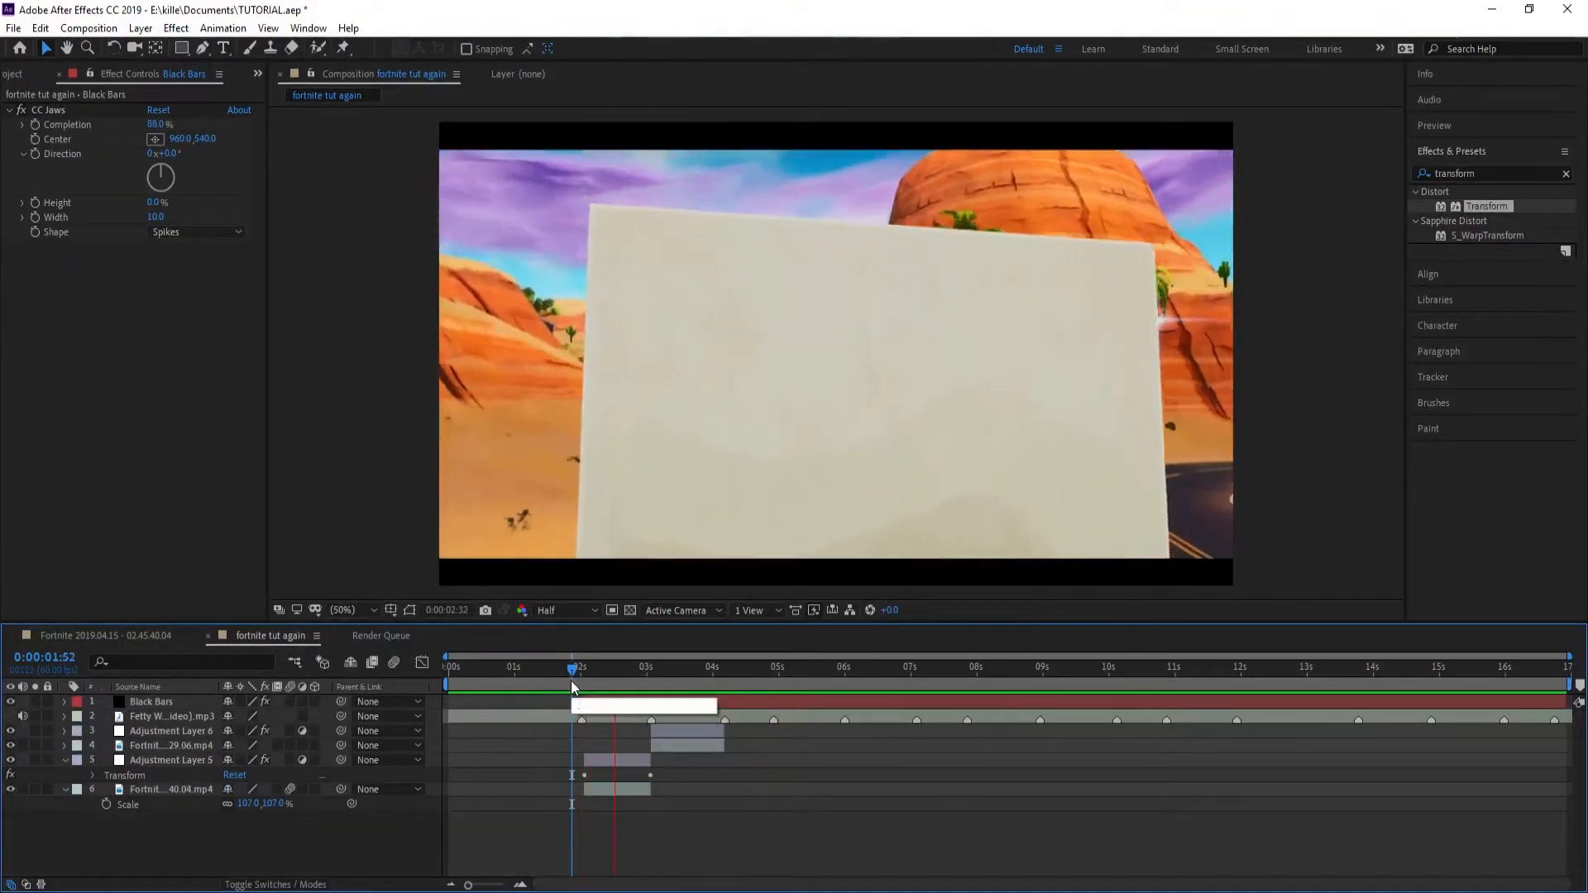
click(573, 678)
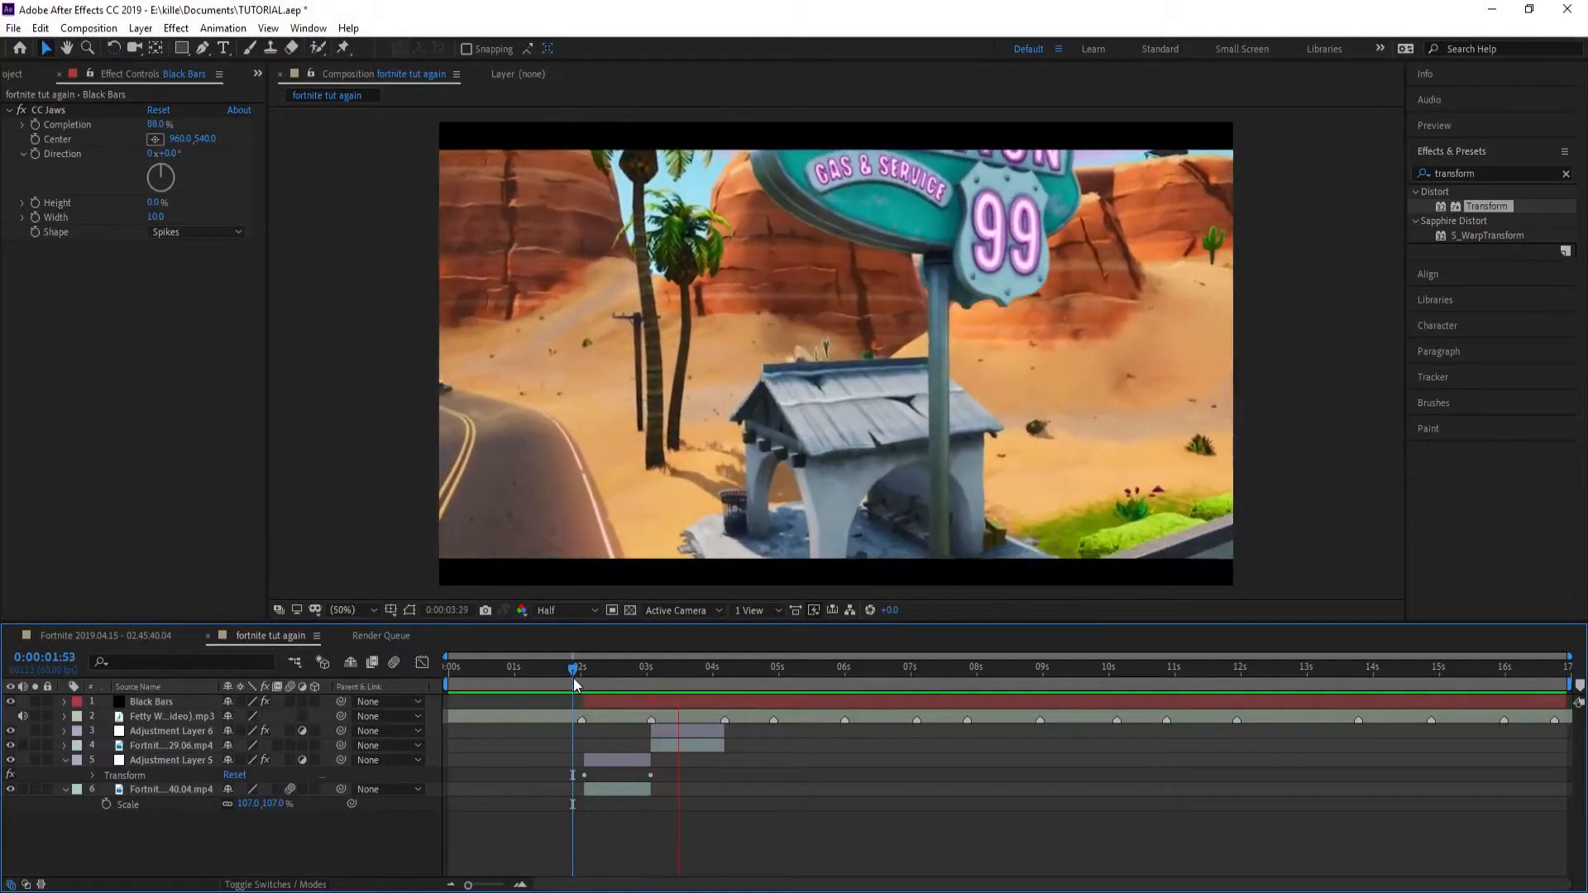
key(ctrl+s)
Step: Preview the edit from the start of the composition and check the cut between the two clips
drag(608, 676, 360, 684)
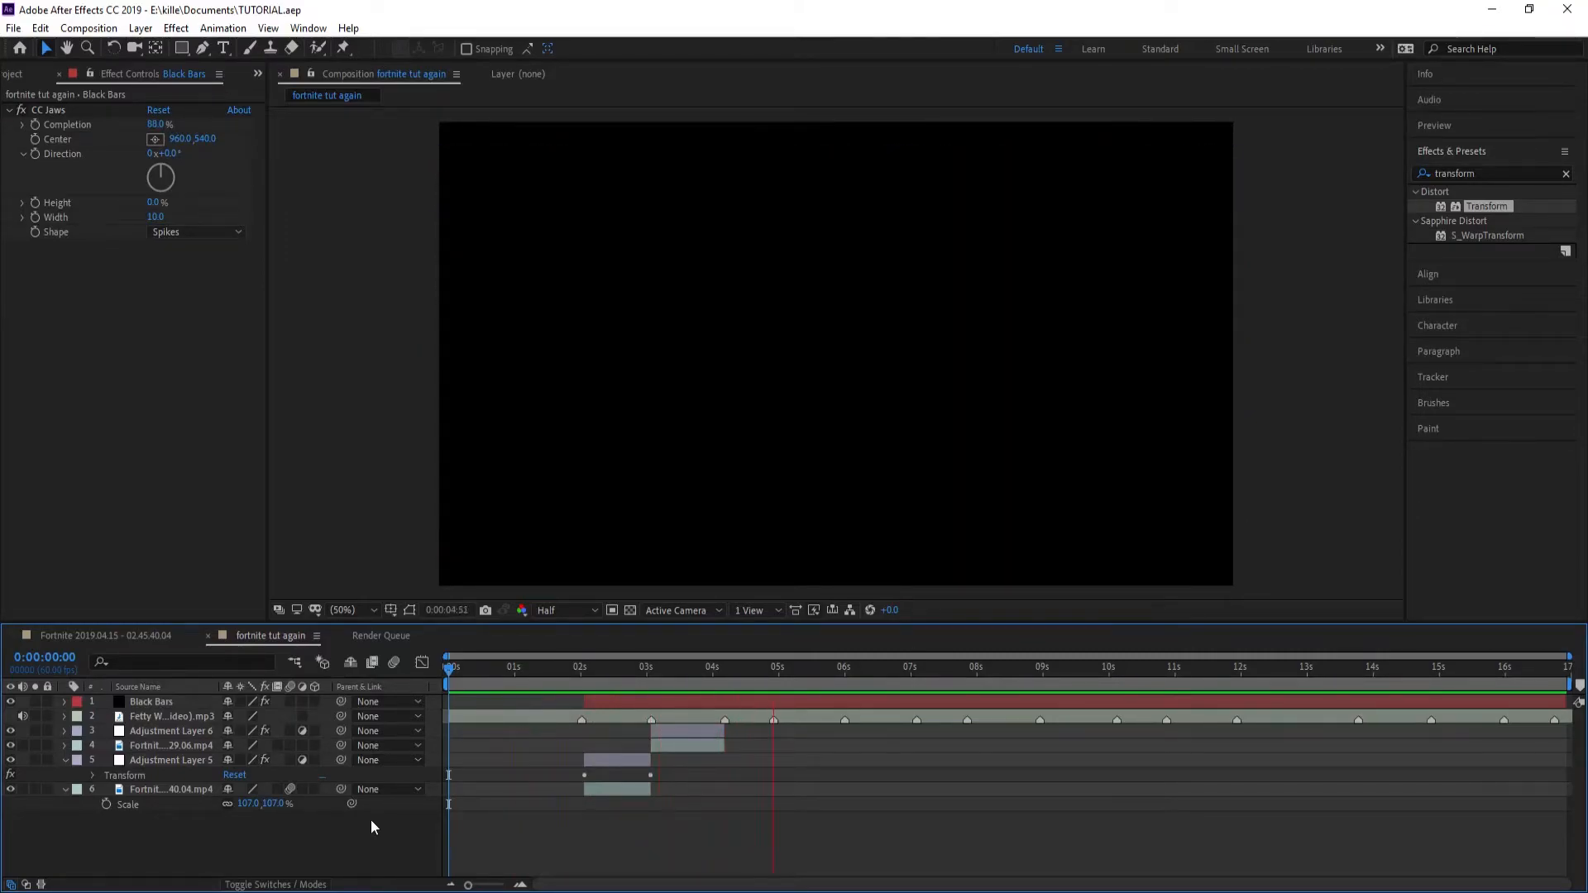
click(610, 666)
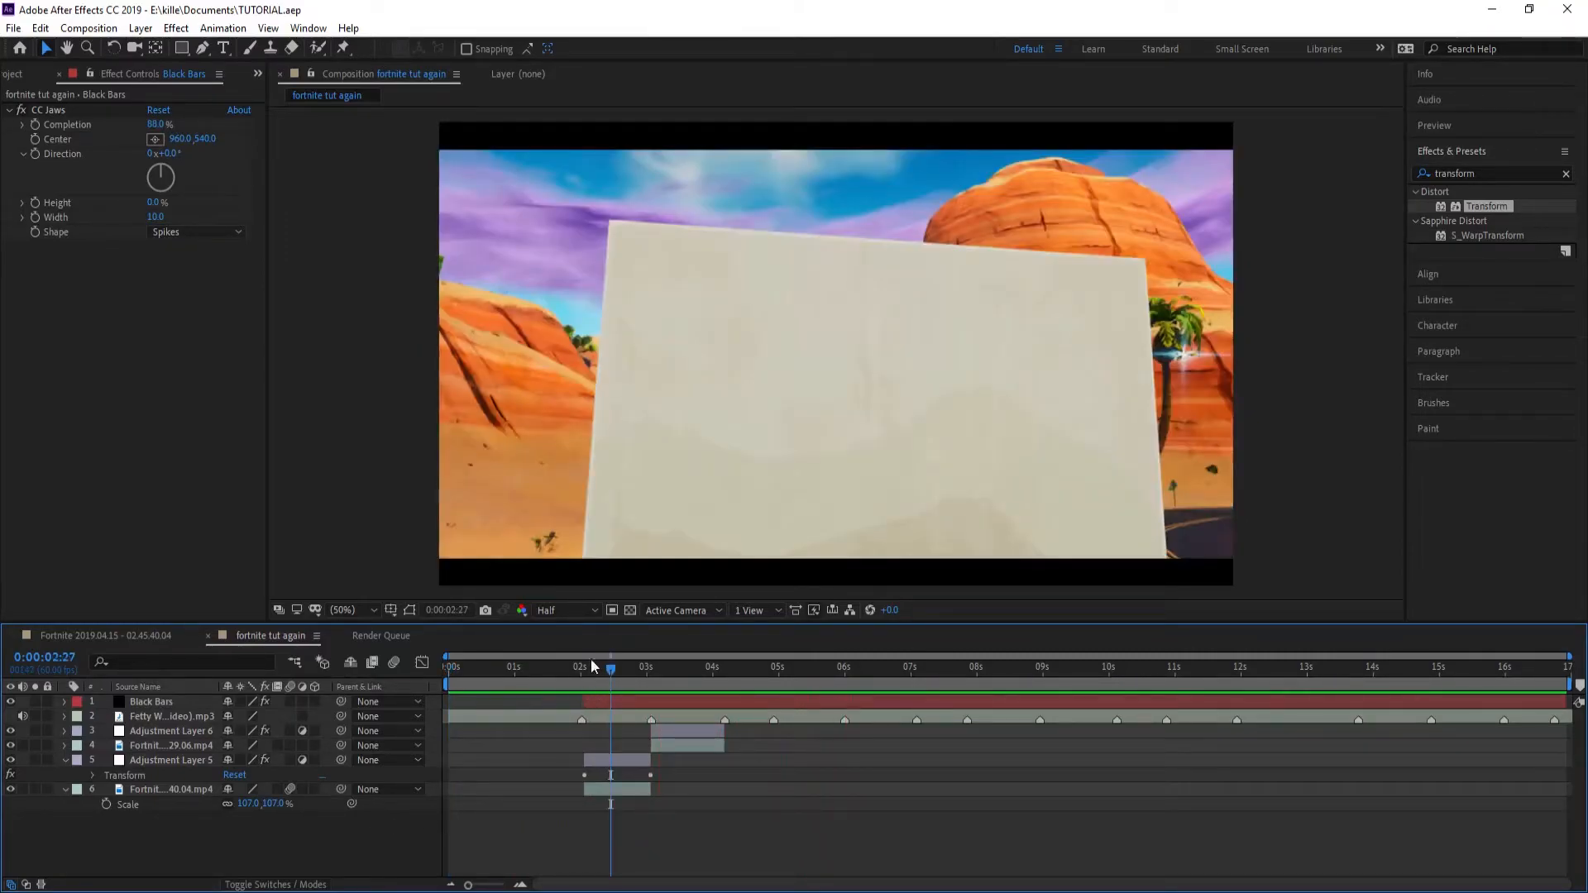
click(585, 673)
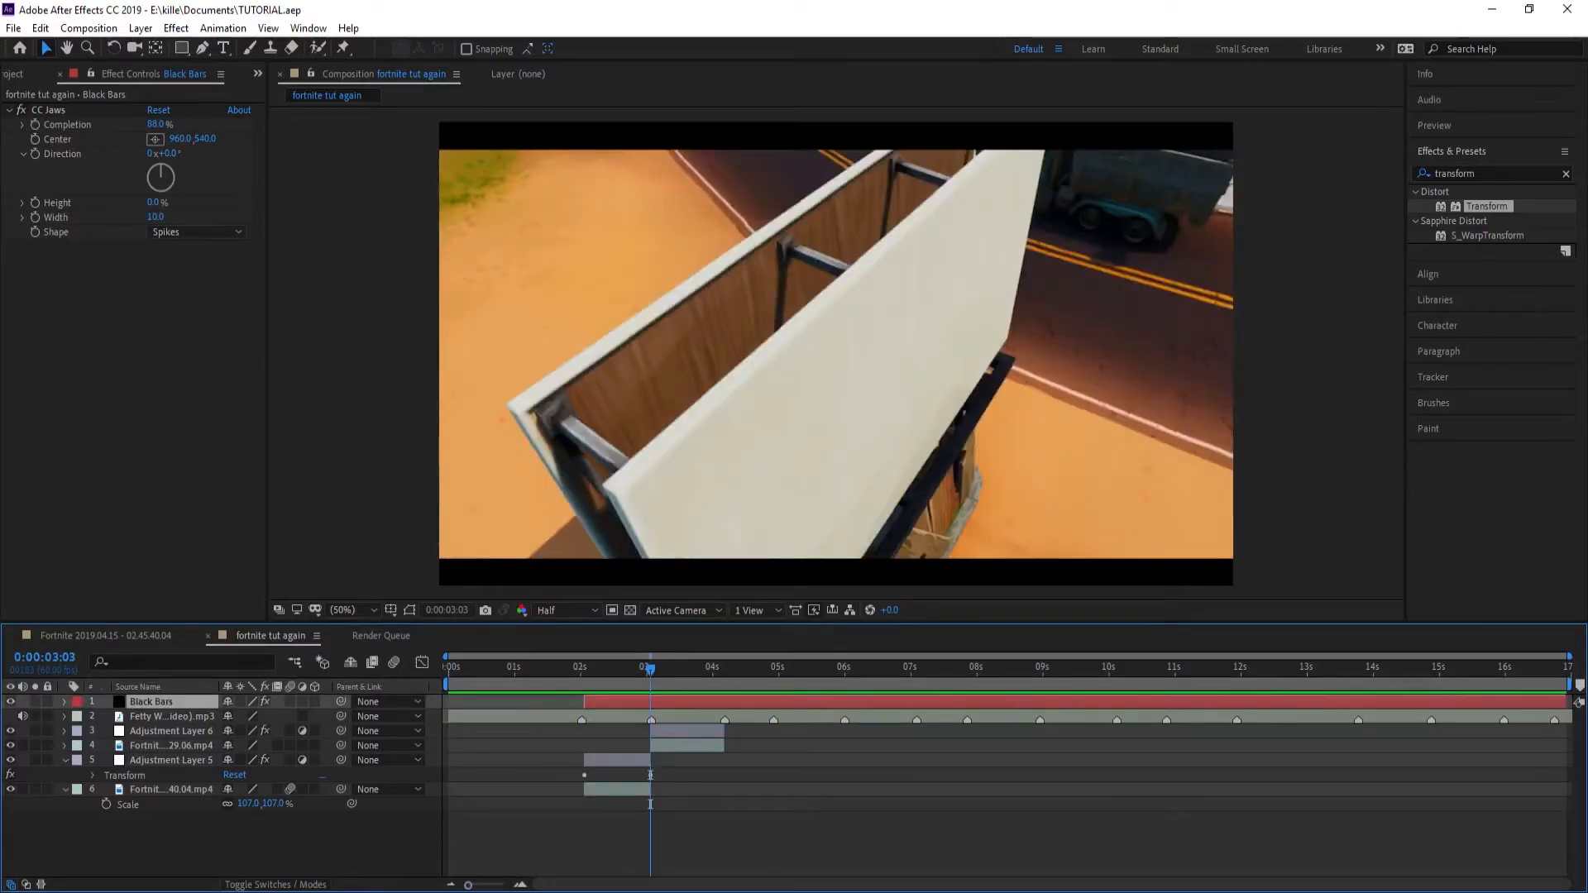
Step: Create a new adjustment layer and place it below the music layer, directly above Adjustment Layer 6
click(519, 884)
click(519, 884)
click(519, 884)
click(644, 833)
click(661, 682)
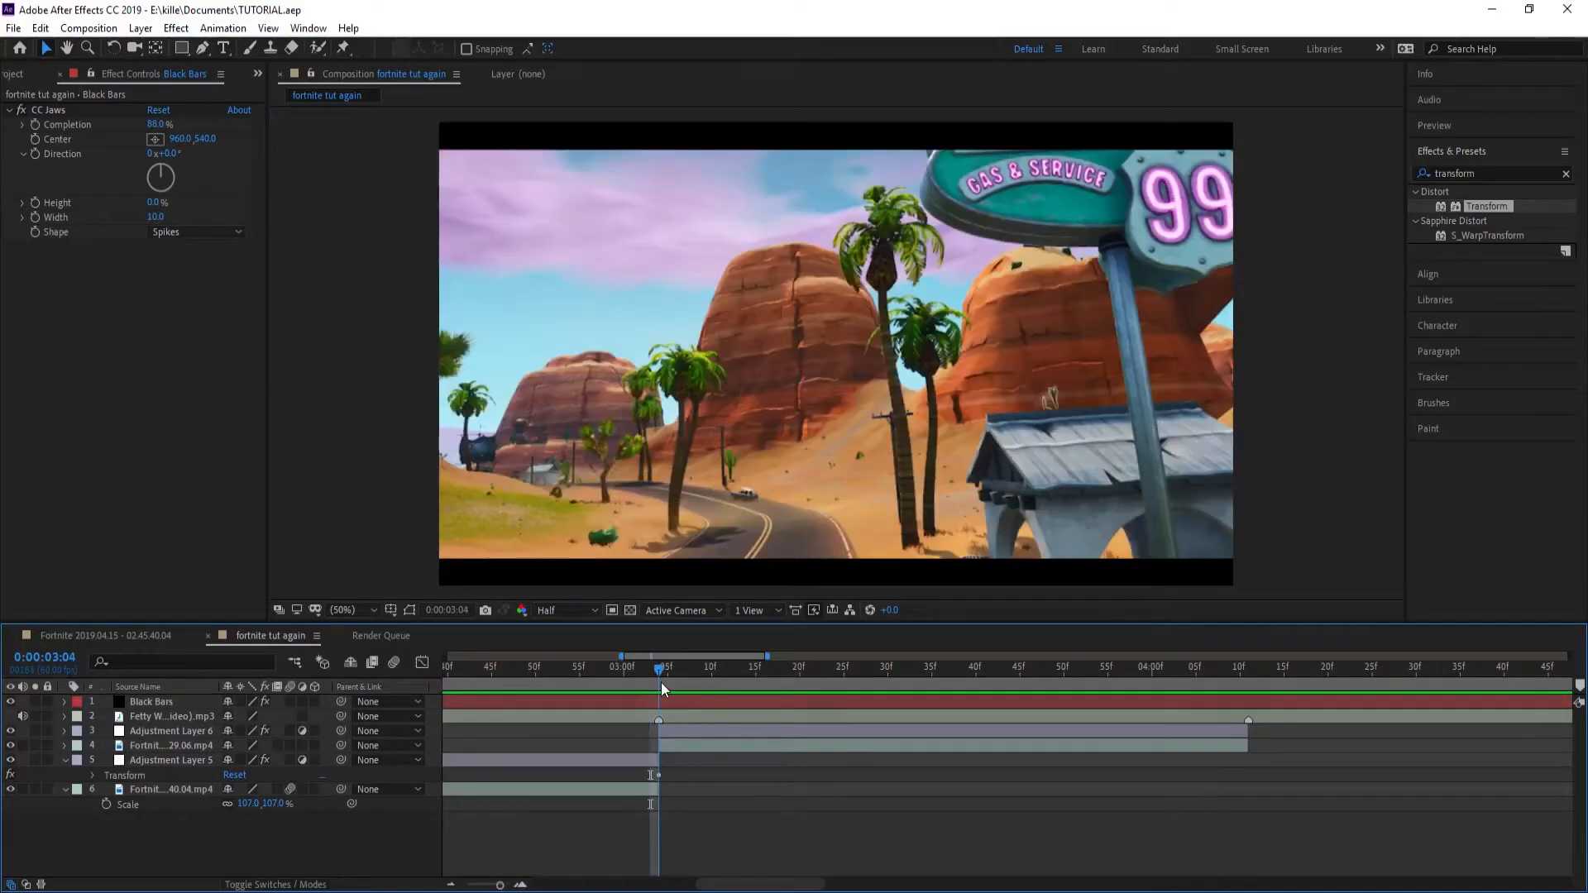
key(ctrl+alt+y)
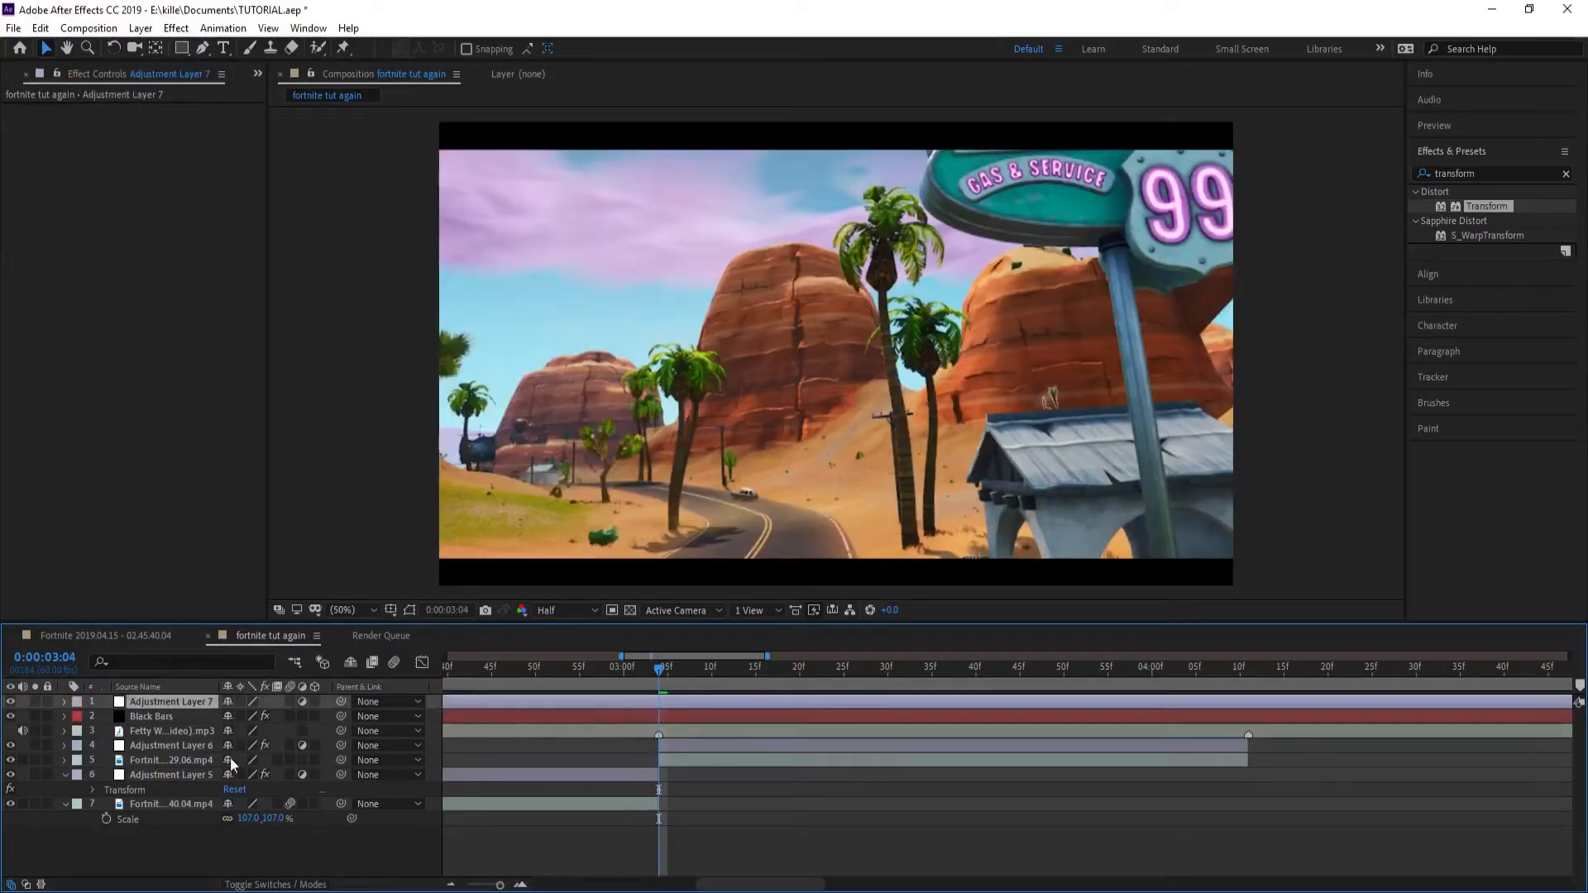
mouse_move(182, 701)
mouse_down()
mouse_move(180, 746)
mouse_move(180, 732)
mouse_up()
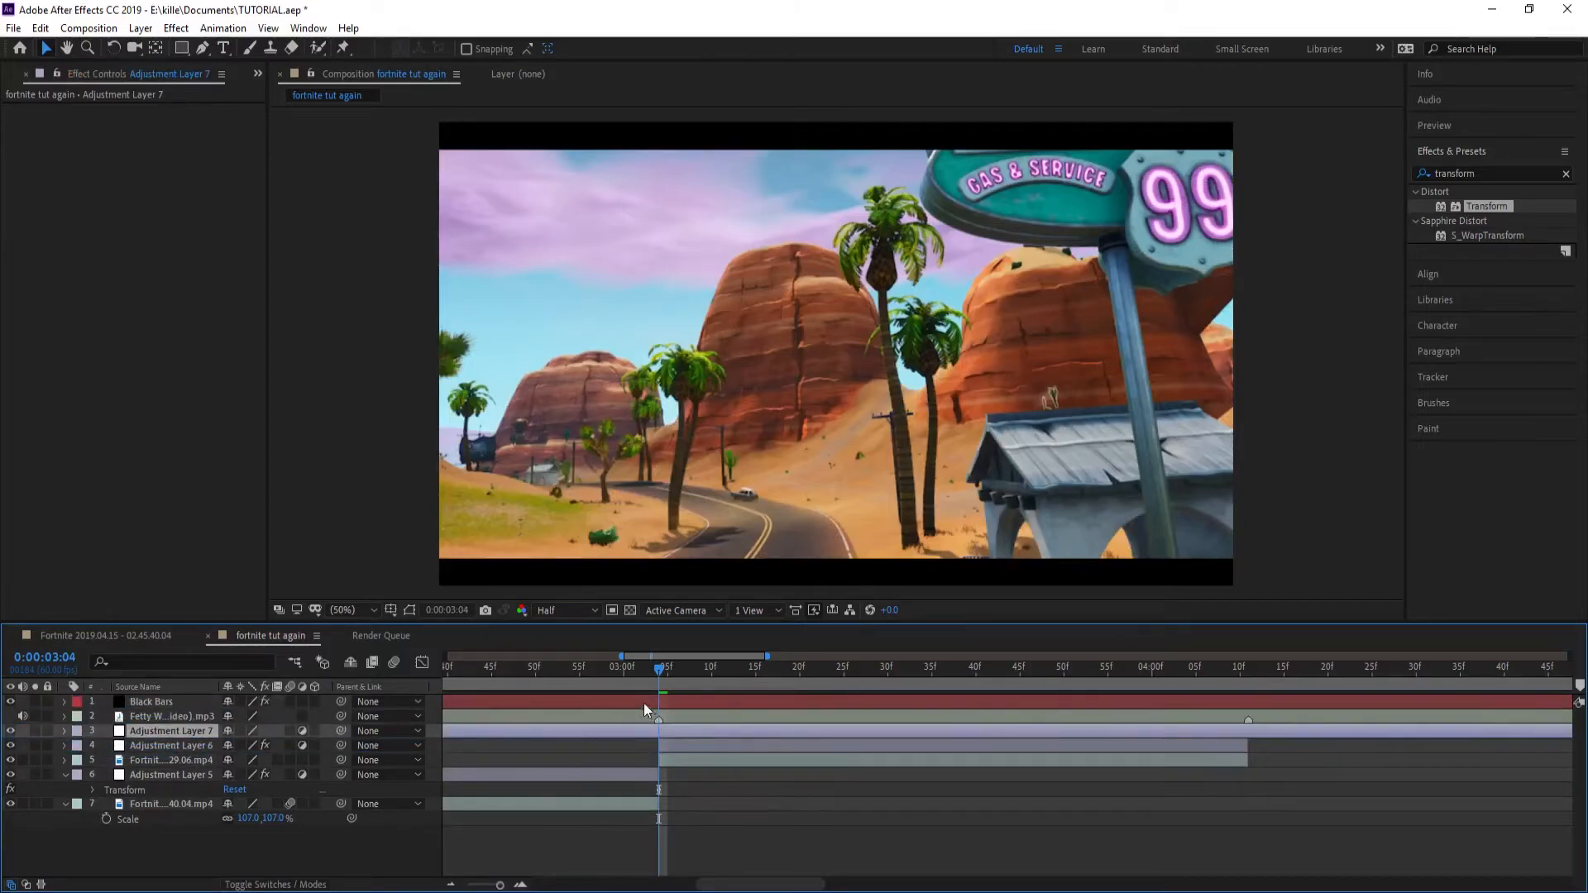
Step: Split Adjustment Layer 7 at 0:00:03:03 and 0:00:03:06, keeping only the short piece over the cut
click(649, 668)
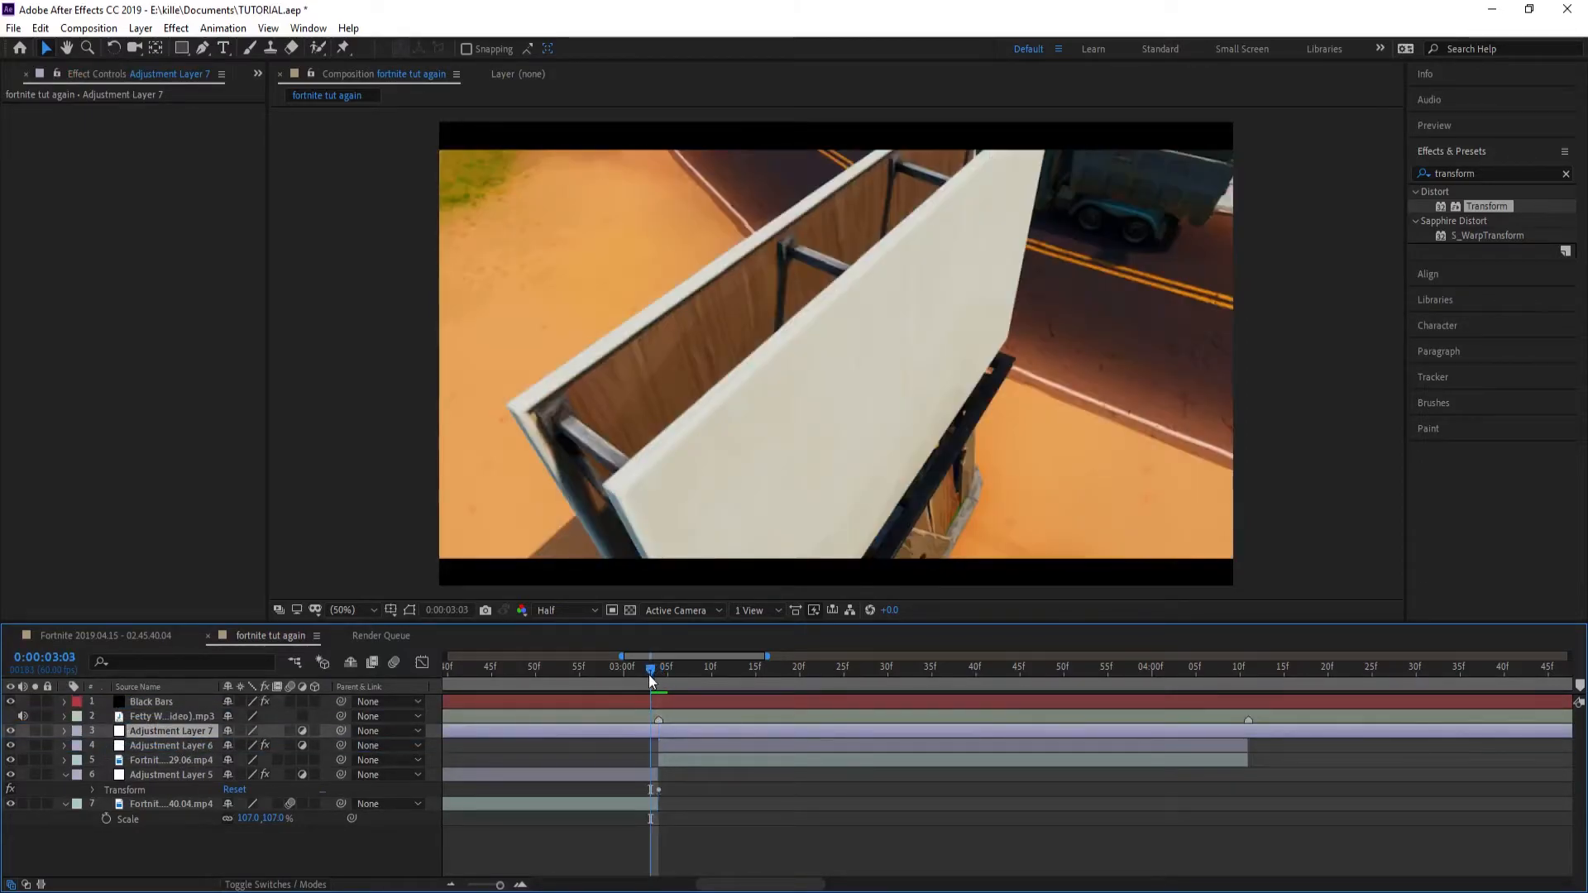
key(ctrl+shift+d)
drag(648, 675, 677, 681)
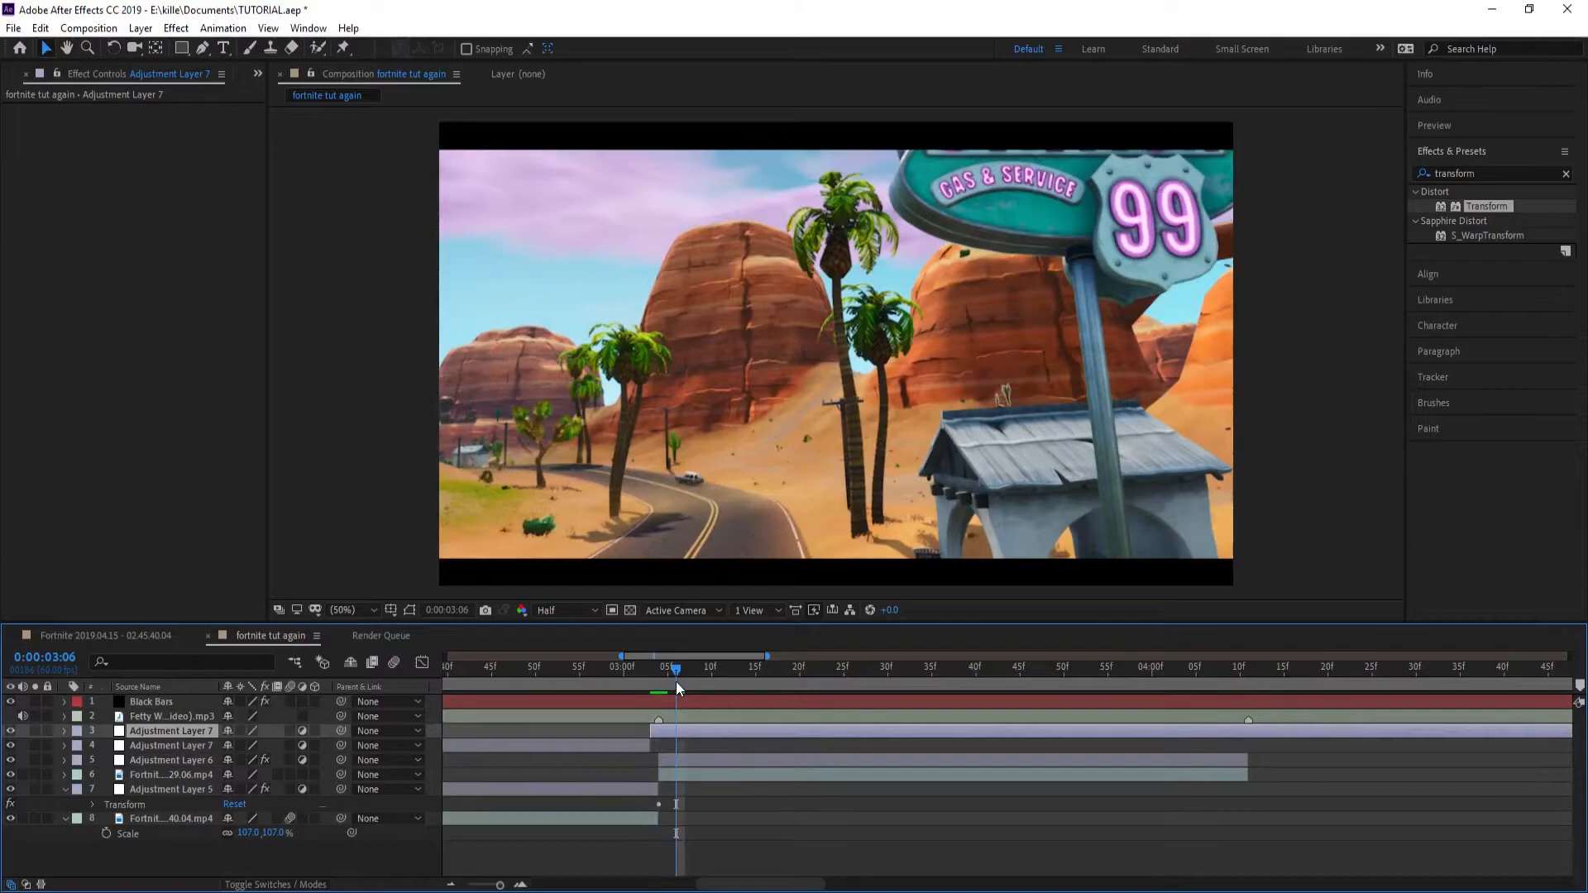
key(ctrl+shift+d)
key(Delete)
click(590, 742)
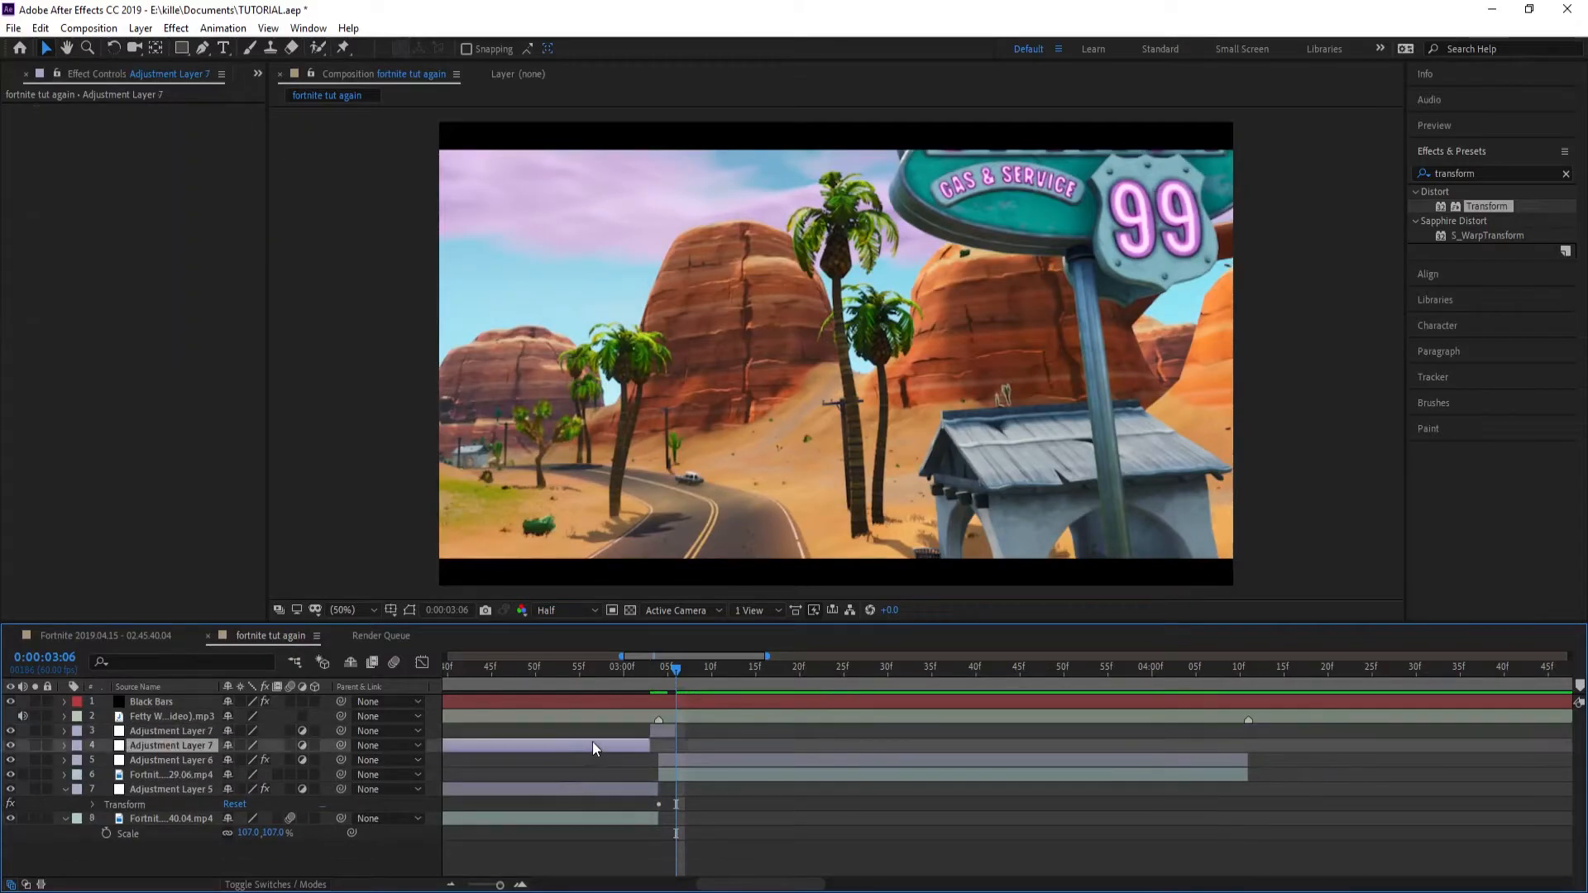
key(Delete)
Step: Find the Camera Lens Blur effect and apply it to Adjustment Layer 7
mouse_move(662, 677)
mouse_down()
mouse_move(629, 666)
mouse_move(652, 663)
mouse_up()
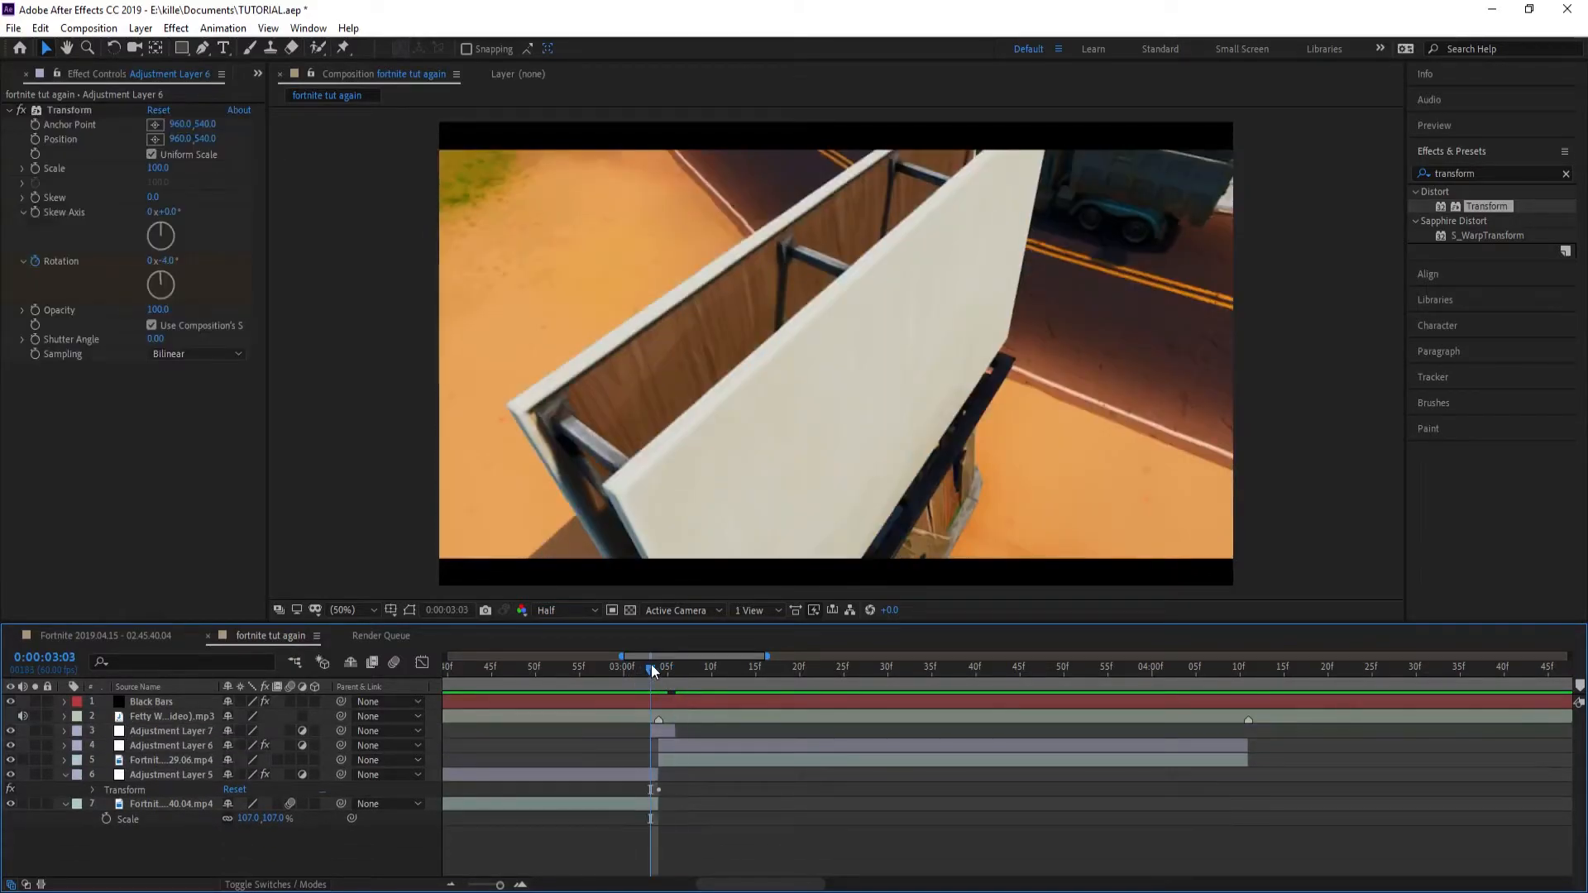
click(660, 732)
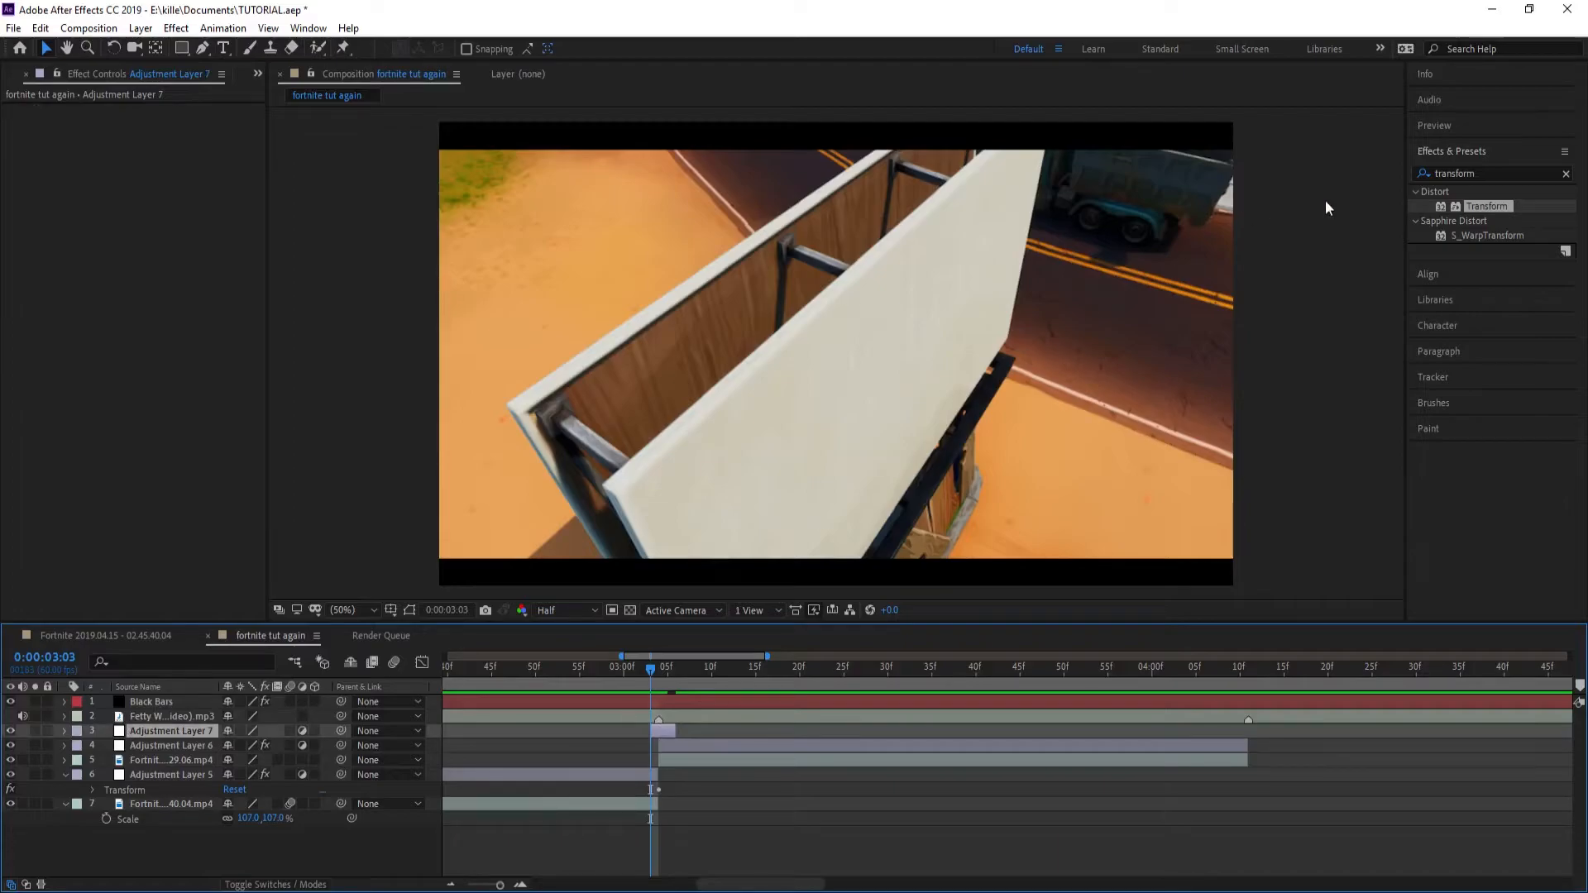
click(1476, 174)
text(camera)
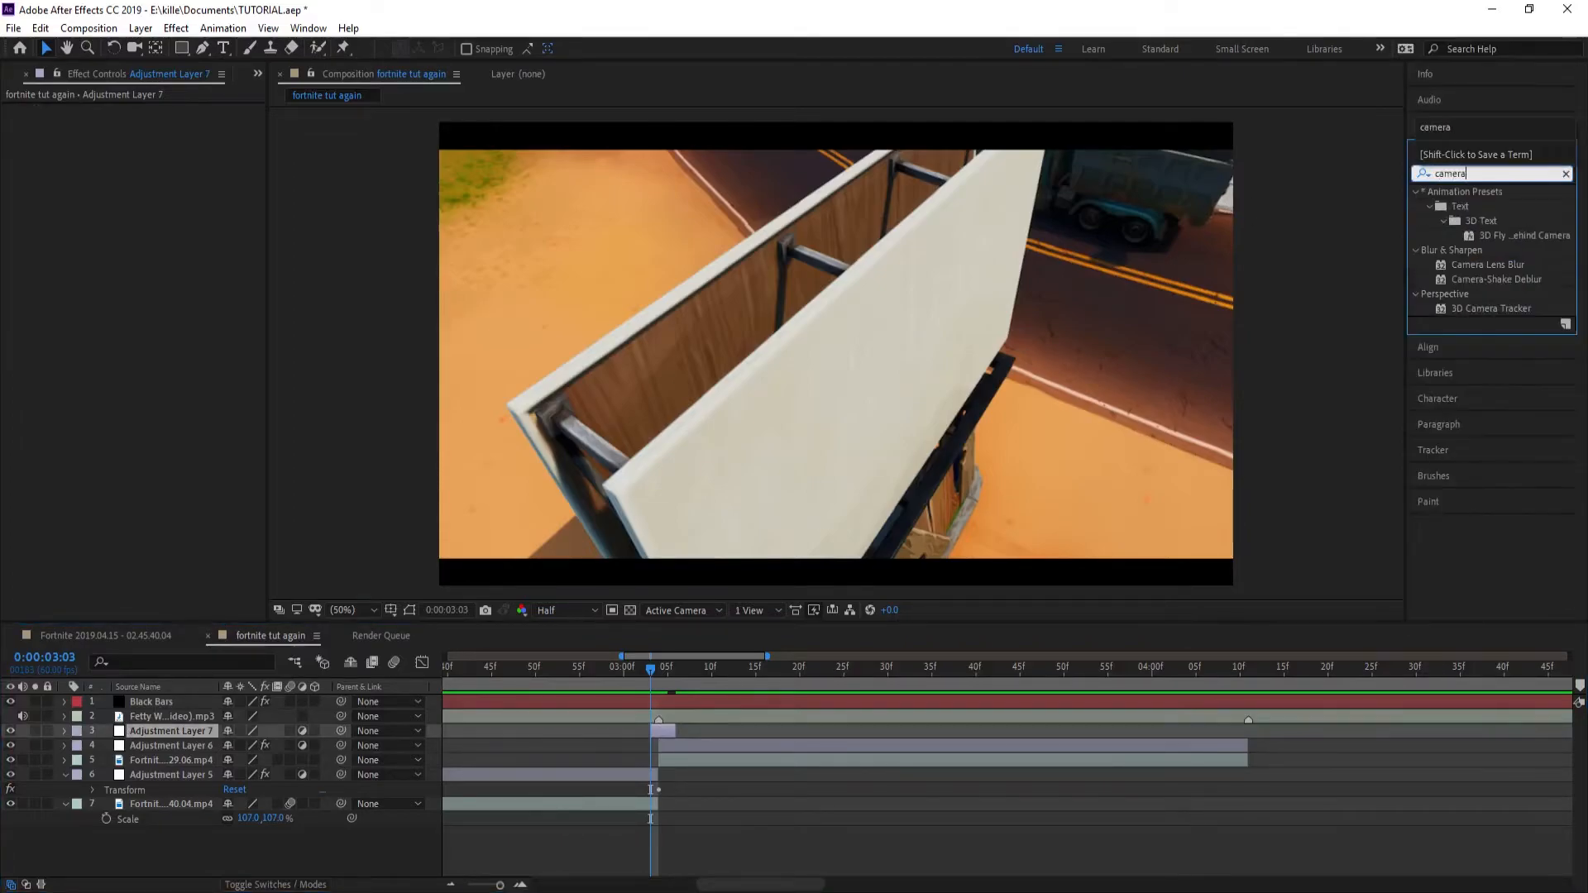
drag(1489, 206, 658, 731)
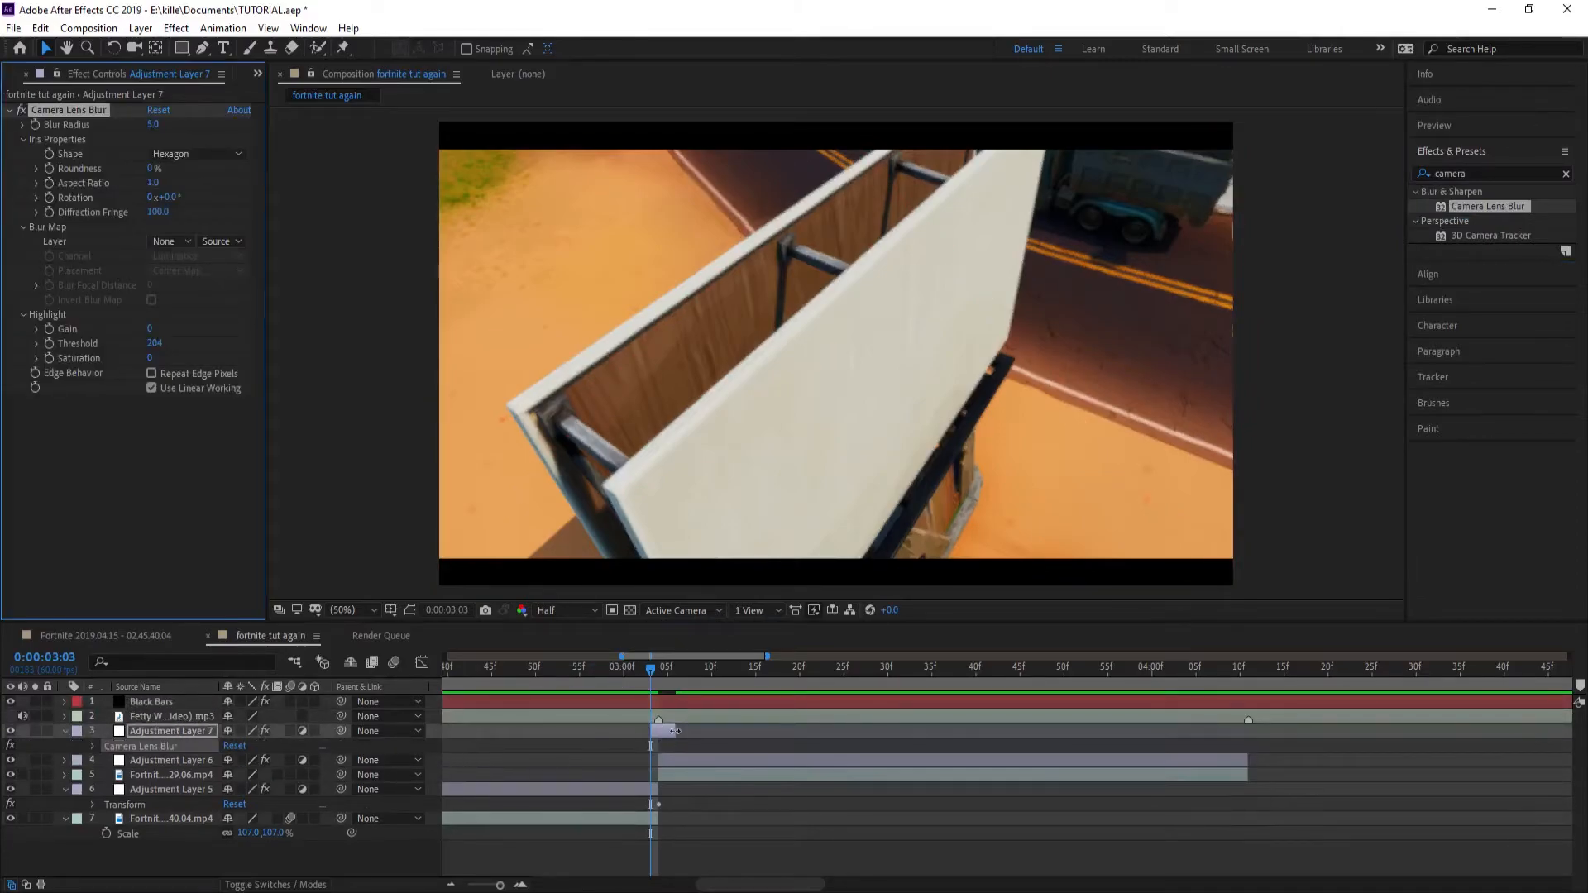
Step: Add a Camera Lens Blur Blur Radius keyframe of 5.0 on Adjustment Layer 7 at 0:00:03:04
click(663, 681)
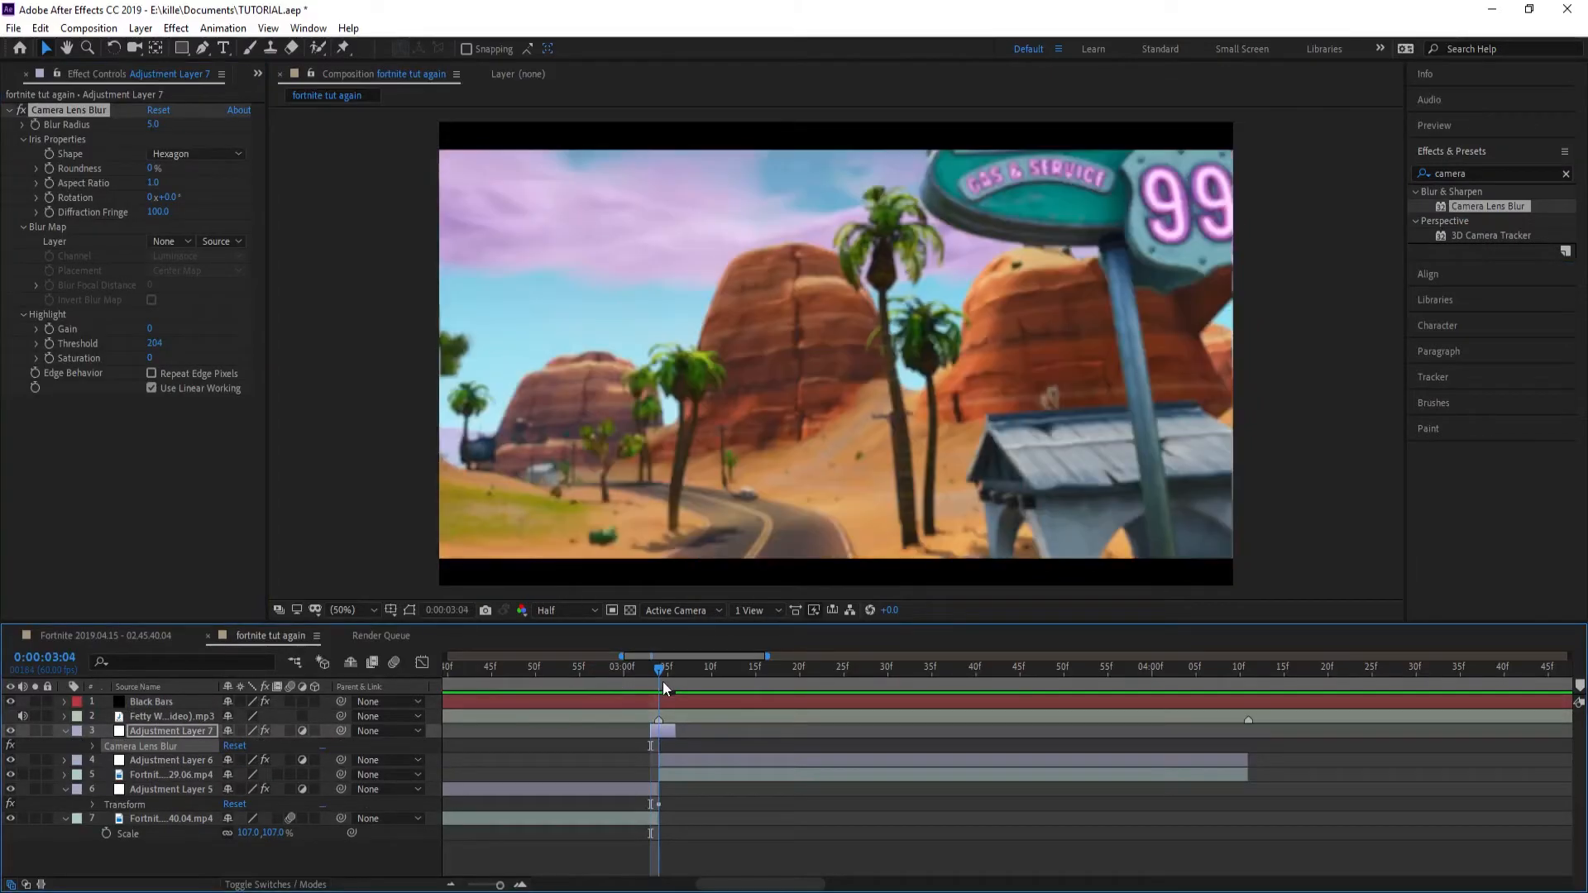
click(92, 745)
click(412, 793)
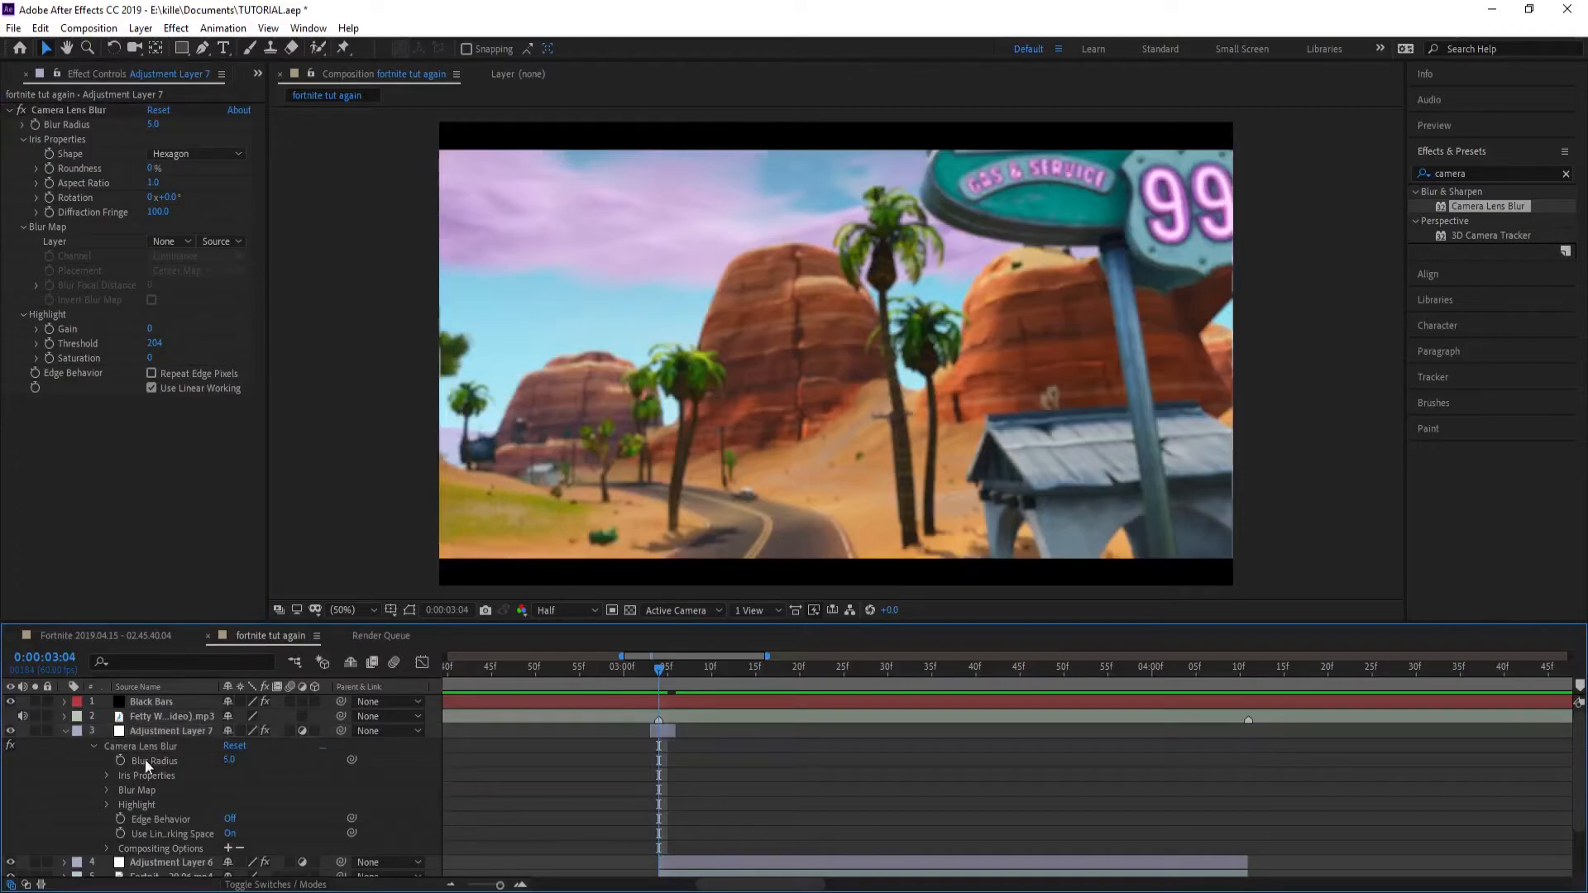
click(121, 759)
Step: Add Blur Radius keyframes of 0 at 0:00:03:03 and 0:00:03:06, on either side of the blur peak
click(650, 676)
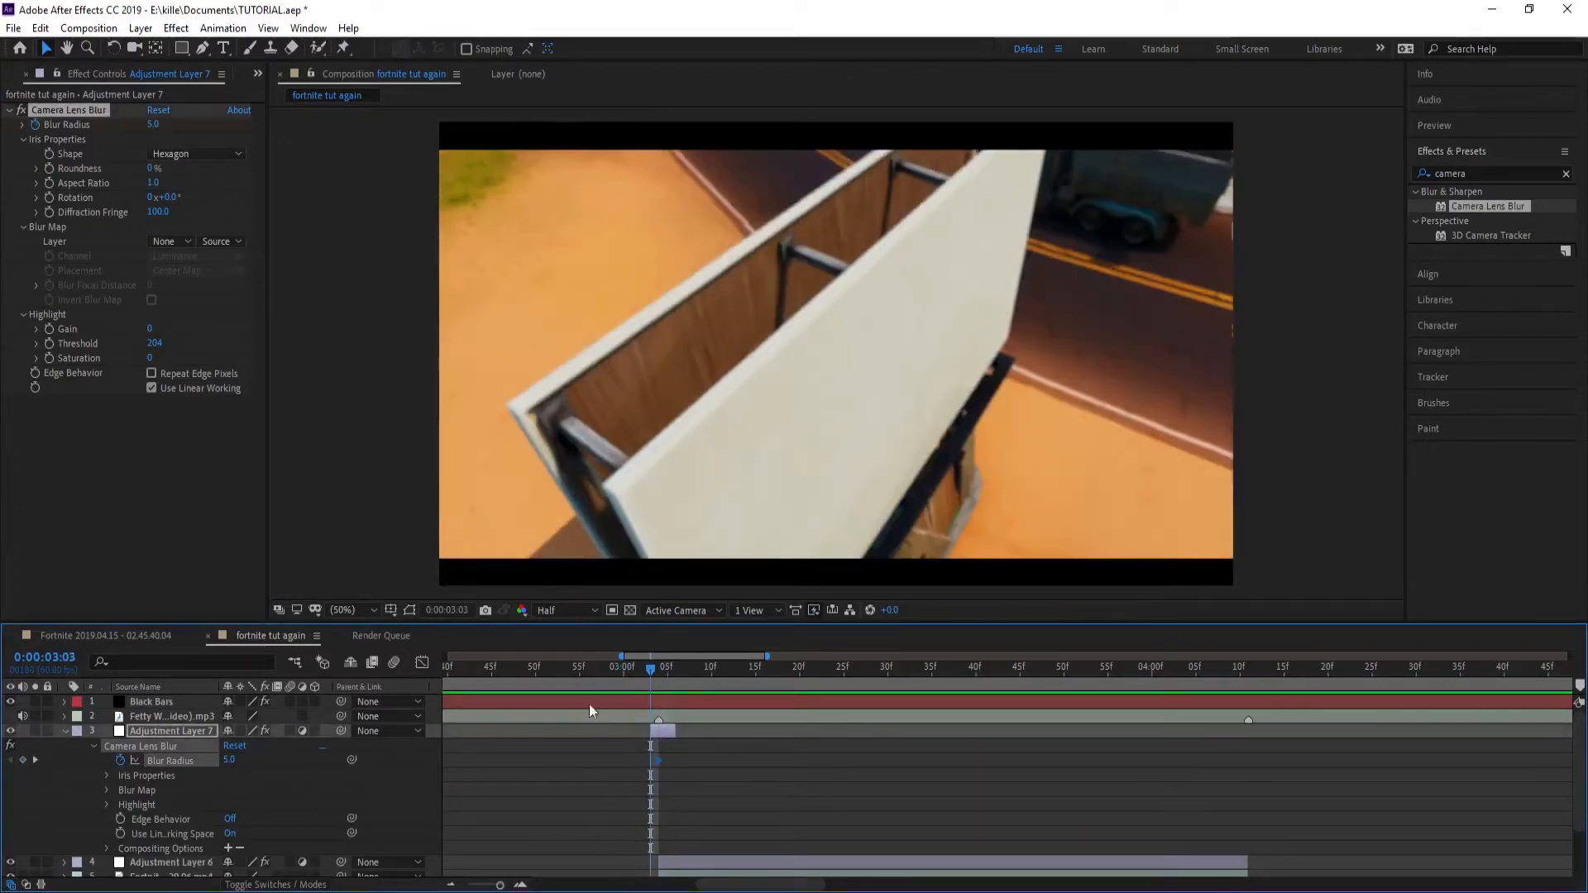
click(229, 759)
text(0)
key(Return)
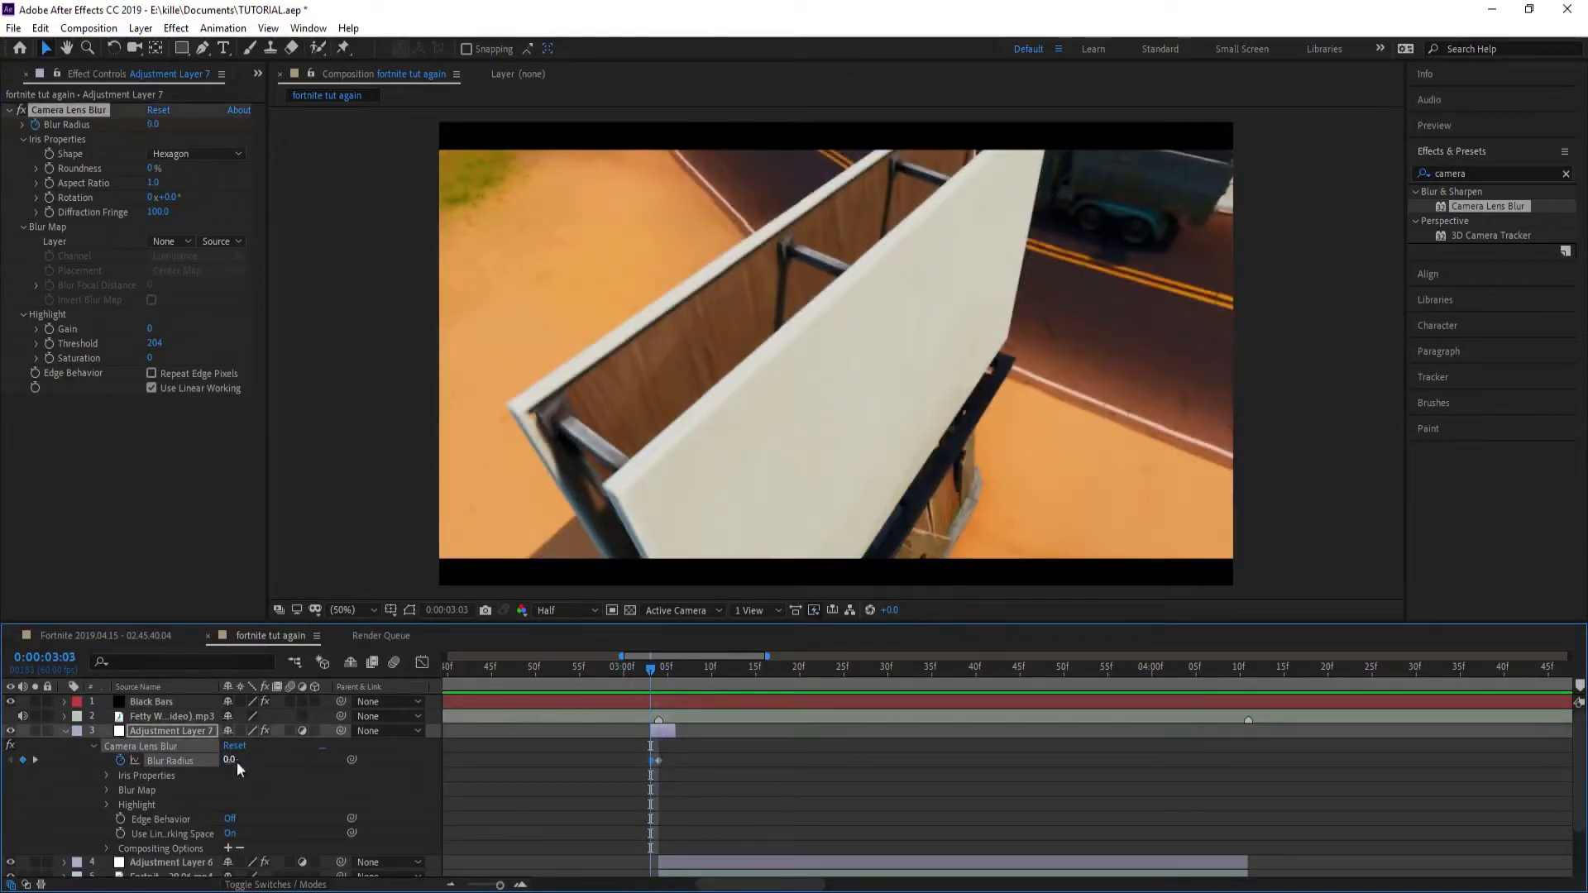
mouse_move(682, 682)
mouse_down()
mouse_move(685, 670)
mouse_move(678, 685)
mouse_up()
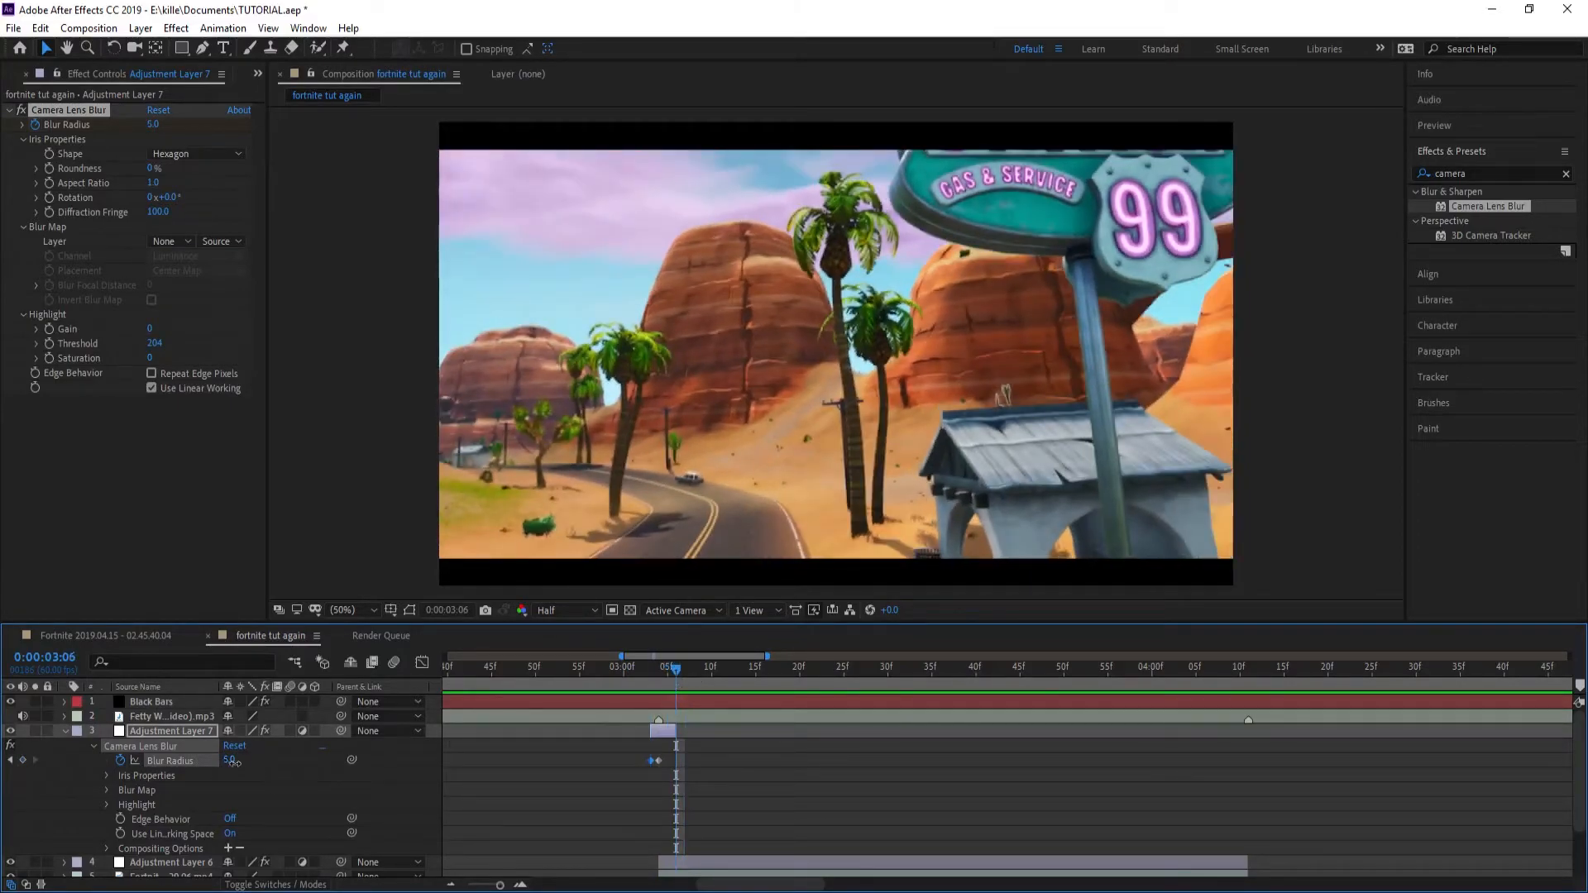
text(0)
key(Return)
Step: Move the peak Blur Radius keyframe to 0:00:03:05, and extend the end of Adjustment Layer 7 and its last keyframe by one frame
mouse_move(650, 675)
mouse_down()
mouse_move(593, 674)
mouse_move(668, 693)
mouse_up()
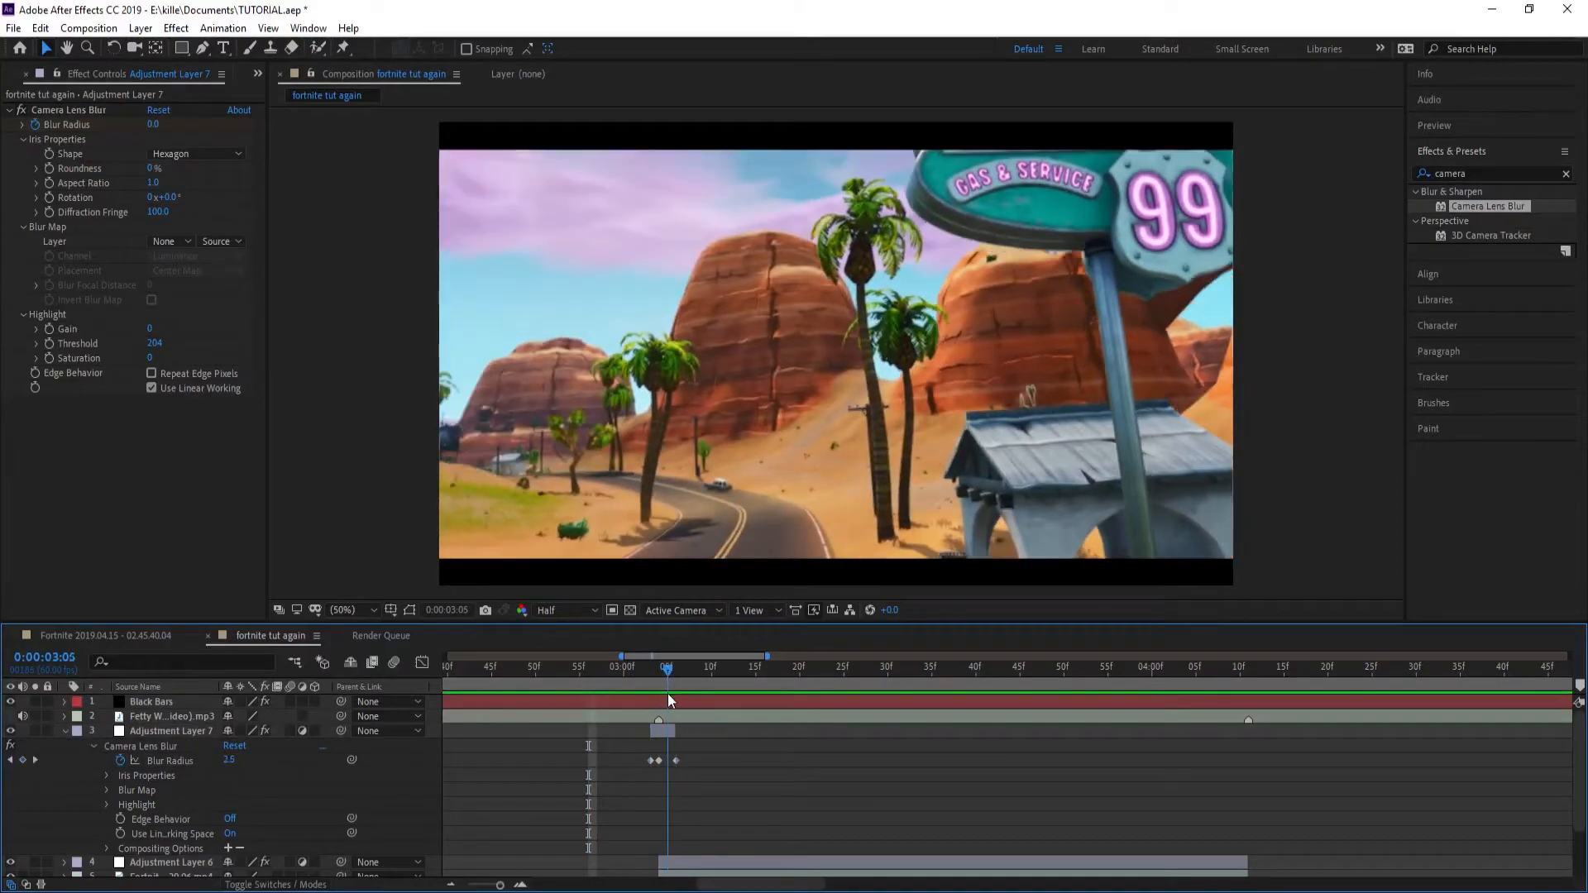
click(658, 759)
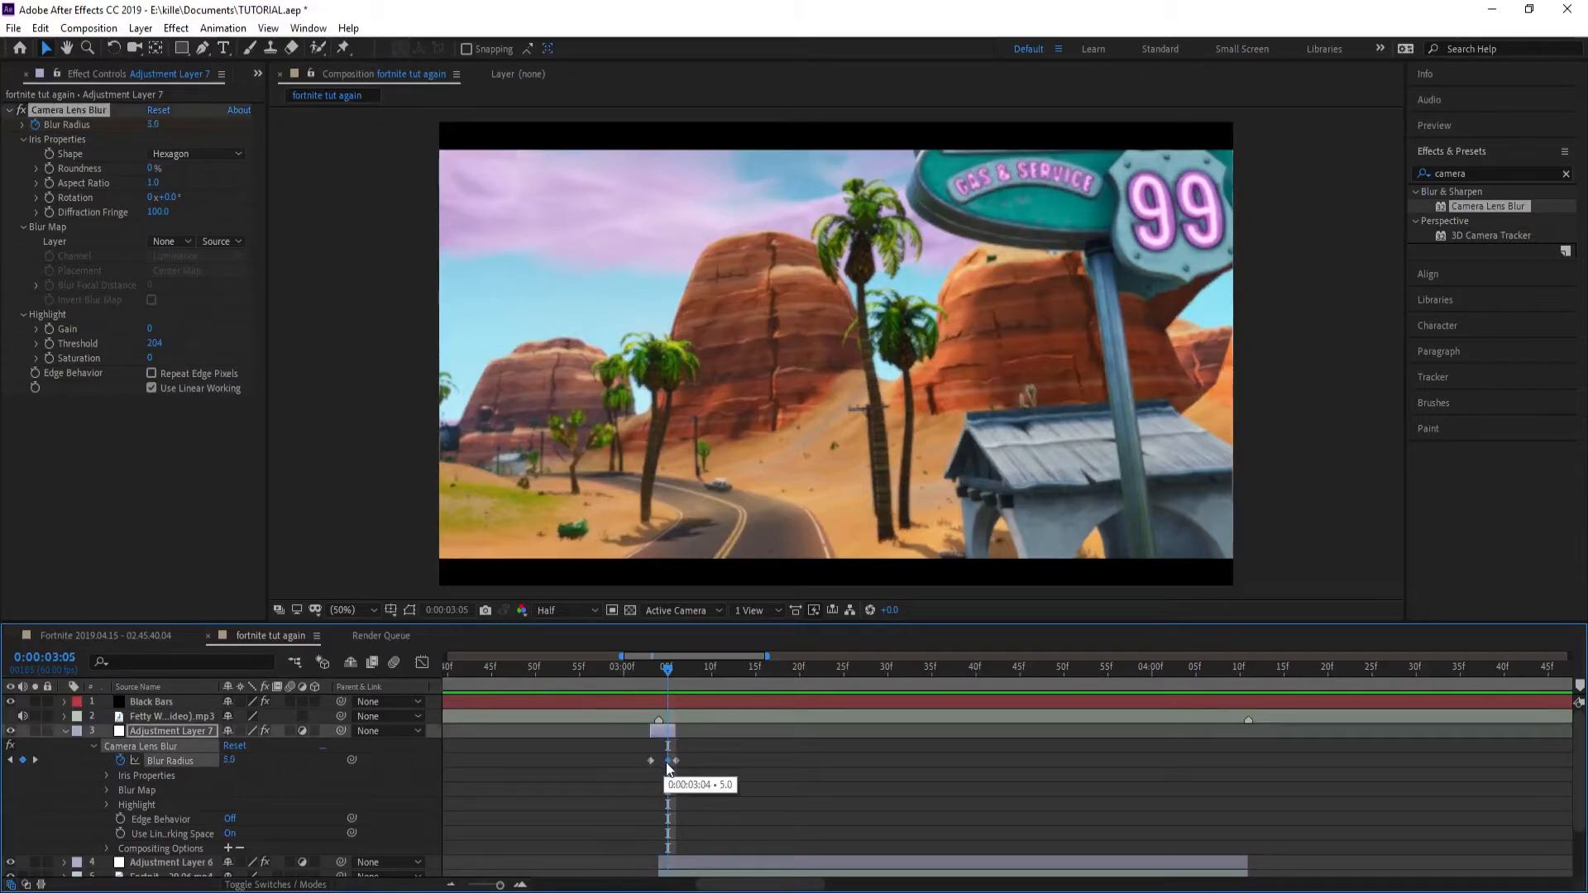
mouse_move(675, 731)
mouse_down()
mouse_move(663, 759)
mouse_move(686, 758)
mouse_up()
click(640, 661)
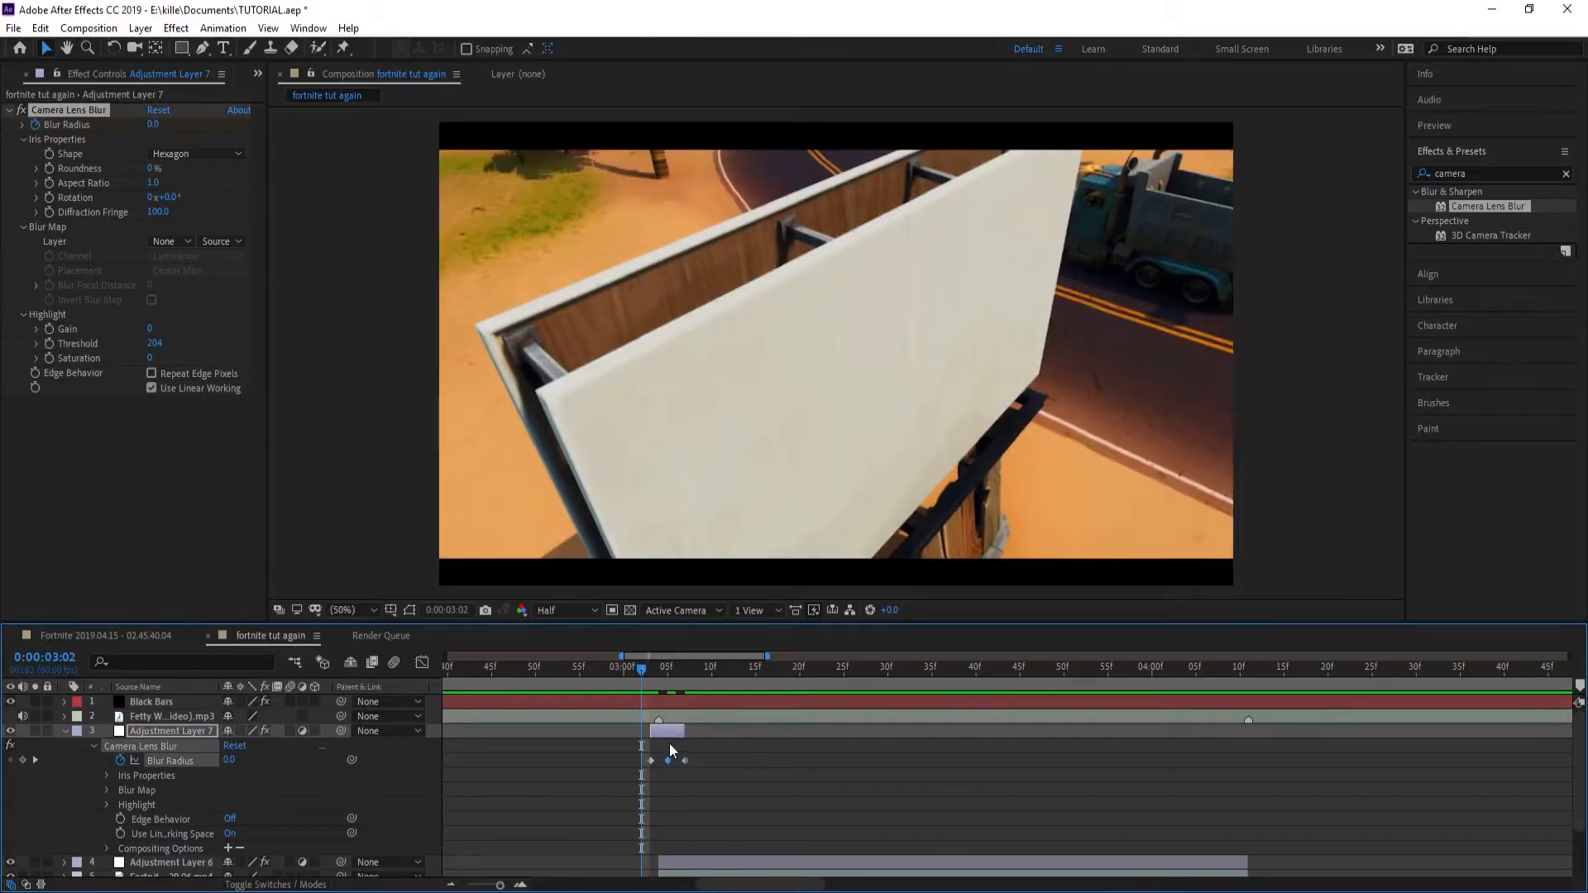
Step: Set the Blur Radius keyframe at 0:00:03:05 to 10 and preview the transition from 0:00:02:55
click(668, 666)
click(229, 759)
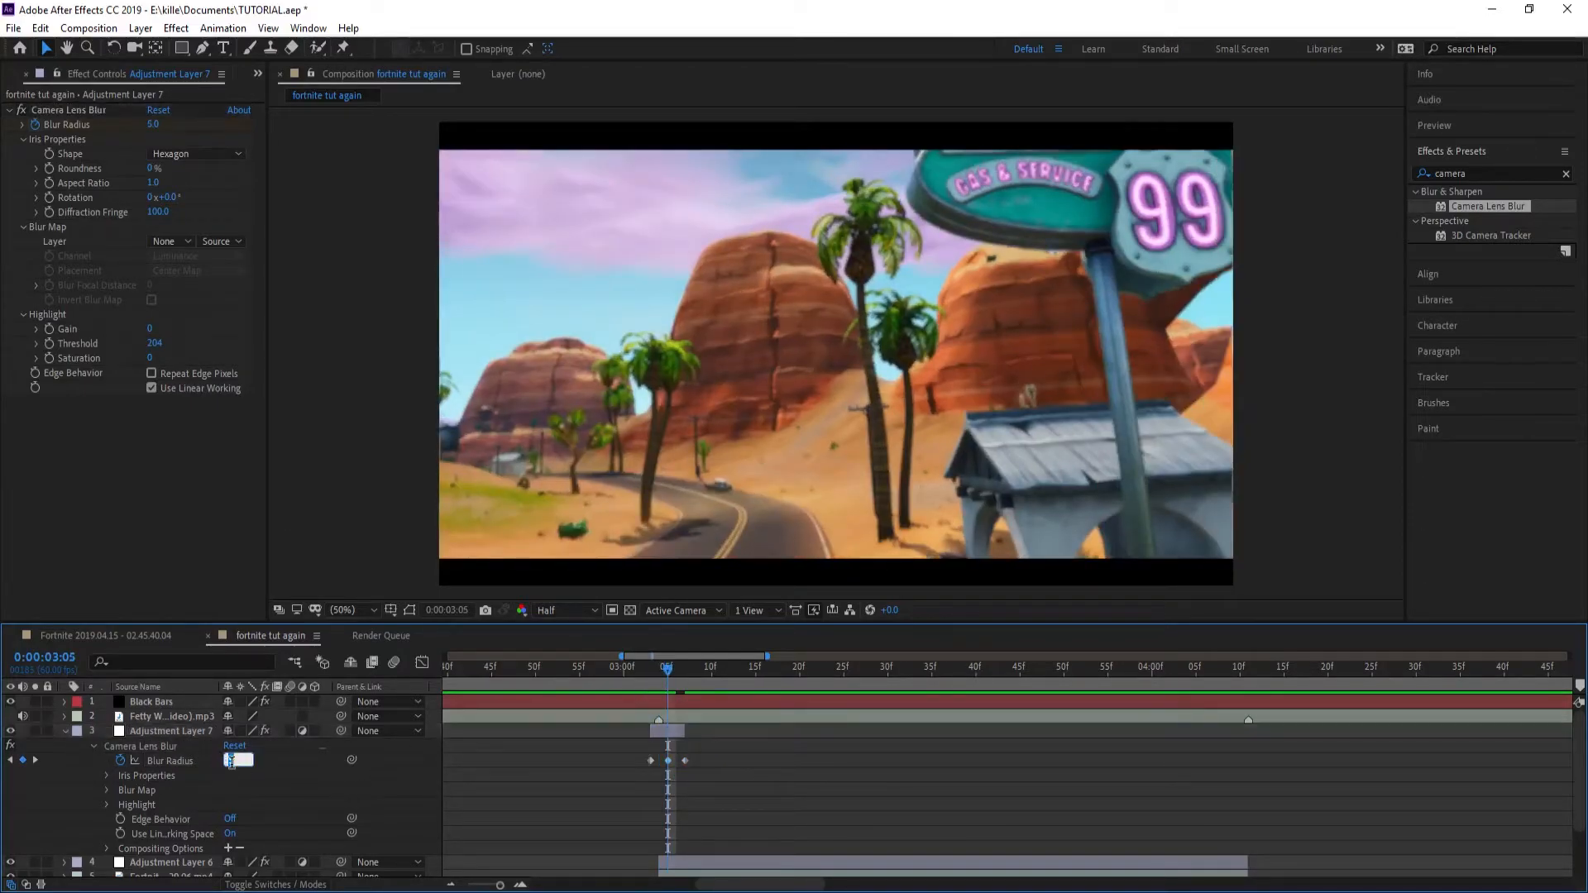
text(10)
key(Return)
drag(632, 663, 580, 666)
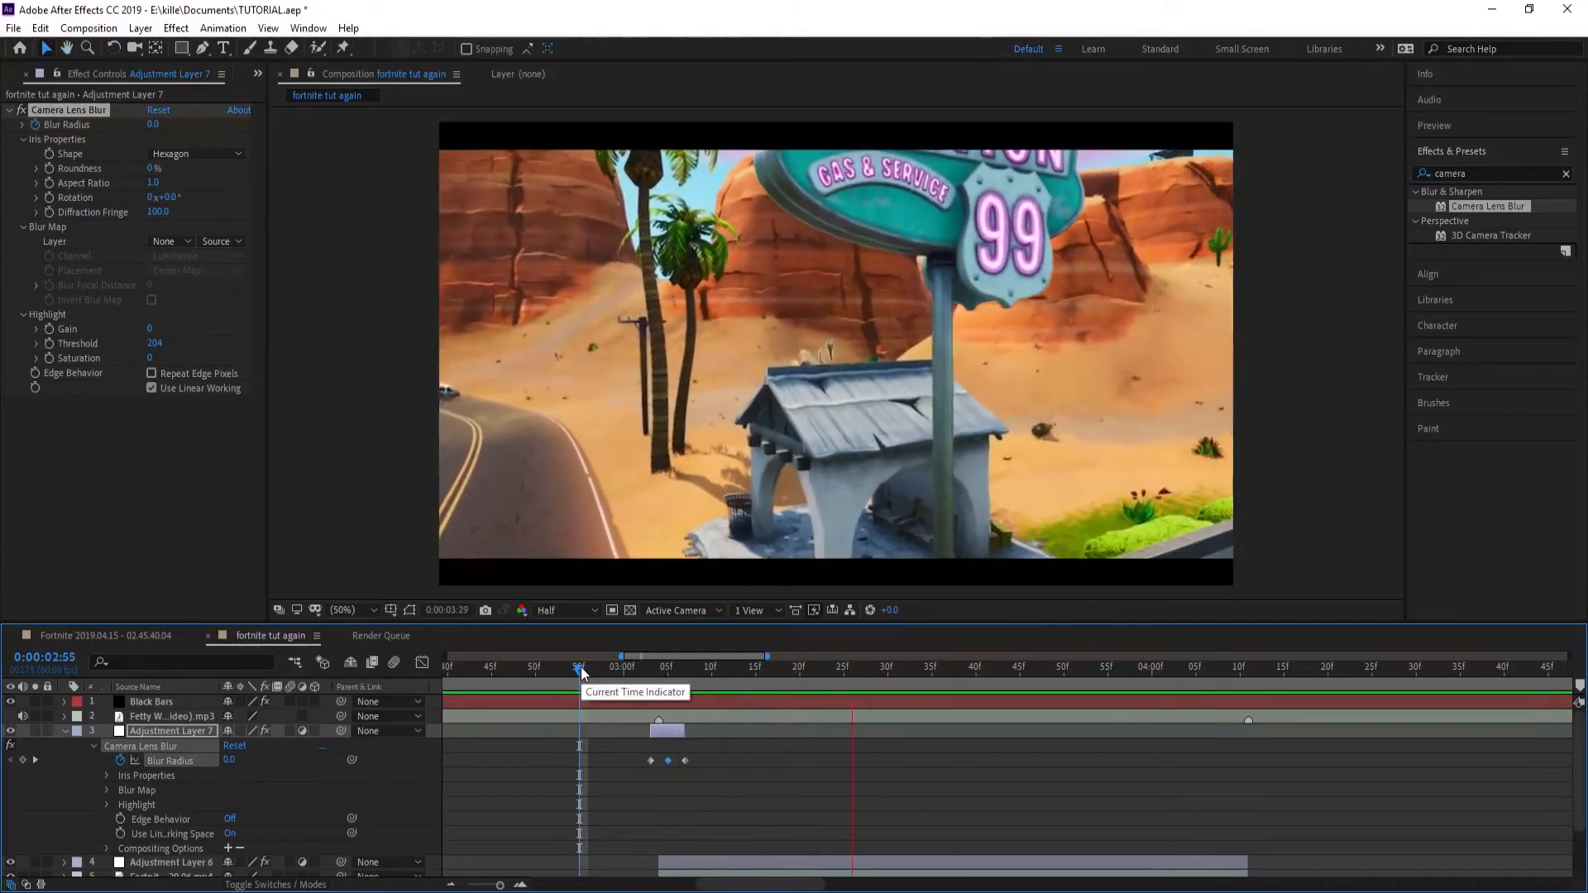
Step: Extend the start of Adjustment Layer 7 and its first Blur Radius keyframe back to 0:00:03:00, and preview from 0:00:02:56
drag(584, 669, 623, 670)
drag(650, 732, 623, 760)
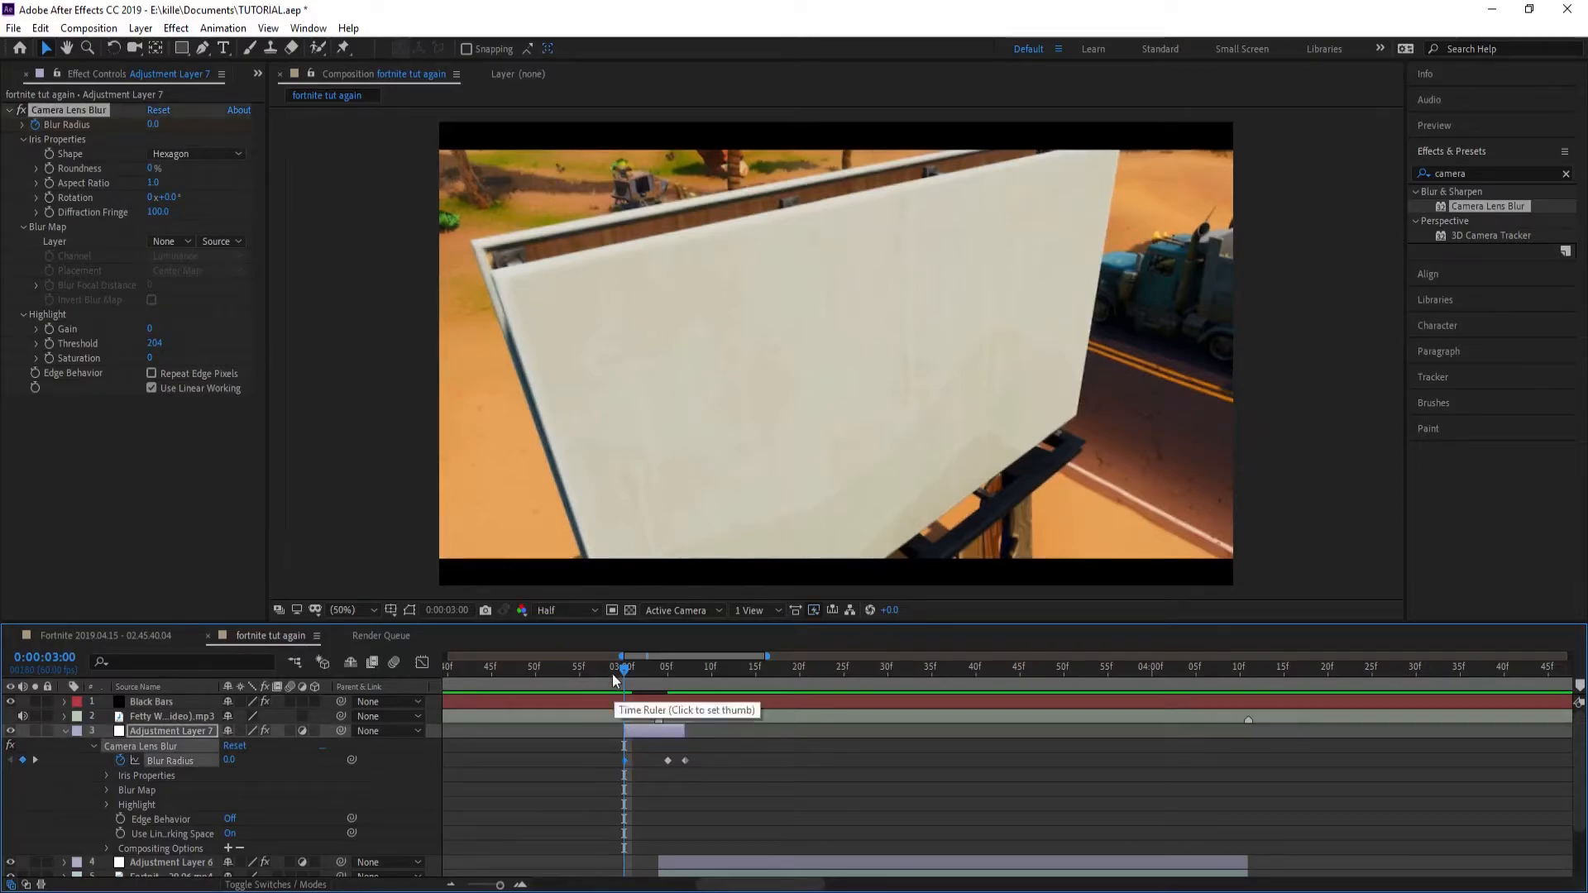
drag(592, 674, 589, 673)
key(space)
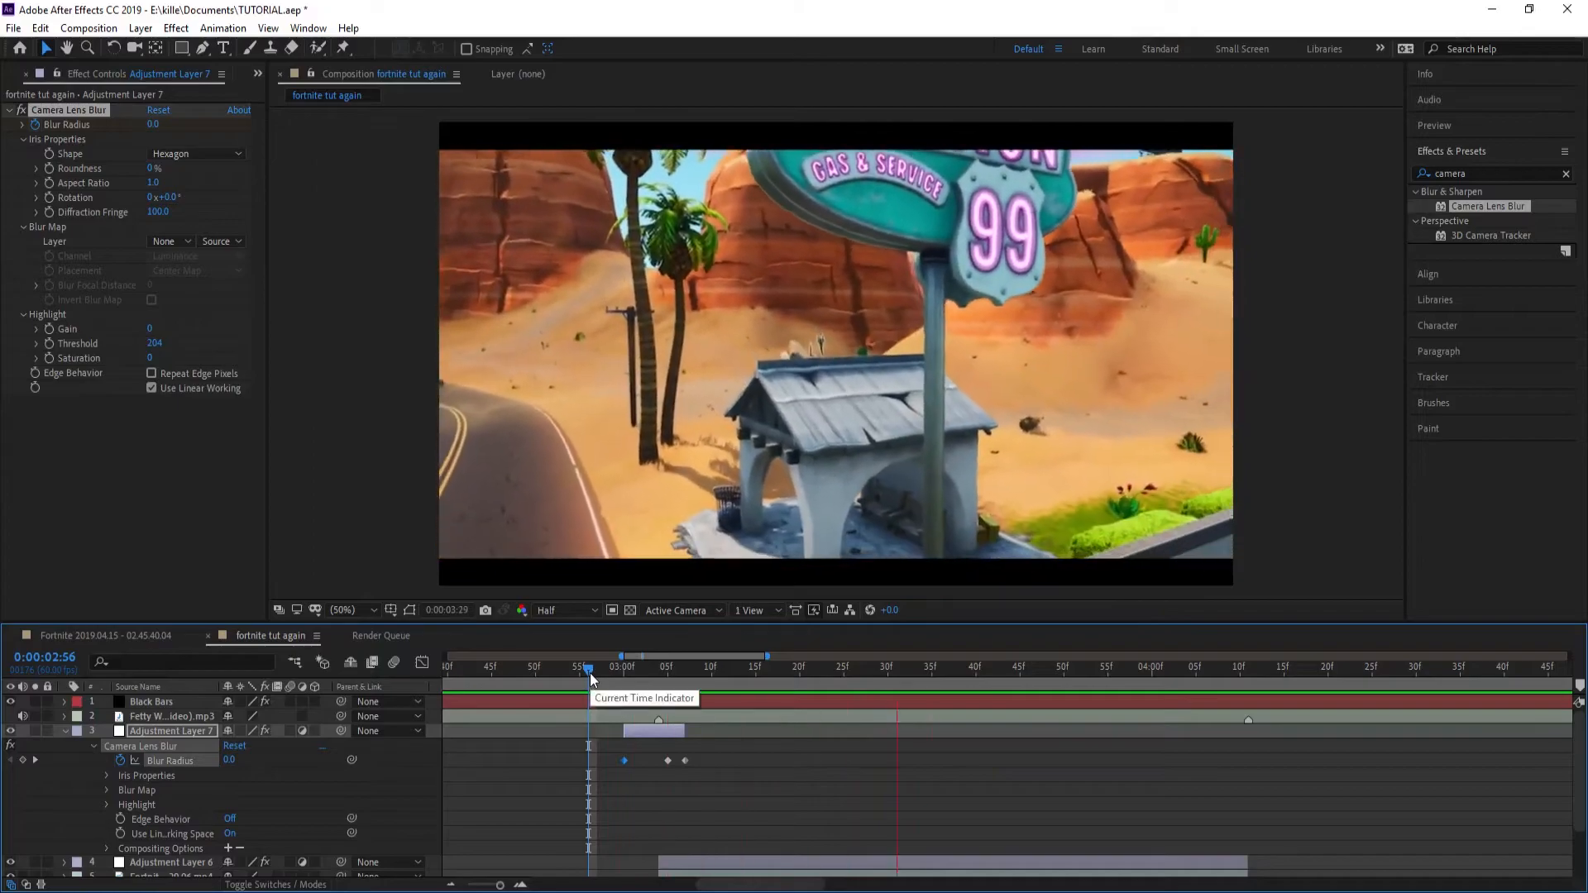
Step: Preview the blurred transition between the two clips from 0:00:02:42 and again from 0:00:02:54
drag(589, 673, 465, 663)
key(space)
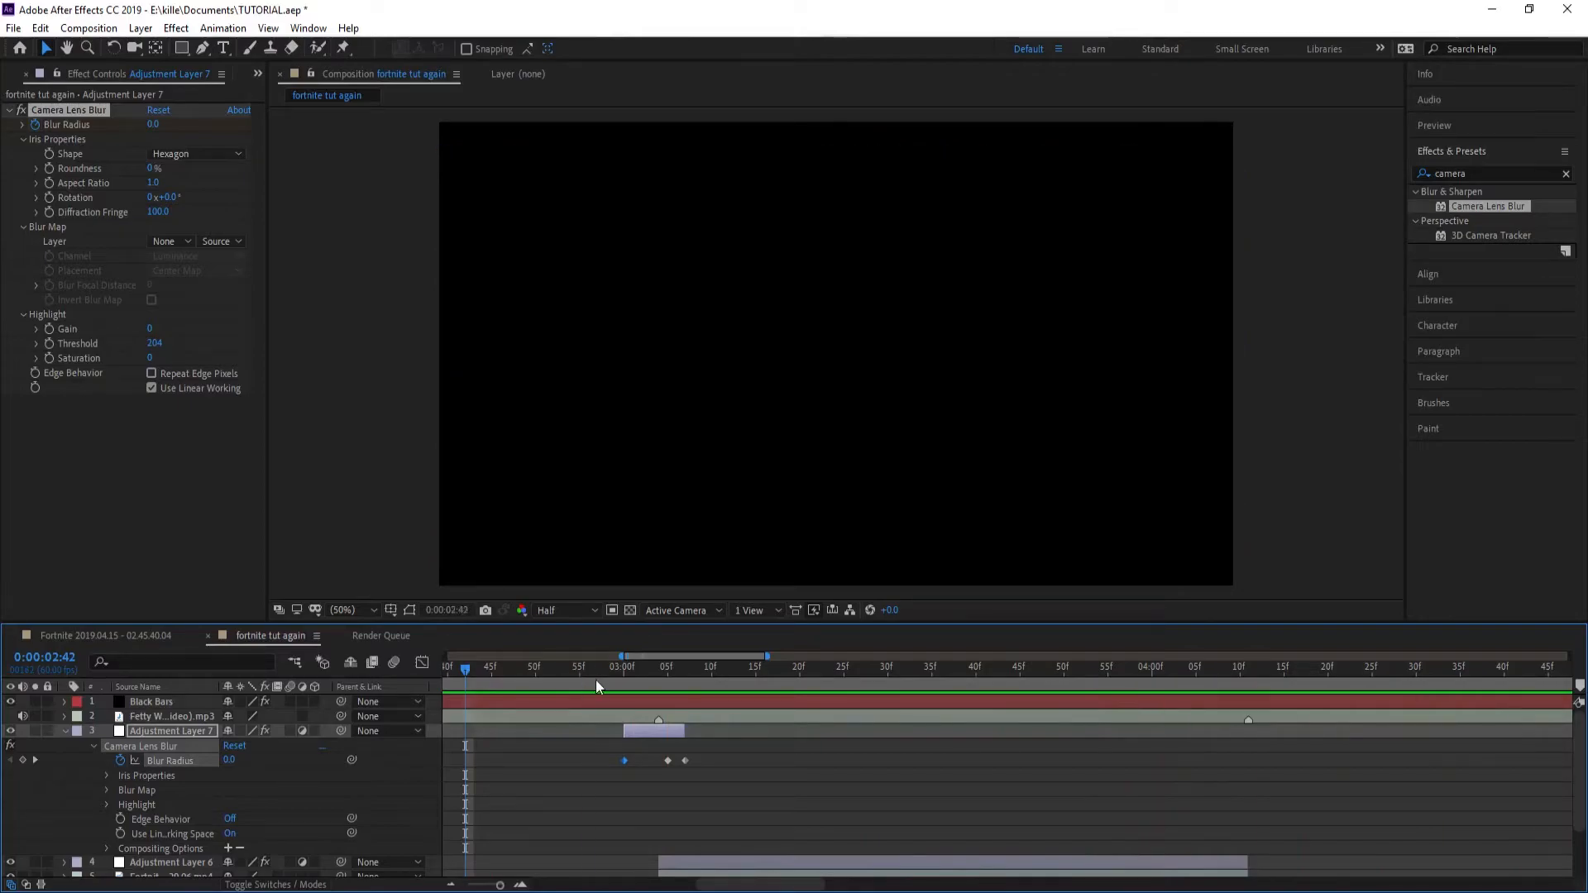
drag(589, 673, 571, 690)
key(space)
drag(500, 885, 432, 885)
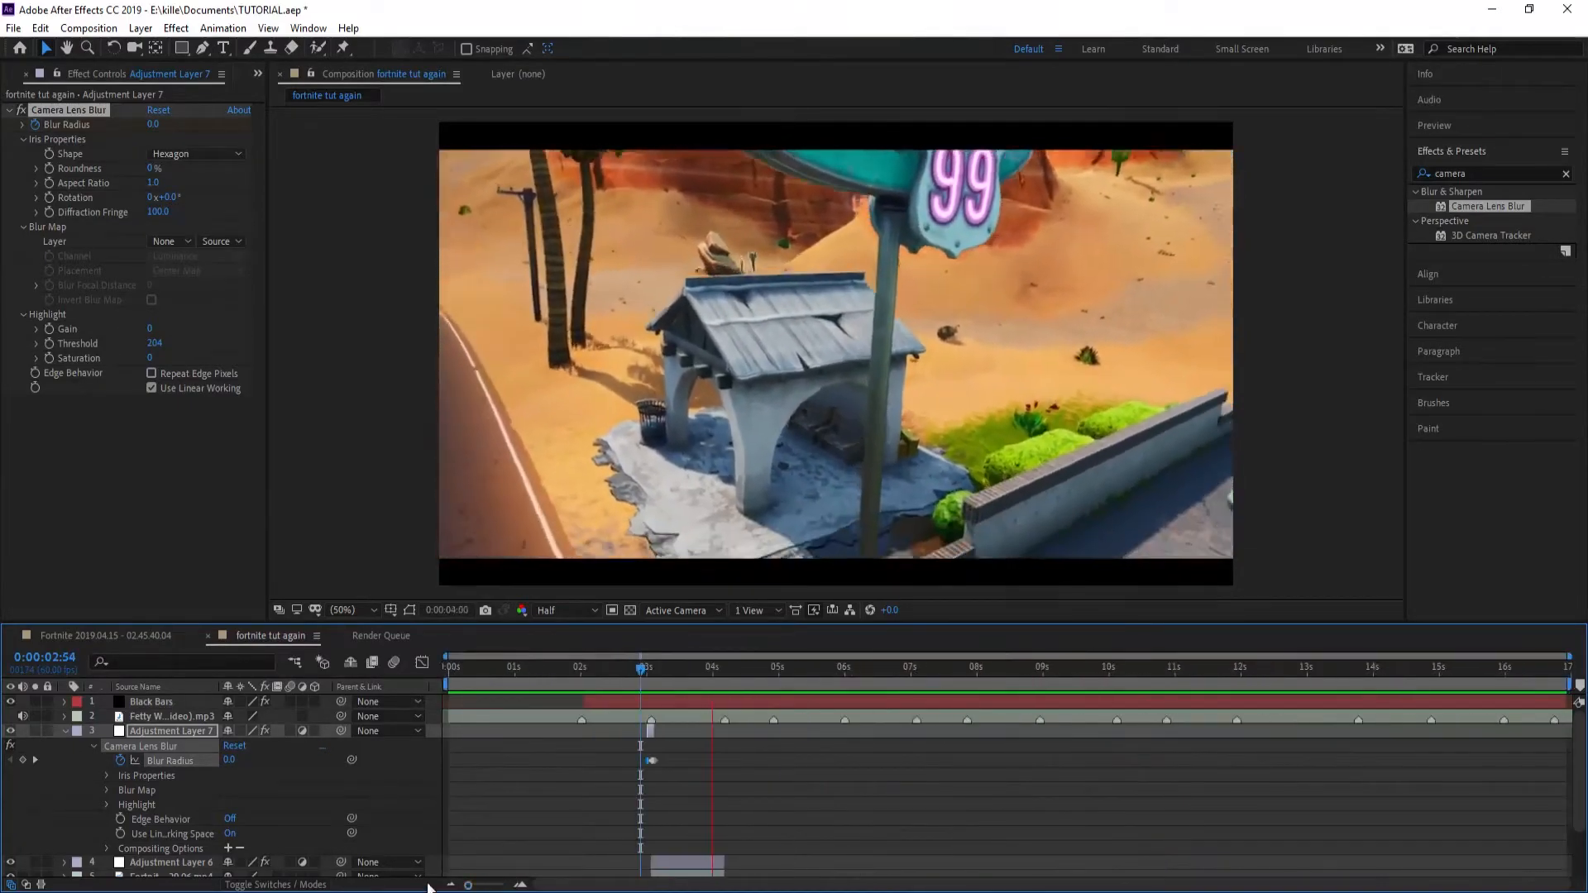
drag(660, 674, 613, 676)
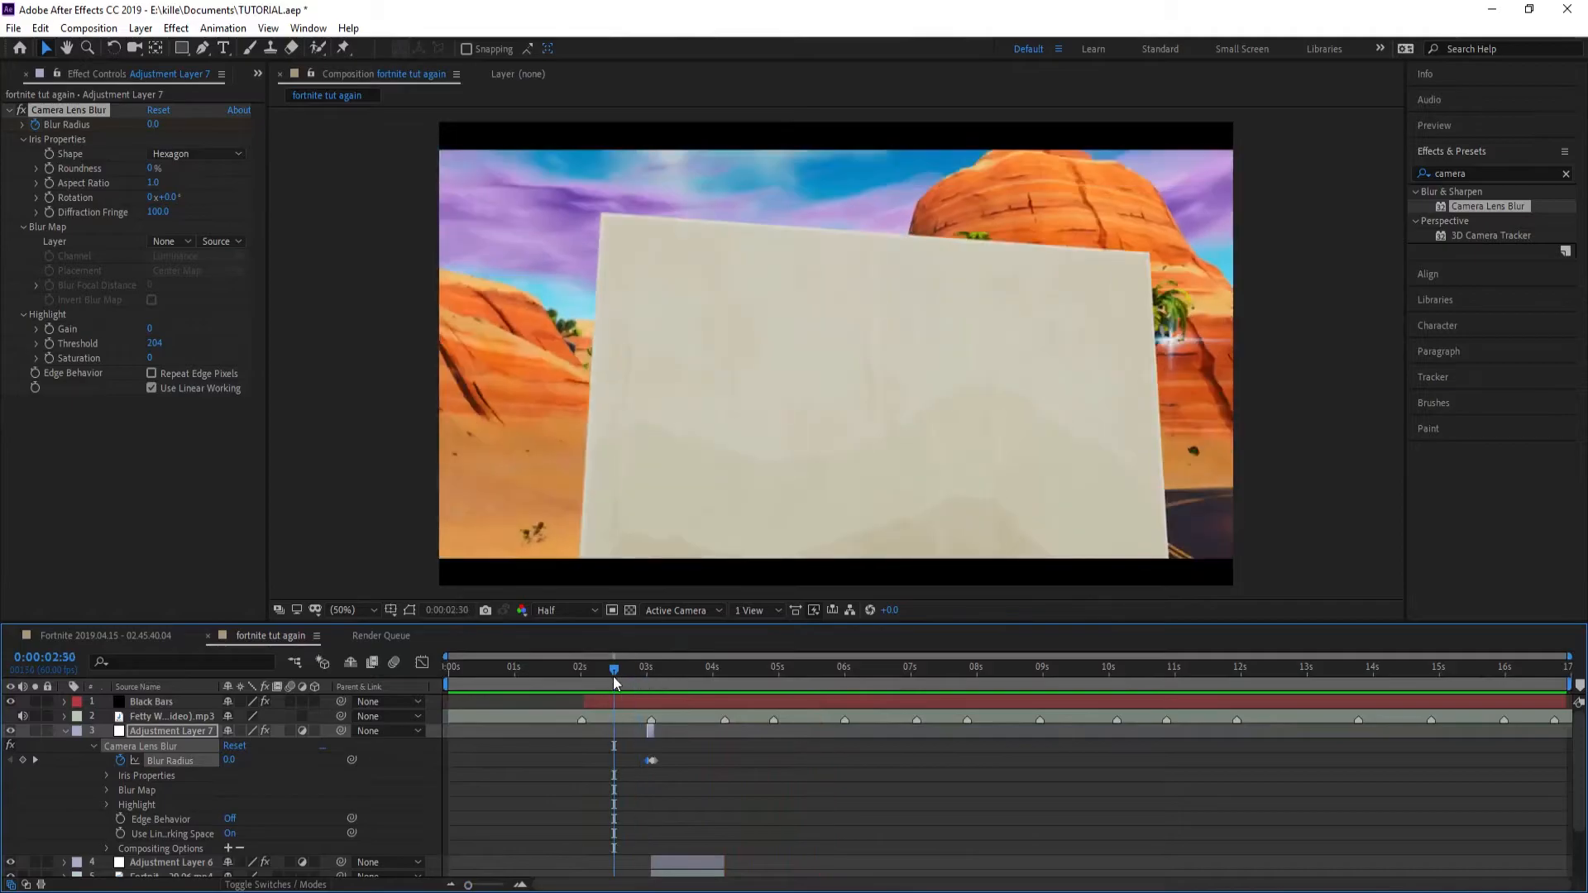
Step: Save the project and collapse the Adjustment Layer 7 properties, leaving the layer unlocked
click(672, 734)
key(ctrl+s)
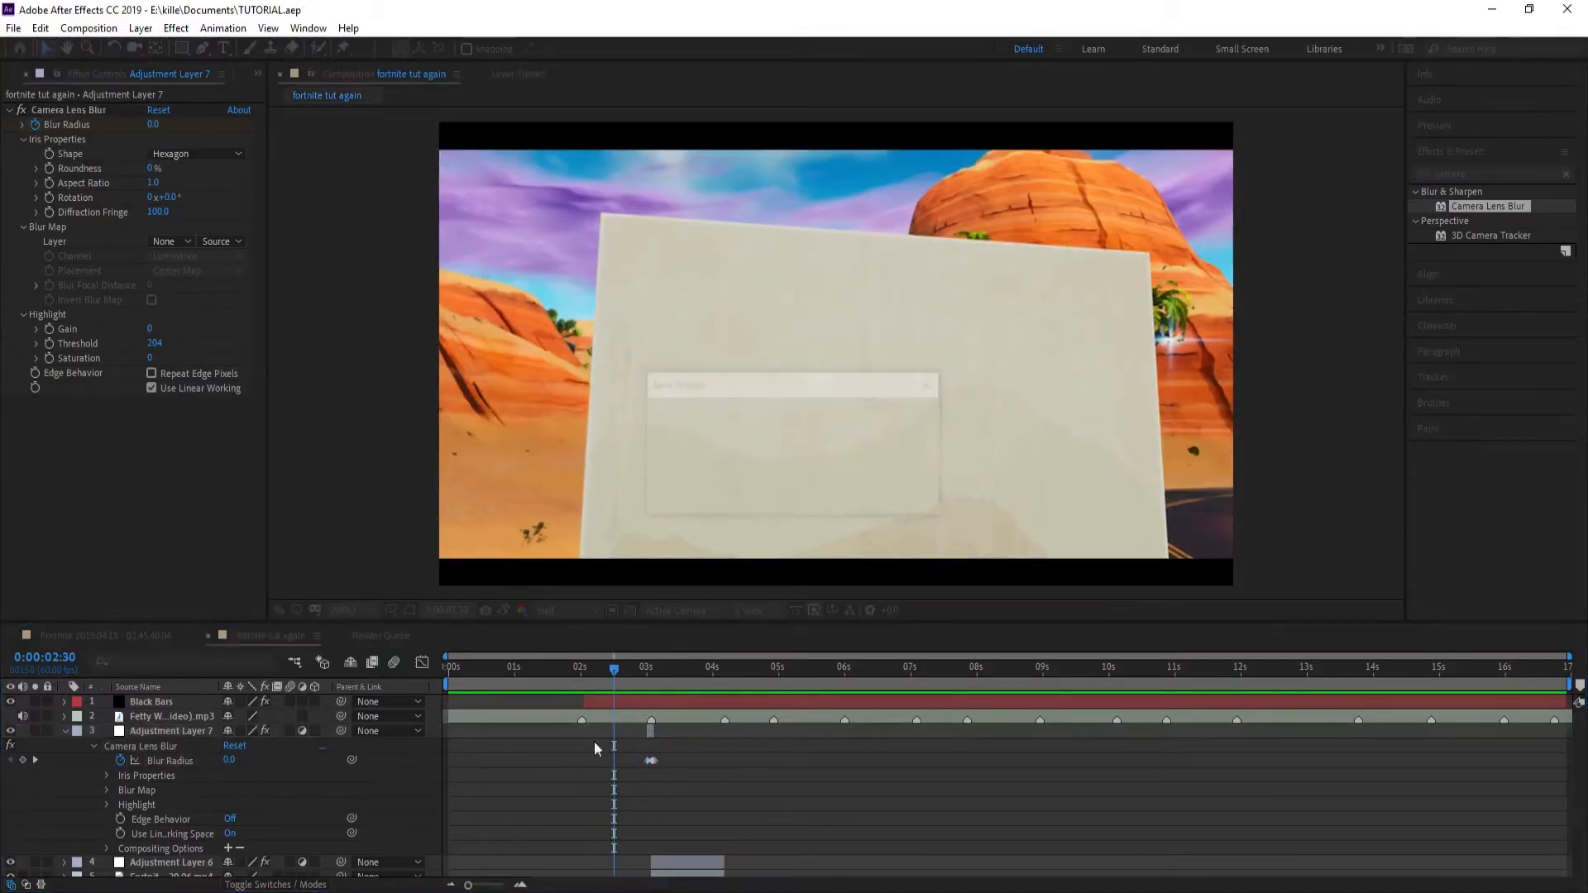
click(72, 736)
click(53, 729)
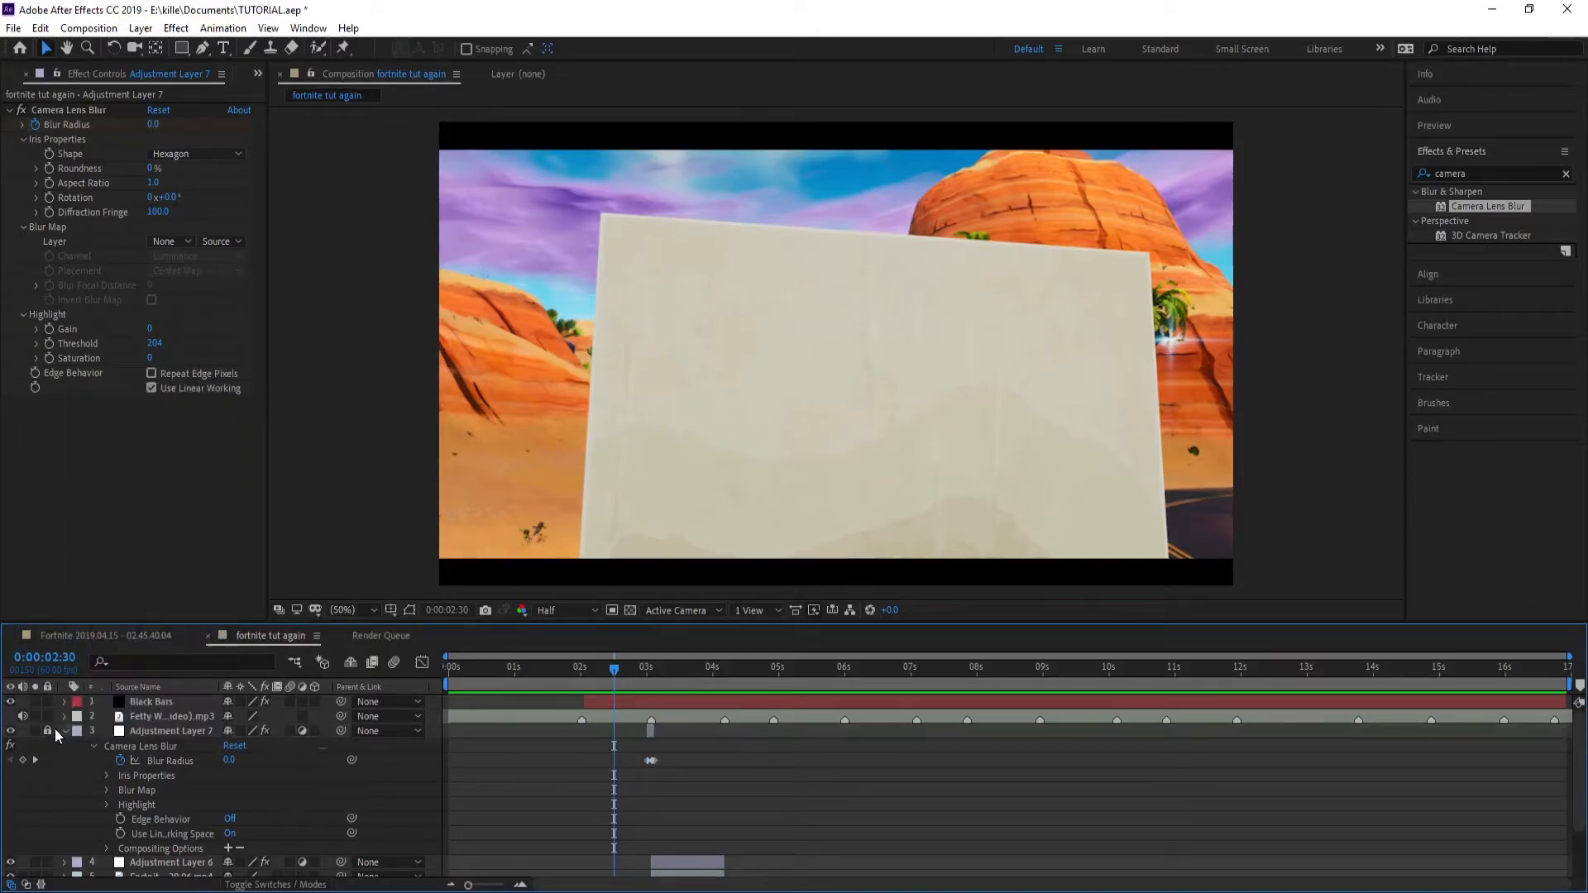
click(51, 729)
click(64, 730)
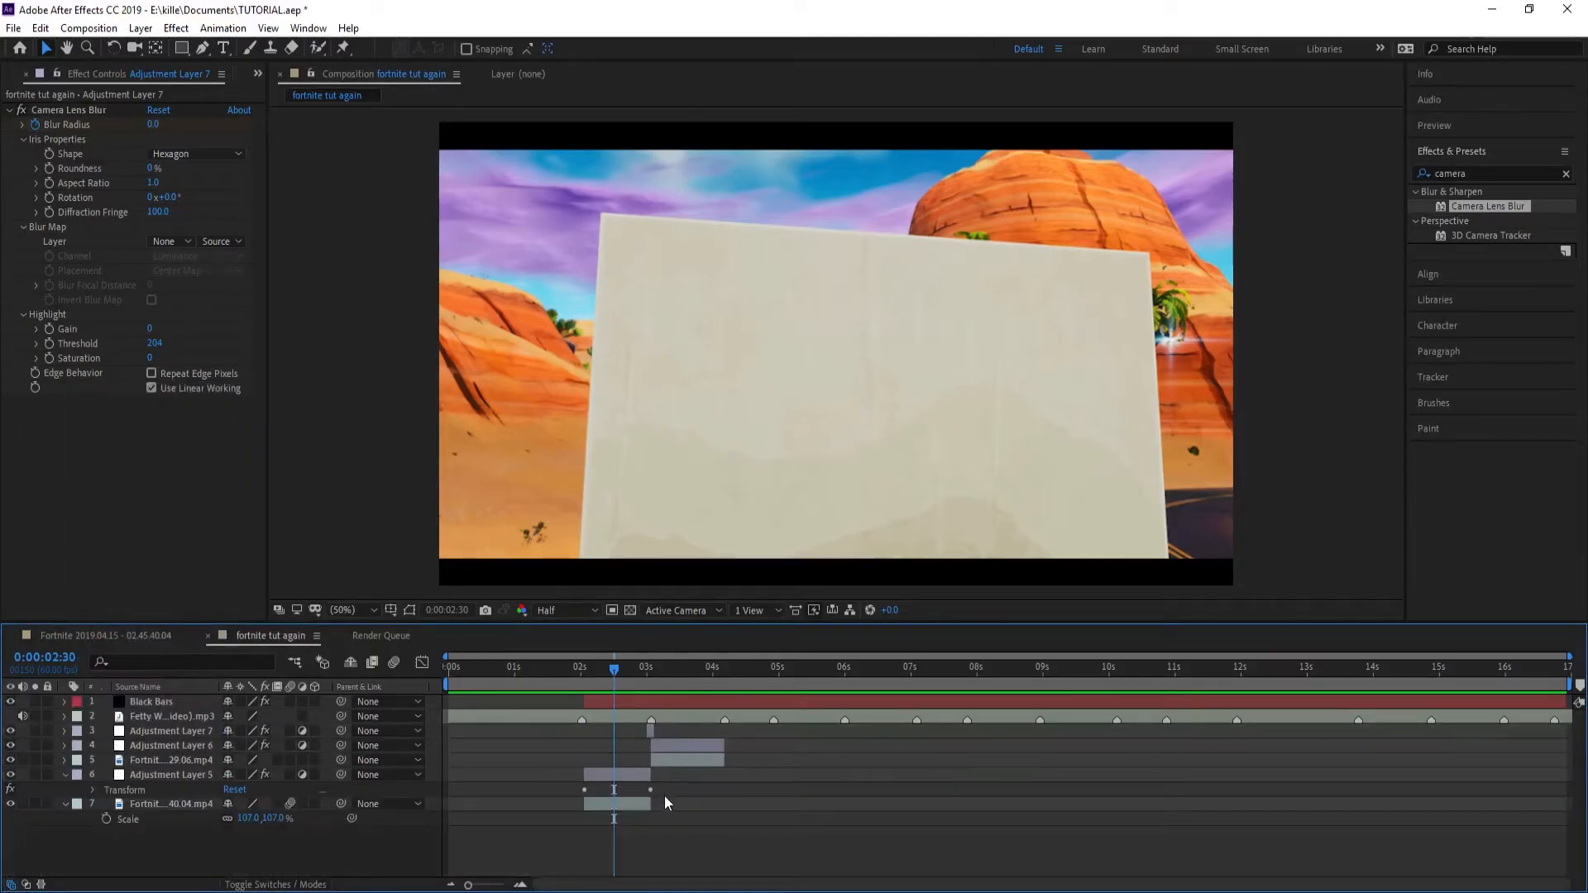
Step: Add the third gameplay clip, 02.50.51.11.mp4, below Adjustment Layer 7 and move the playhead to the beat marker at 0:00:04:11
drag(619, 680, 538, 696)
drag(63, 295, 203, 744)
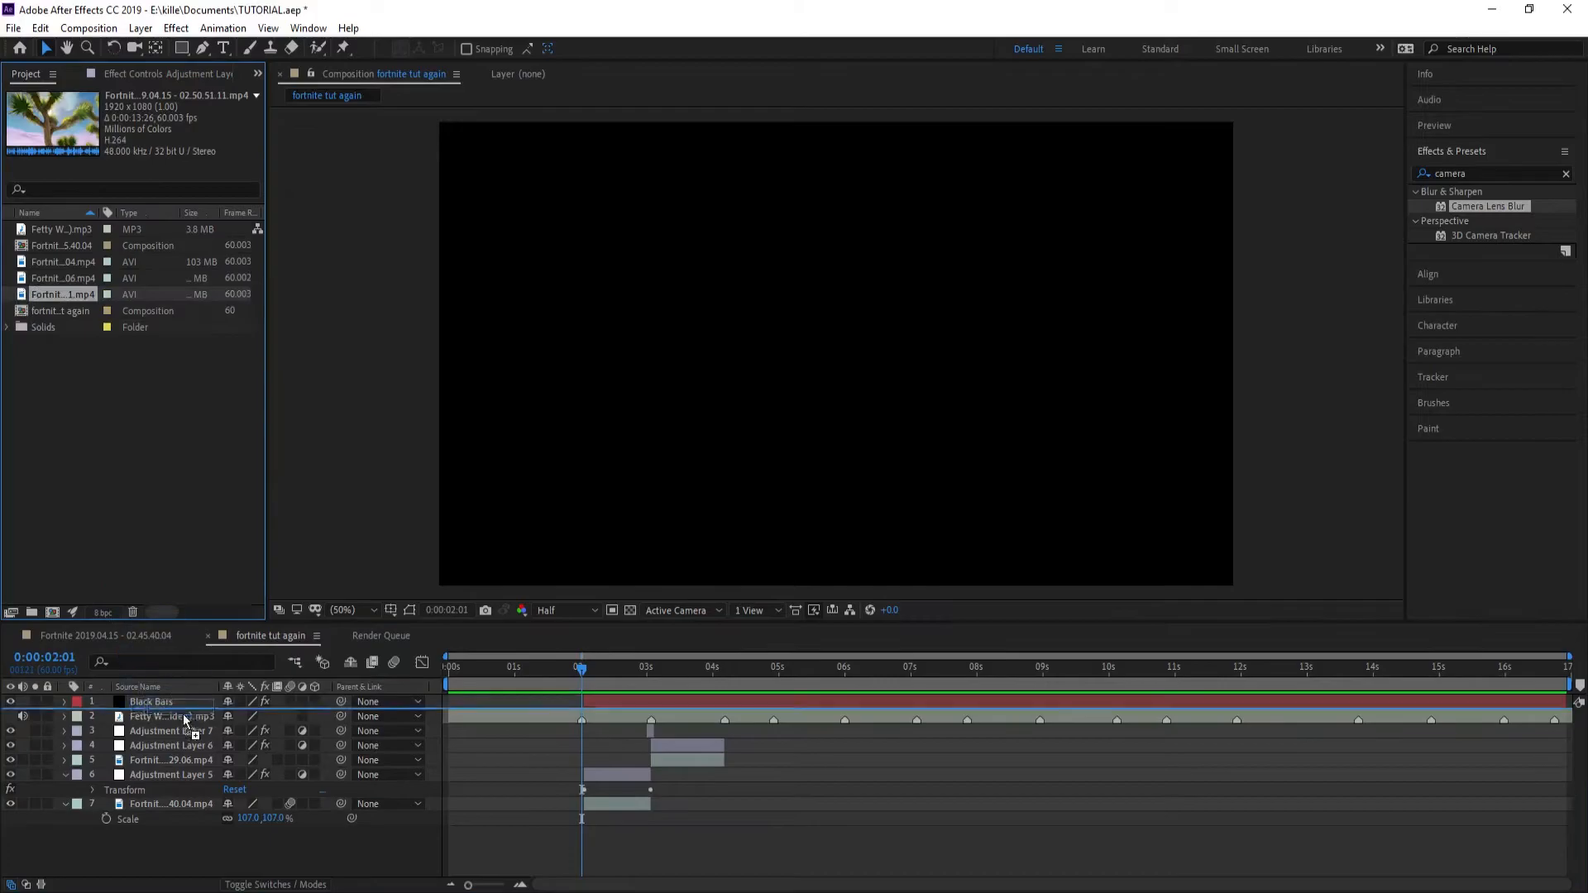
click(725, 677)
drag(697, 747, 834, 757)
click(810, 784)
click(702, 747)
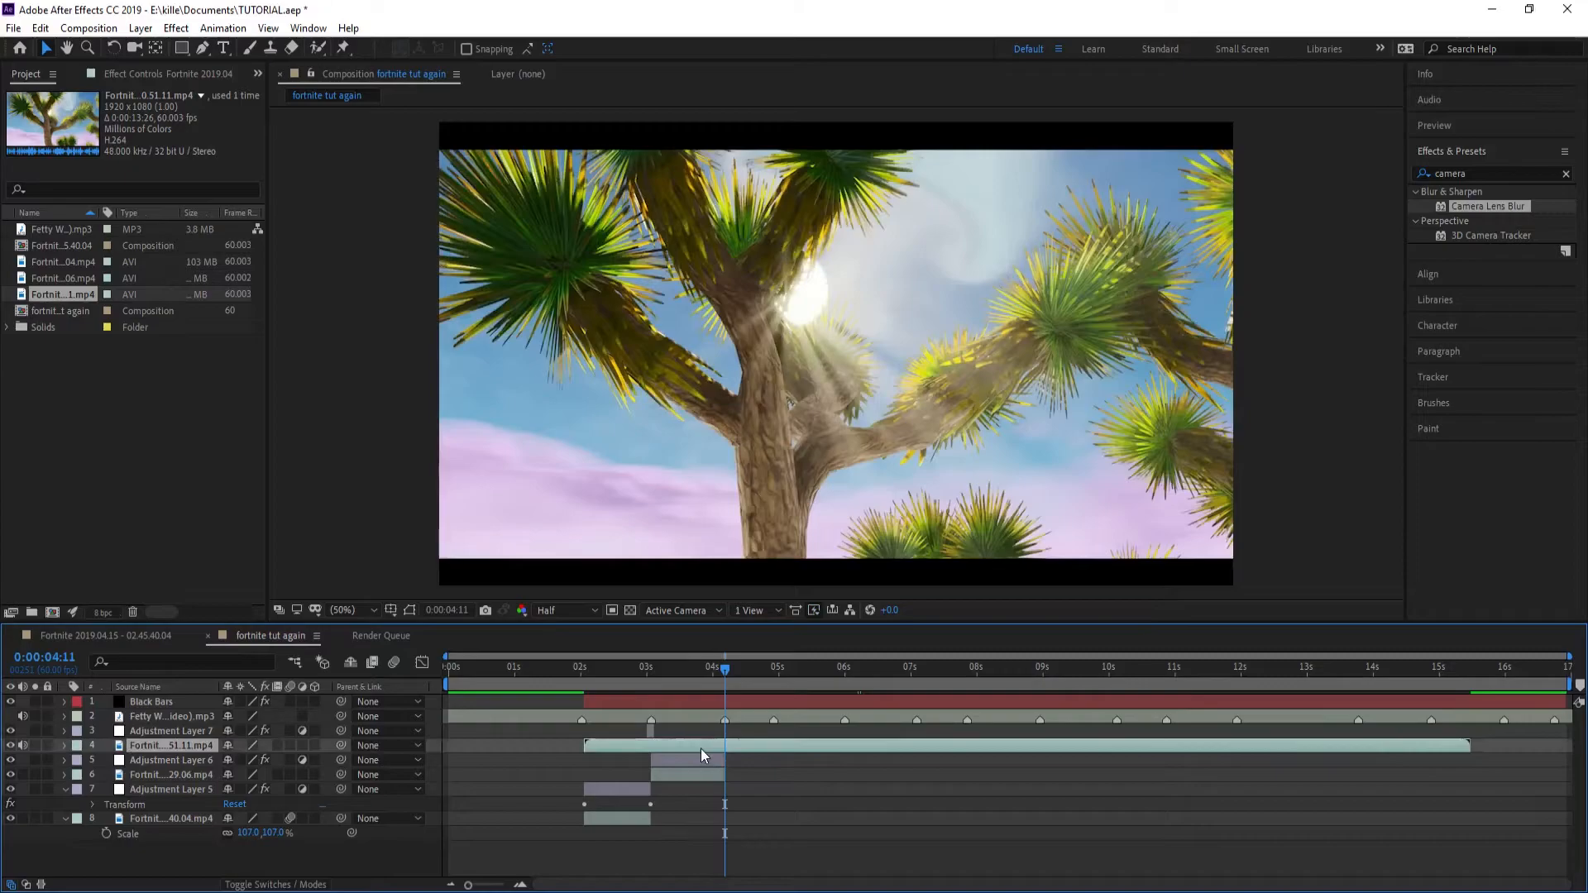
Step: Trim the start of the third gameplay clip to 0:00:04:11 and enable Time Remap with its first keyframe there
key(alt+bracketleft)
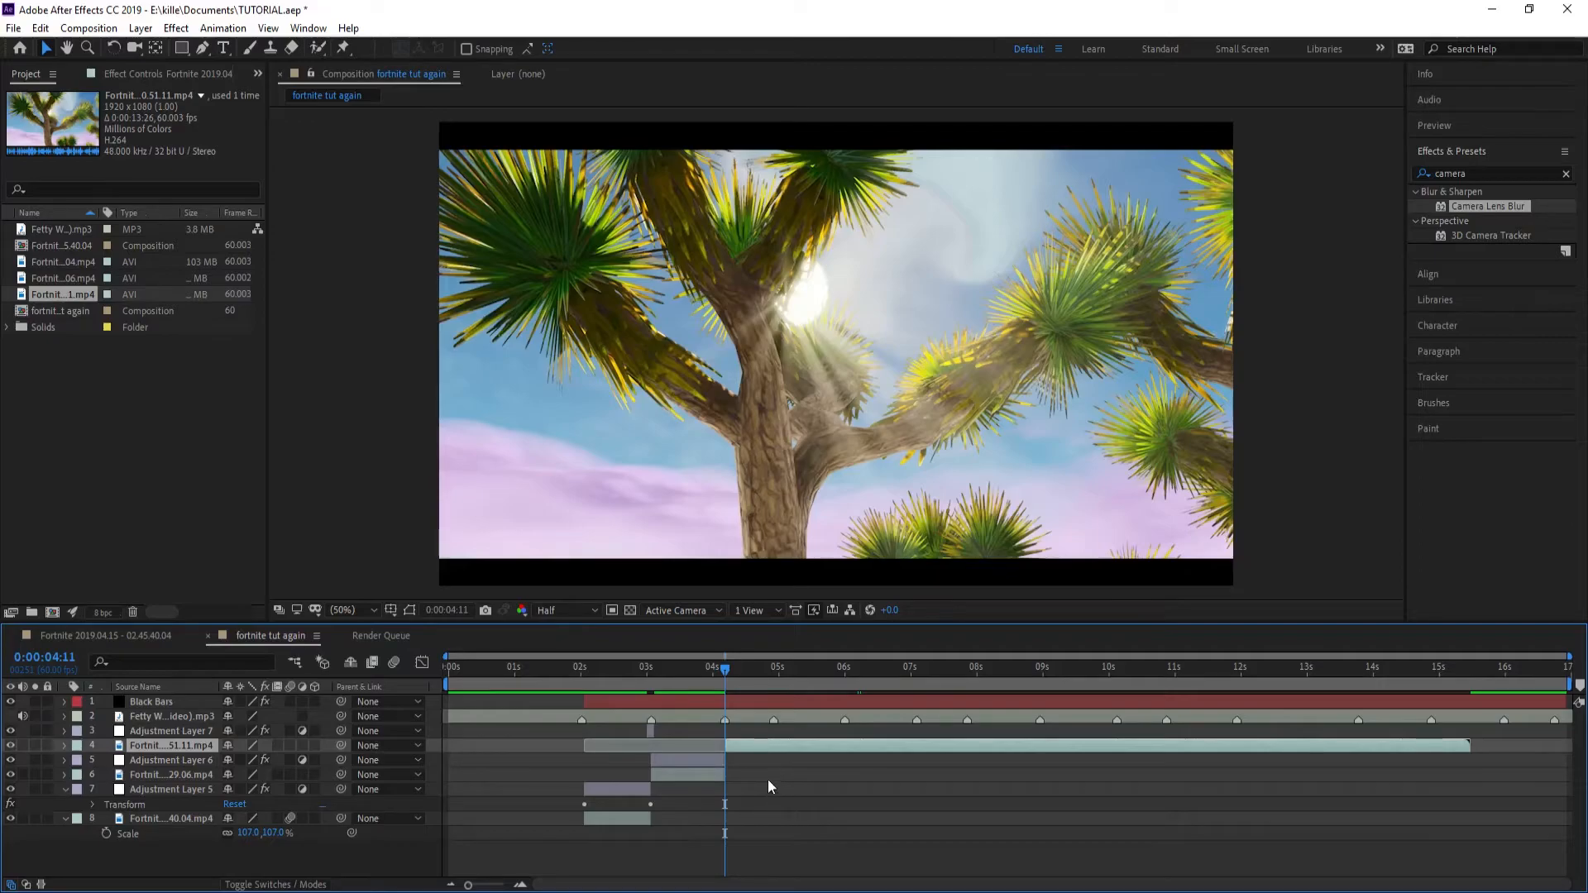
key(ctrl+alt+t)
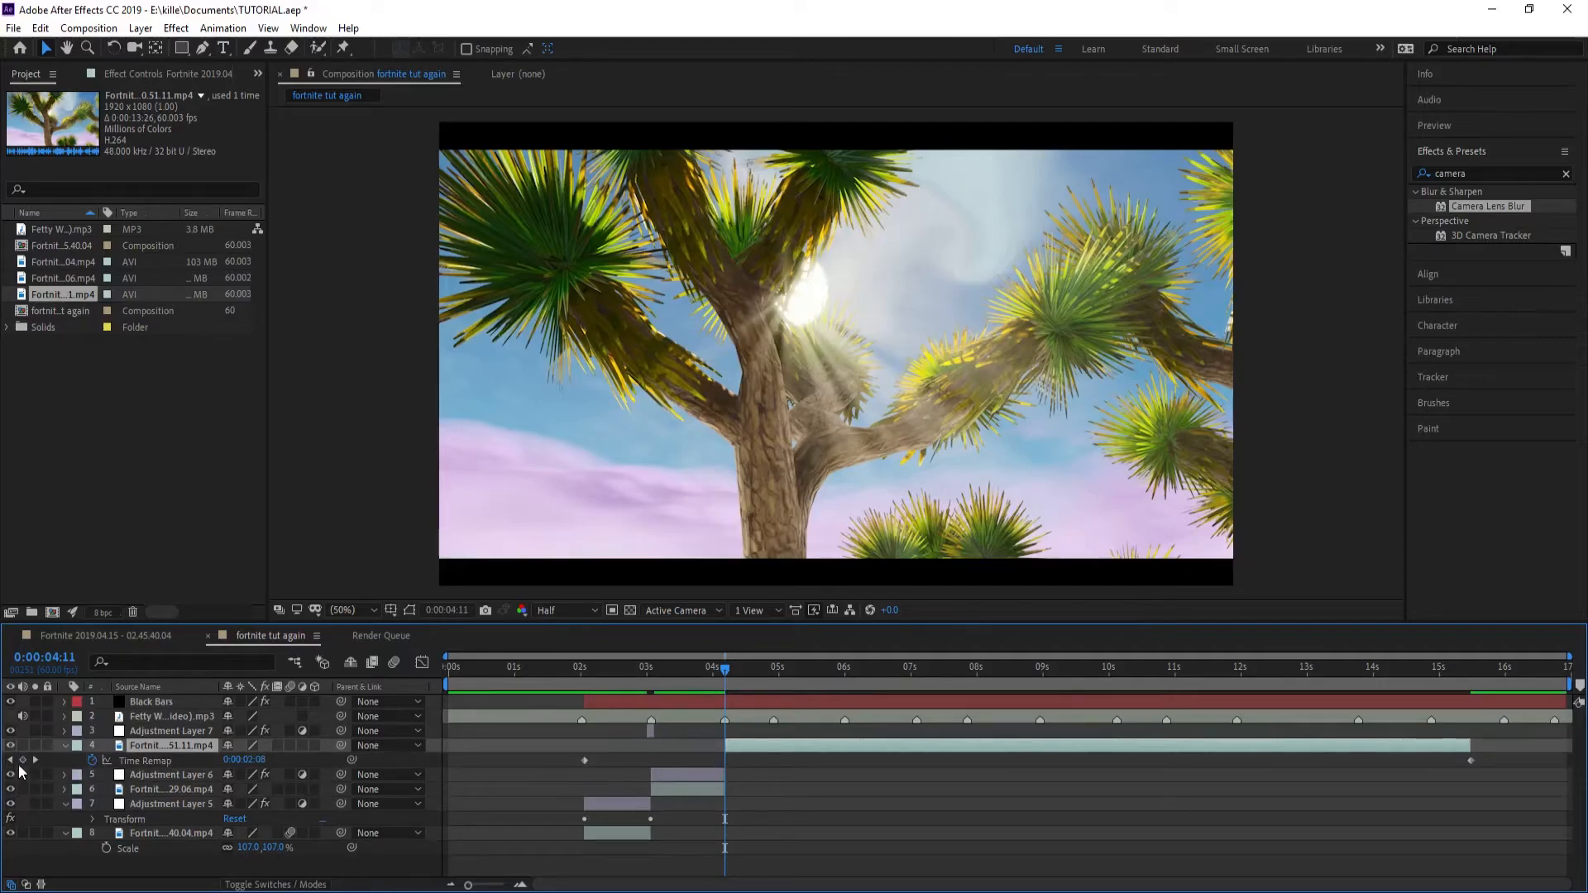
click(22, 760)
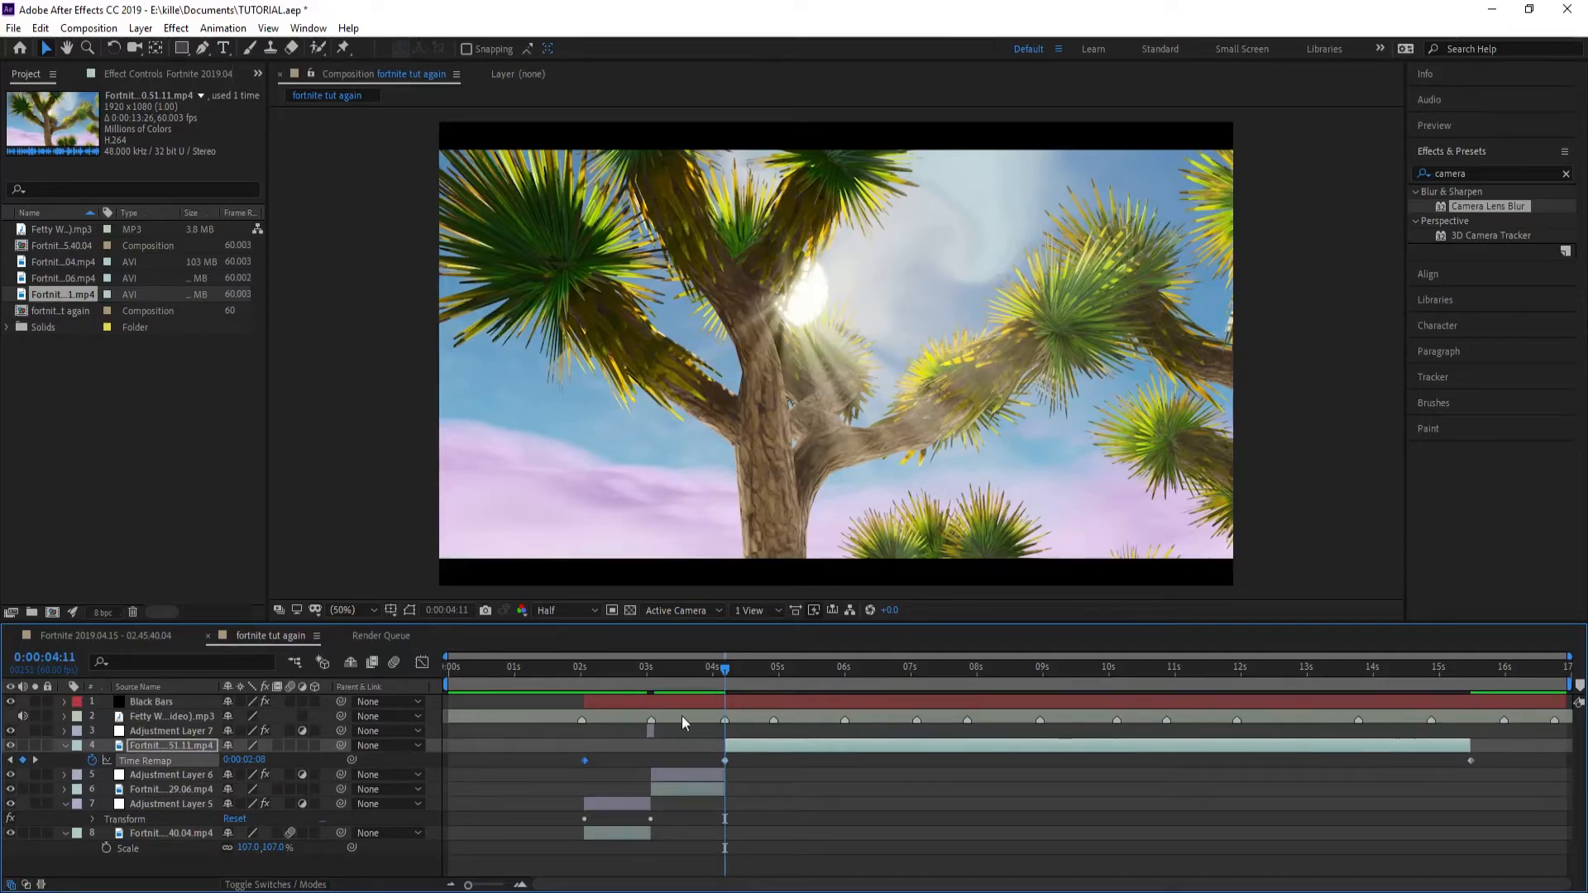
Step: Scrub through the third clip to 0:00:06:32 and lock the Black Bars layer
click(995, 666)
drag(760, 682, 879, 683)
click(47, 701)
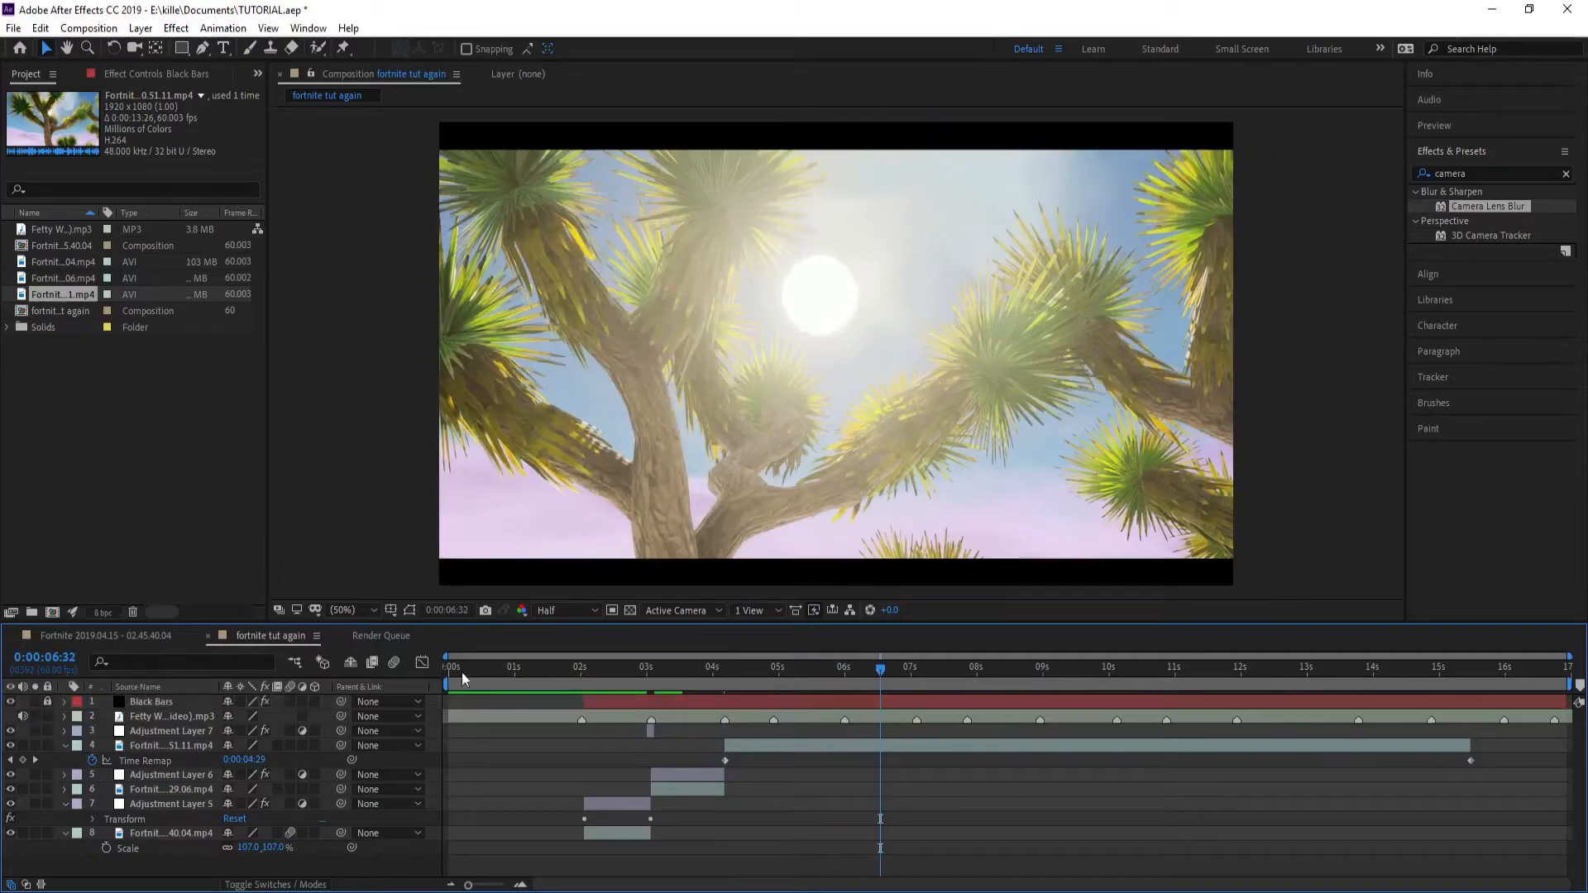
Step: Scrub through the third clip to find its end point and add a Time Remap keyframe at 0:00:12:01
drag(727, 677, 845, 676)
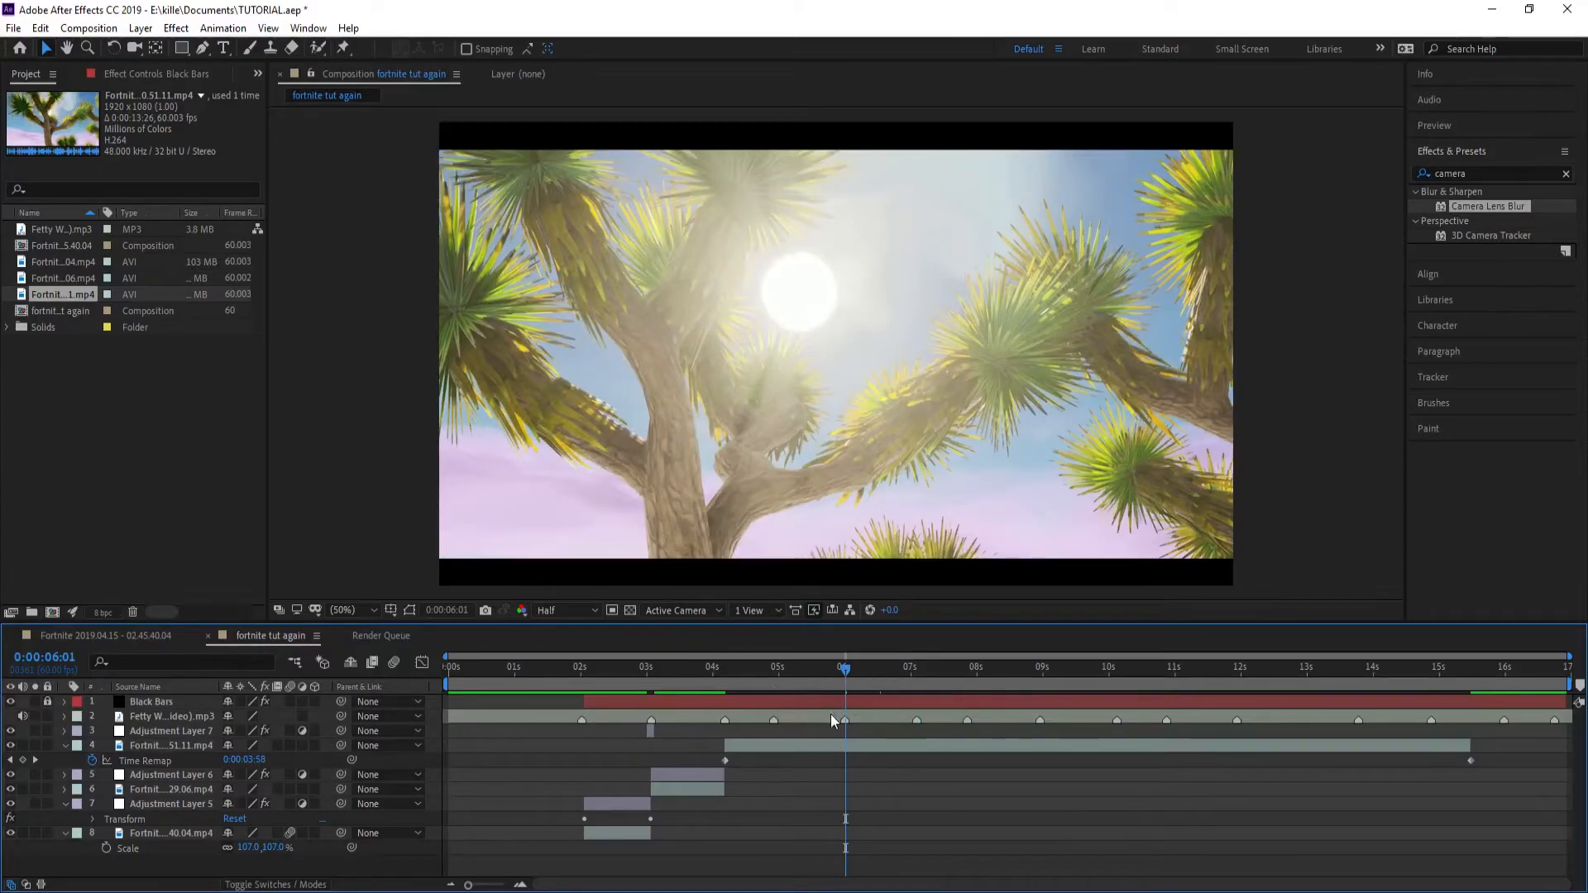
drag(865, 678, 1077, 699)
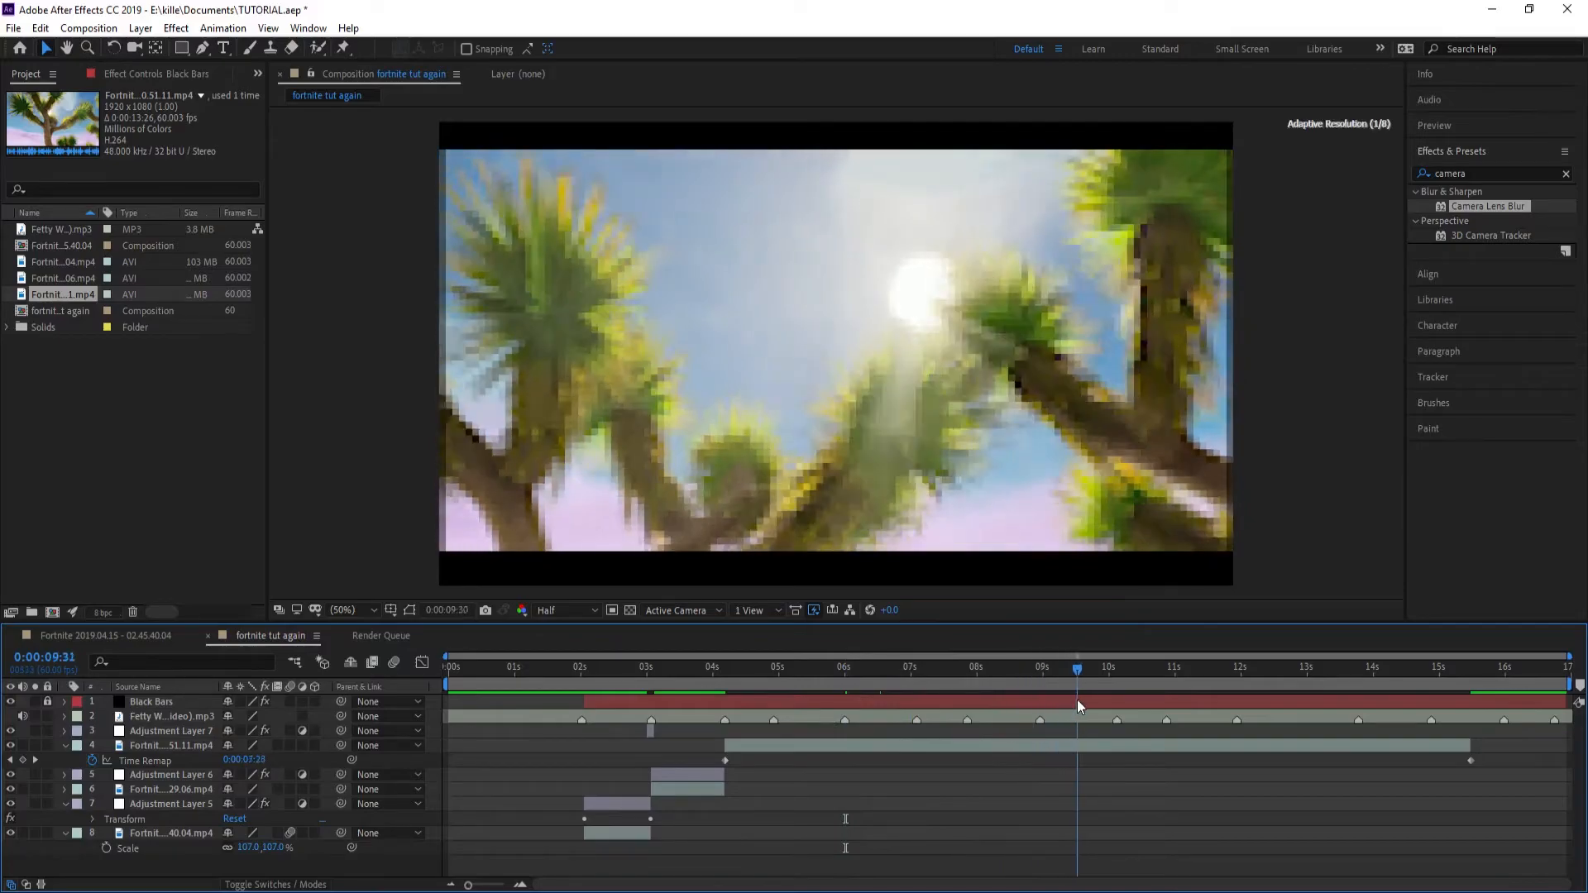
click(1015, 748)
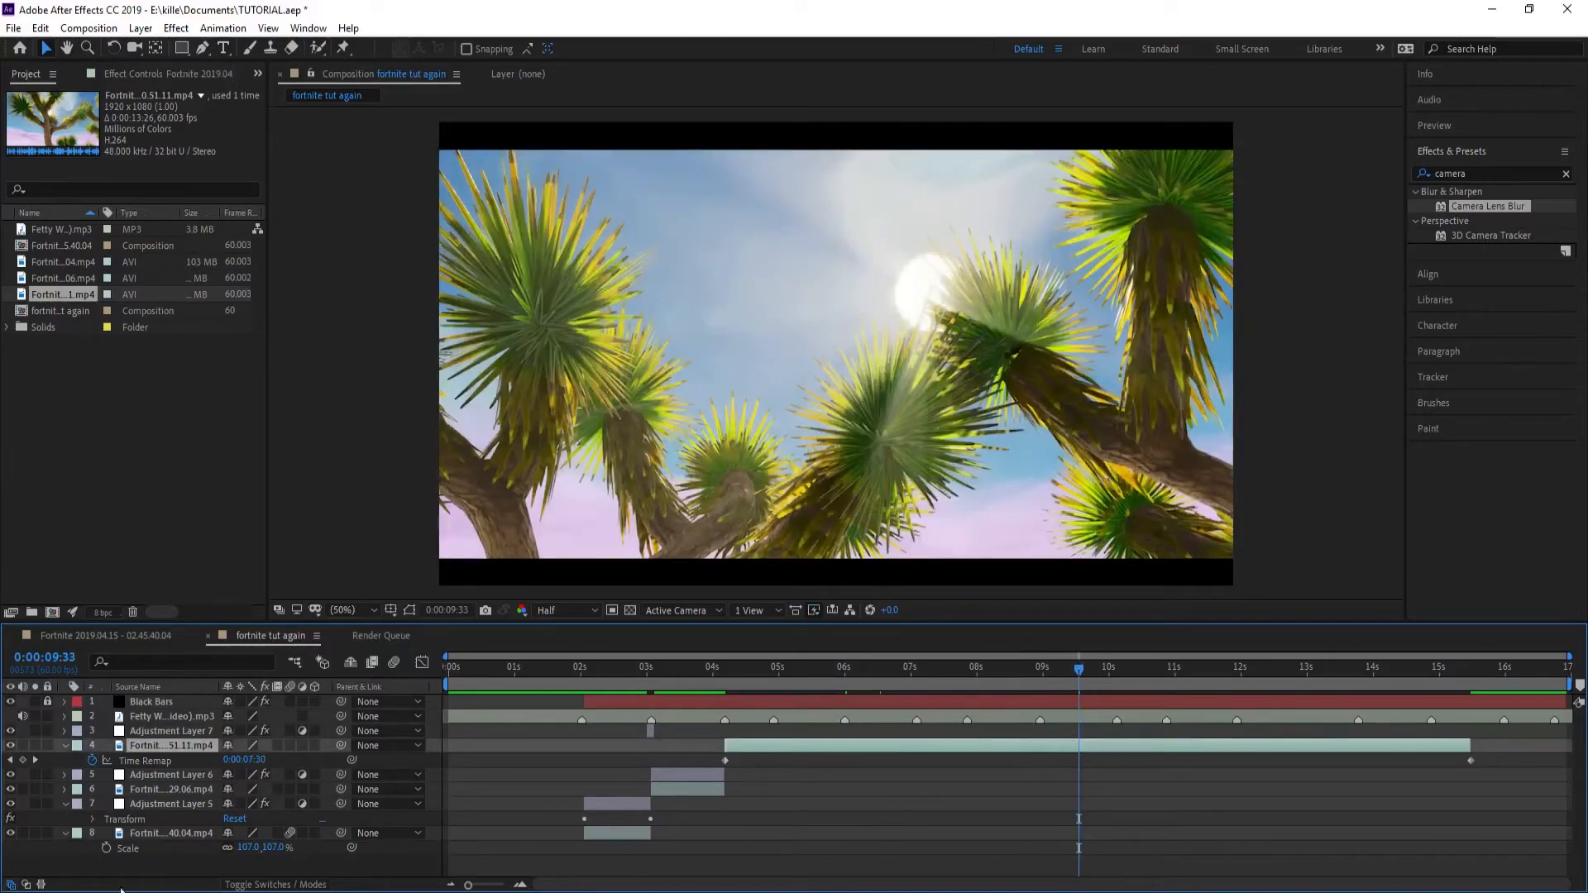
drag(1082, 668, 1242, 662)
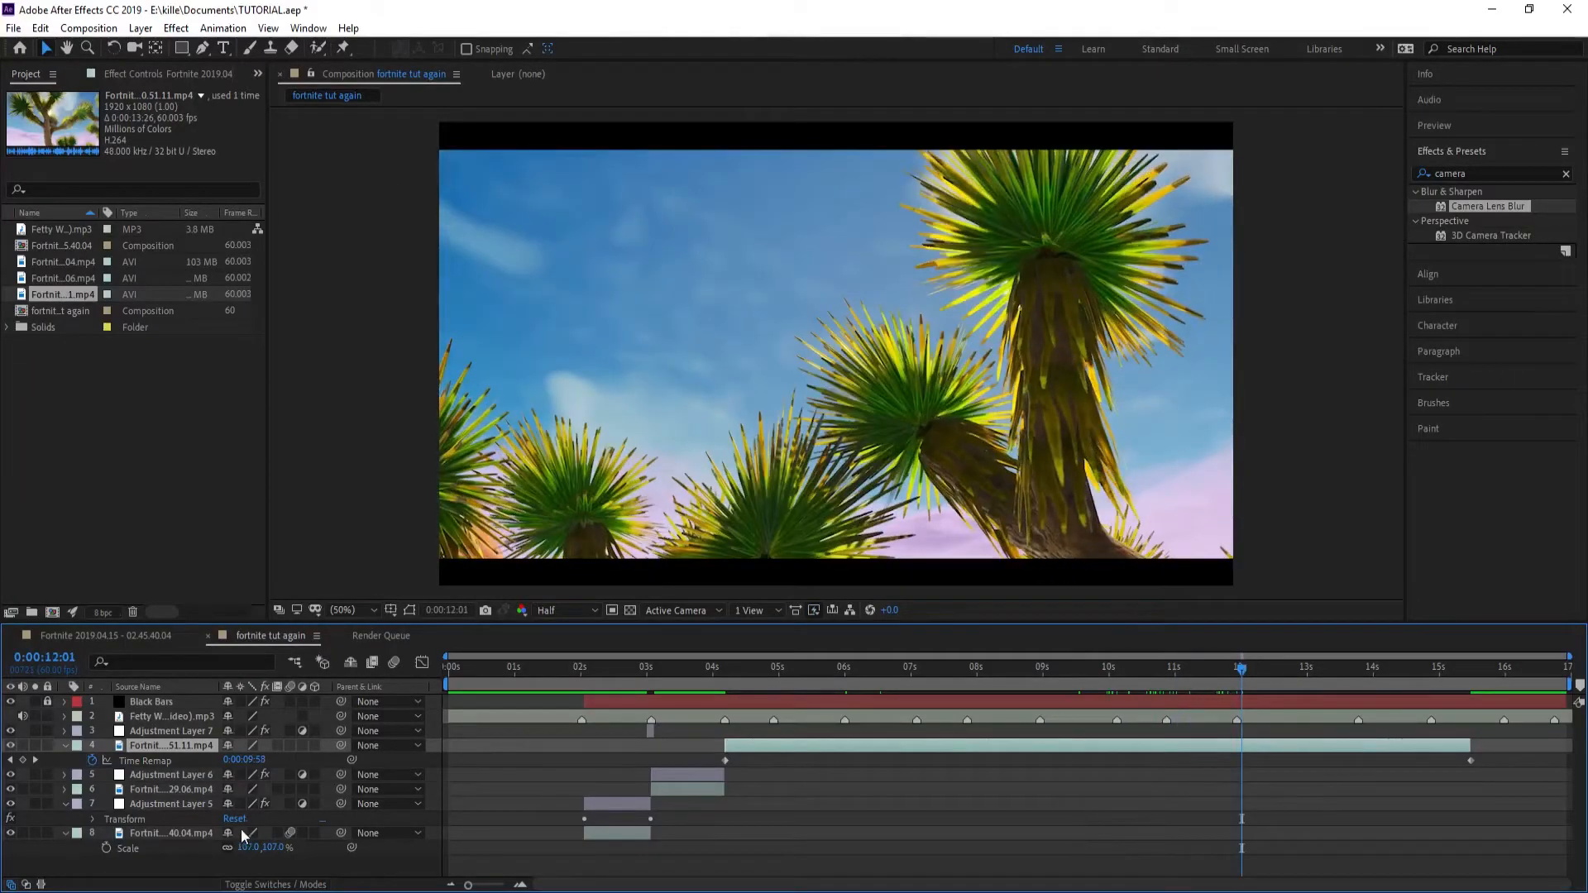
click(22, 760)
Step: Move the new Time Remap keyframe to the beat marker at 0:00:04:55 and cut off the rest of the clip there
drag(911, 672, 760, 673)
drag(1241, 760, 786, 771)
key(ctrl+shift+d)
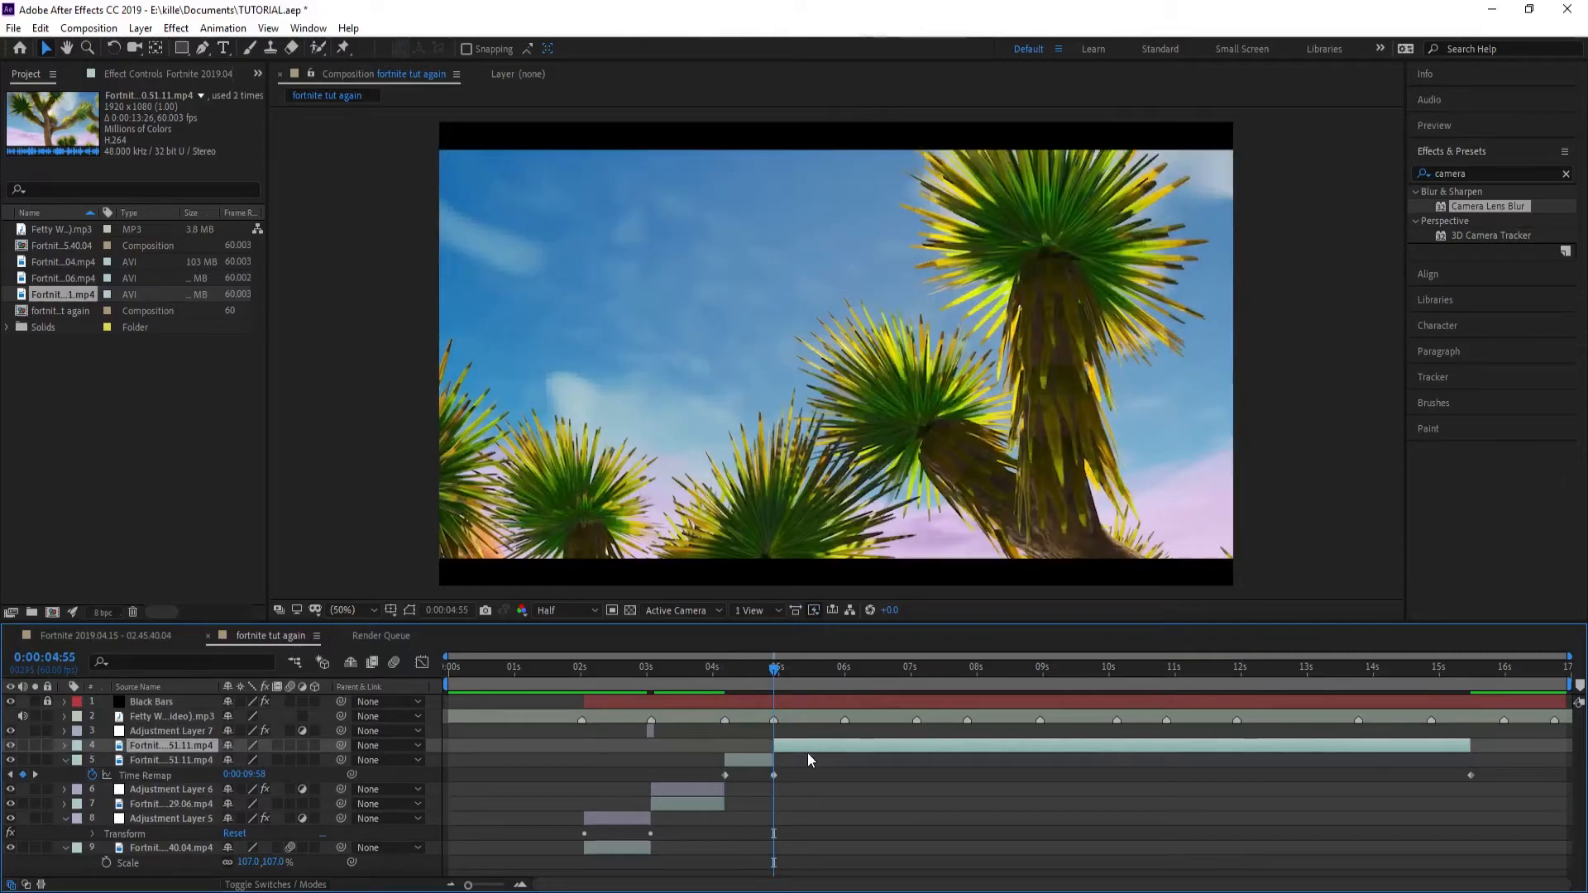
key(Delete)
Step: Preview the shortened third clip from 0:00:03:08 and return the playhead to 0:00:04:11
drag(766, 683, 680, 685)
key(space)
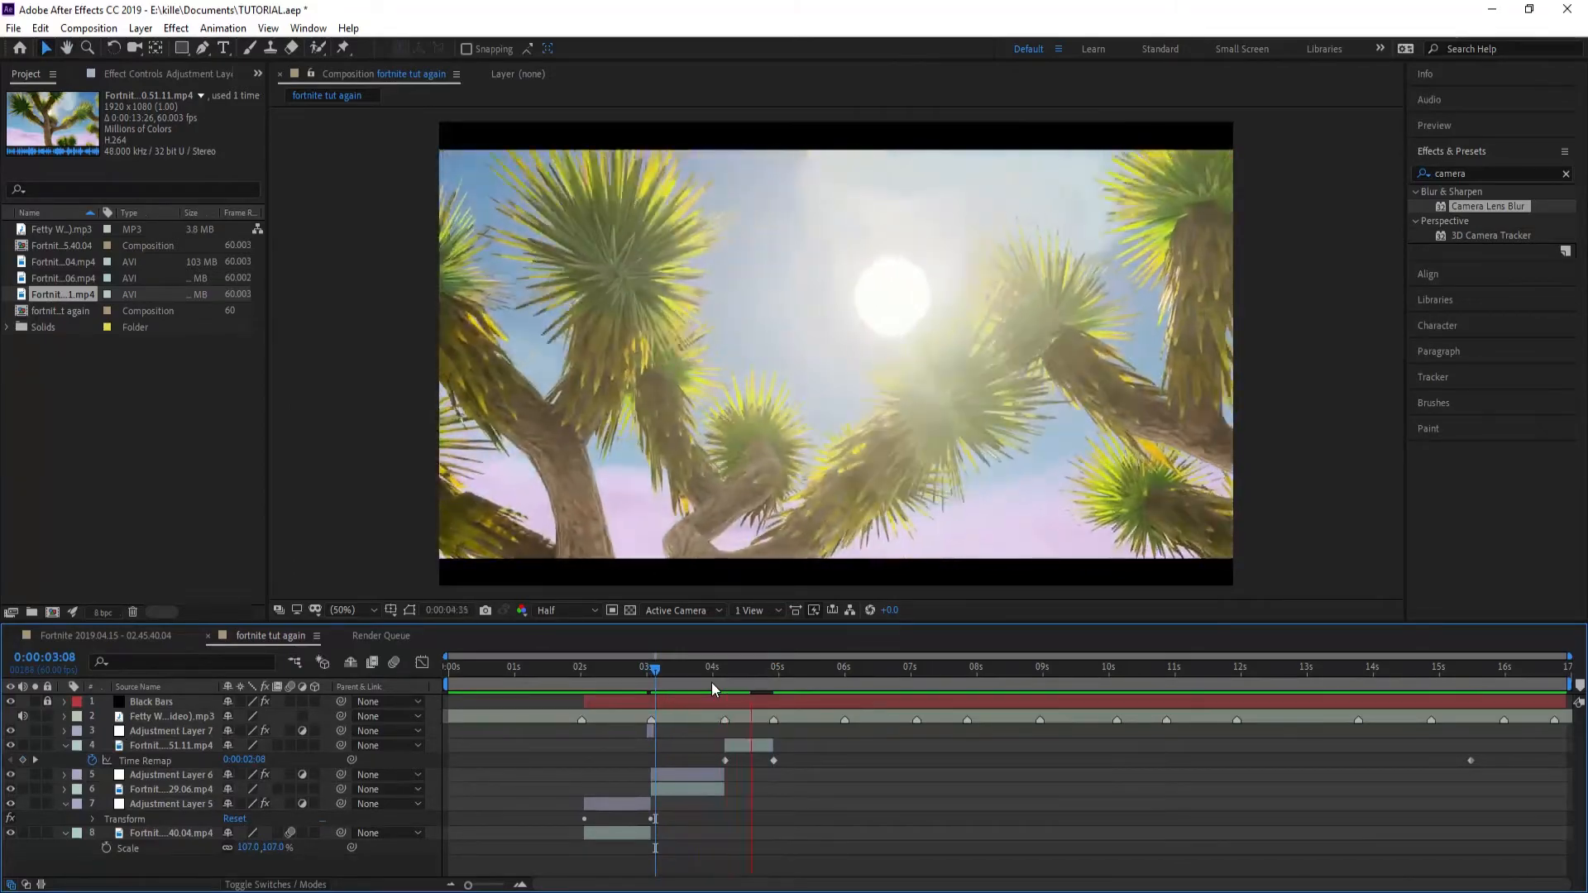
click(723, 682)
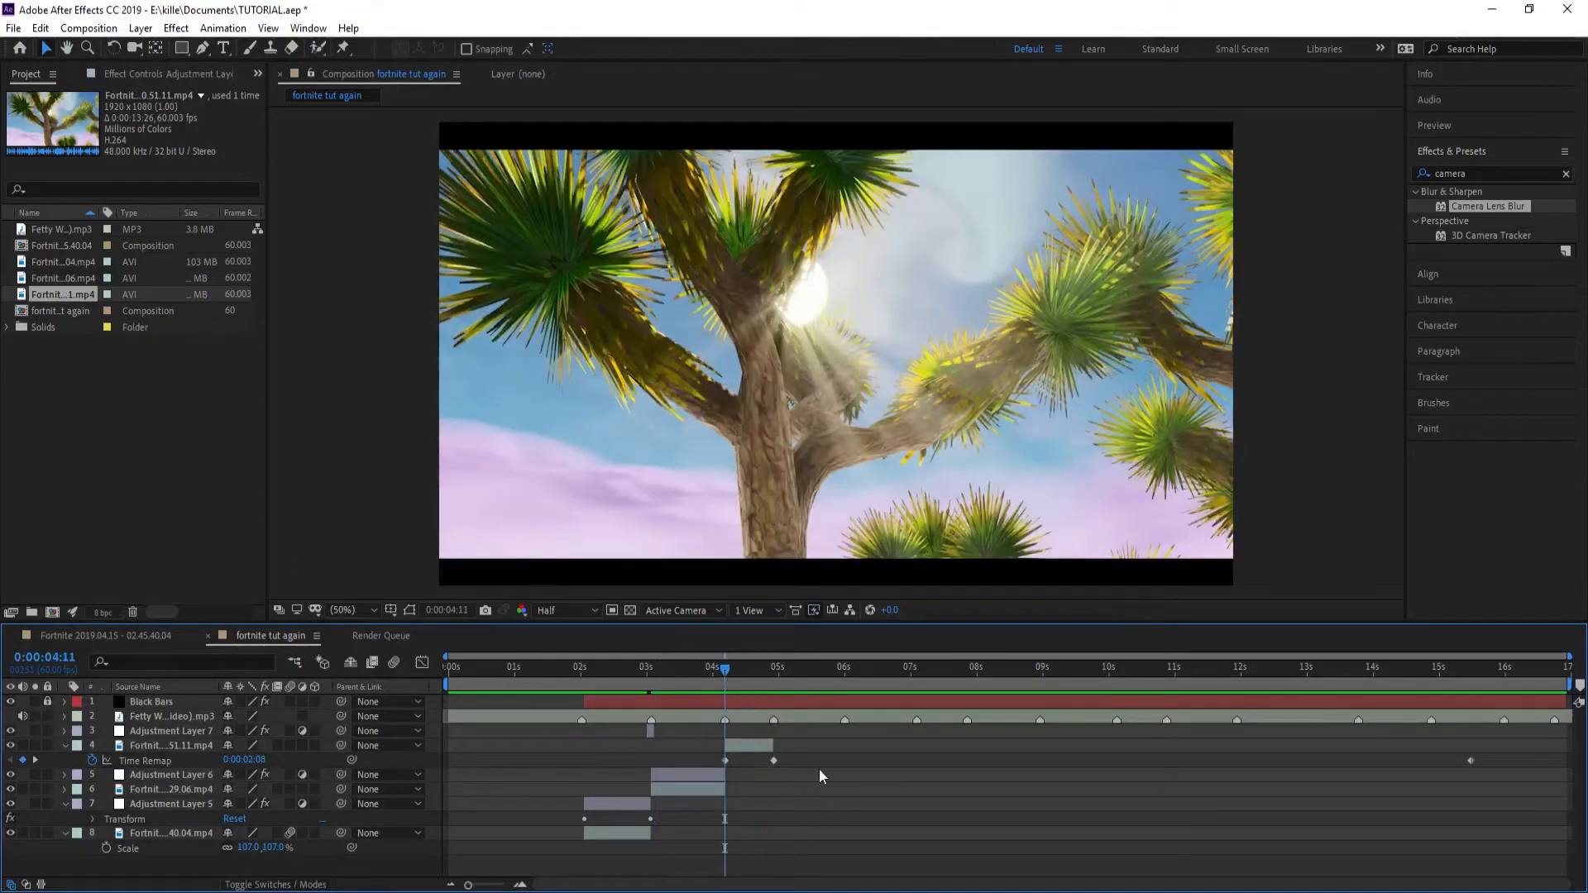
Step: Apply Easy Ease to the third clip's Time Remap keyframes at 0:00:04:11 and 0:00:04:55
drag(722, 668, 751, 700)
drag(822, 765, 638, 766)
key(F9)
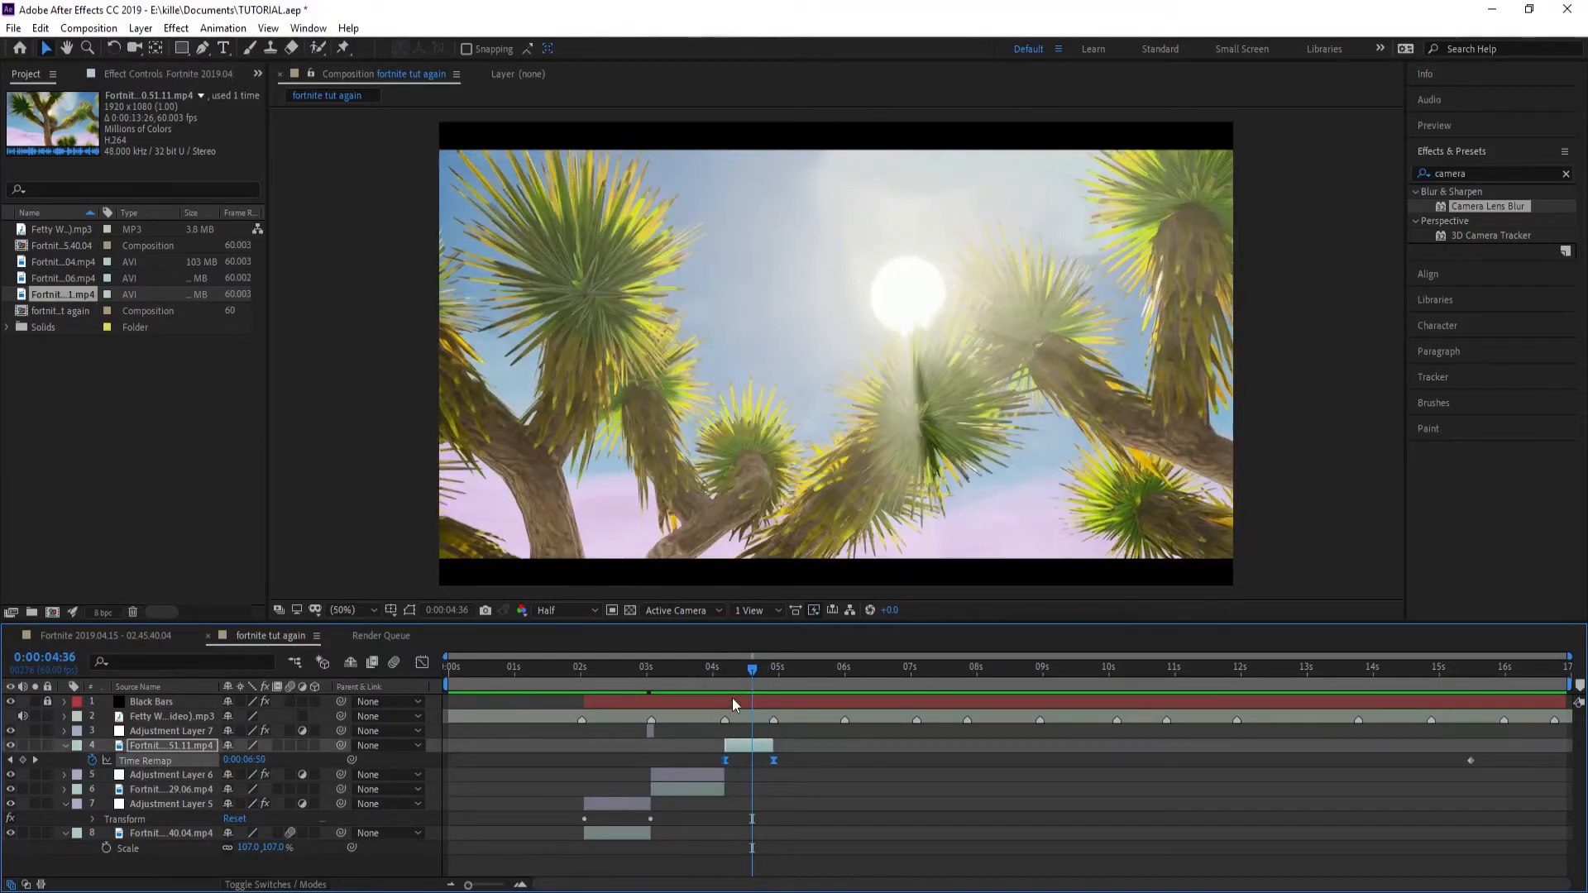
right_click(727, 758)
mouse_move(827, 746)
click(966, 642)
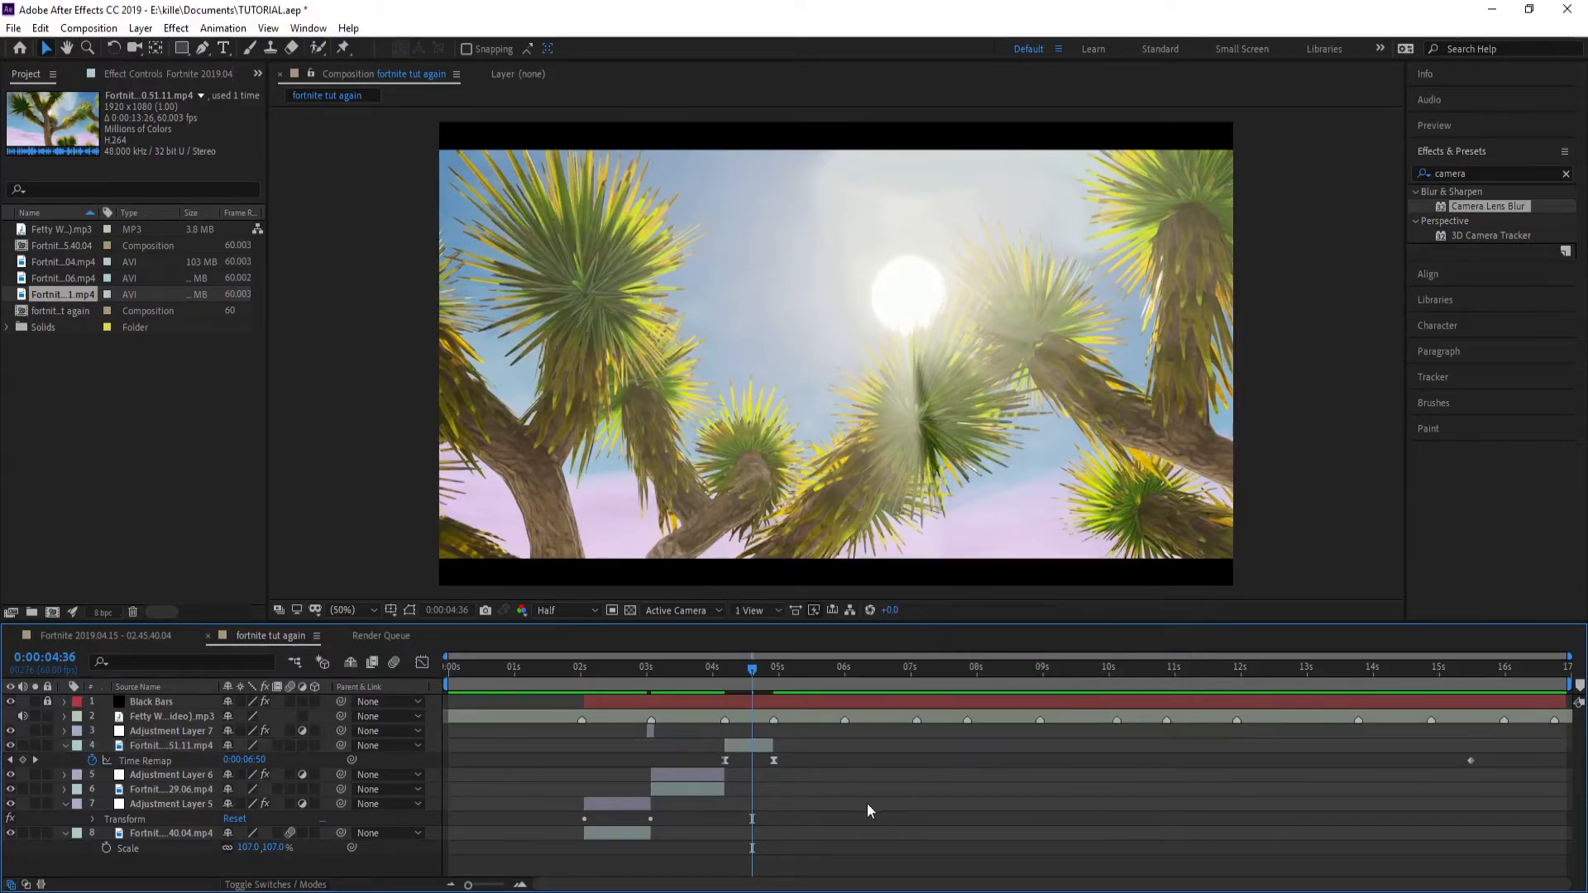
Step: In the Graph Editor, bend the third clip's Time Remap curve steeply at both keyframes with a slower middle, and preview it
click(422, 663)
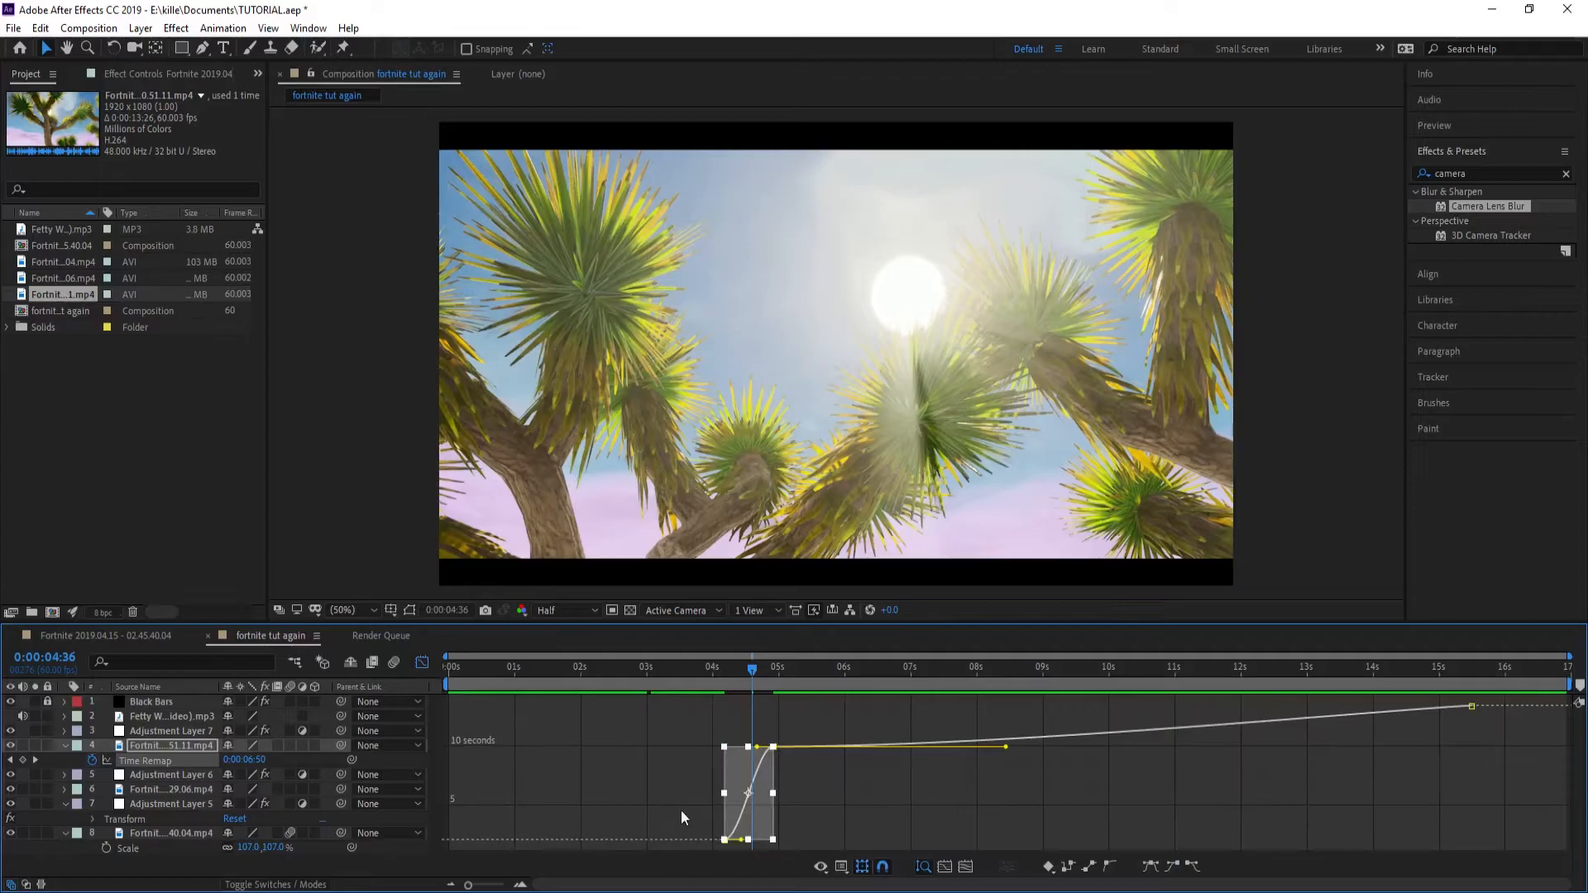
click(521, 885)
click(794, 728)
drag(761, 727, 786, 784)
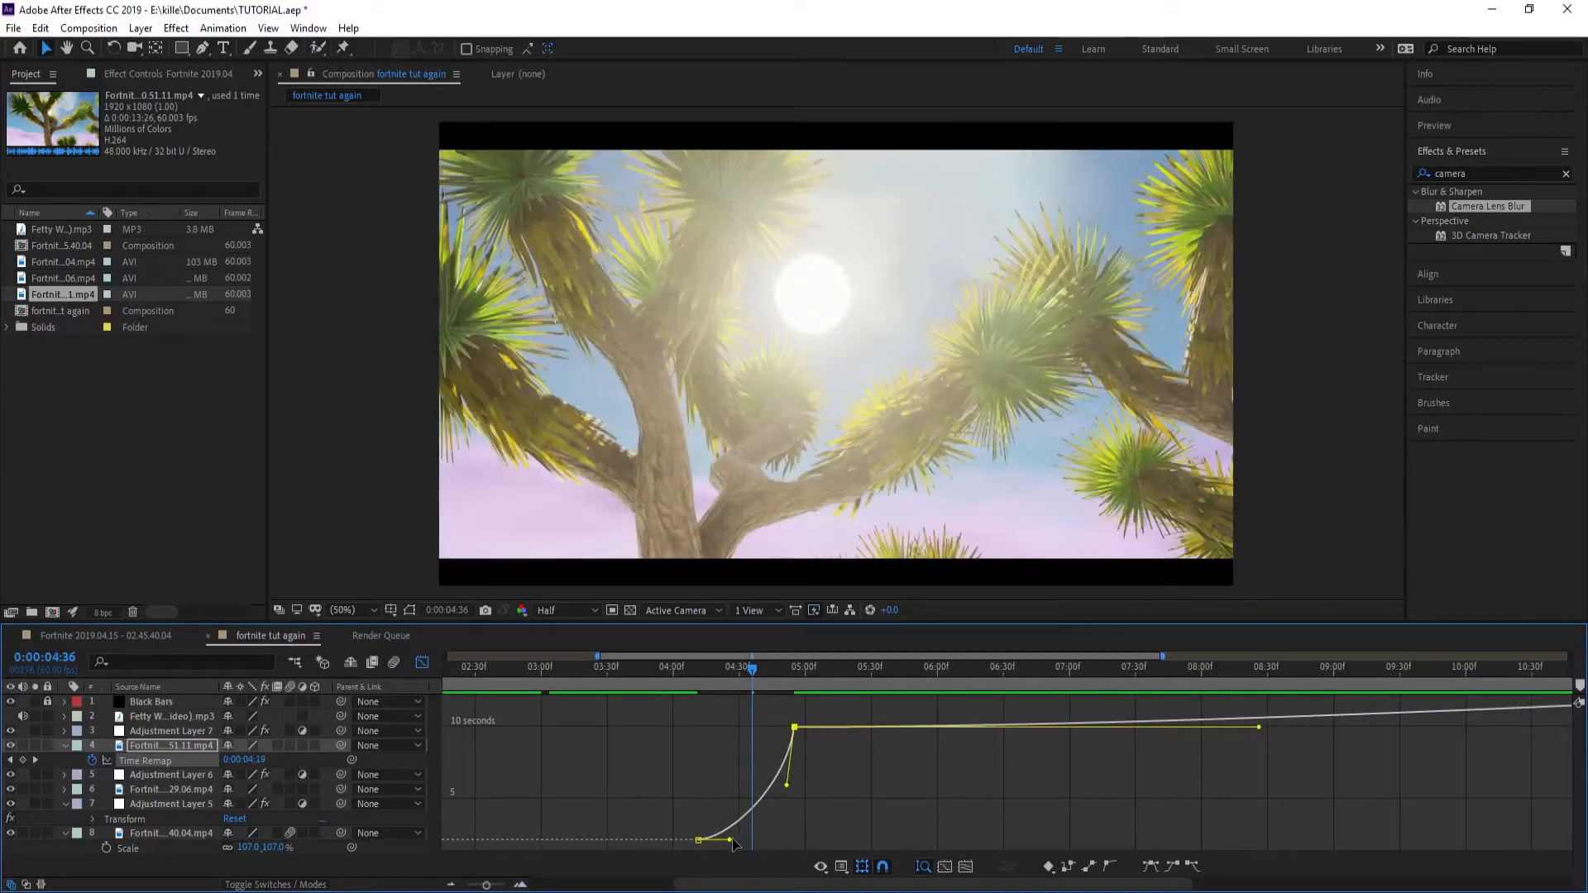
drag(730, 840, 645, 786)
drag(750, 672, 655, 678)
key(space)
Step: Adjust the end keyframe's incoming handle to a gentler slope, previewing from 0:00:03:57, 0:00:03:52 and 0:00:03:49
drag(787, 785, 792, 788)
click(667, 677)
key(space)
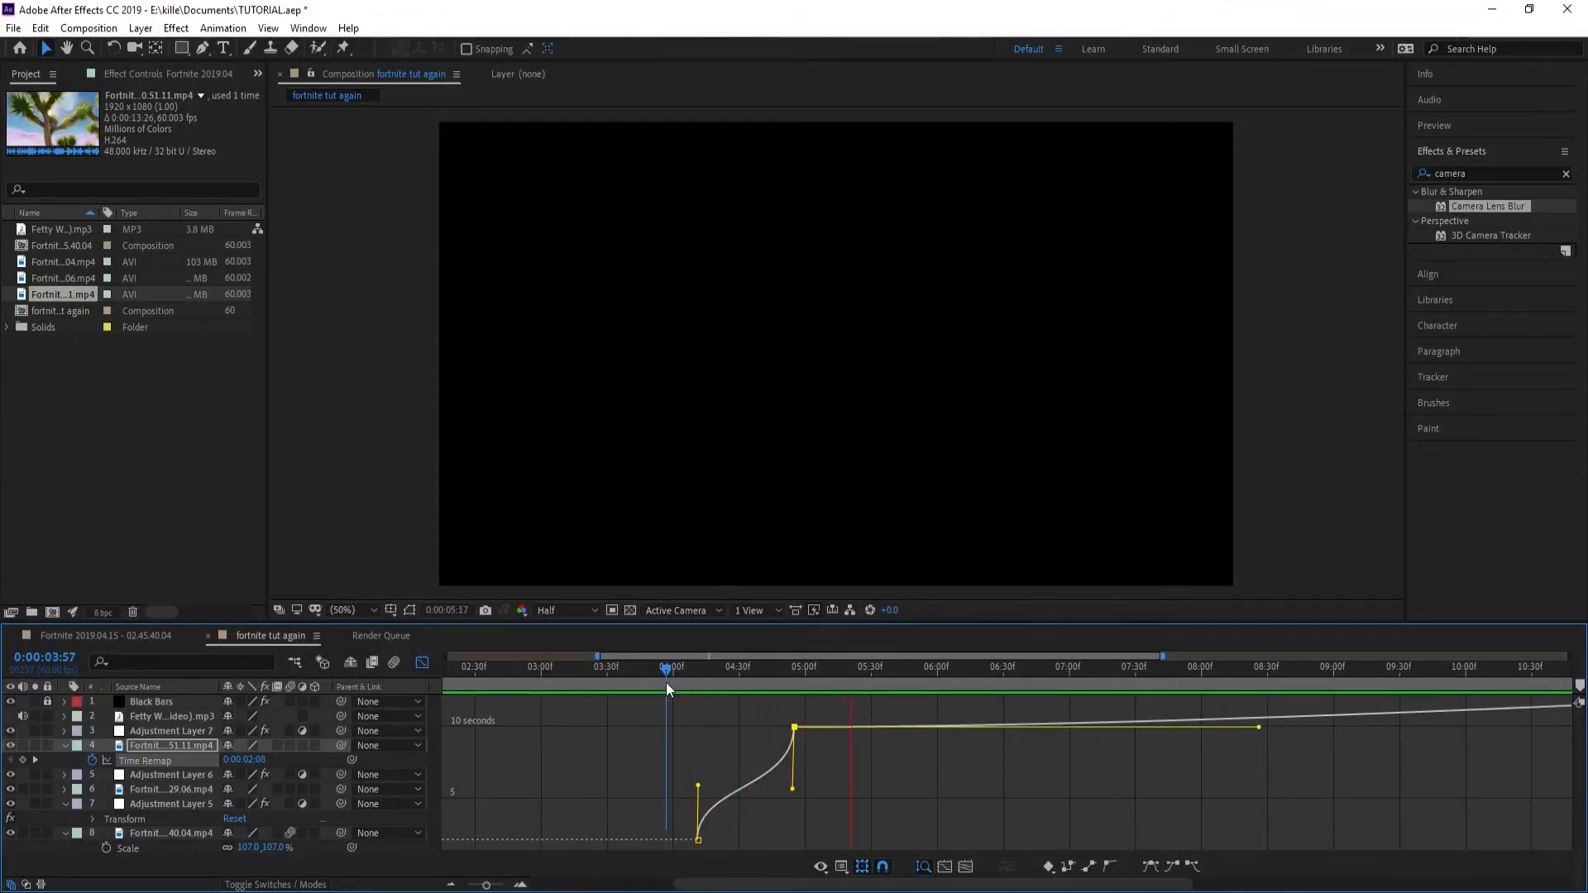
drag(792, 788, 770, 801)
click(659, 682)
key(space)
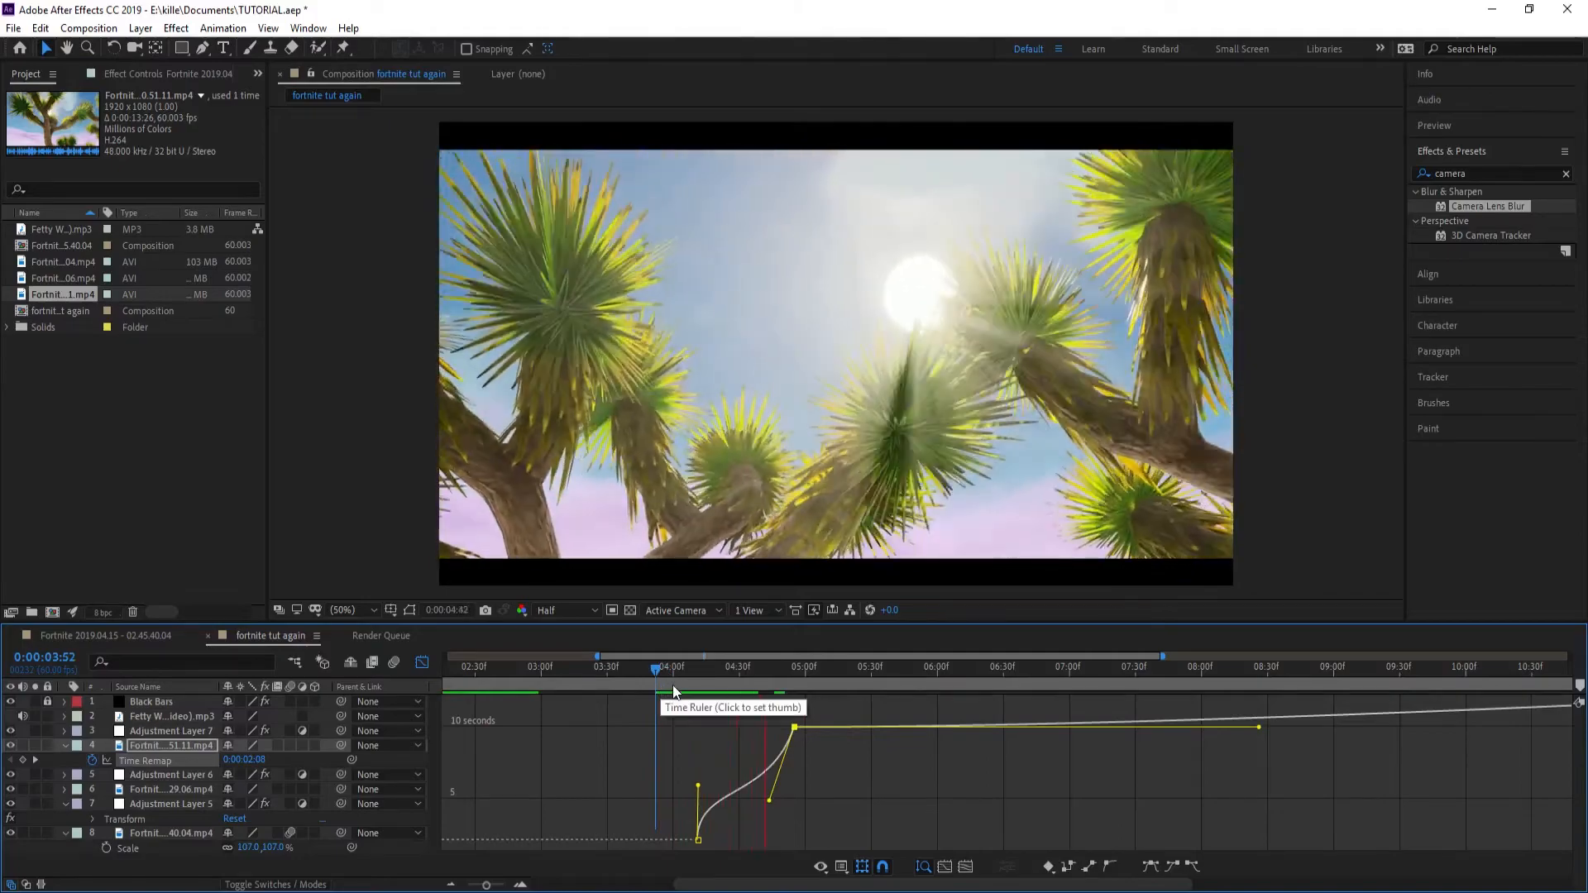
click(648, 668)
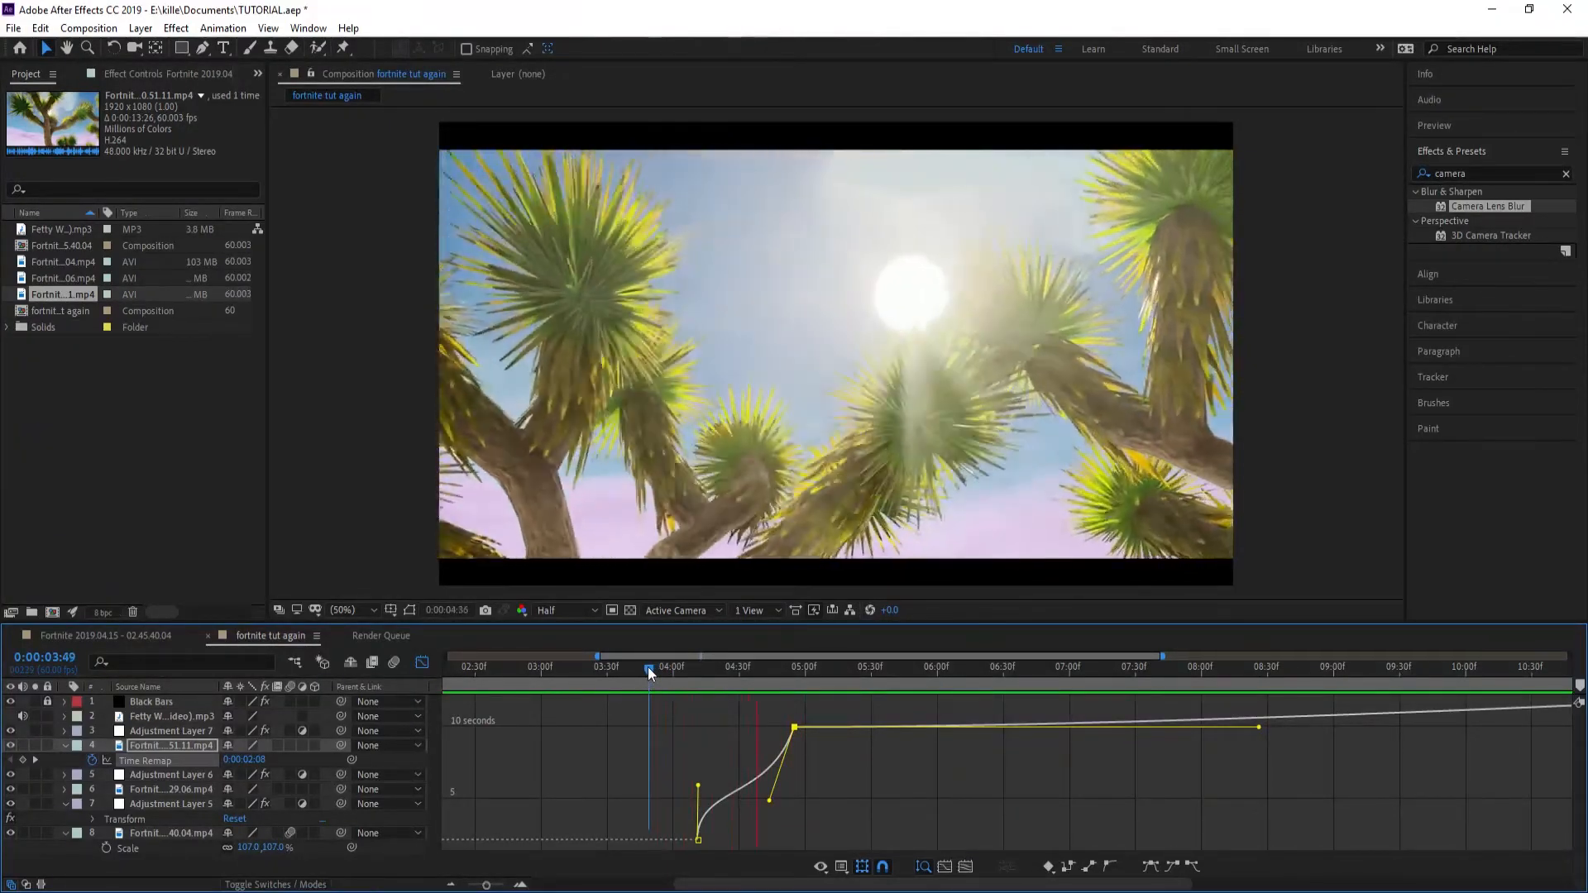
Step: Steepen the end keyframe's incoming handle again and preview the speed curve from 0:00:03:40 and 0:00:03:55
drag(771, 797, 784, 799)
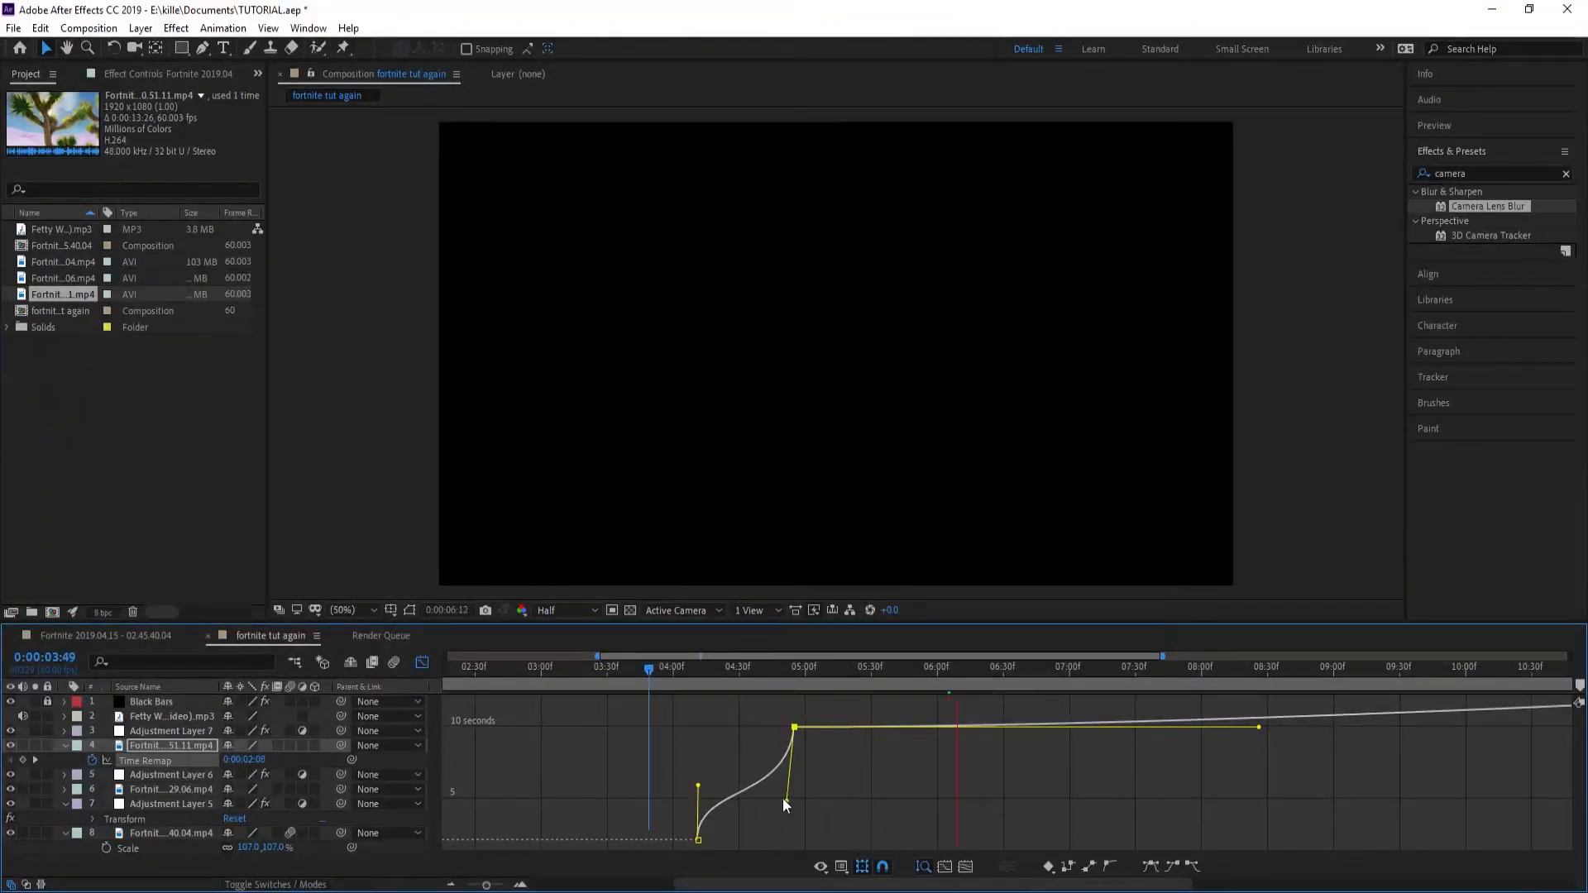
click(629, 678)
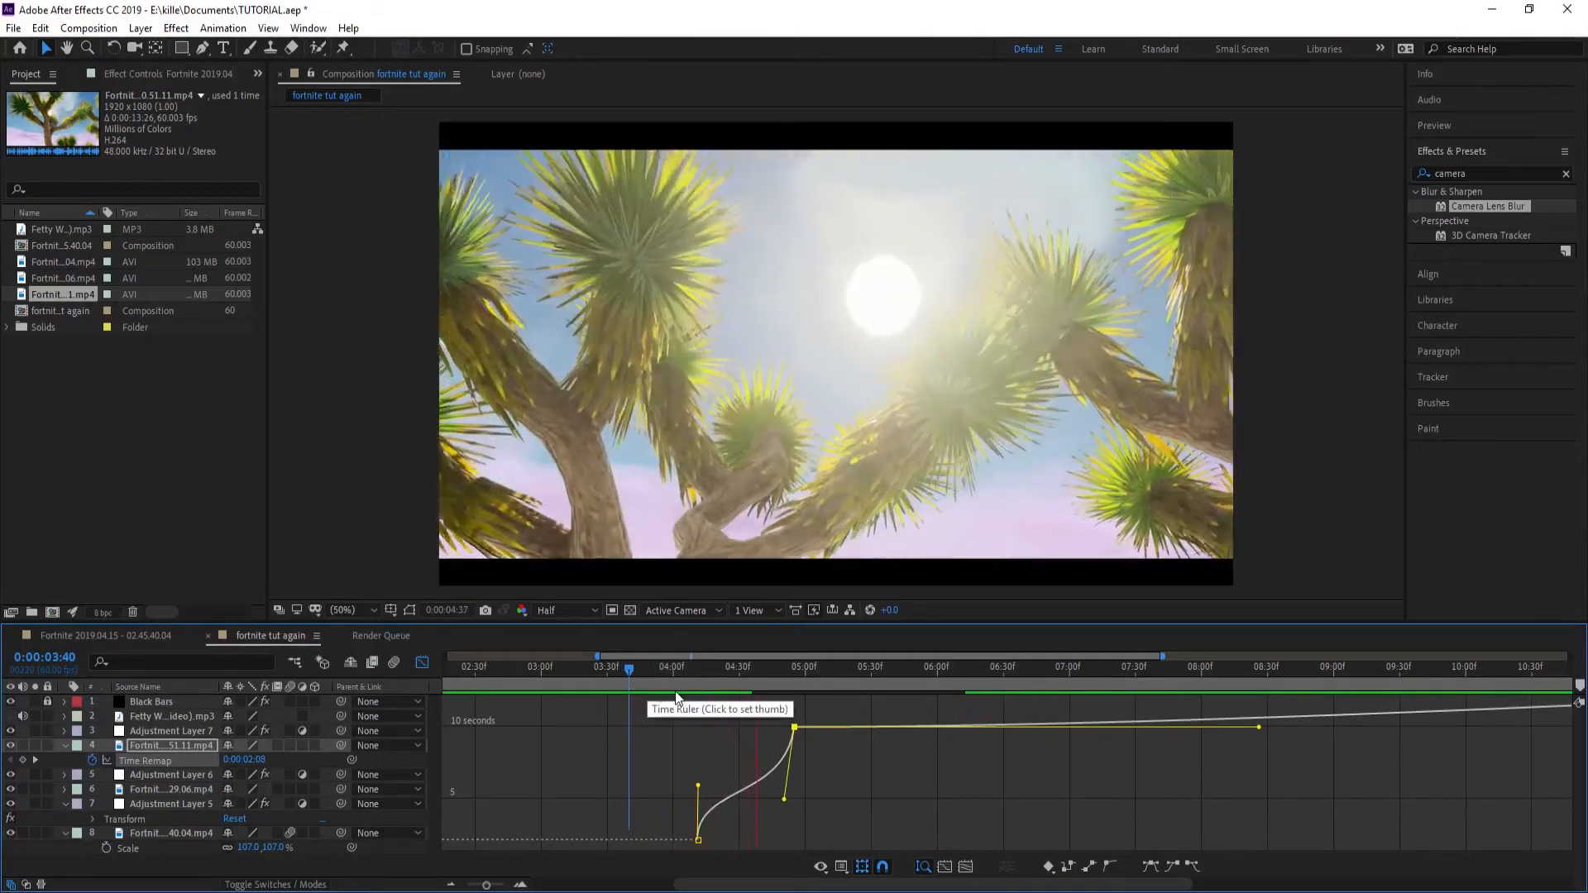
click(665, 667)
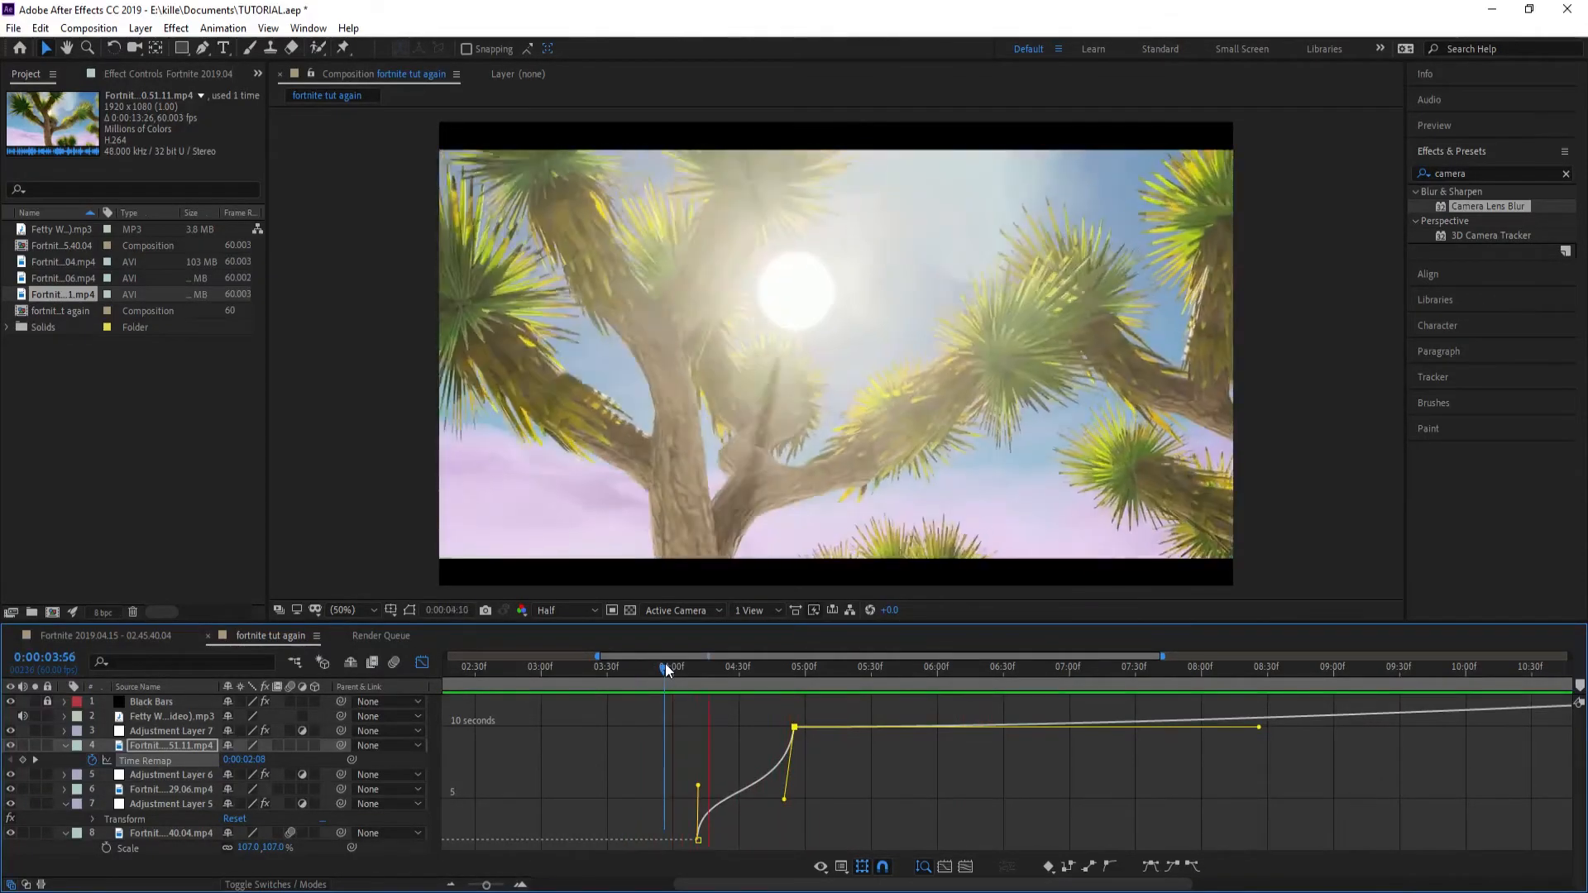
click(662, 664)
key(space)
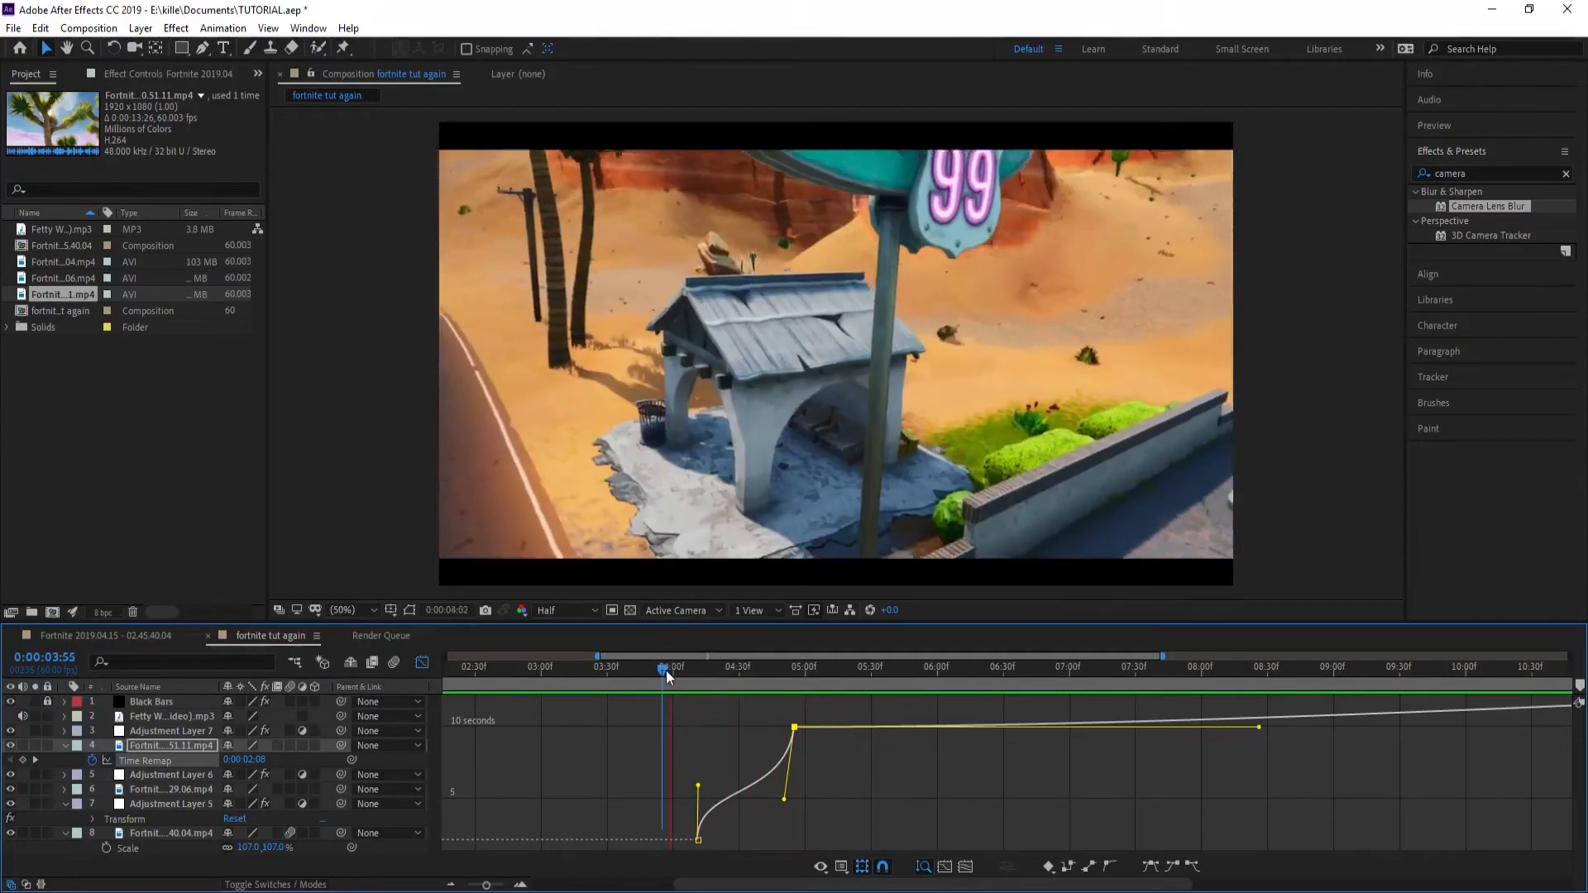
Step: Tilt the start keyframe's handle slightly forward, fine-tune the end handle, and preview from 0:00:03:54 and 0:00:03:50
drag(786, 796, 702, 795)
click(699, 796)
click(659, 674)
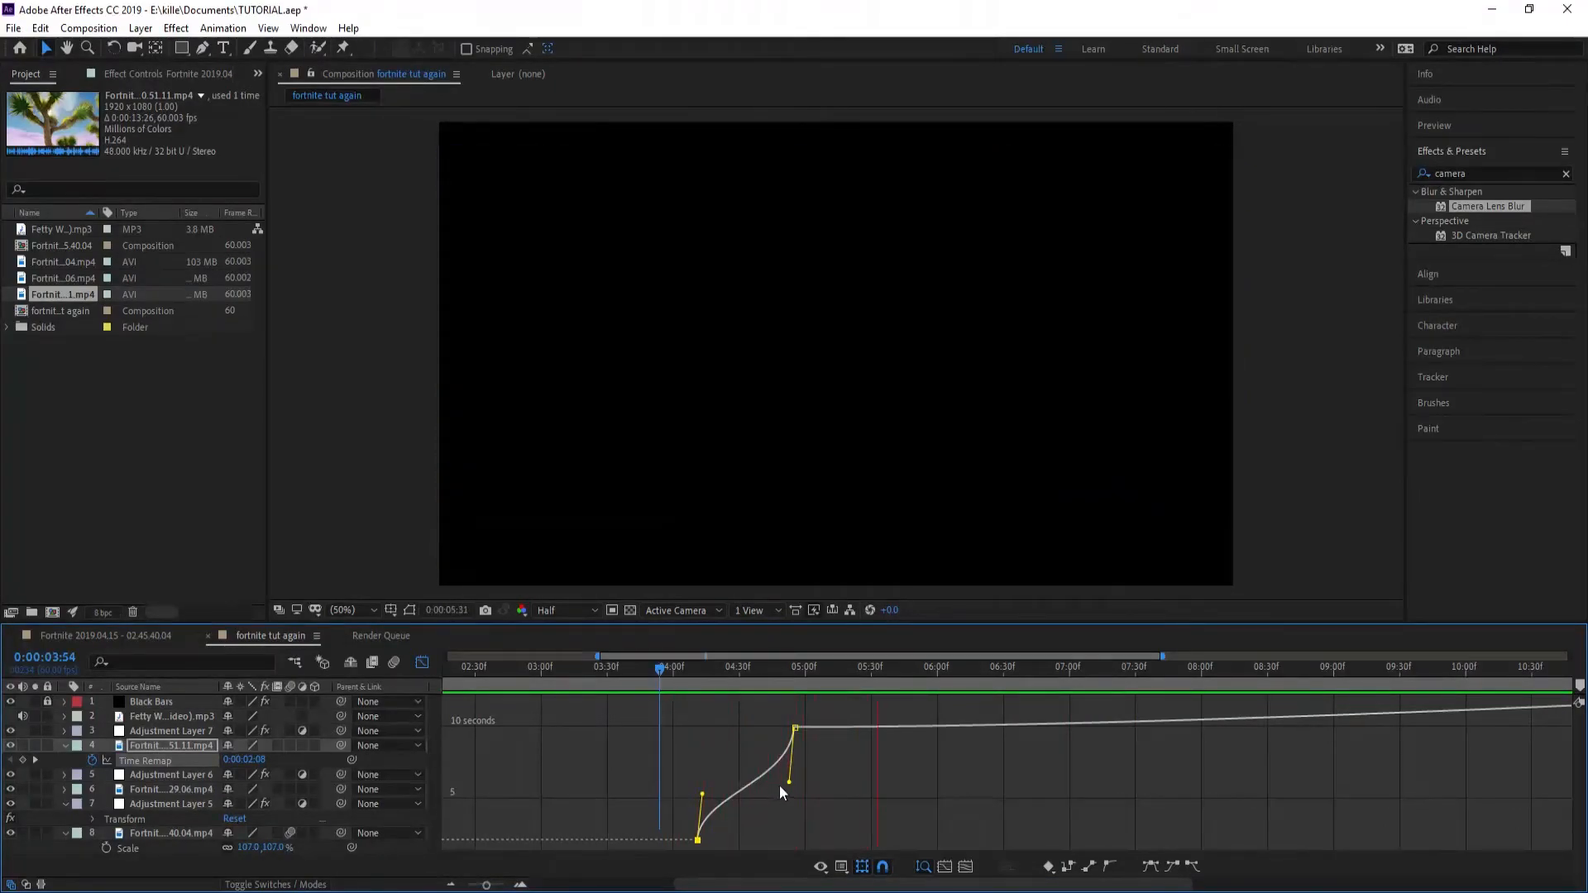
click(788, 785)
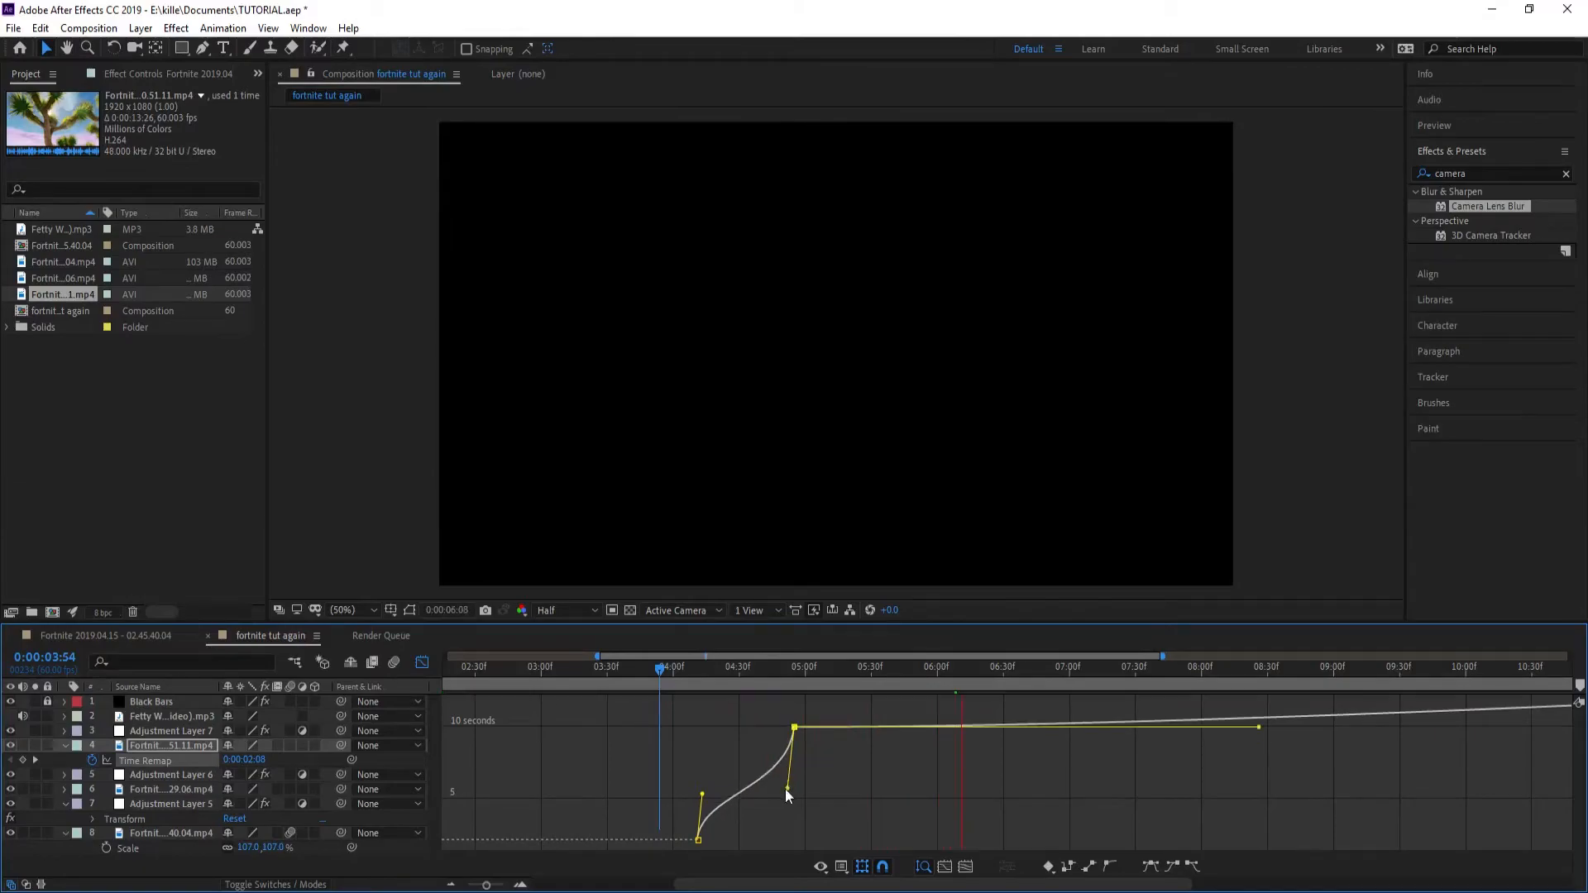
click(703, 792)
click(651, 668)
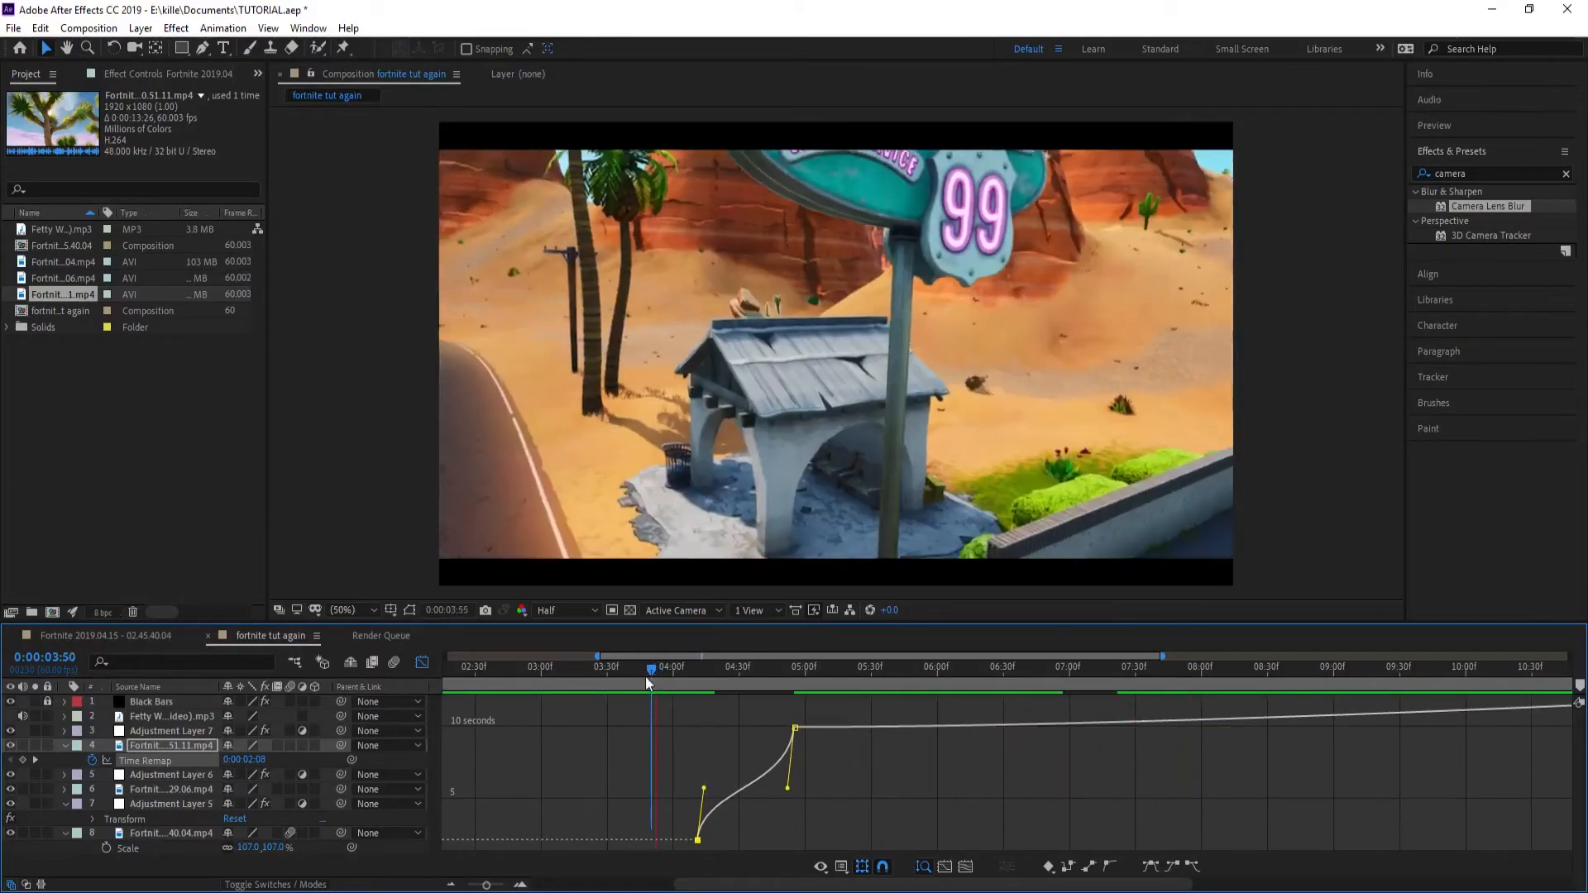
click(648, 671)
Step: Close the Graph Editor, preview from 0:00:04:04, and enable motion blur on the third gameplay clip
click(421, 663)
click(682, 683)
key(space)
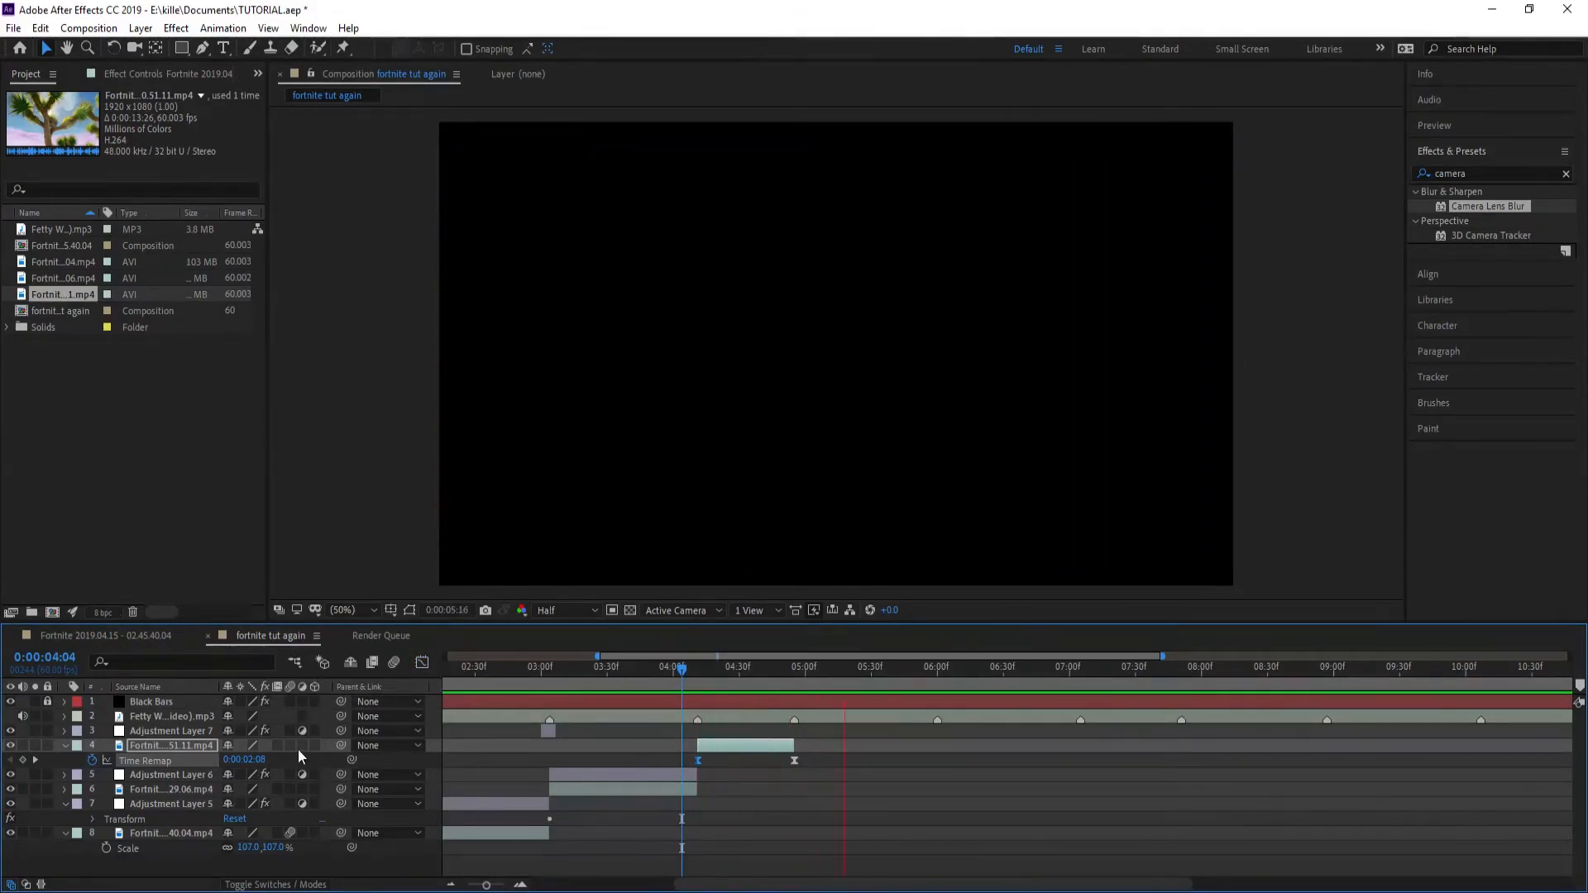
drag(685, 681, 726, 682)
Step: Add a new adjustment layer and place it directly above the third gameplay clip, with the playhead at 0:00:04:11
click(701, 683)
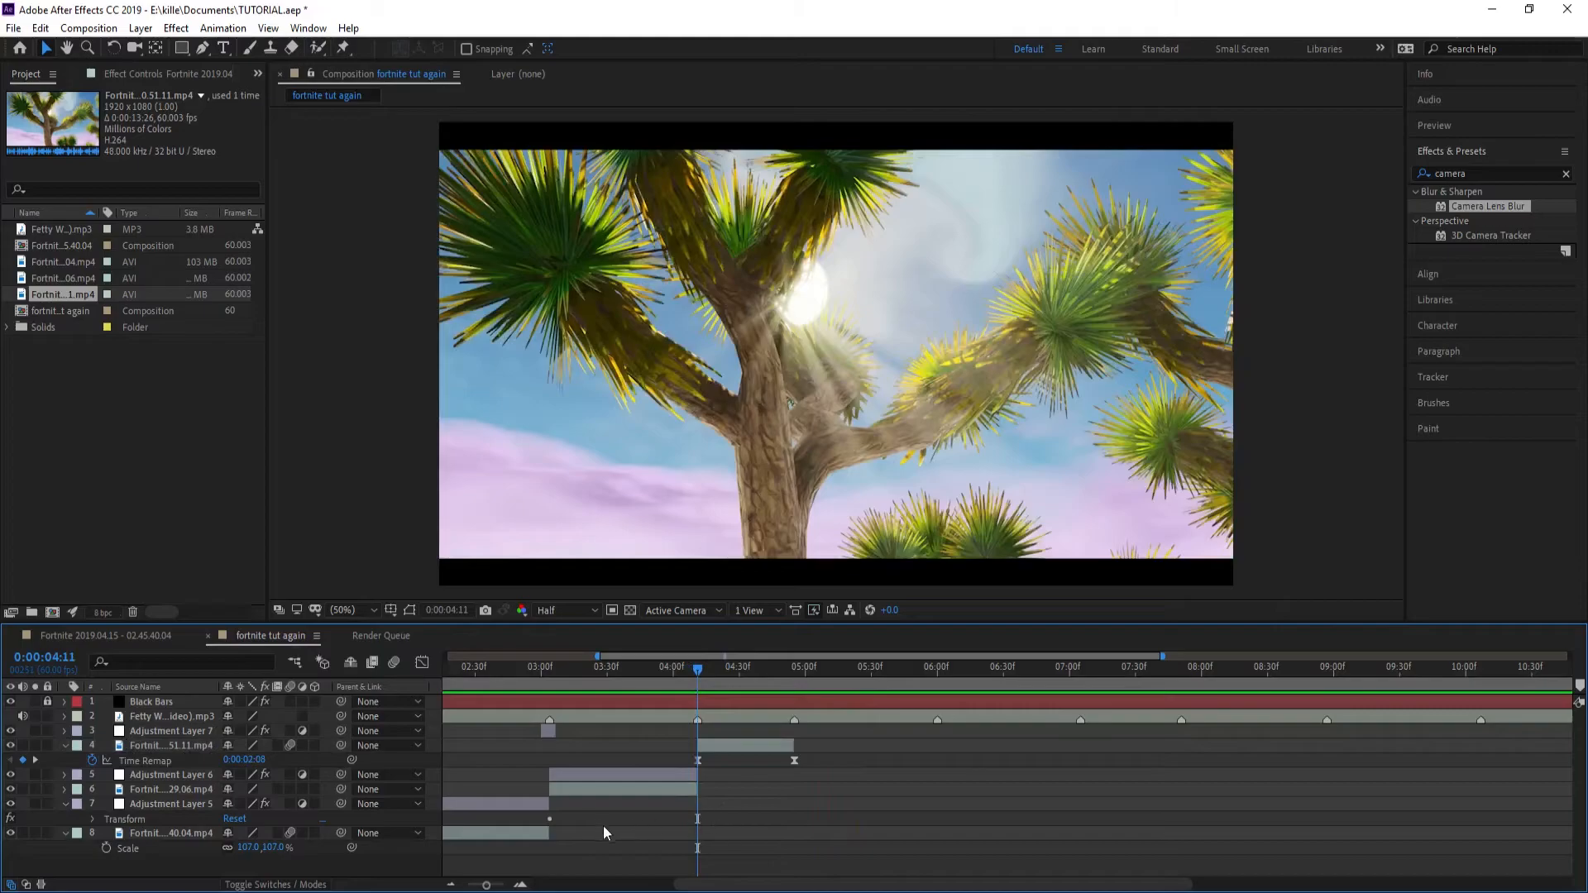
key(ctrl+alt+y)
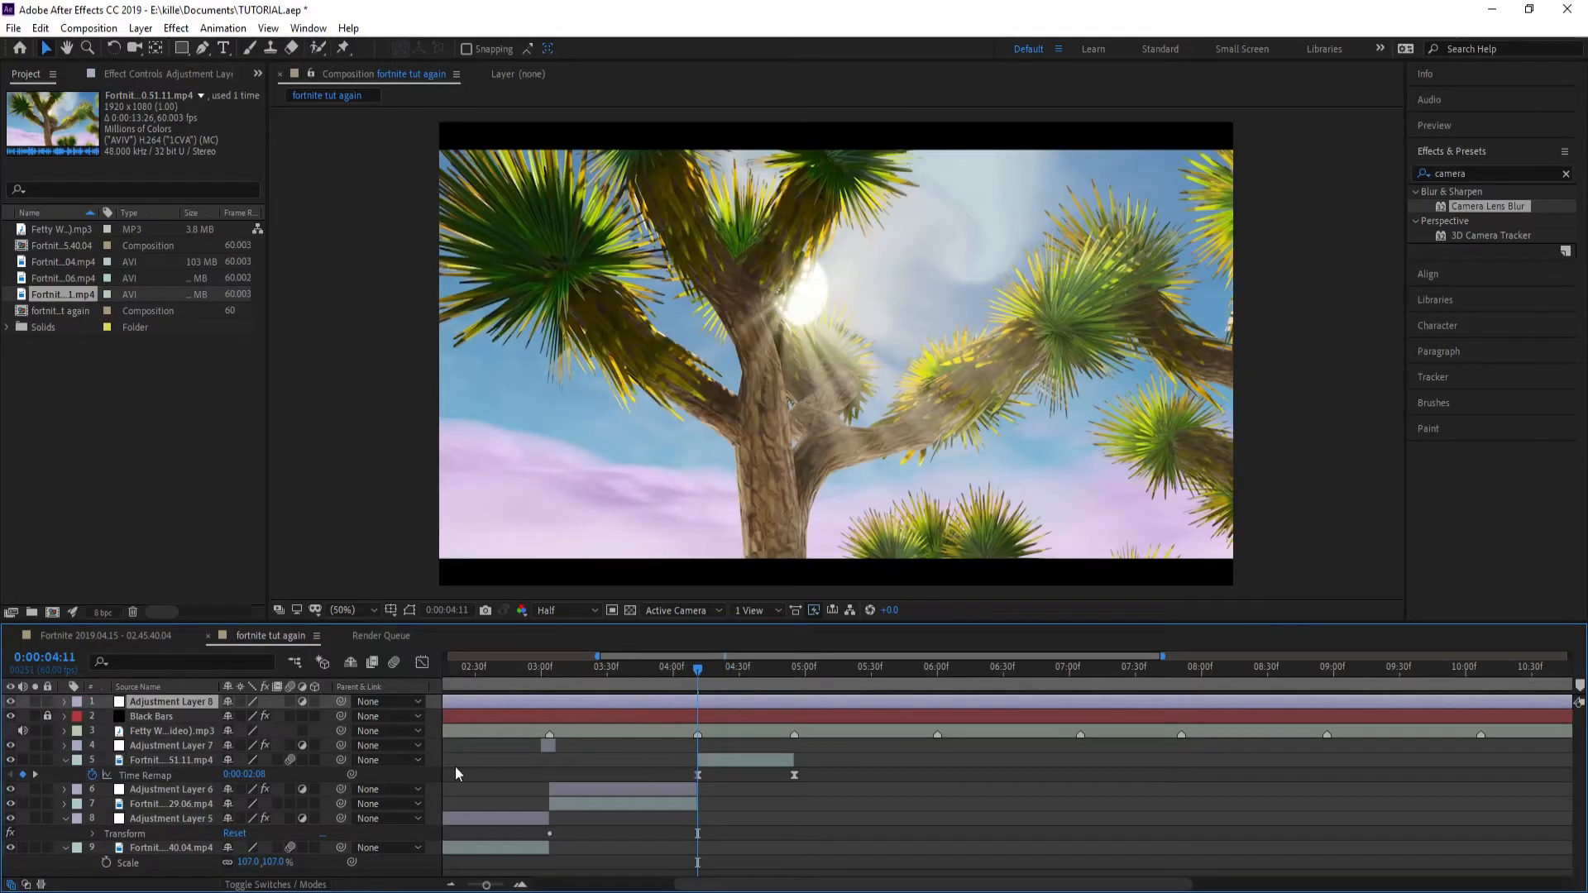
drag(152, 706, 160, 748)
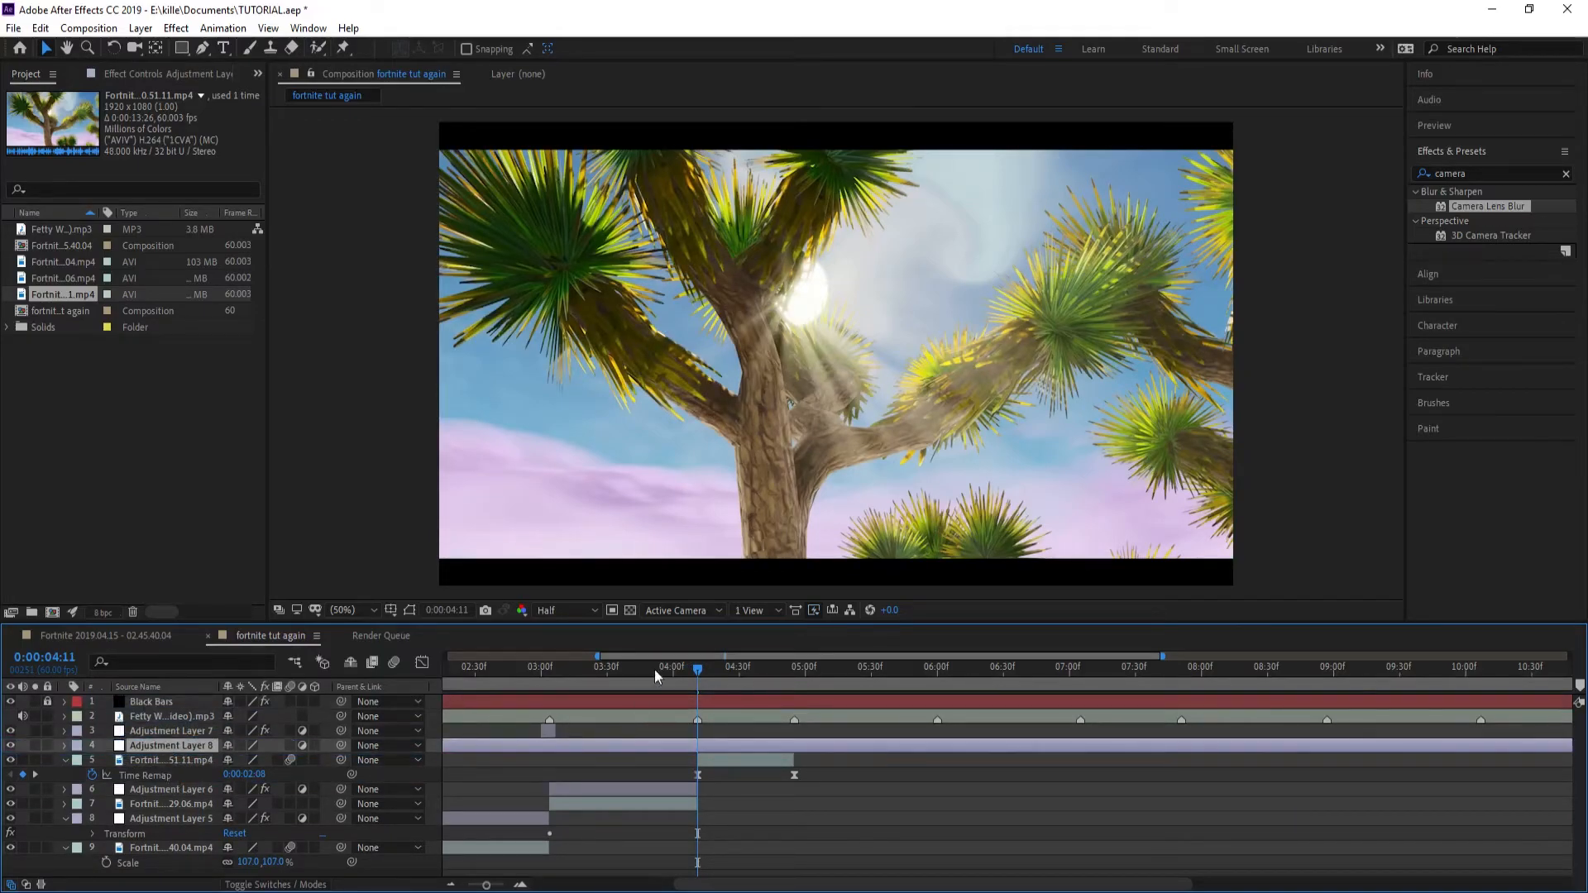
Step: Split Adjustment Layer 8 at 0:00:04:11 and 0:00:04:55, and delete the segments outside the third clip's span
key(ctrl+shift+d)
click(797, 678)
key(ctrl+shift+d)
key(Delete)
click(660, 757)
key(Delete)
drag(732, 691, 698, 683)
click(1334, 213)
key(ctrl+a)
key(s)
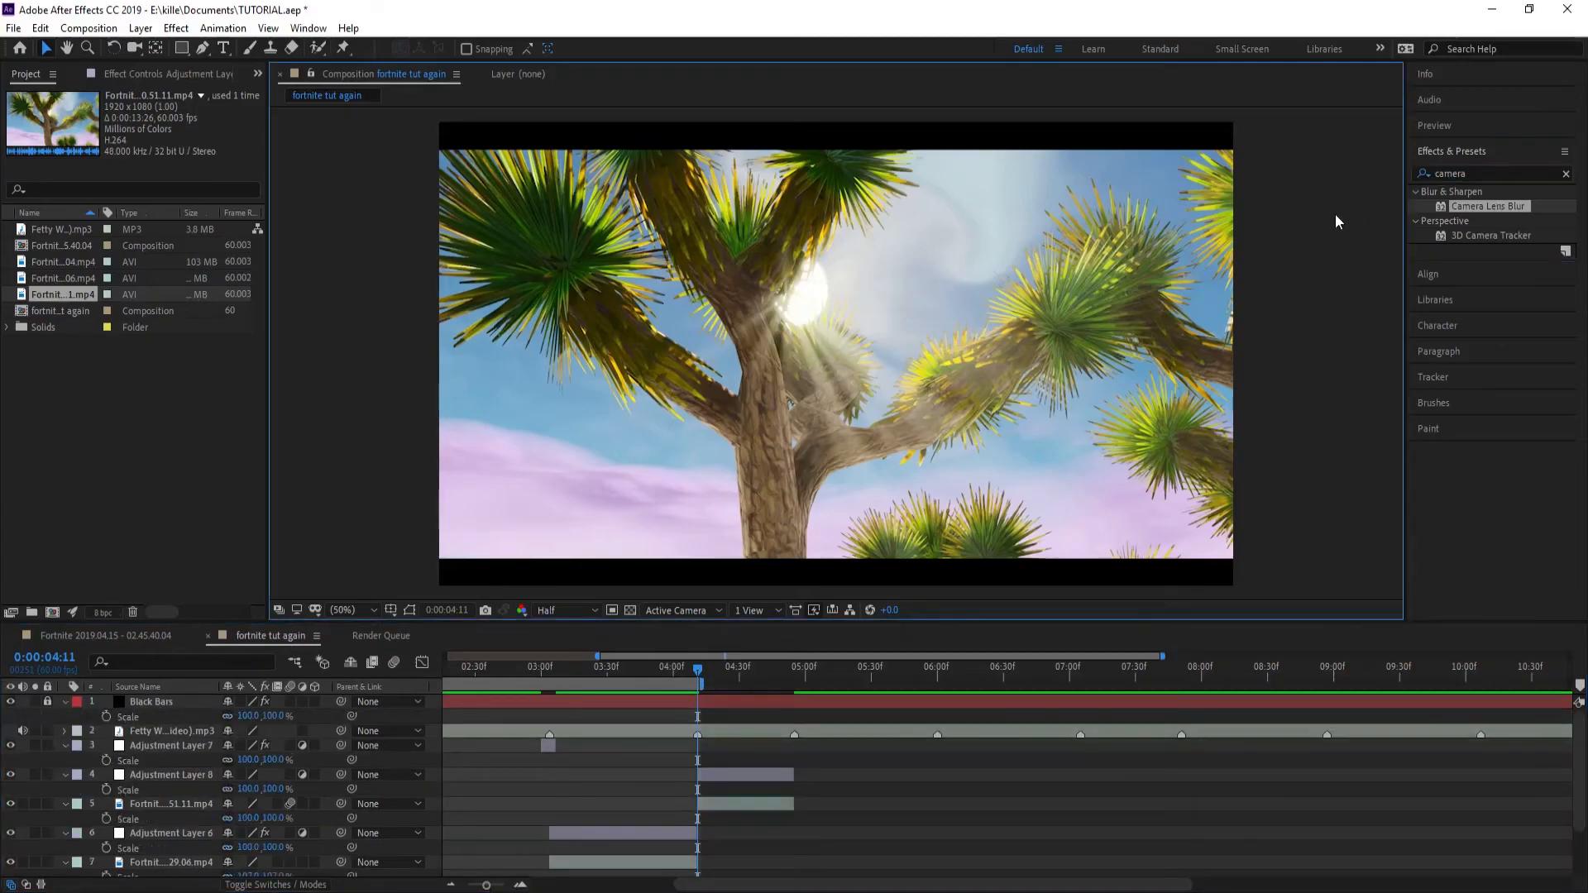
double_click(707, 686)
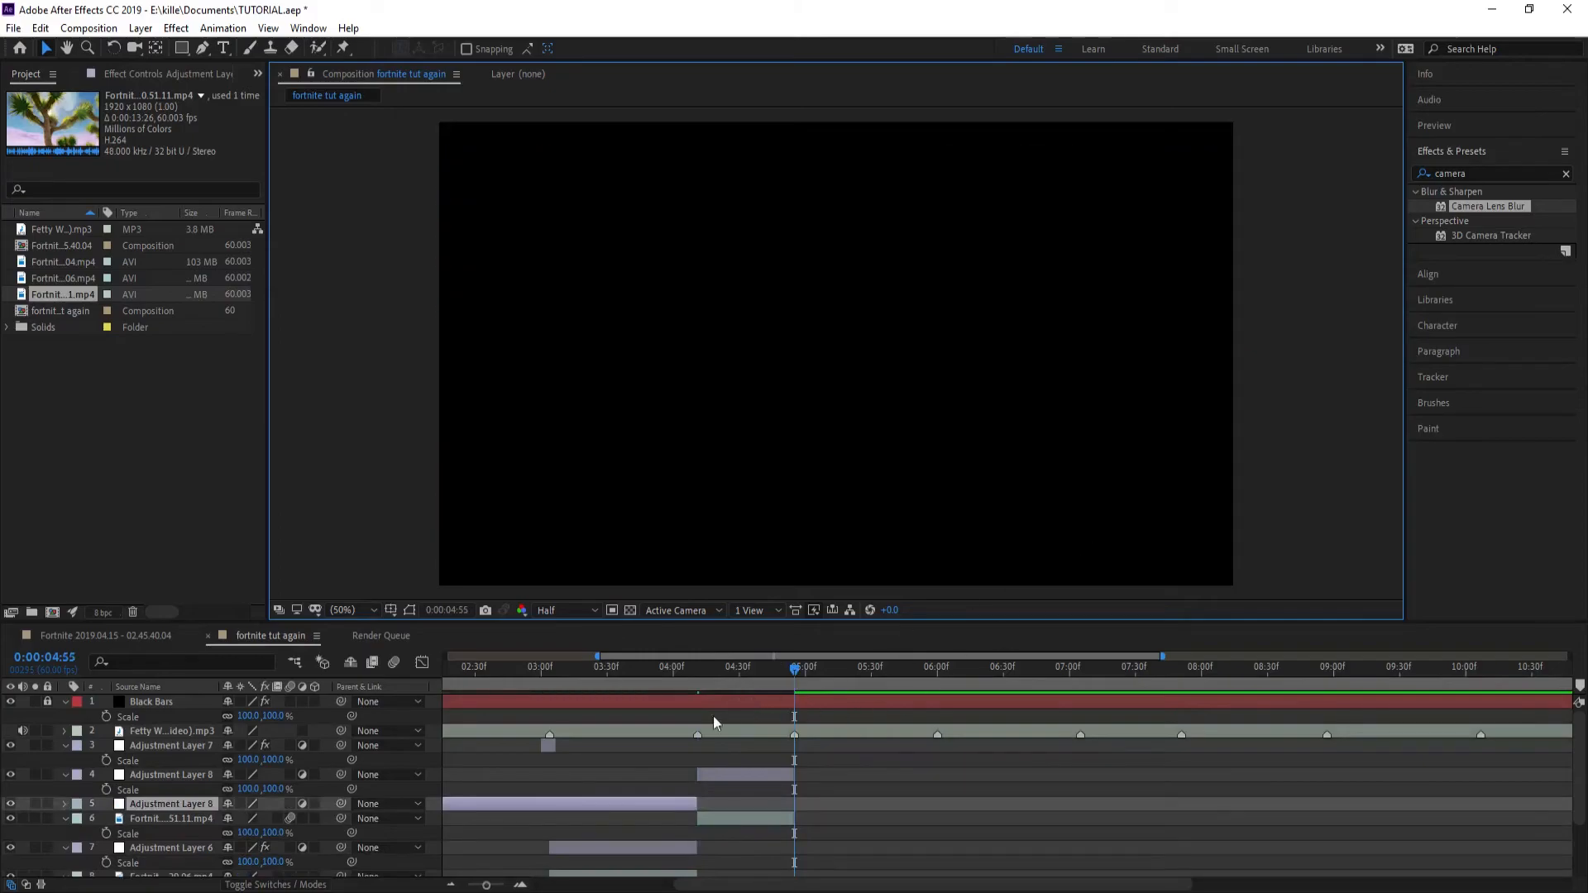
Step: Collapse the Scale properties of all layers and delete the leftover Adjustment Layer 8 segment before 0:00:04:11
click(592, 753)
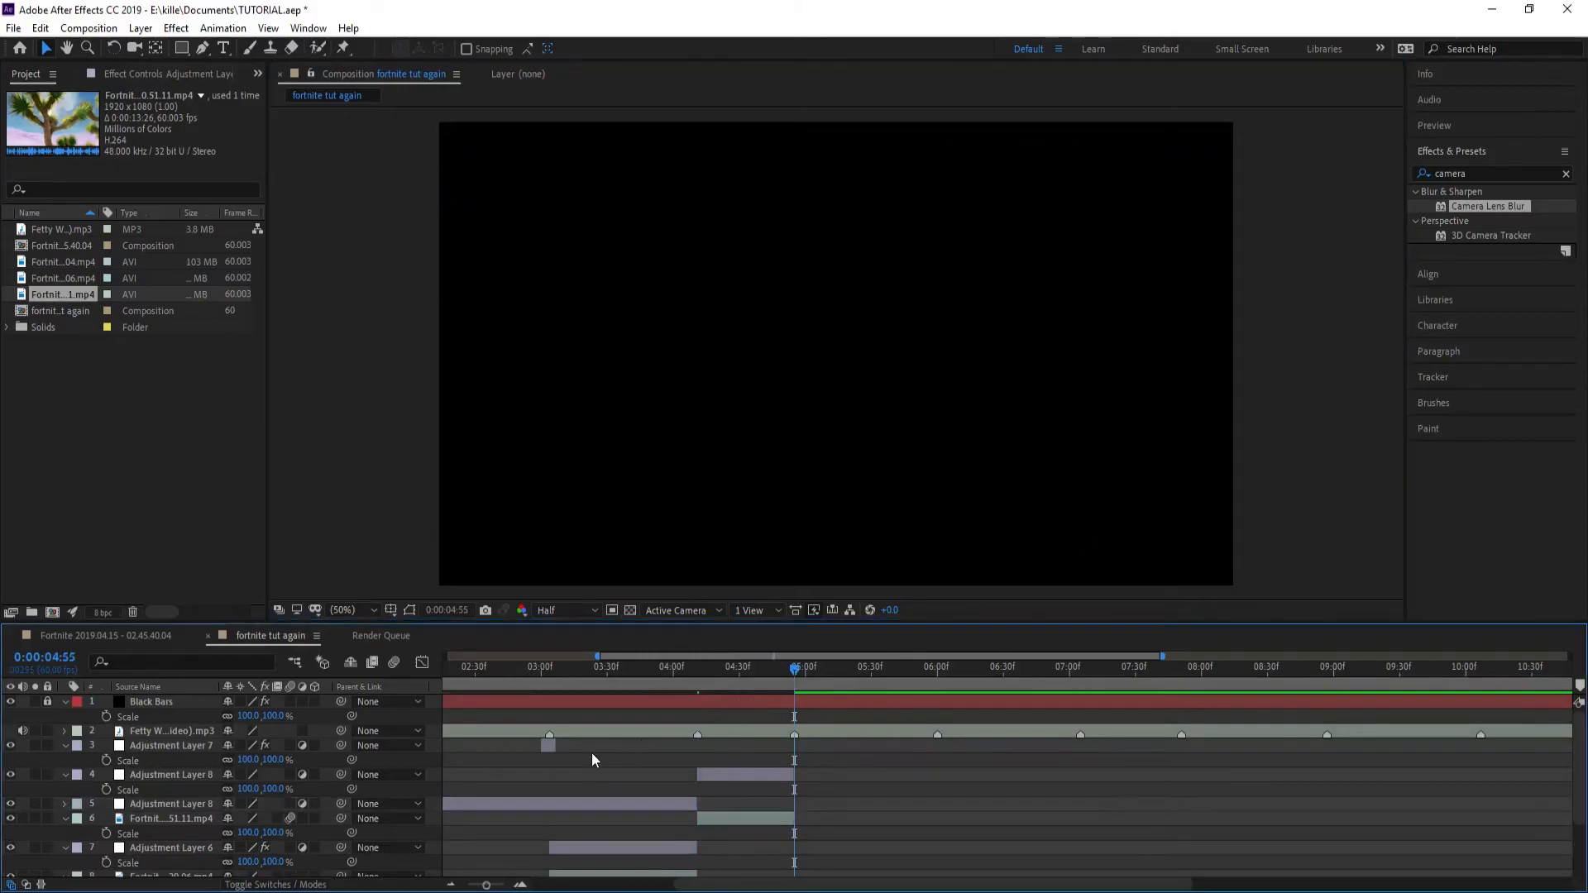
key(s)
click(583, 764)
key(Delete)
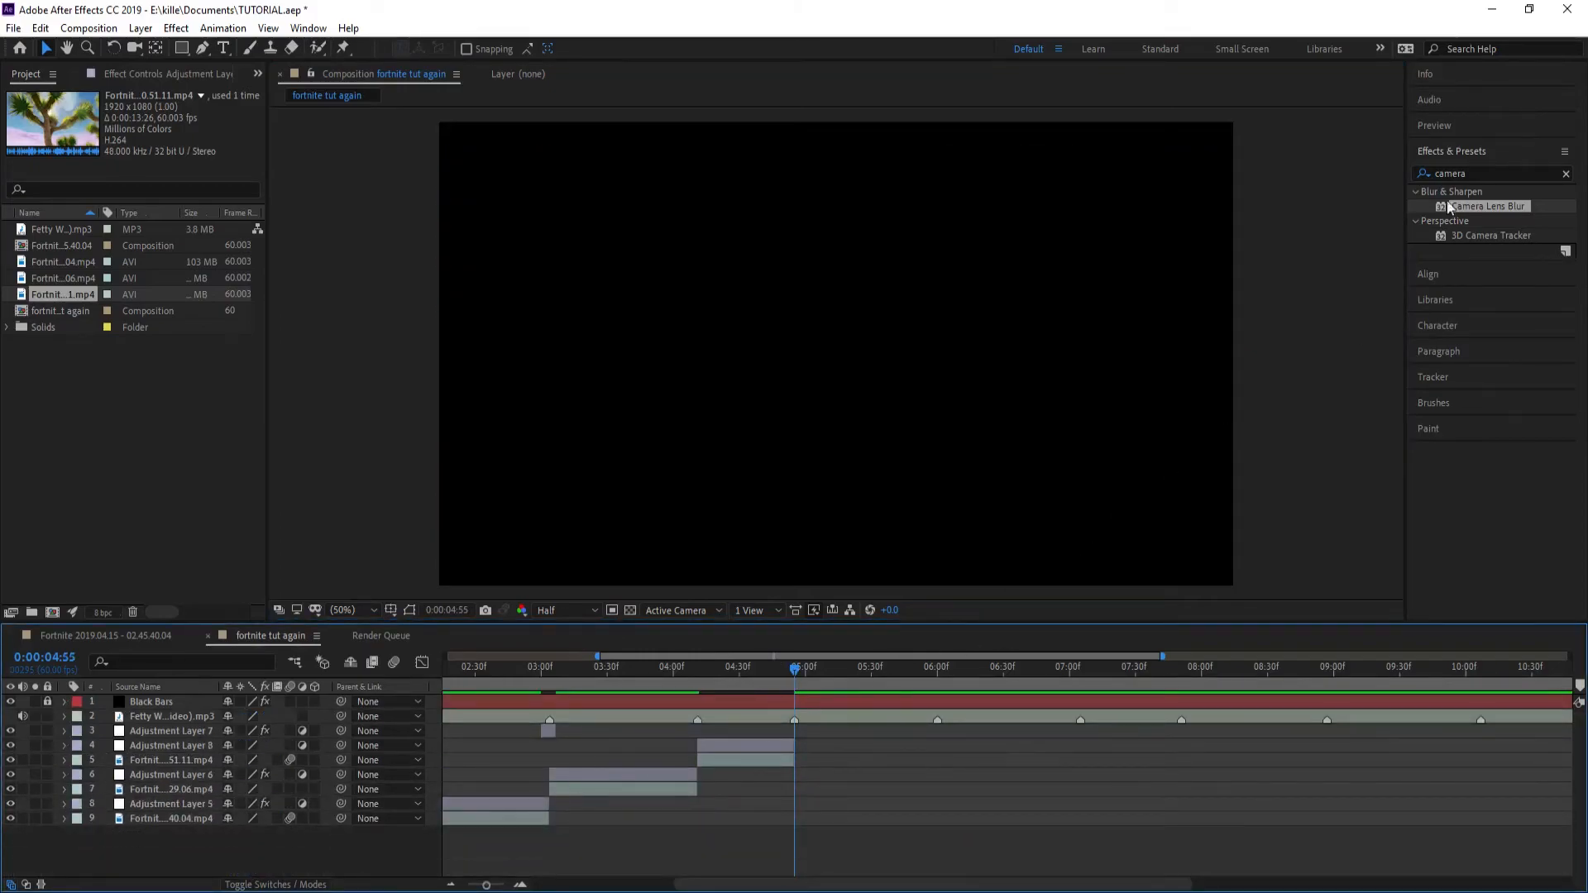
Step: Find the Transform effect and apply it to Adjustment Layer 8 above the third gameplay clip
key(ctrl+f)
text(transform)
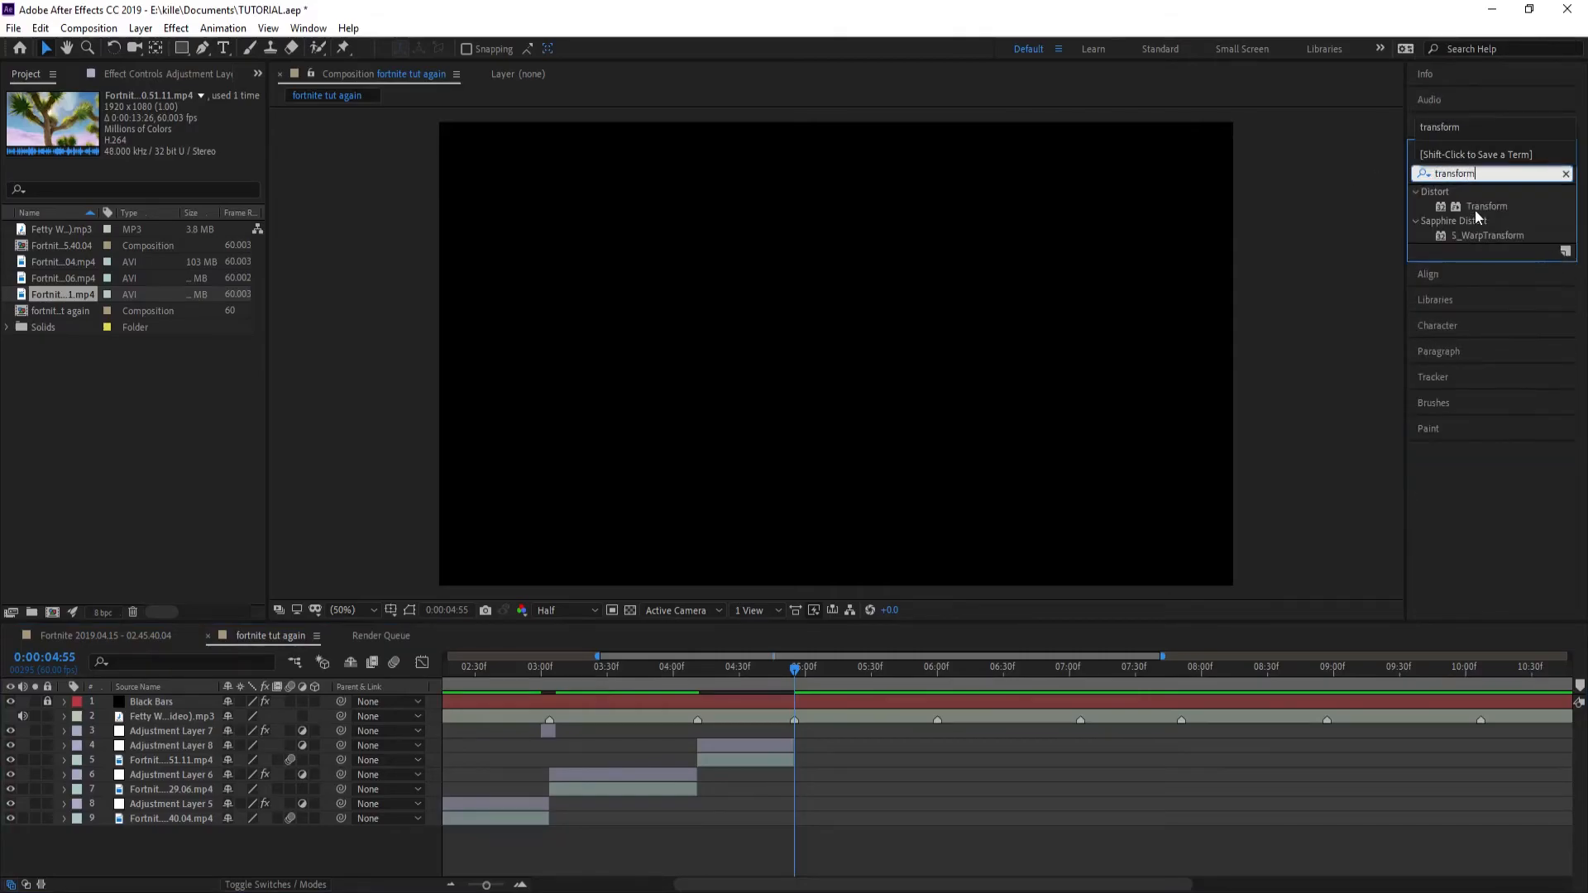
drag(1480, 207, 767, 738)
key(ctrl+z)
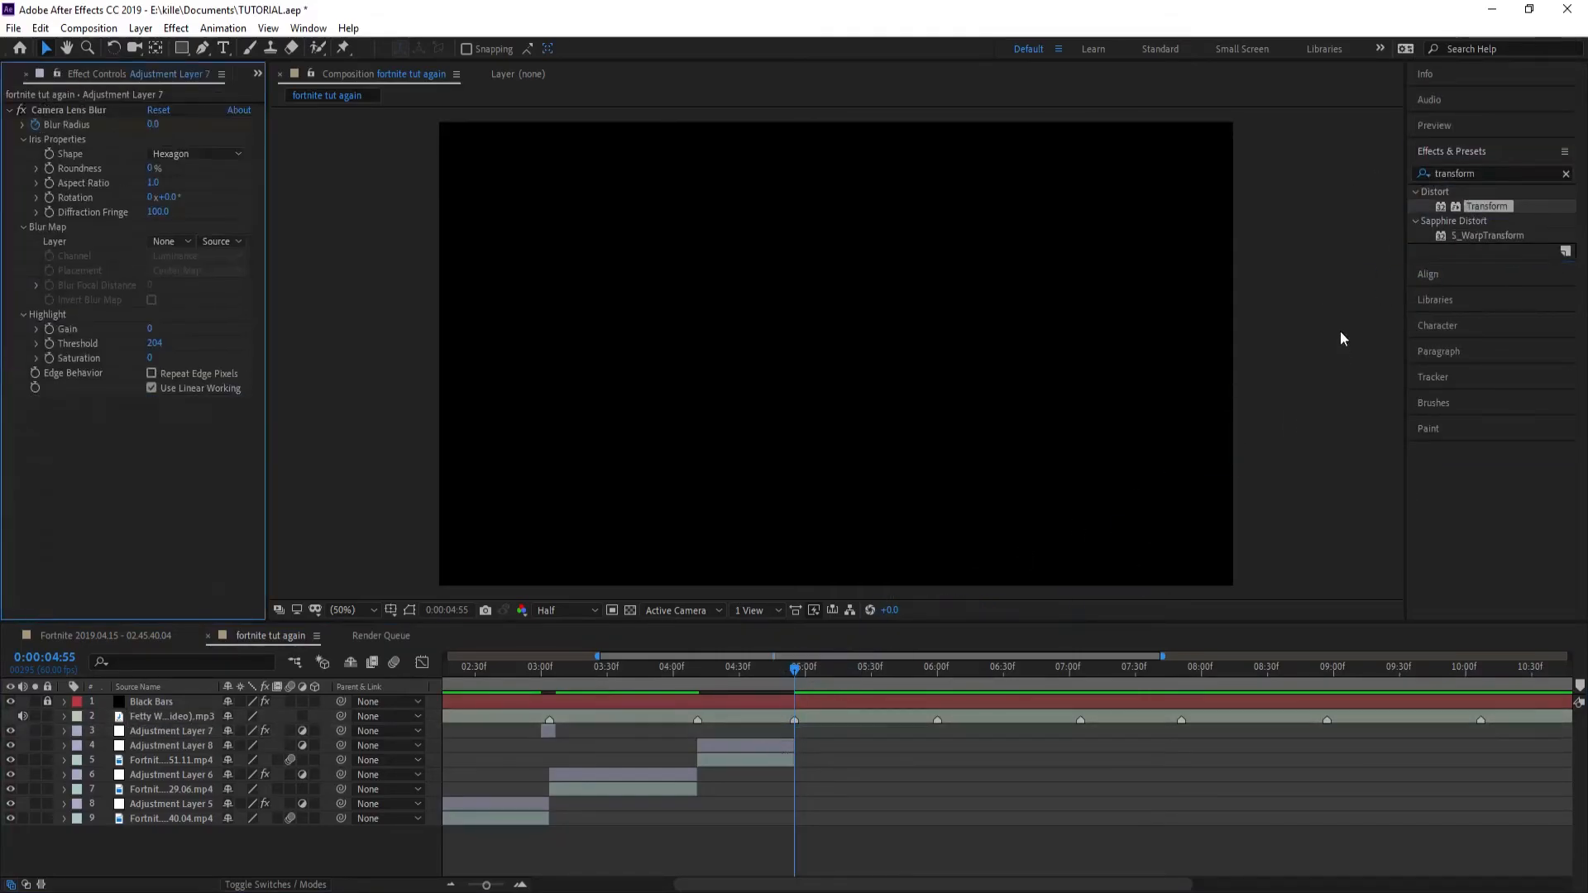
drag(1486, 206, 679, 744)
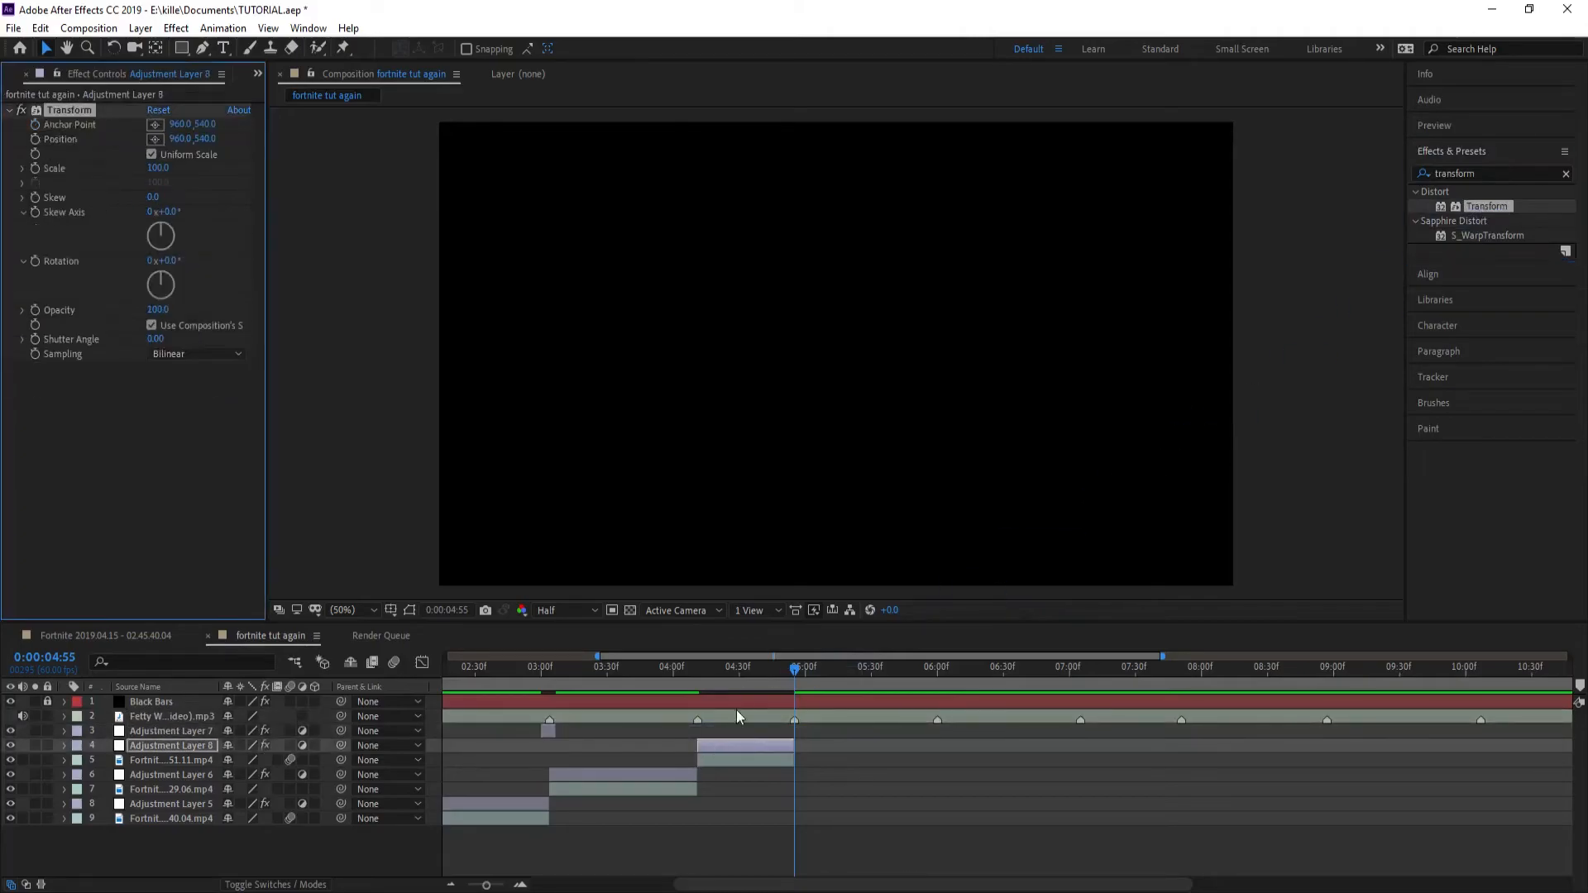
Step: With the playhead at 0:00:04:11, reveal Adjustment Layer 6's Transform effect and examine its keyframed settings
click(698, 693)
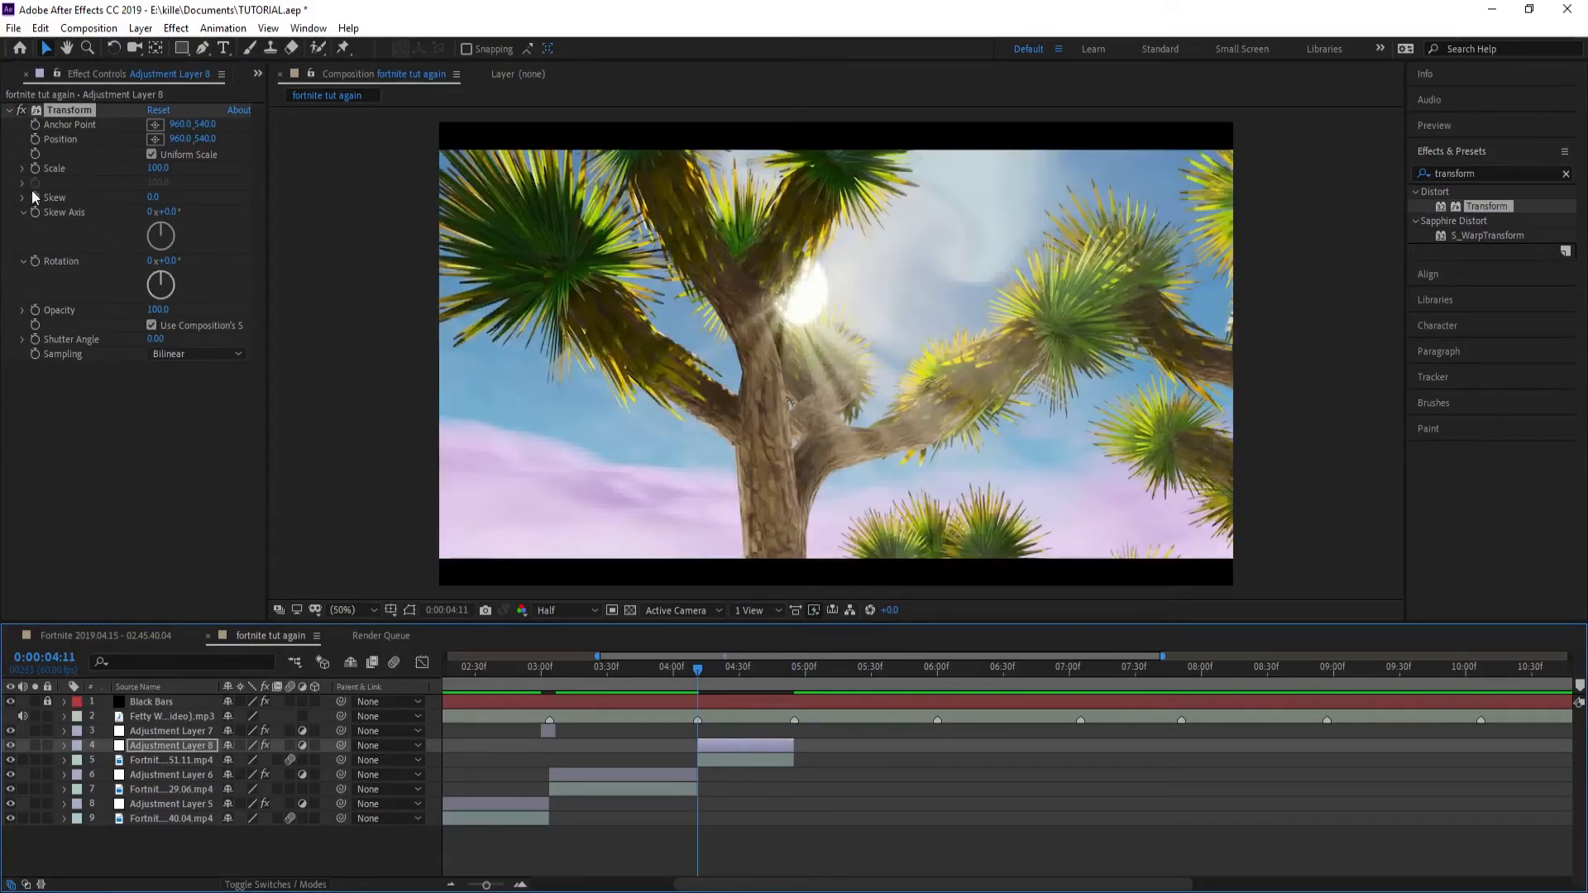
click(626, 775)
key(e)
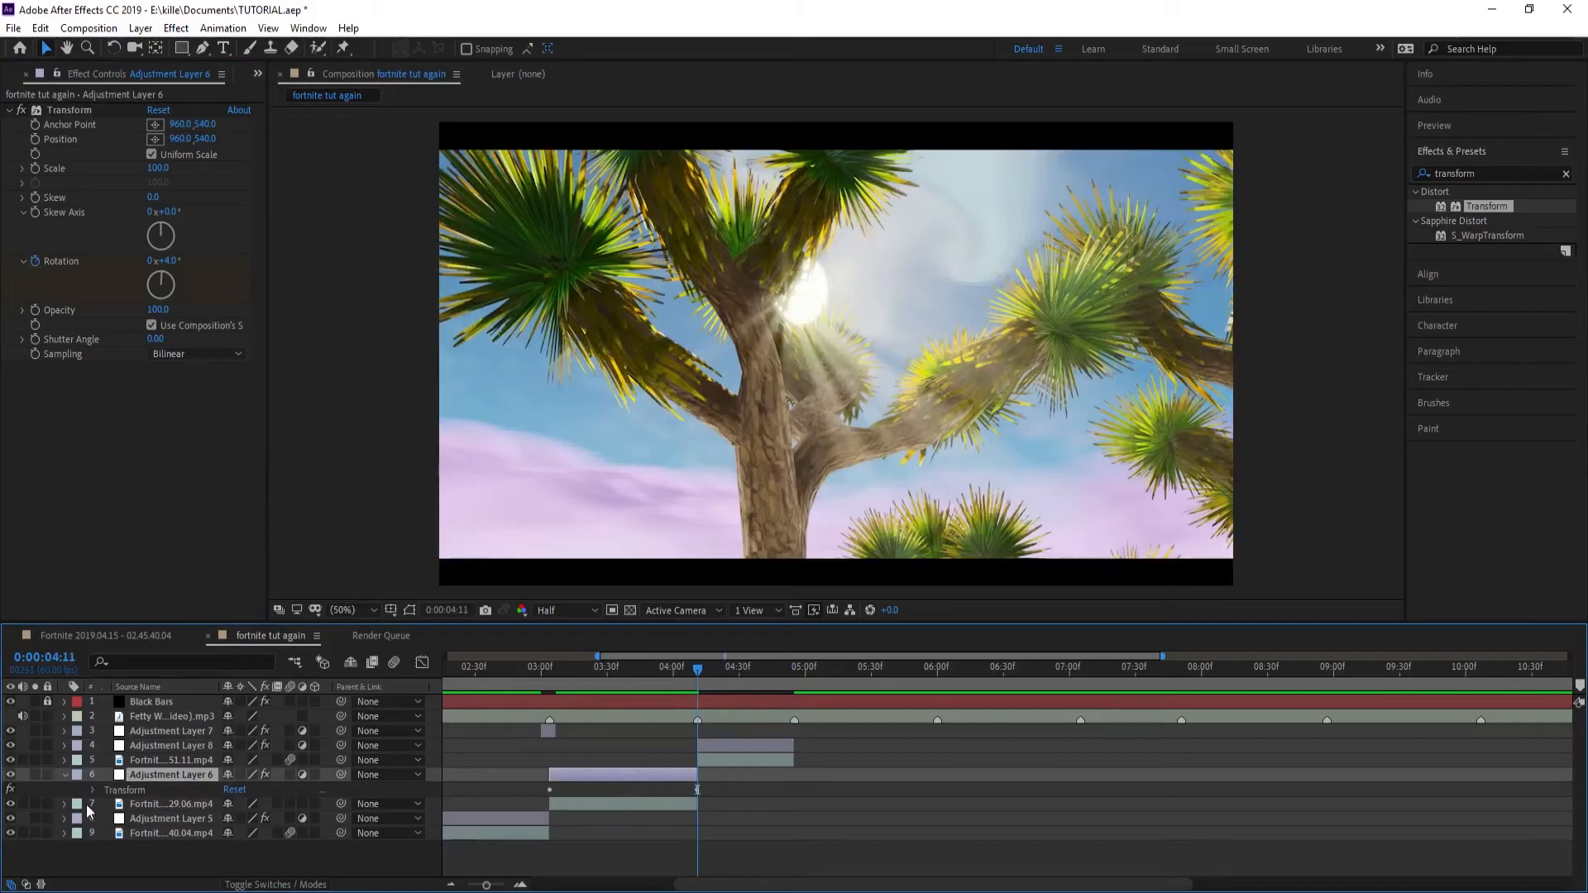
click(93, 790)
scroll(99, 795, down, 2)
scroll(722, 819, up, 3)
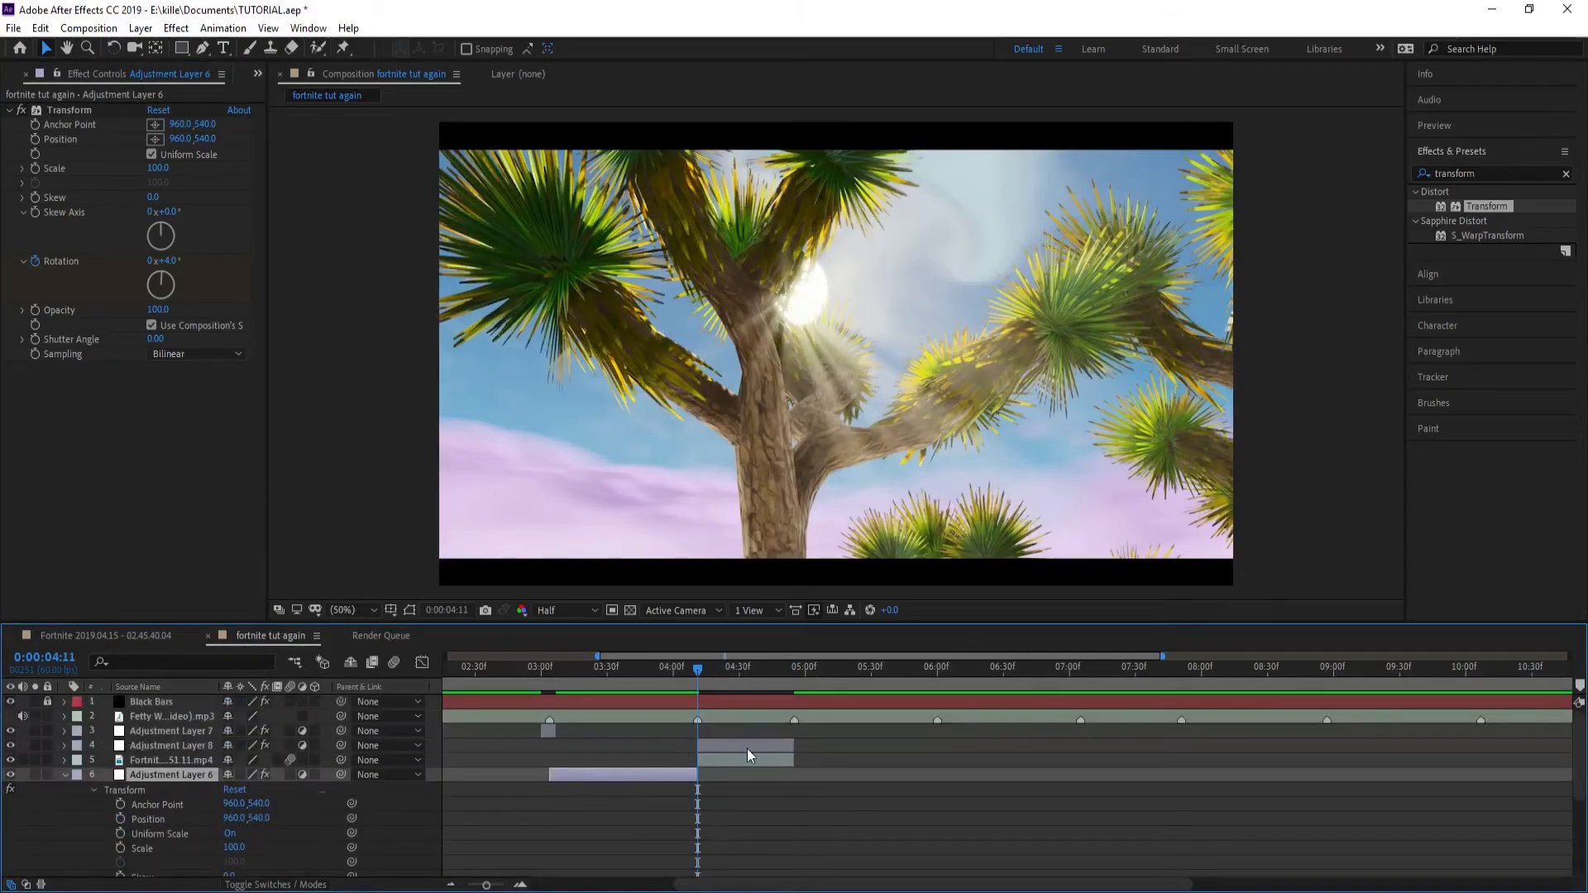
Step: Keyframe the Transform effect's Rotation on Adjustment Layer 8 at 4° at 0:00:04:11
click(751, 749)
key(e)
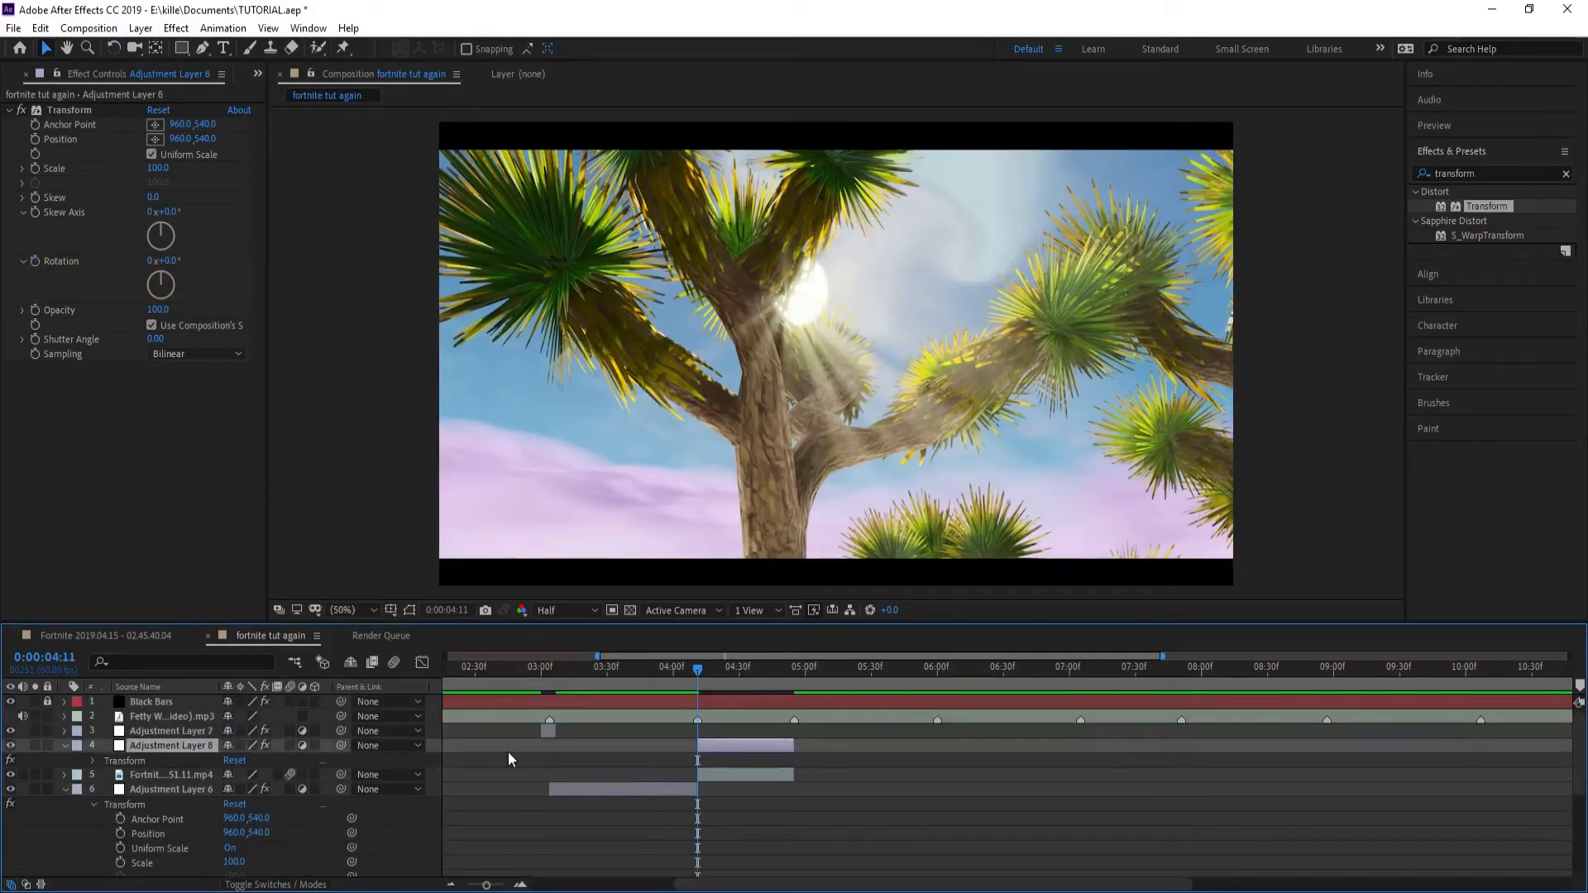
click(93, 760)
scroll(218, 798, down, 2)
click(120, 820)
click(241, 819)
text(4)
key(Return)
Step: Add a -4° Transform Rotation keyframe to Adjustment Layer 8 at 0:00:04:55 and collapse the layer
scroll(600, 782, up, 2)
drag(769, 668, 794, 673)
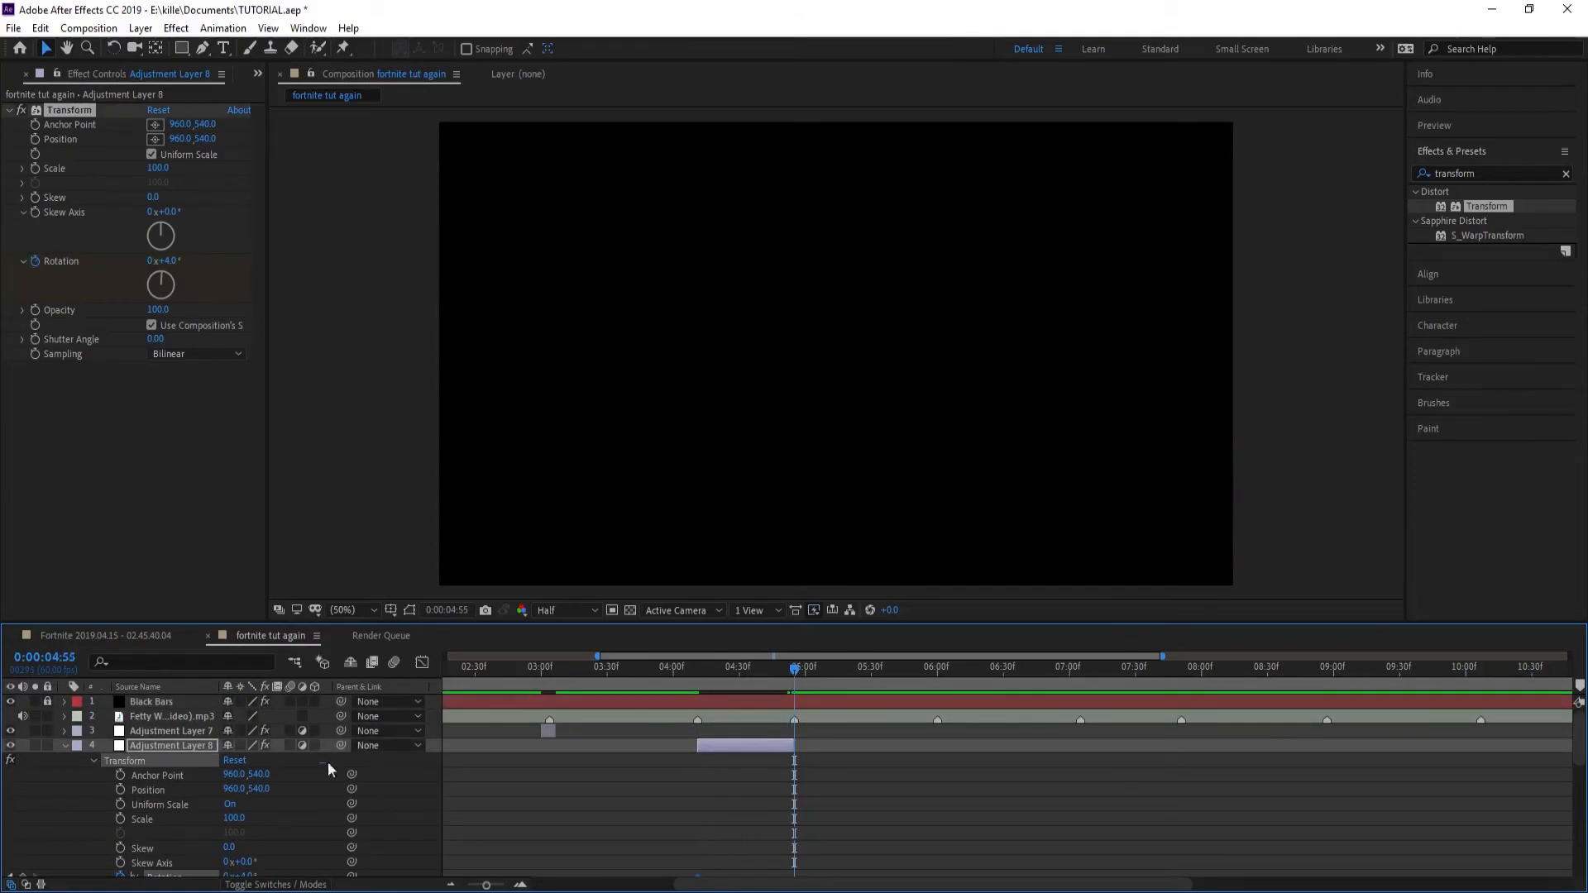
text(-4)
key(Return)
click(65, 745)
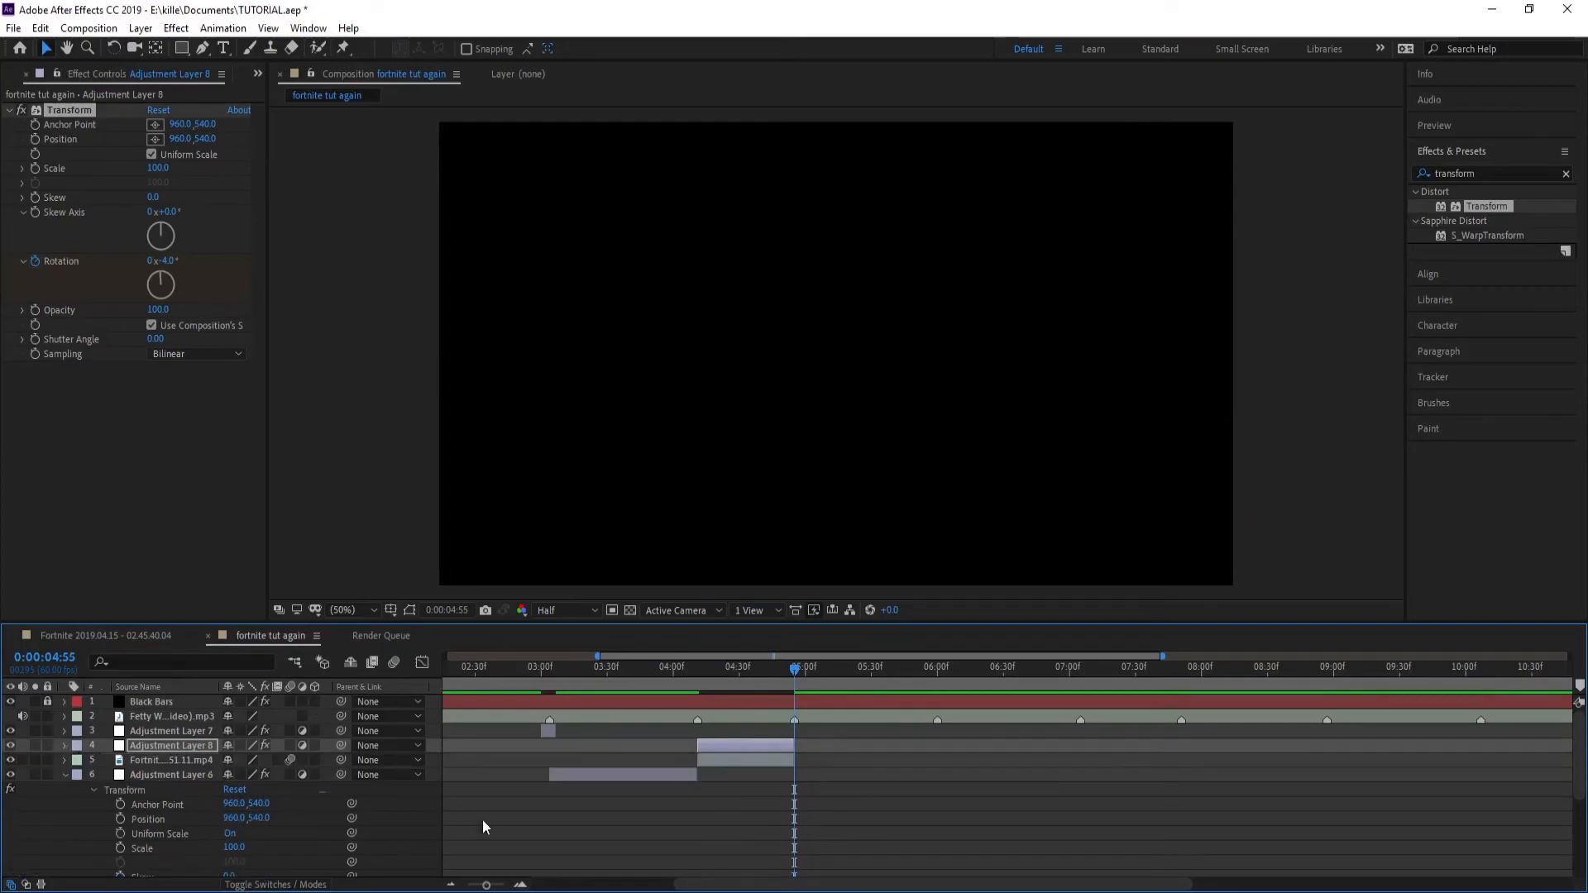
Step: Set the third gameplay clip's Scale to 107%
click(706, 751)
click(706, 754)
key(s)
click(251, 775)
text(107)
key(Return)
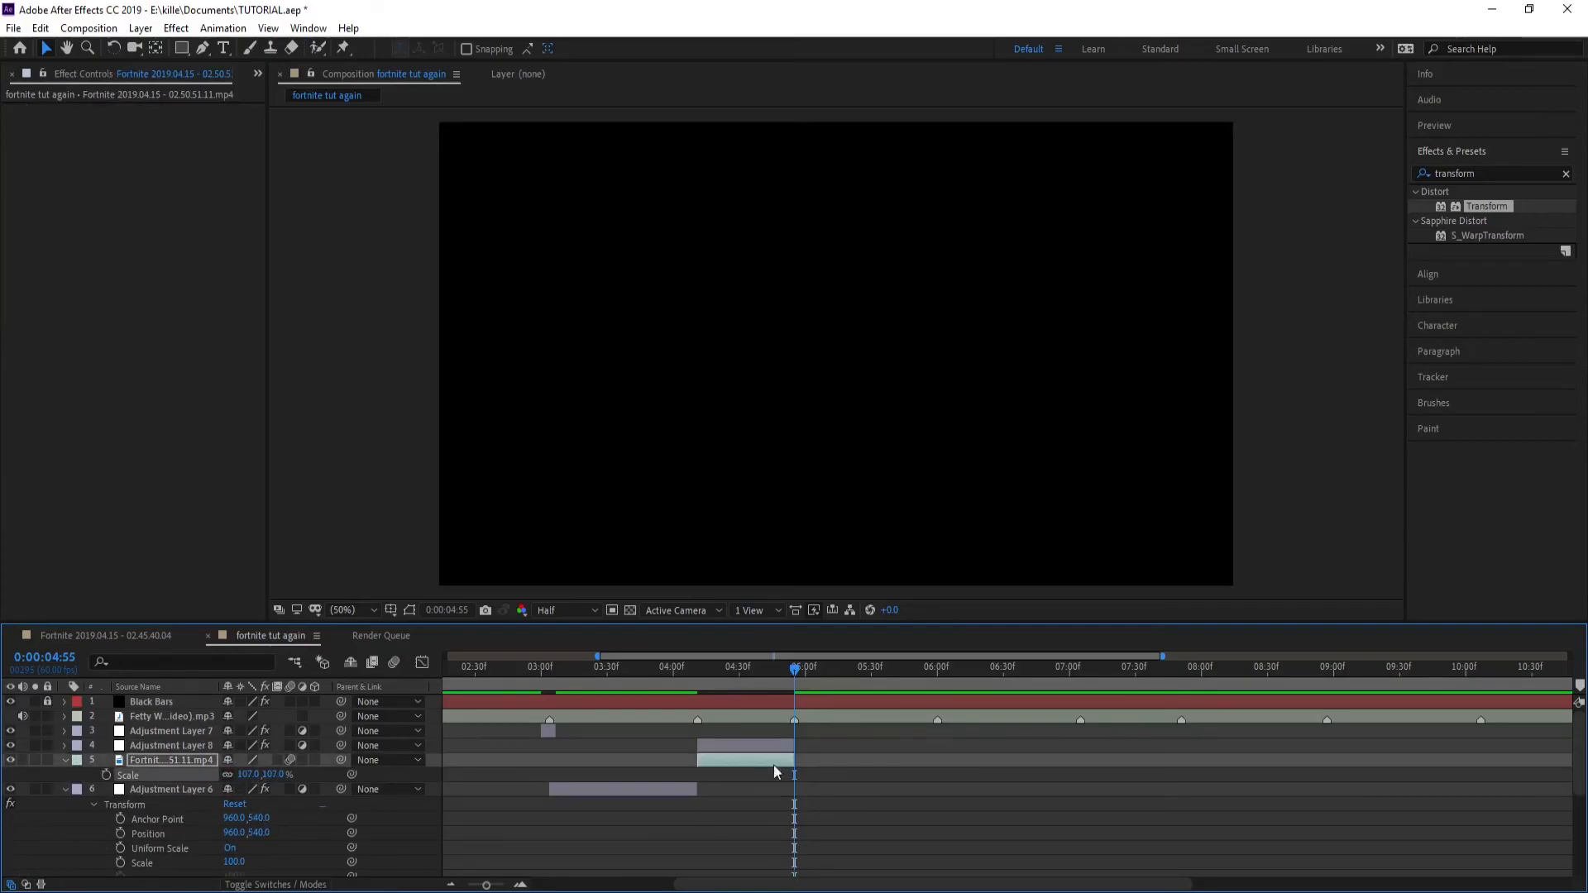
Step: Preview the transition into the third gameplay clip from 0:00:03:38 and again from 0:00:02:38
drag(747, 692, 628, 693)
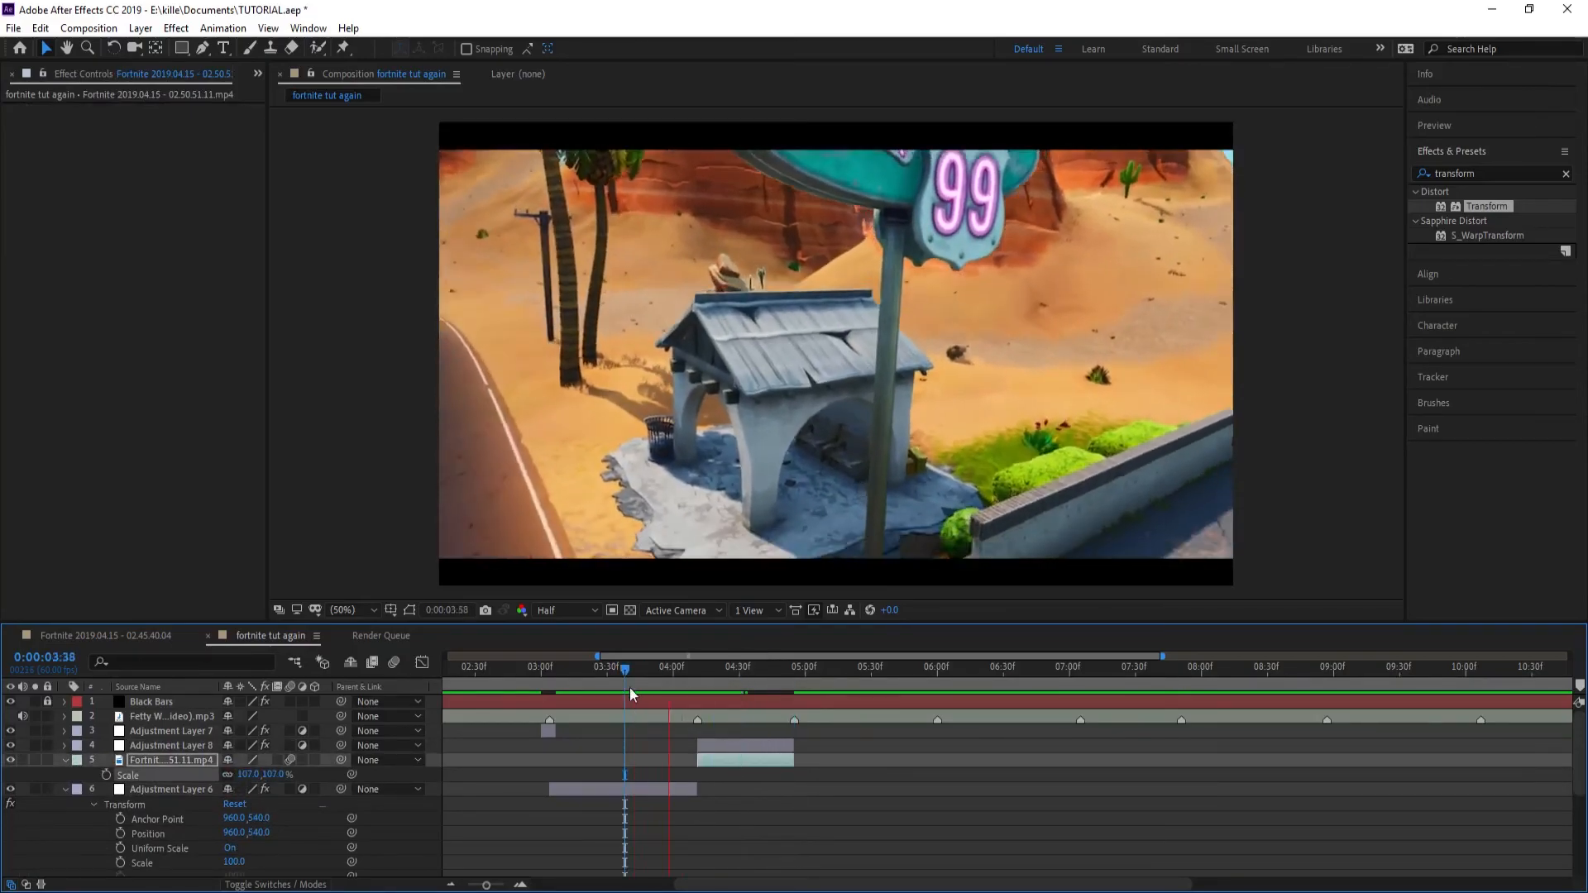
click(714, 745)
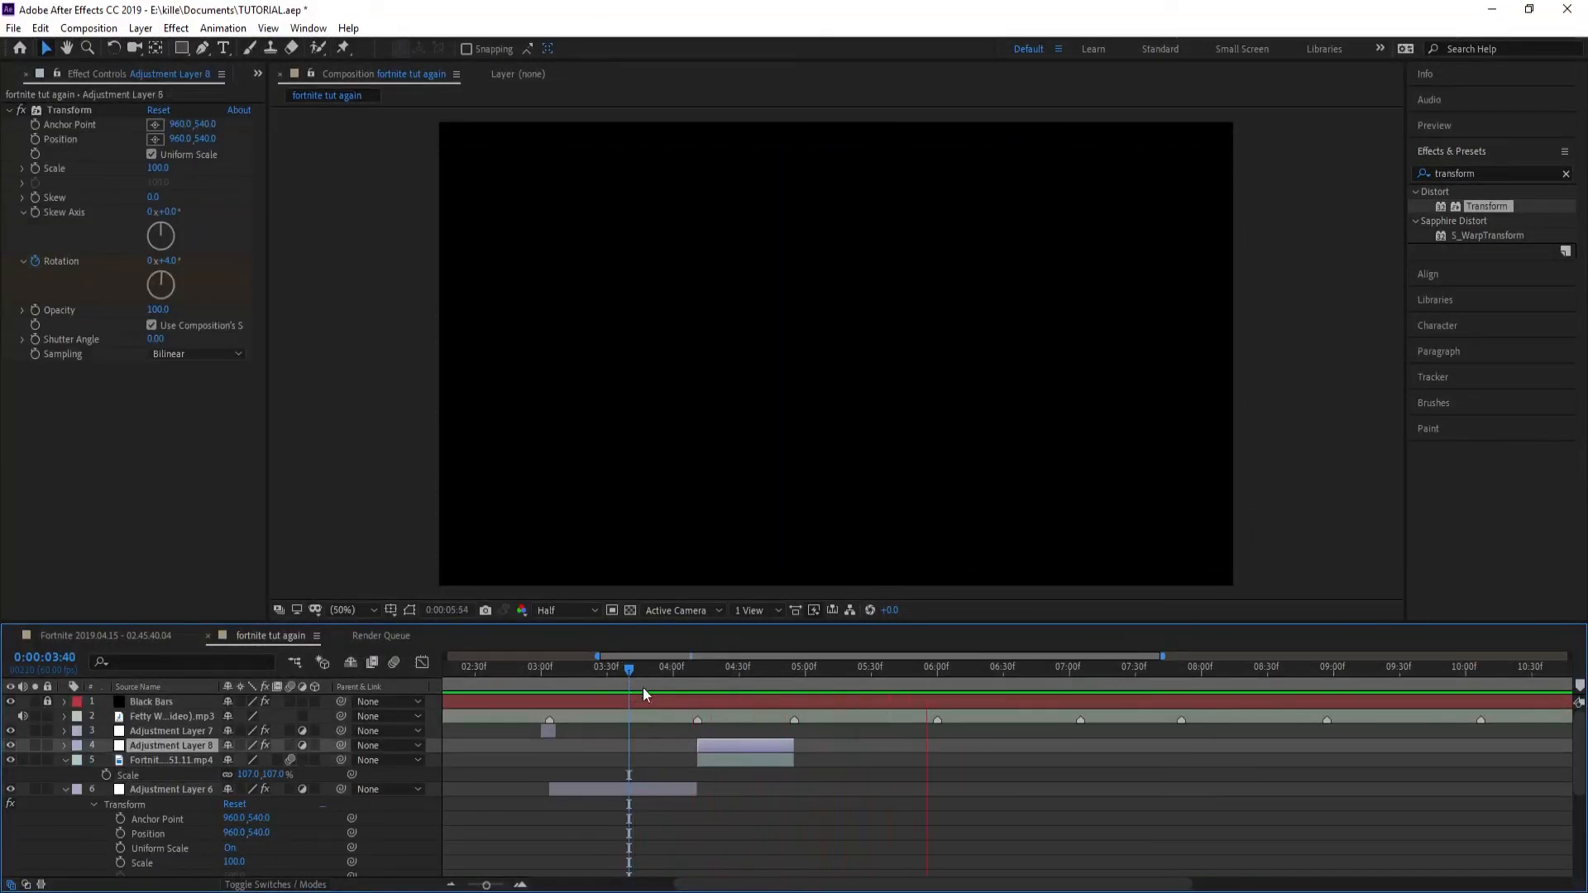
drag(640, 690, 493, 695)
key(space)
drag(487, 884, 426, 885)
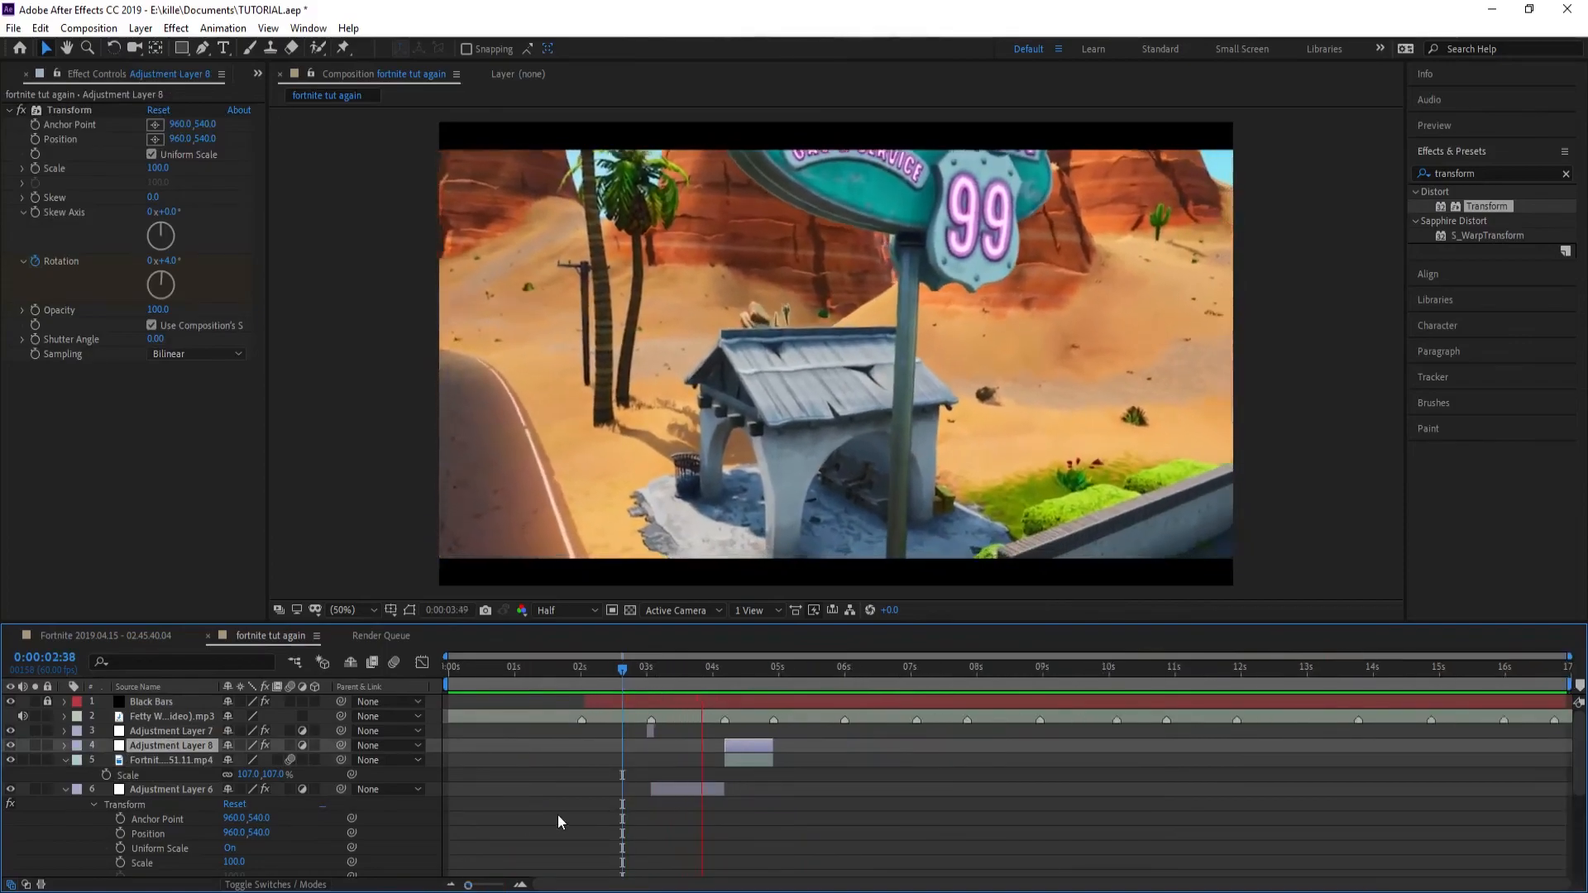
Step: Preview the whole edit from near its beginning, finishing with the playhead at 0:00:04:06
drag(608, 686, 409, 691)
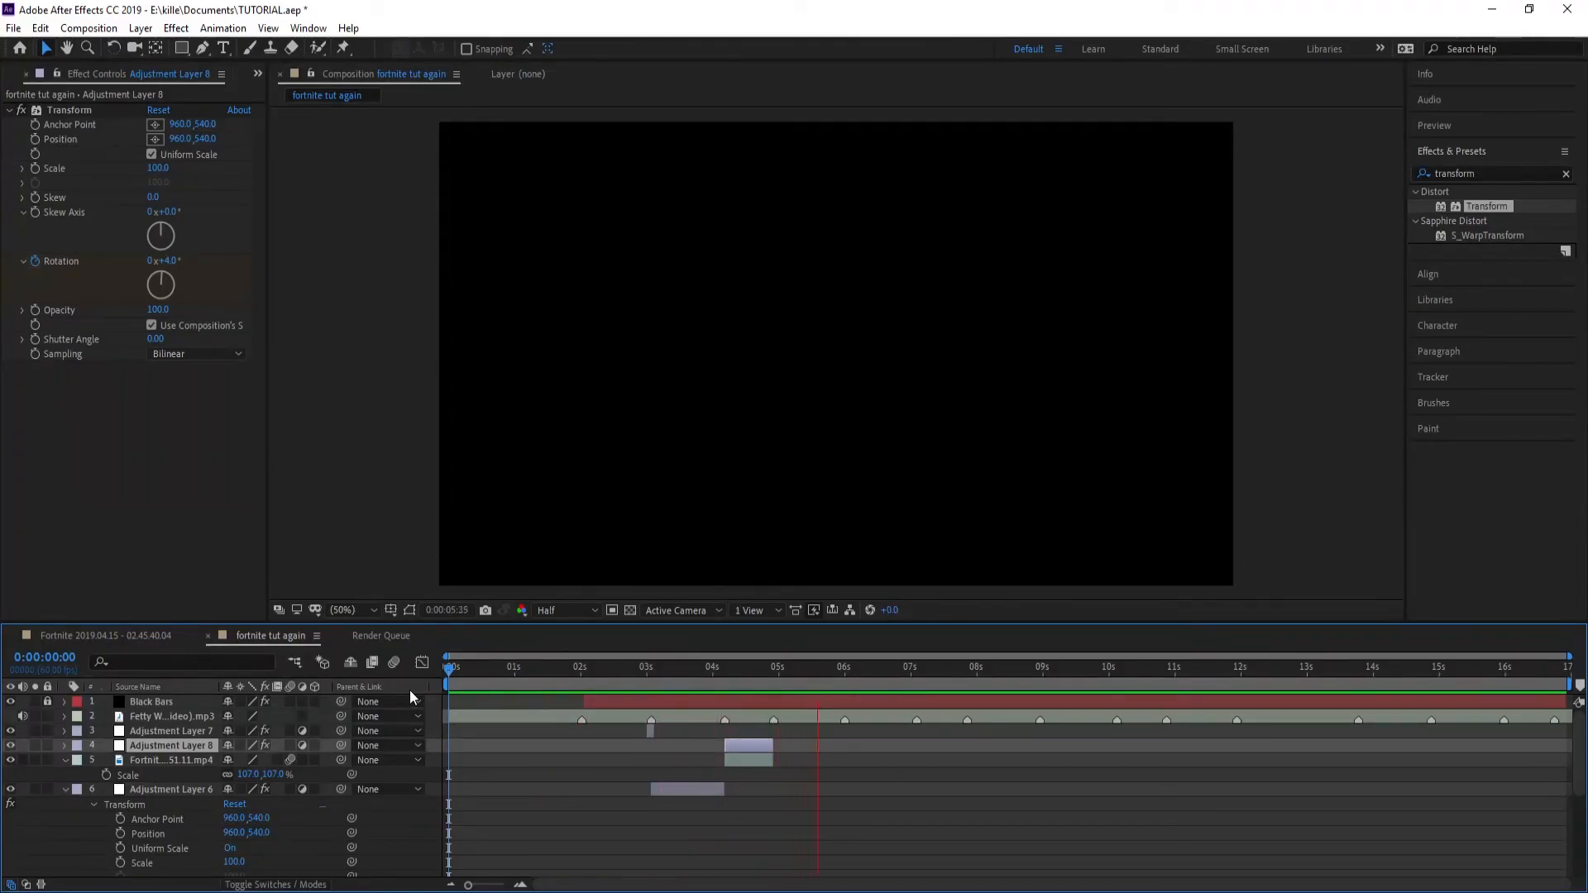
click(480, 668)
key(space)
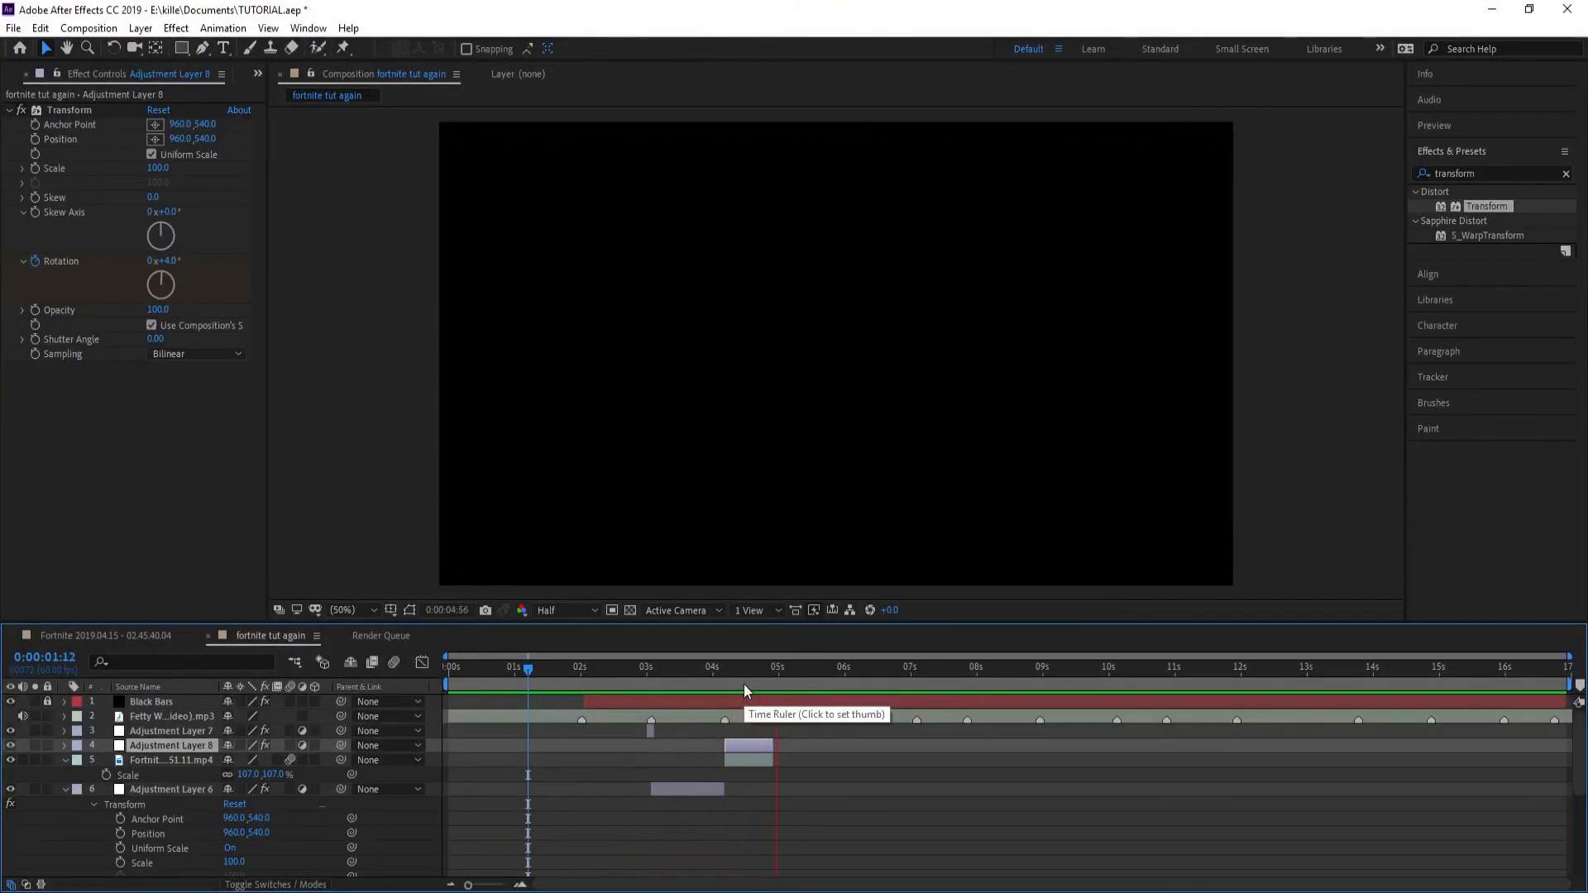
mouse_move(741, 686)
mouse_down()
mouse_move(708, 692)
mouse_move(777, 691)
mouse_move(726, 695)
mouse_up()
key(space)
click(720, 685)
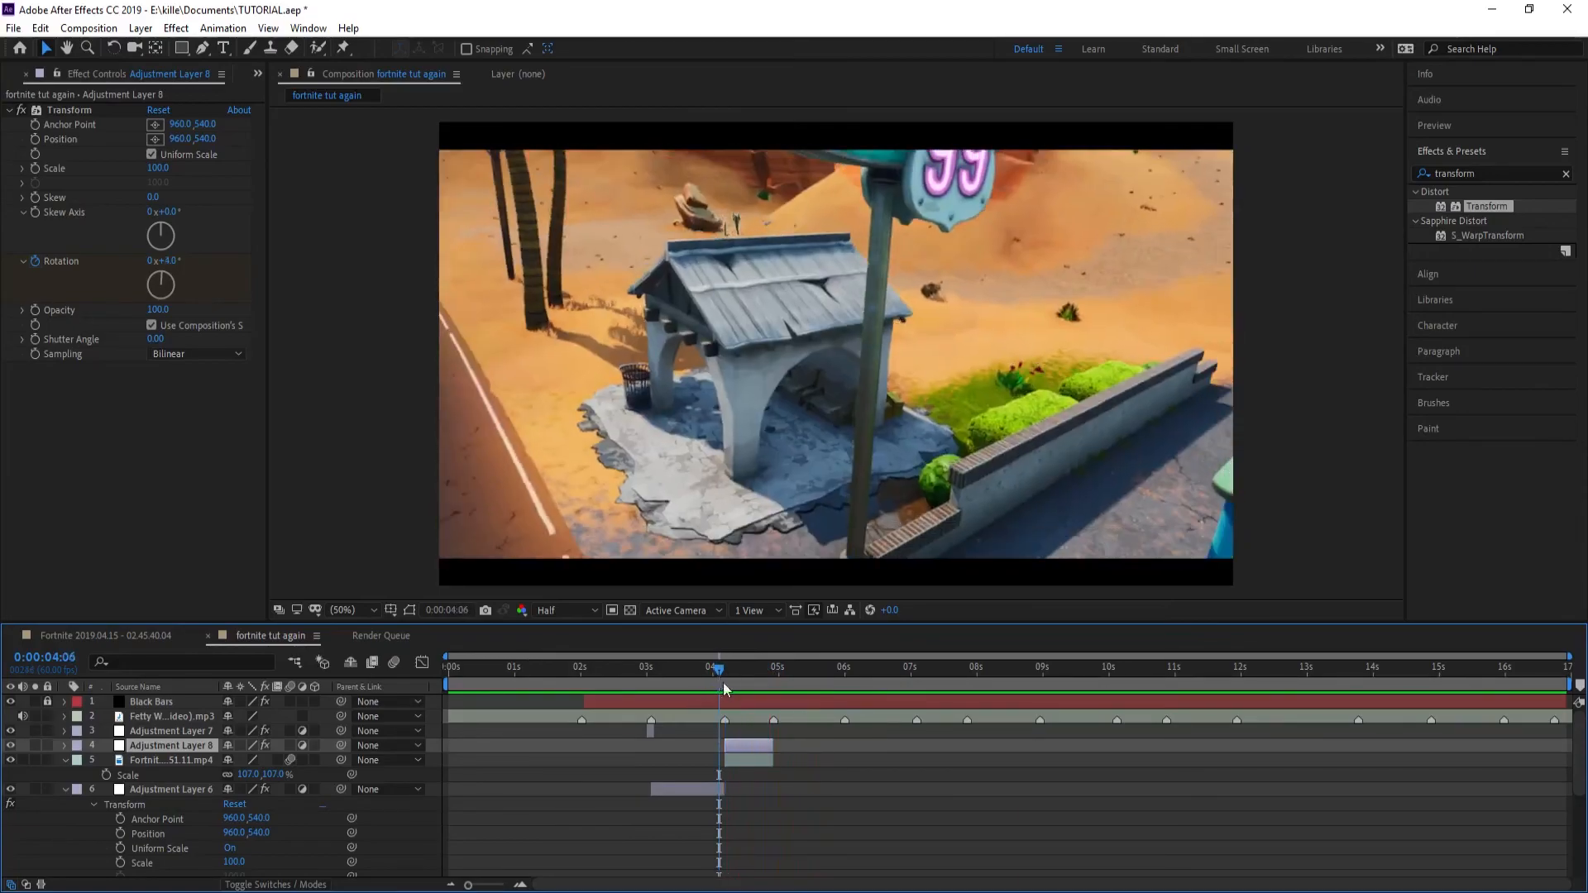
Step: Try moving the third gameplay clip slightly earlier, undo the move, and scrub through the clip to 0:00:04:37
drag(739, 760, 736, 762)
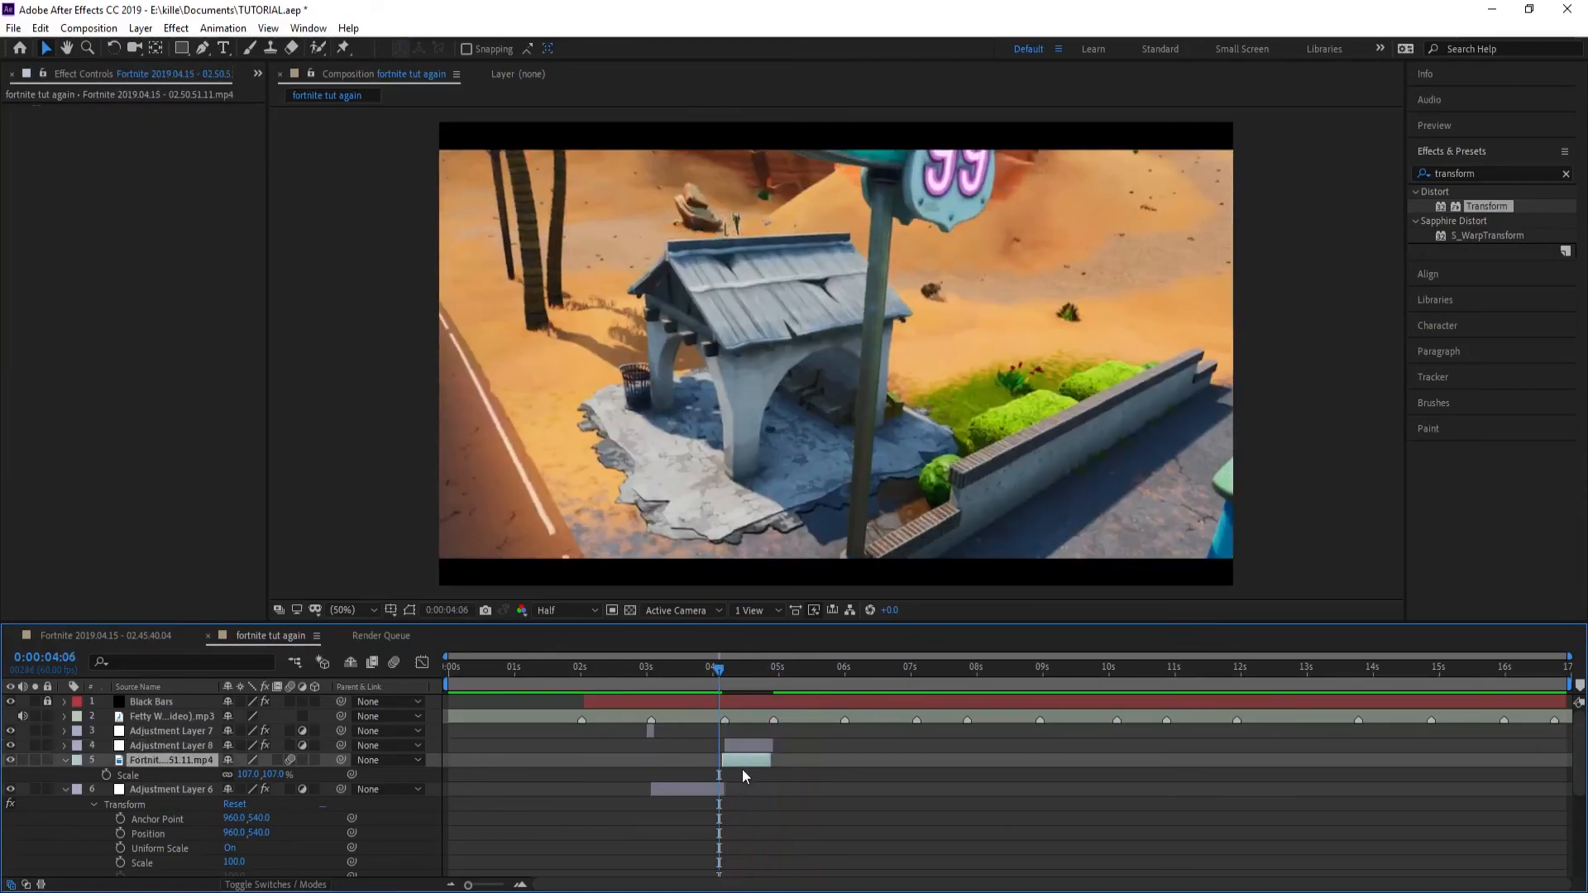
key(ctrl+z)
drag(723, 681, 762, 669)
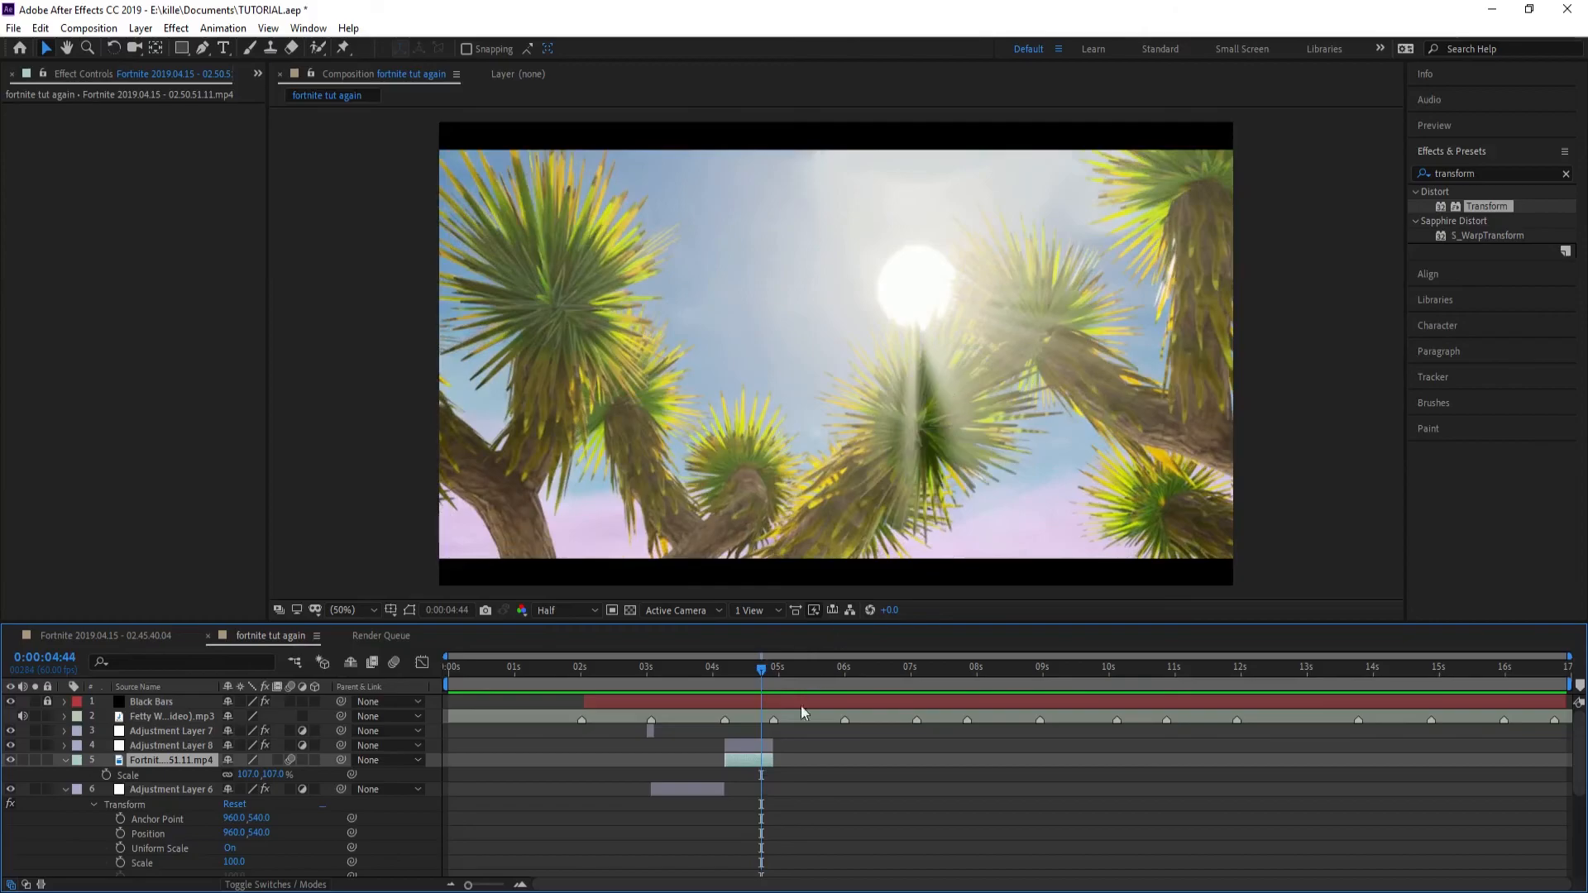
mouse_move(723, 682)
mouse_down()
mouse_move(704, 678)
mouse_move(773, 680)
mouse_move(754, 686)
mouse_up()
Step: Delete Adjustment Layer 8 together with the third gameplay clip, and return the playhead to 0:00:04:11
click(736, 738)
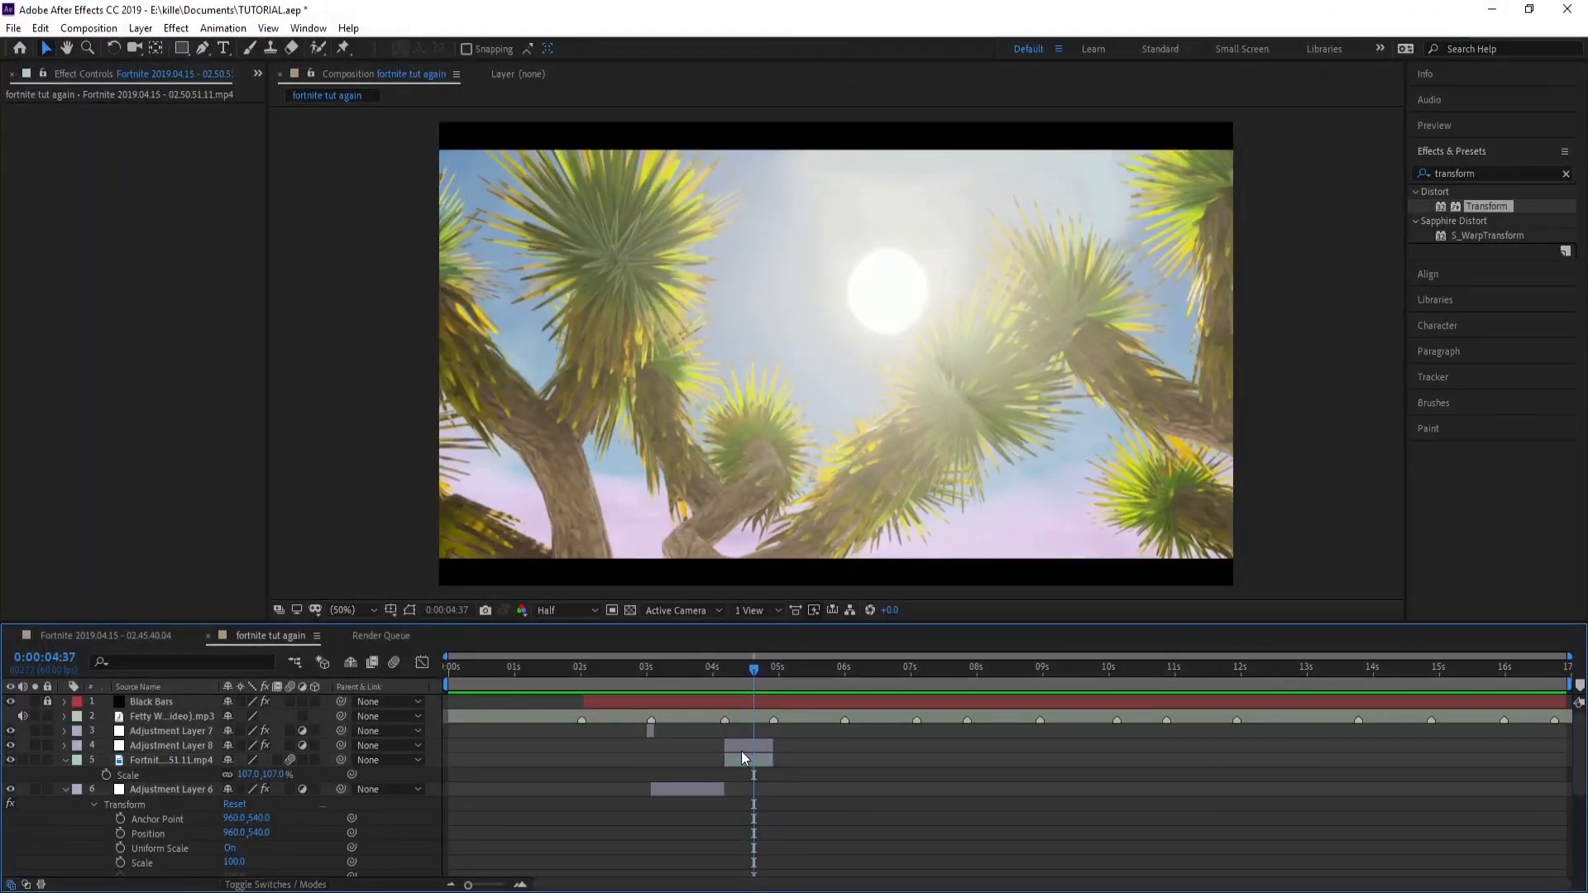
click(741, 749)
shift+click(742, 760)
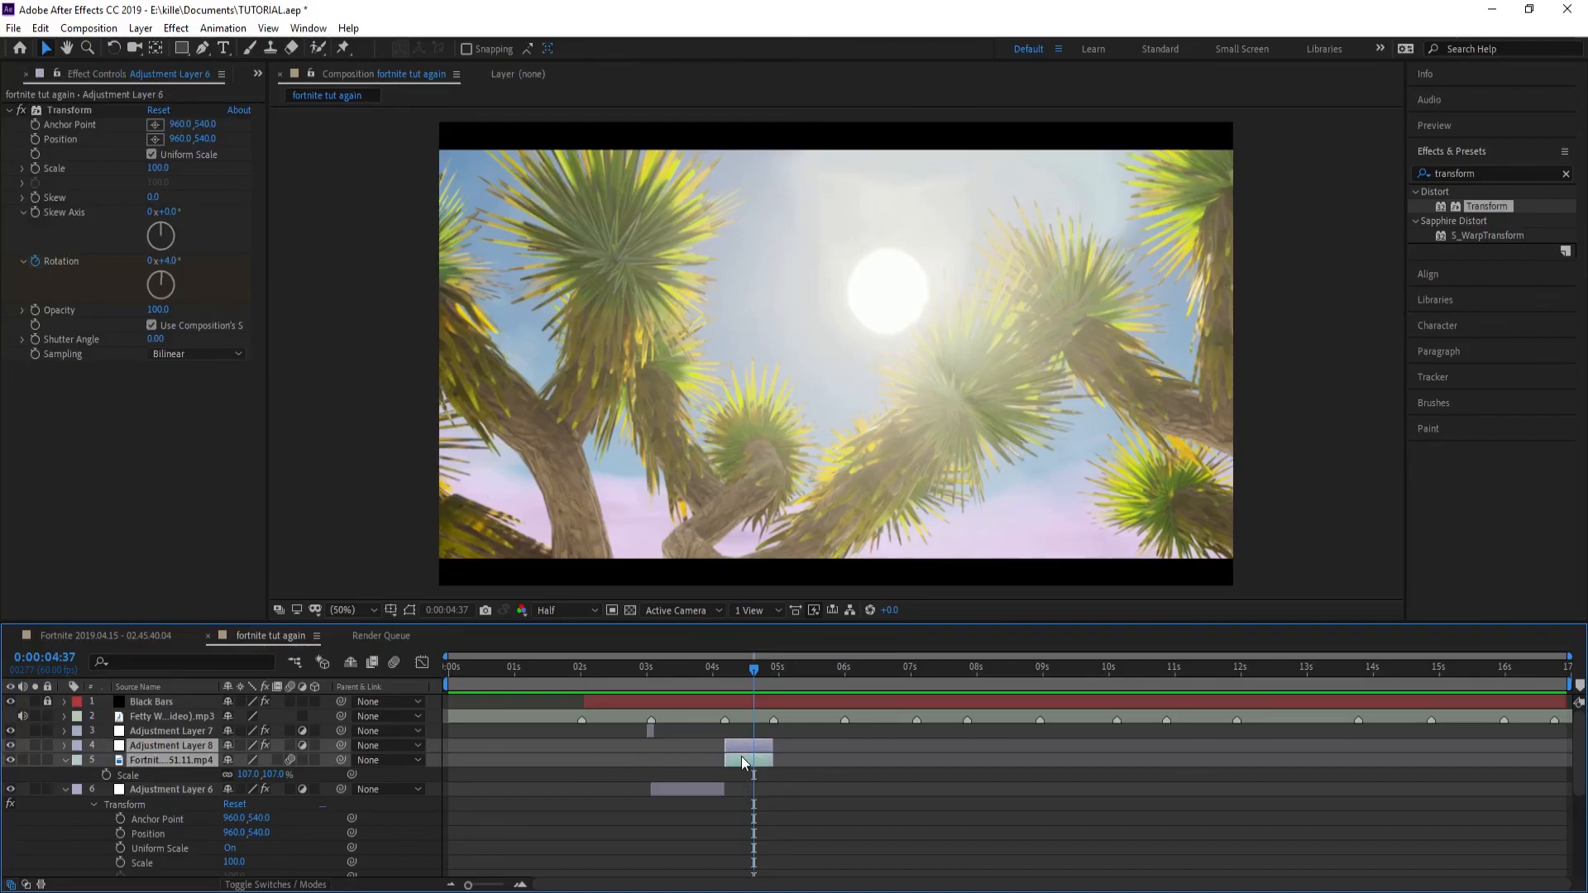
key(Delete)
drag(617, 677, 728, 690)
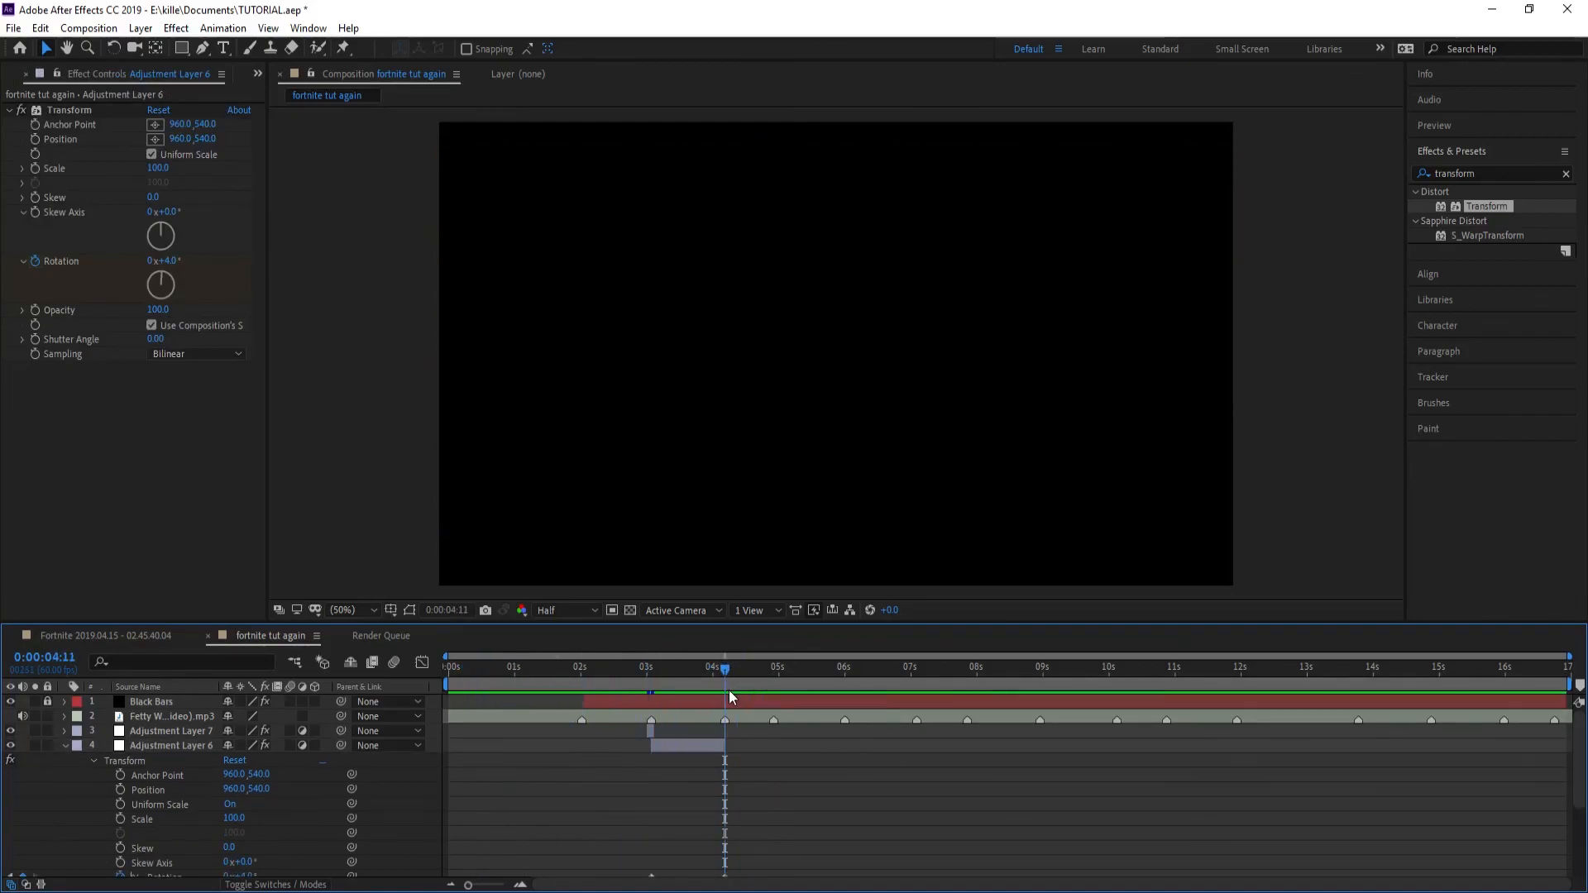